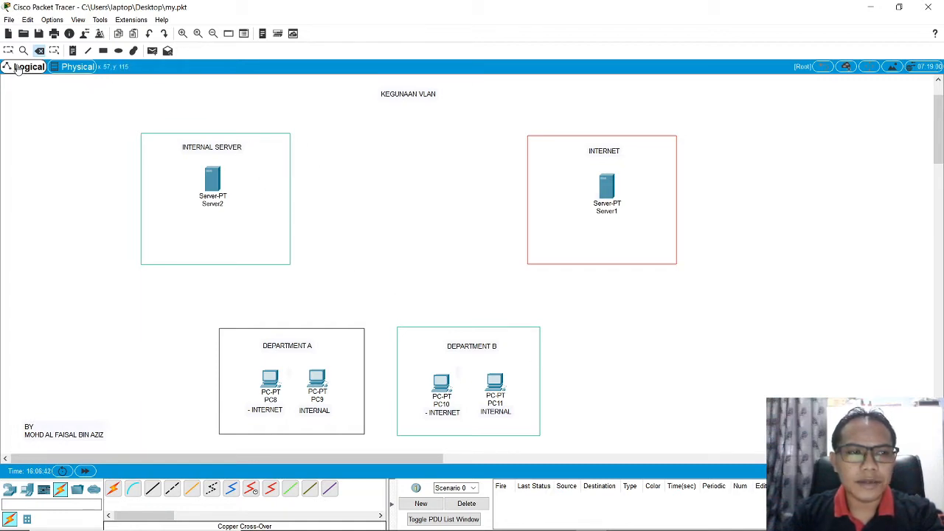
Step: Place an 1841 router on the workspace between the INTERNAL SERVER and INTERNET boxes
left_click(8, 50)
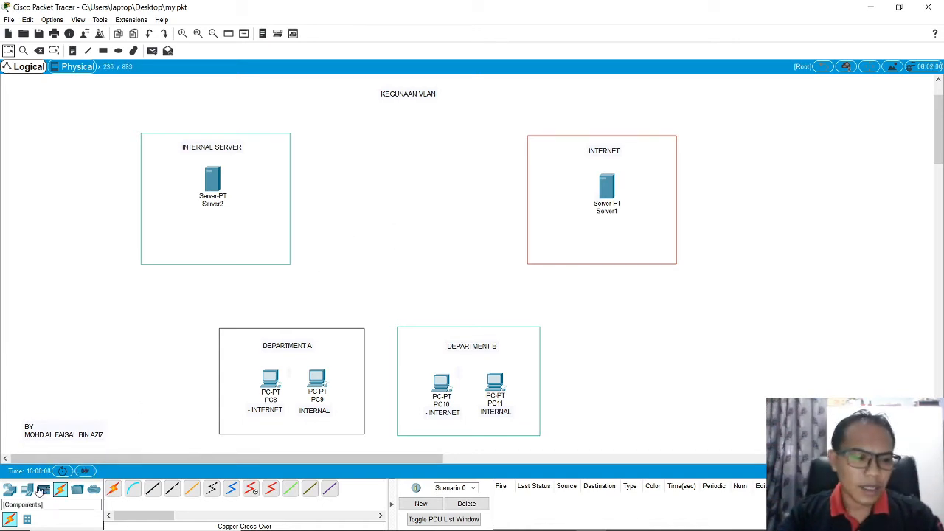
left_click(9, 489)
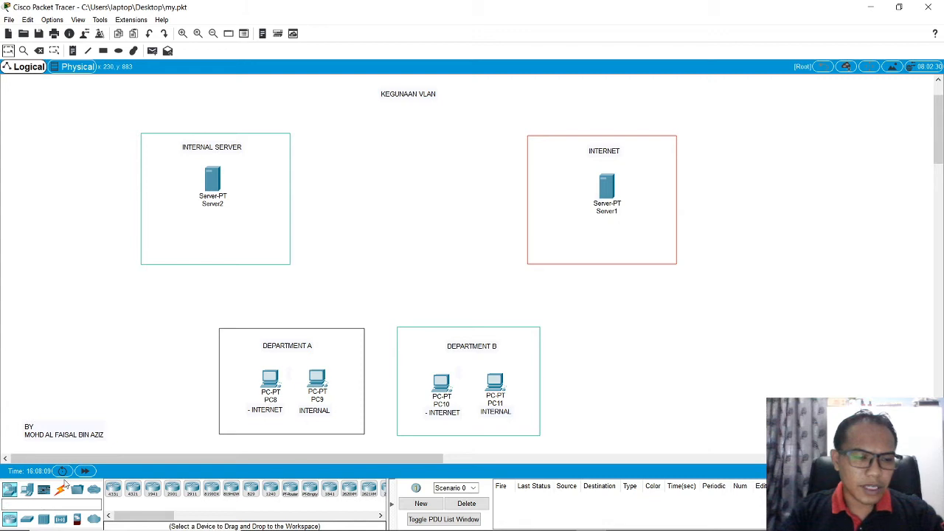
left_click(329, 490)
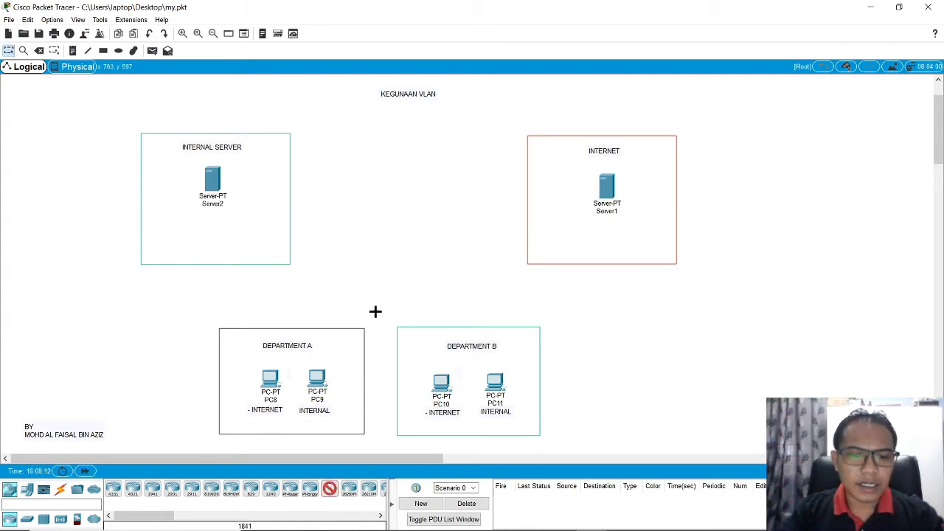
left_click(414, 191)
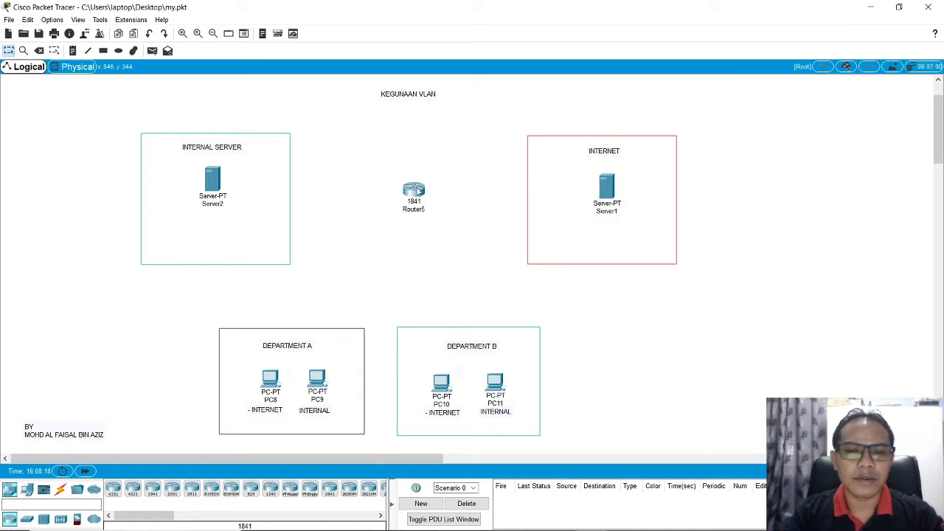
Step: Examine the new 1841 router's slots and ports in its physical device view at original size
left_click(415, 191)
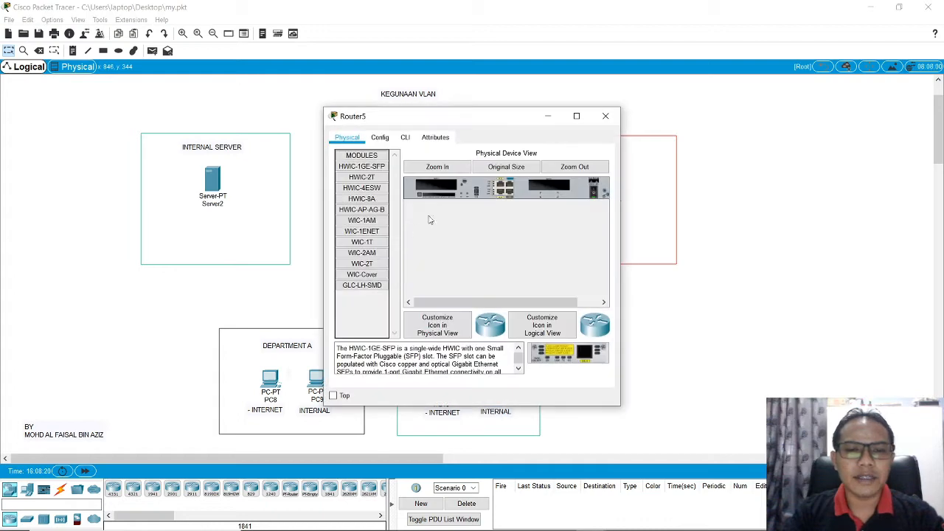
left_click_drag(621, 215, 674, 208)
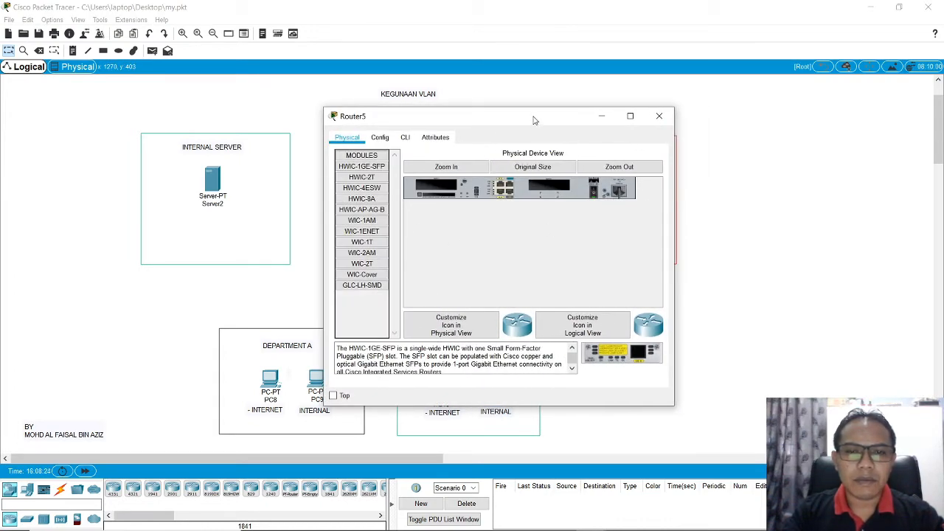
left_click_drag(536, 120, 510, 113)
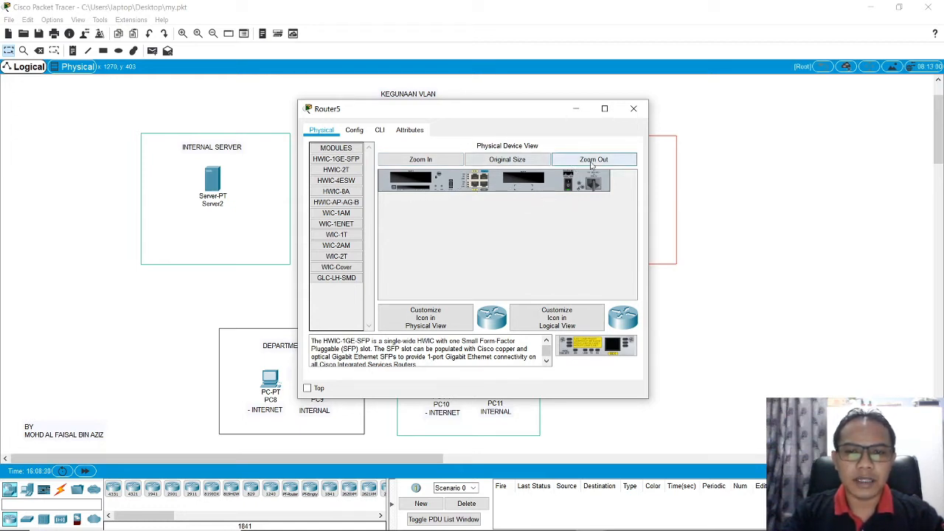
left_click(600, 162)
left_click(521, 162)
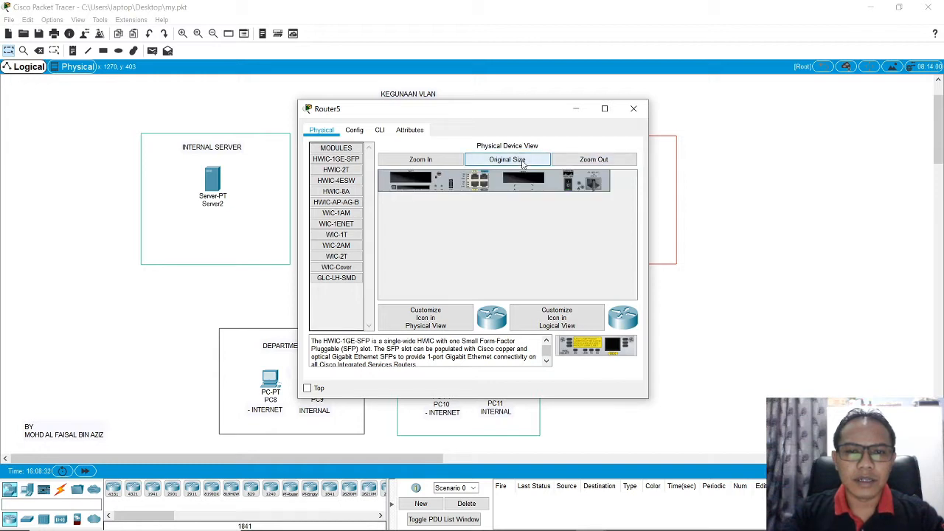
left_click(522, 162)
mouse_move(480, 295)
left_mouse_down()
mouse_move(585, 295)
mouse_move(458, 297)
mouse_move(593, 297)
mouse_move(474, 296)
left_mouse_up()
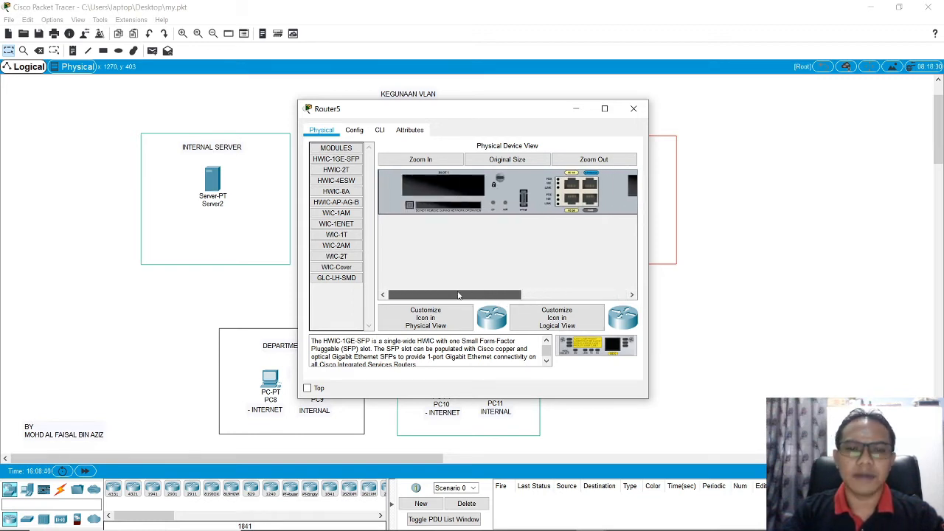
left_click(634, 109)
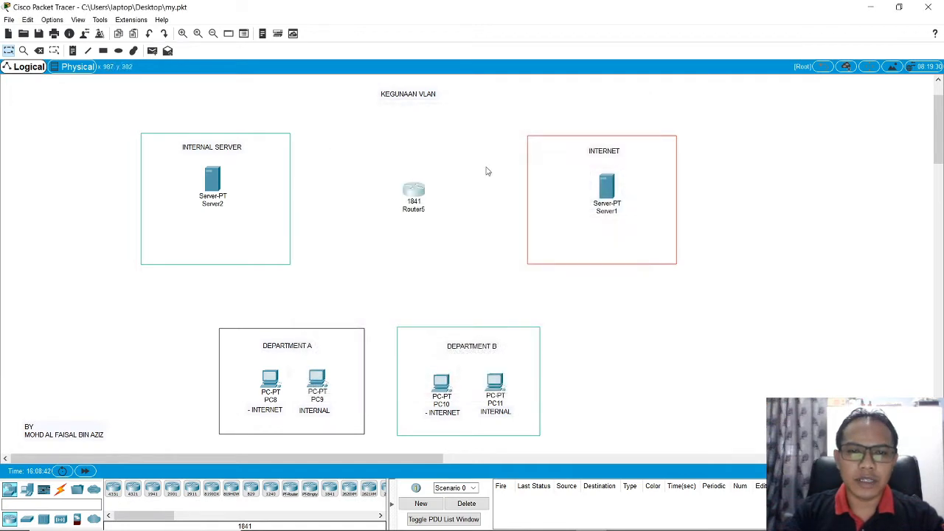
Step: In the 1841 router's command line, answer no to the initial configuration dialog and enter privileged mode with en
left_click(416, 193)
mouse_move(477, 296)
left_mouse_down()
mouse_move(523, 302)
mouse_move(484, 302)
left_mouse_up()
left_click(404, 138)
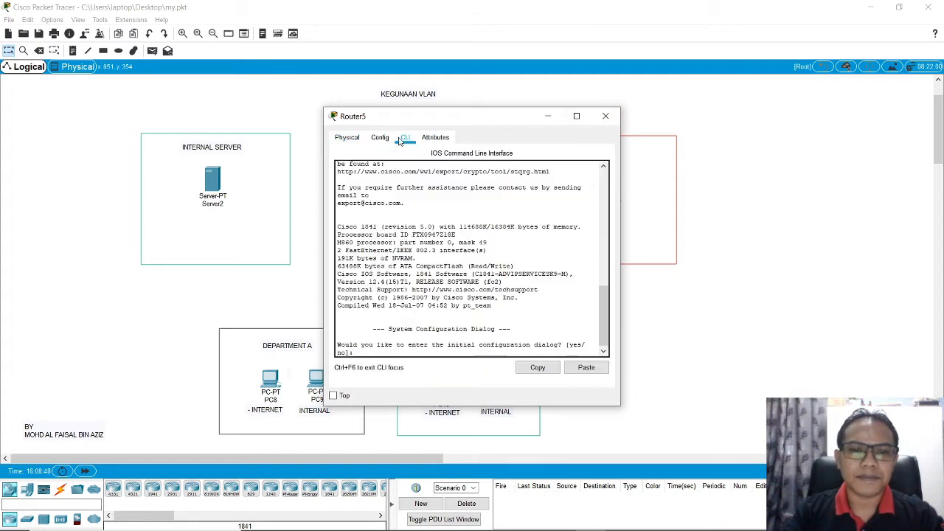
type("no")
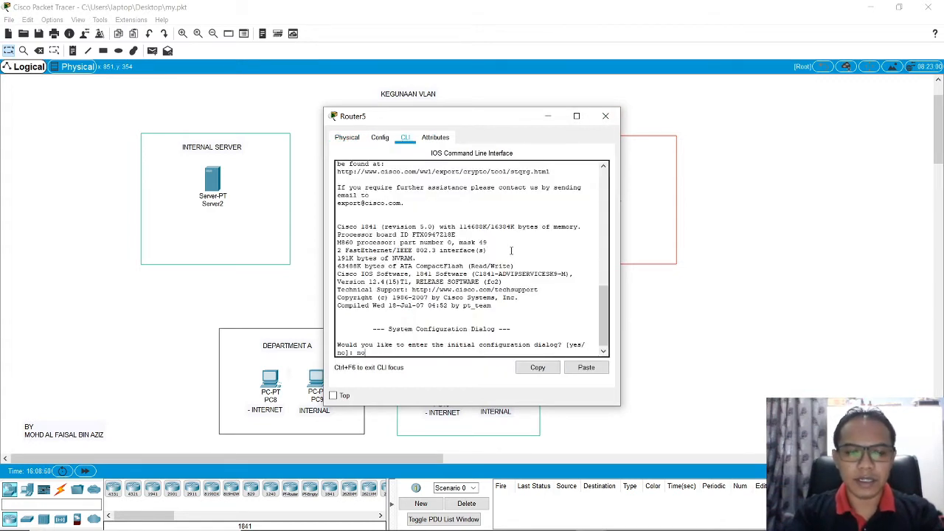
key("Return")
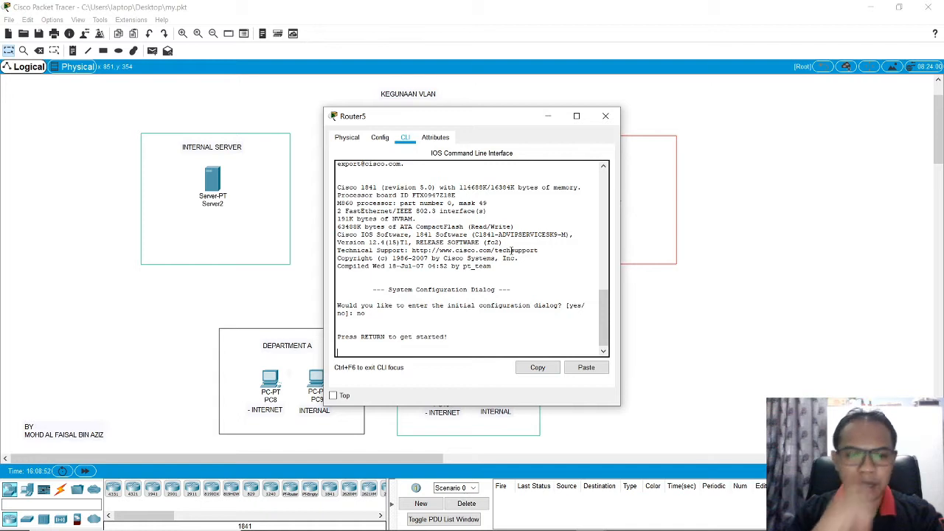
key("Return")
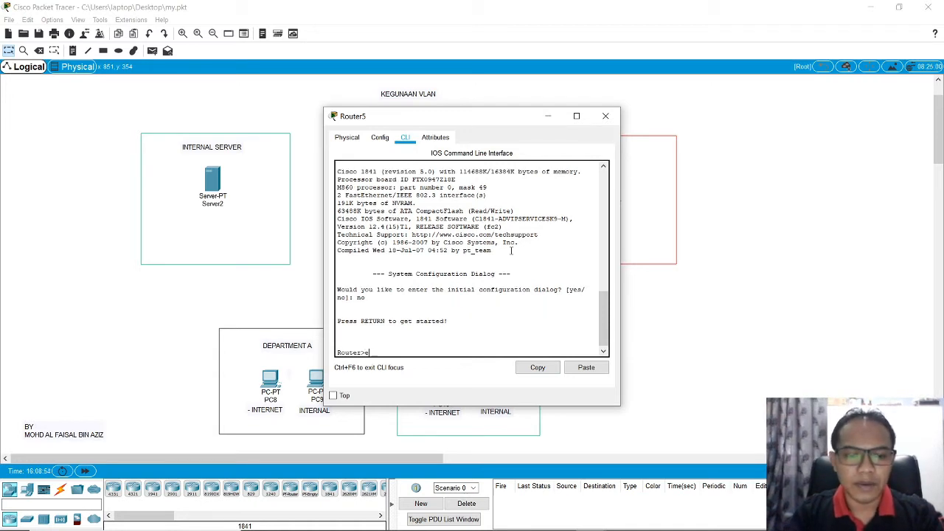
type("en")
key("Return")
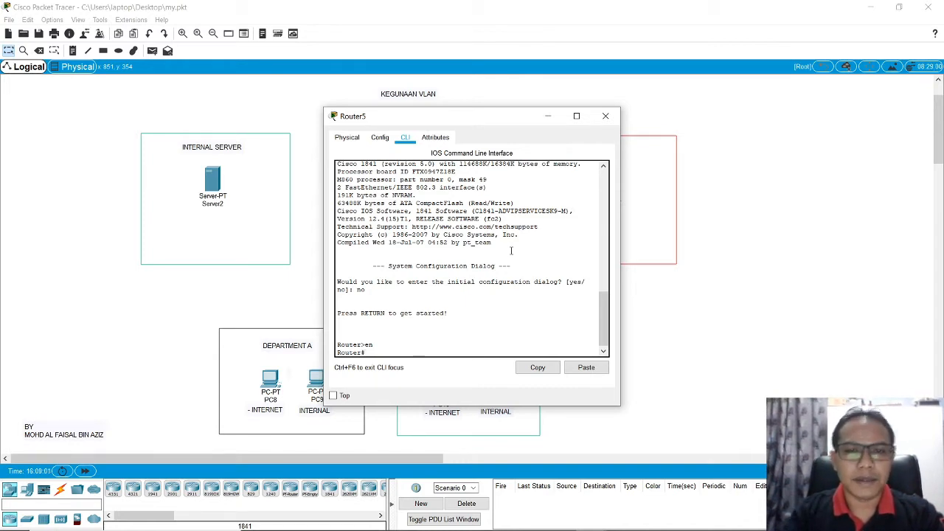
left_click(606, 116)
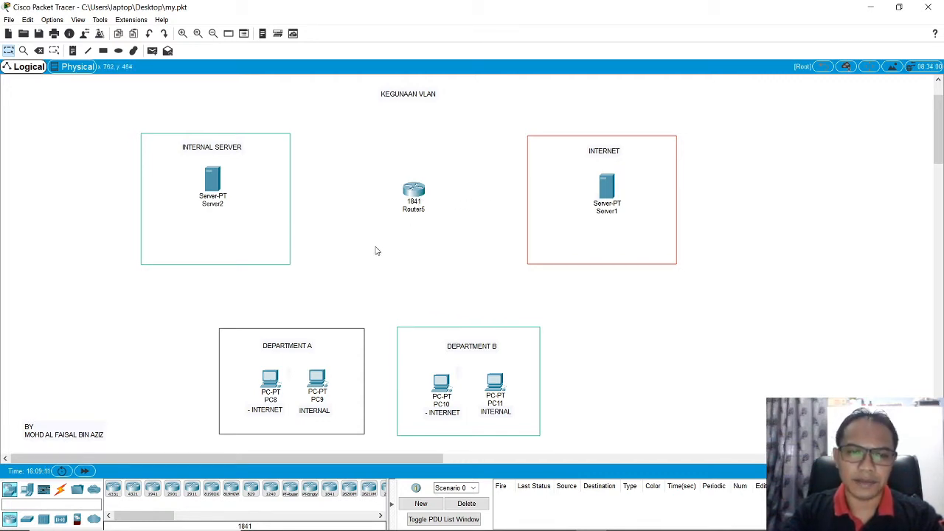
Step: Add a text note beside the 1841 router with the lines WAN and 192.168.0.1
left_click(72, 51)
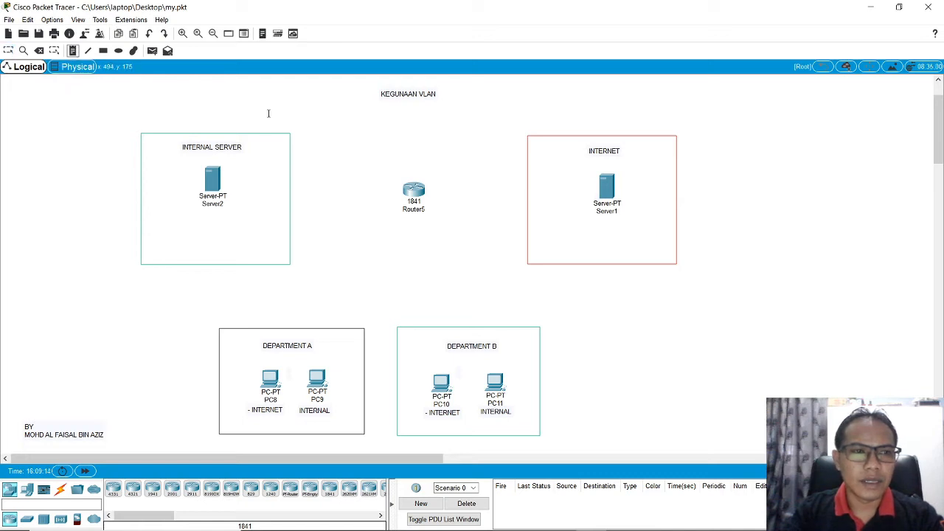
left_click(438, 176)
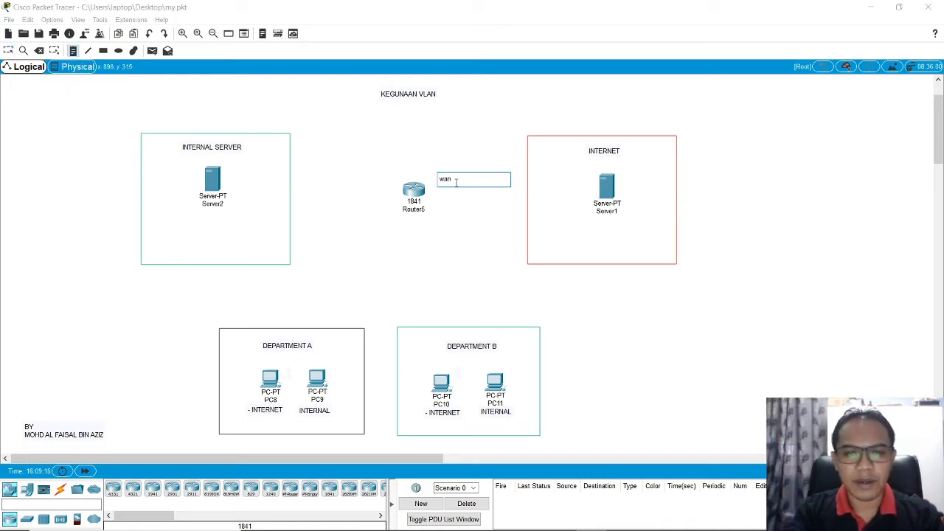
type("WAN")
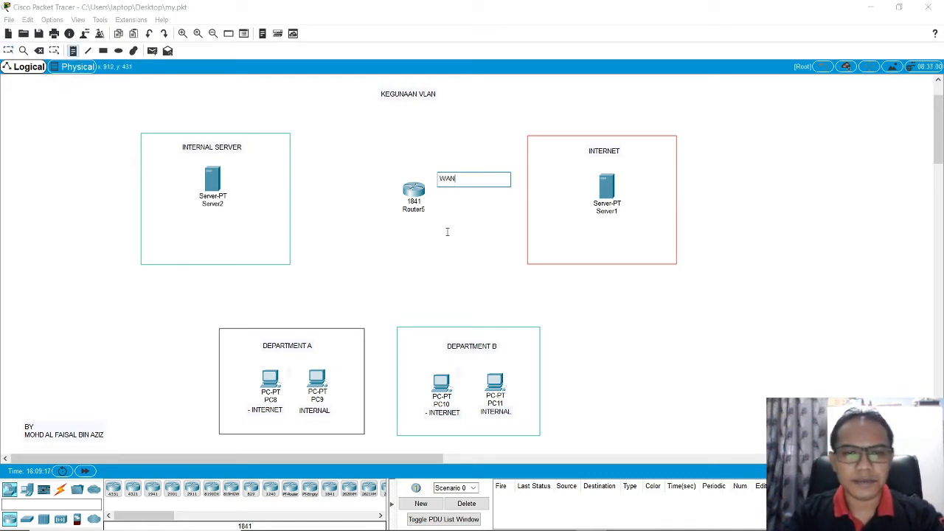
key("Return")
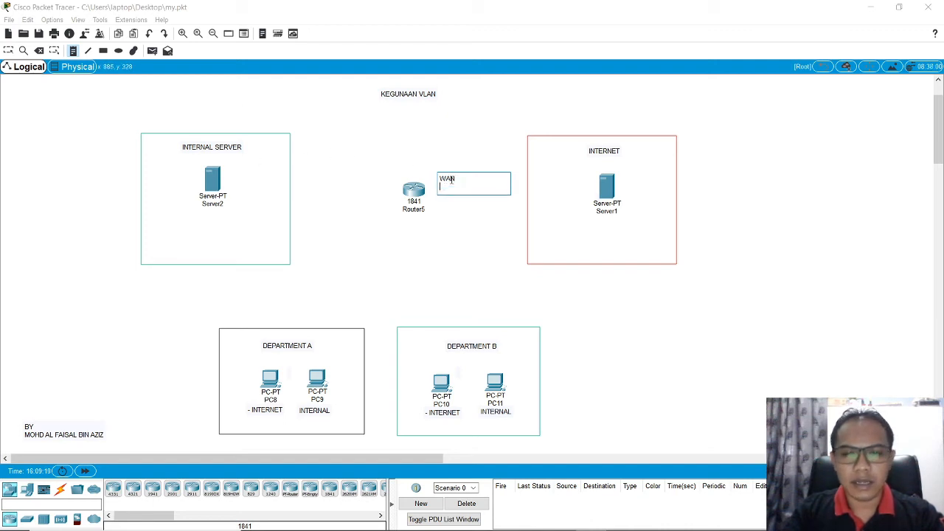
type("192")
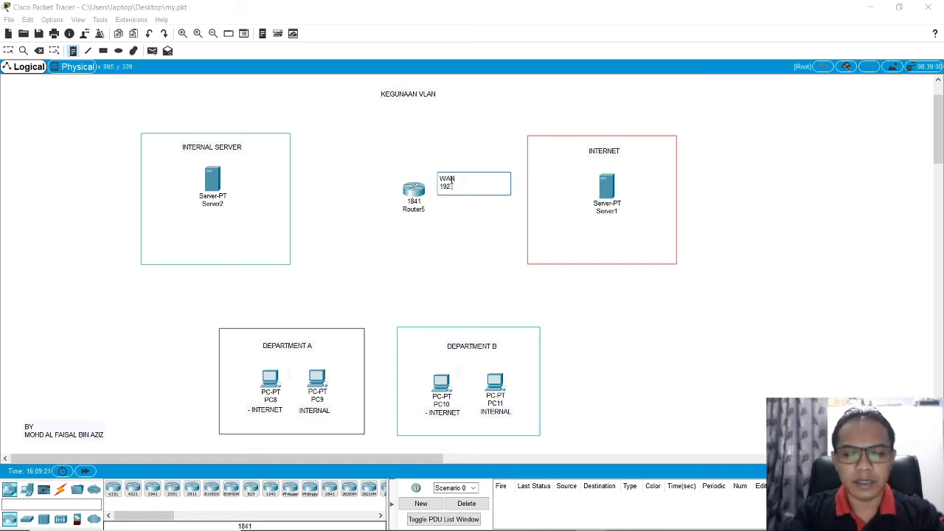
type(".168.")
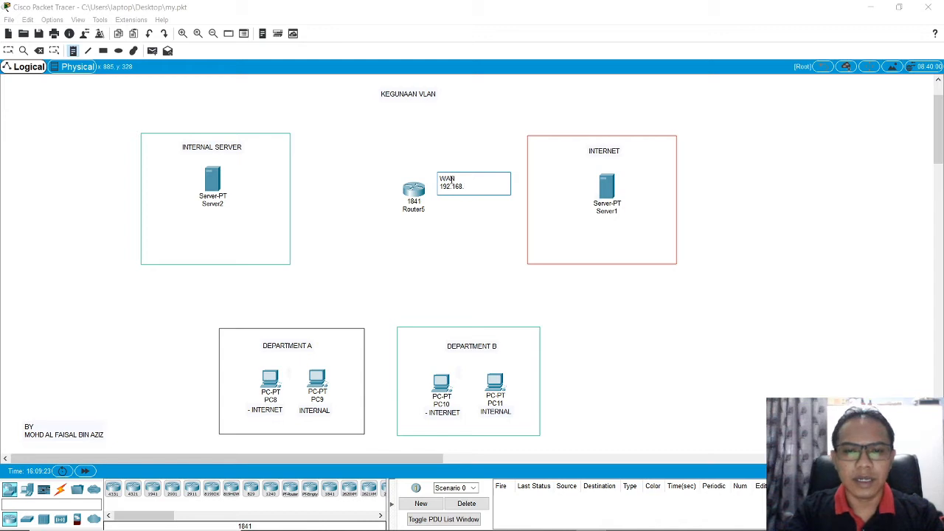
type("0.1")
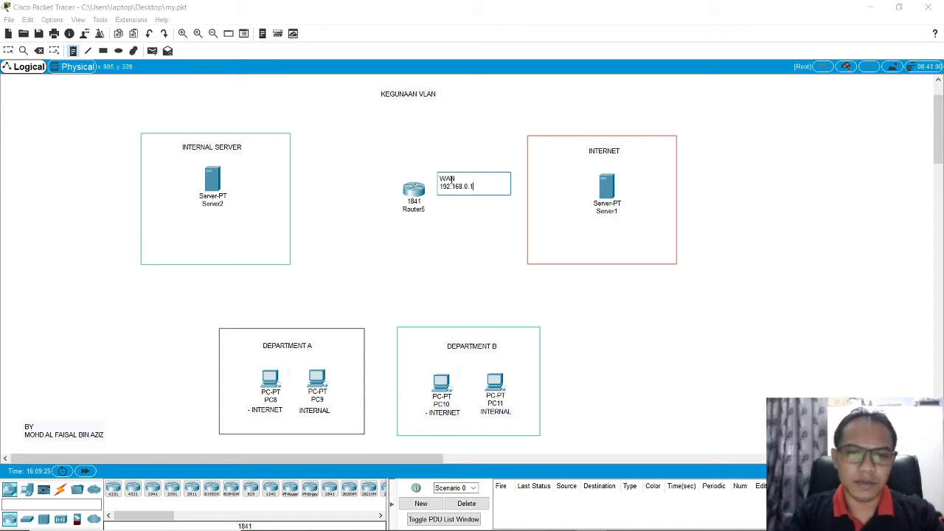
key("Return")
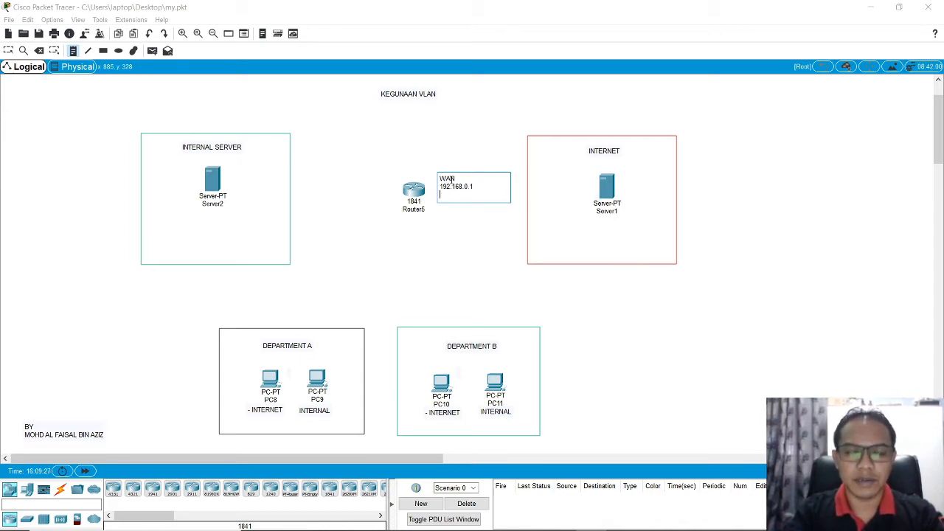
type("192.168.")
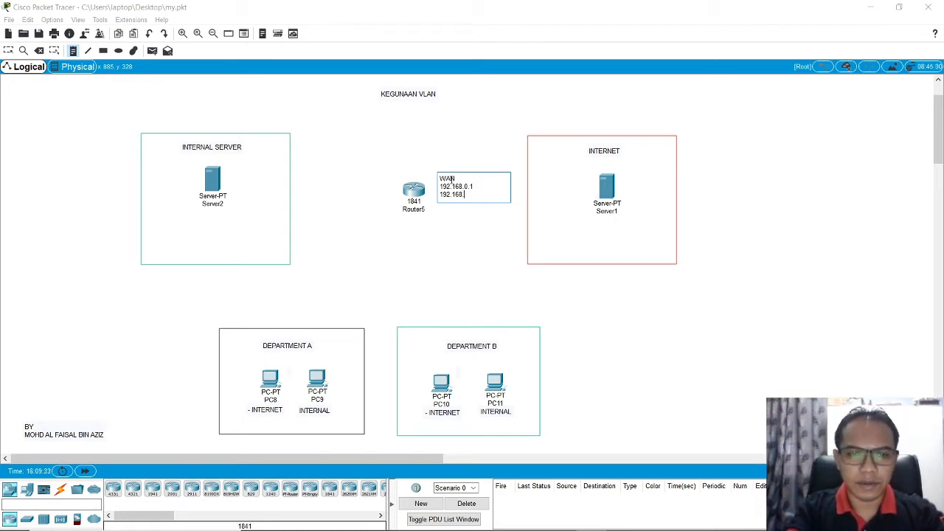
key("BackSpace")
key("BackSpace")
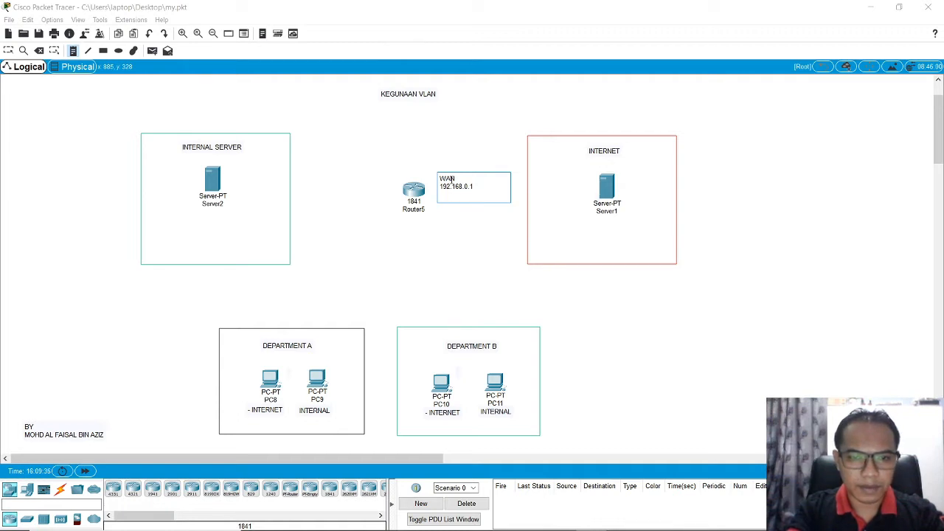
Step: Add the subnet mask 255.255.255.0 as the WAN note's third line and move the finished note slightly upward beside the router
key("Return")
type("255.255.")
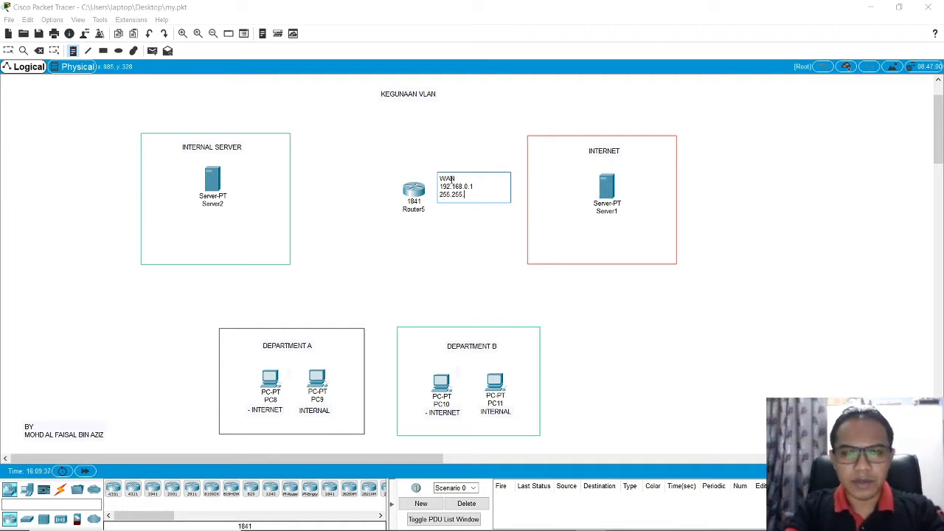
type("255.0")
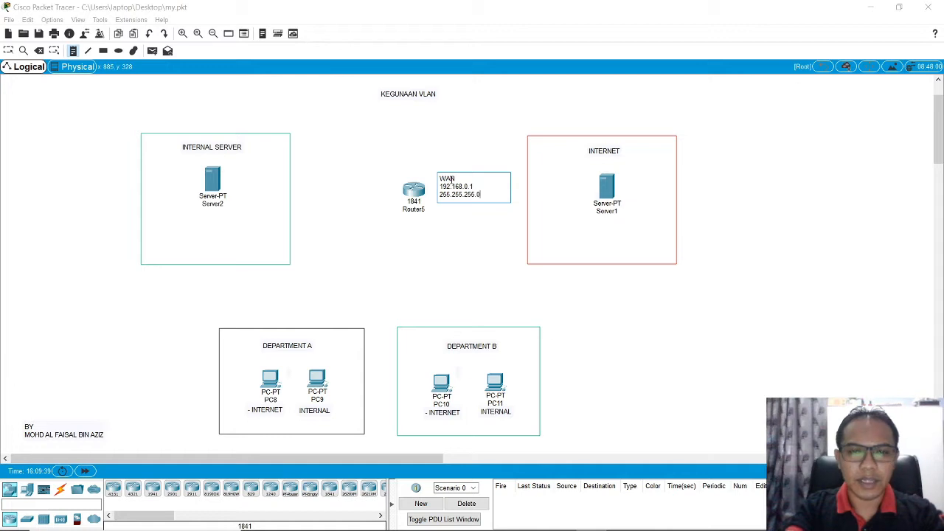
left_click(284, 114)
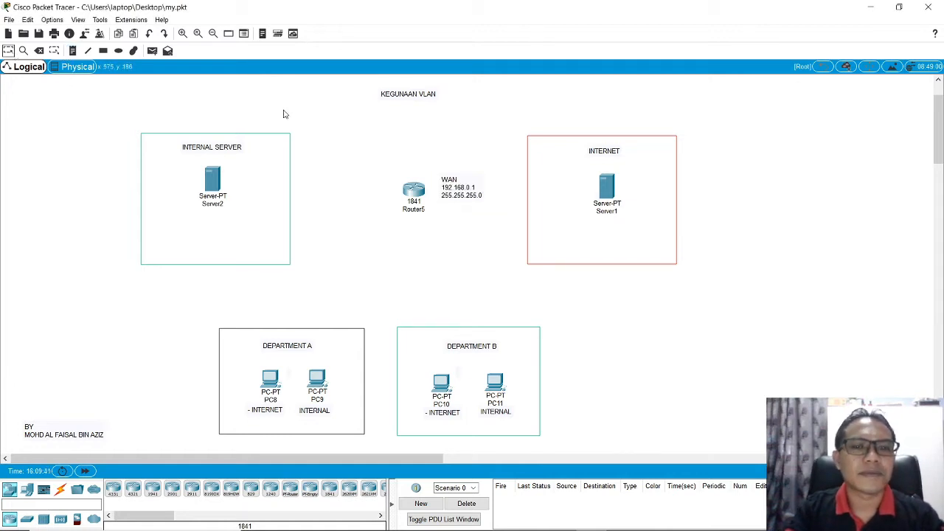
left_click_drag(450, 188, 446, 175)
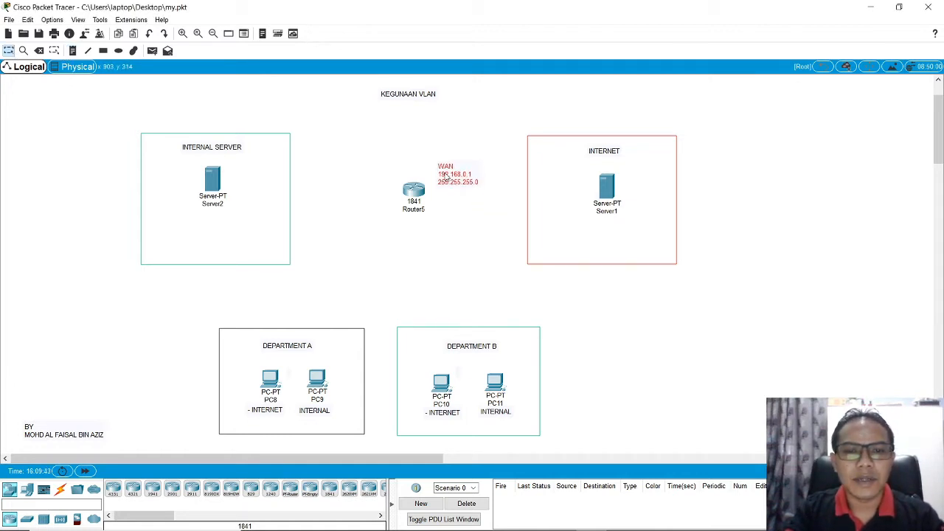
Step: Add a text note below and beside the 1841 router with the lines LAN and 192.168.1.1
left_click(72, 50)
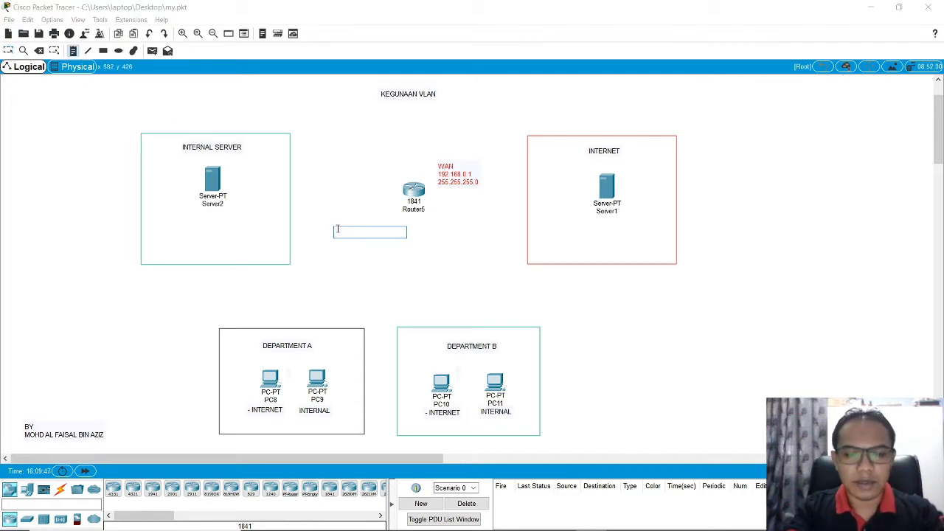
type("LAN")
key("Return")
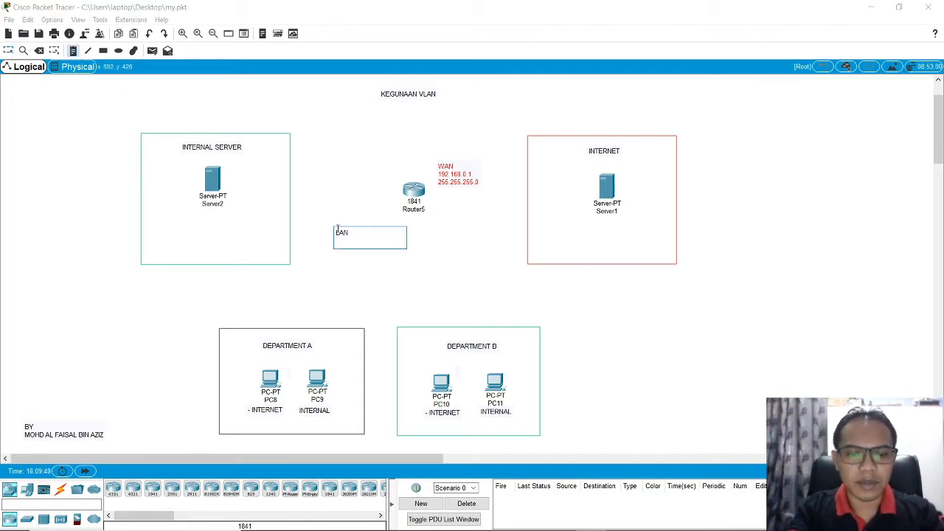
type("192.168")
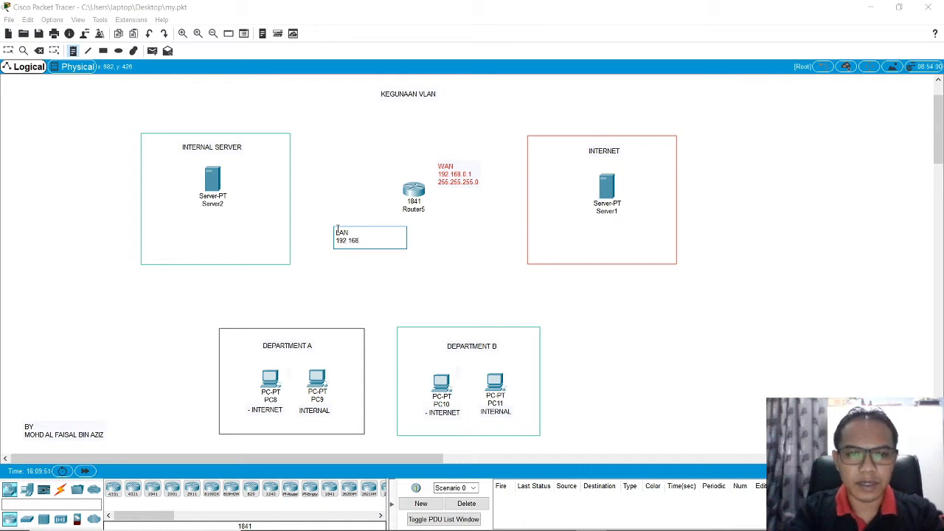
type(".1.1")
key("Return")
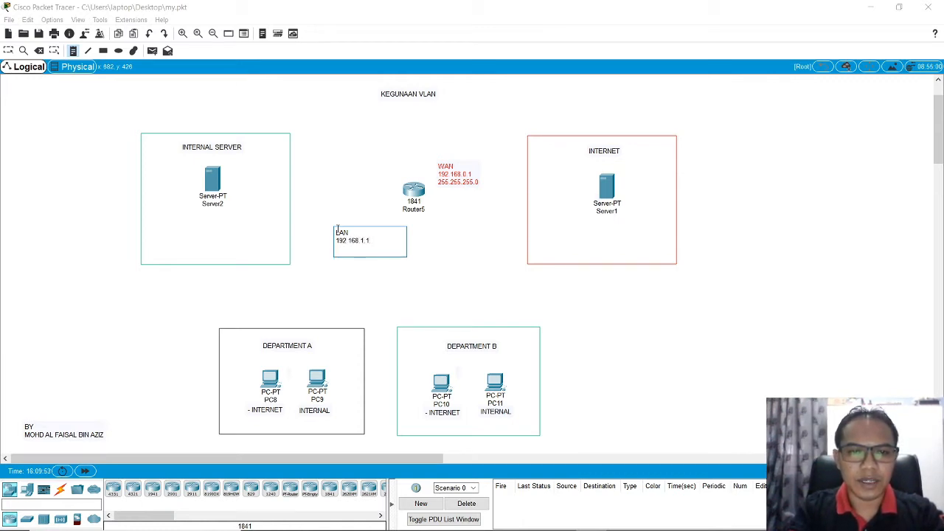
Step: Add the subnet mask 255.255.255.0 as the LAN note's third line and move the finished note closer to the router
type("255")
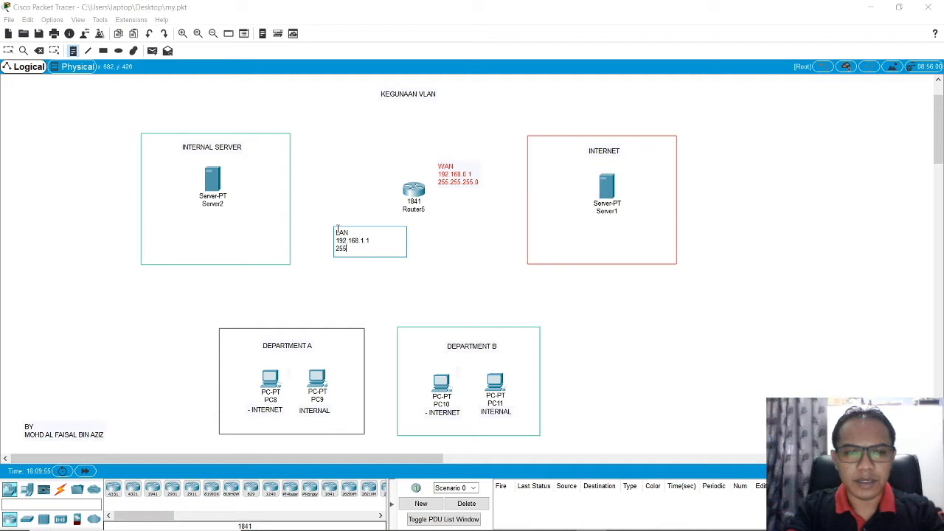
type(".255.255.")
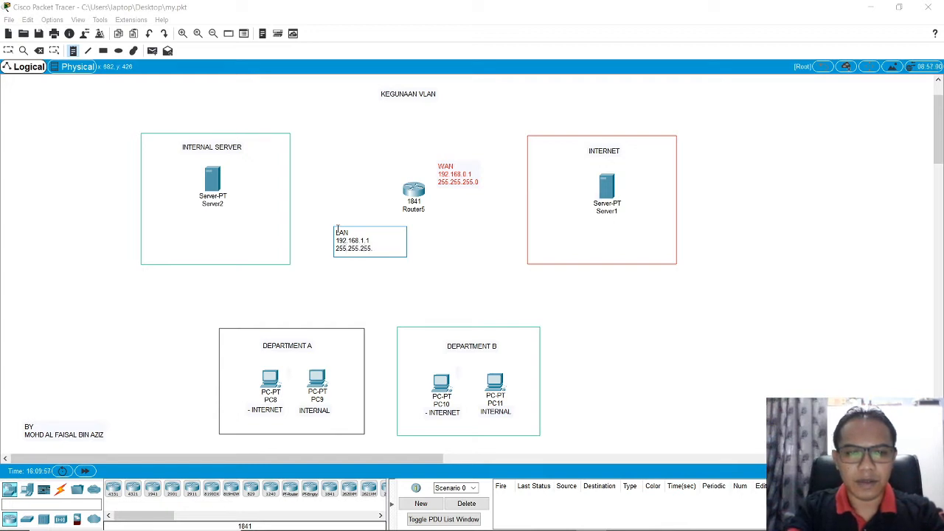
type("0")
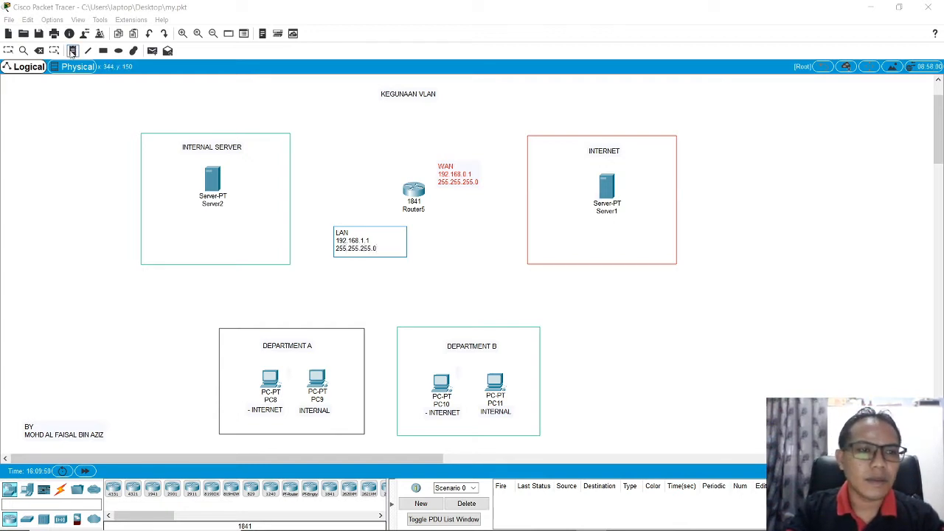
left_click(367, 202)
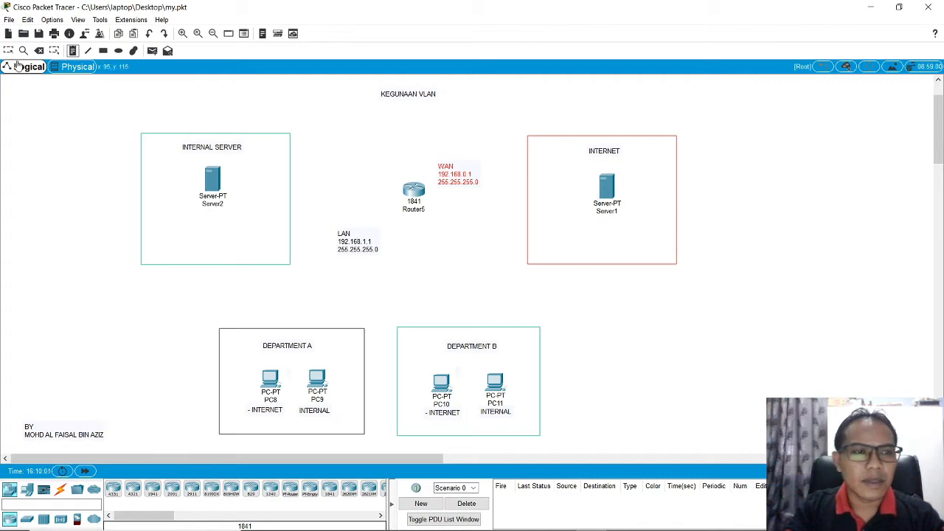
left_click_drag(340, 252, 366, 231)
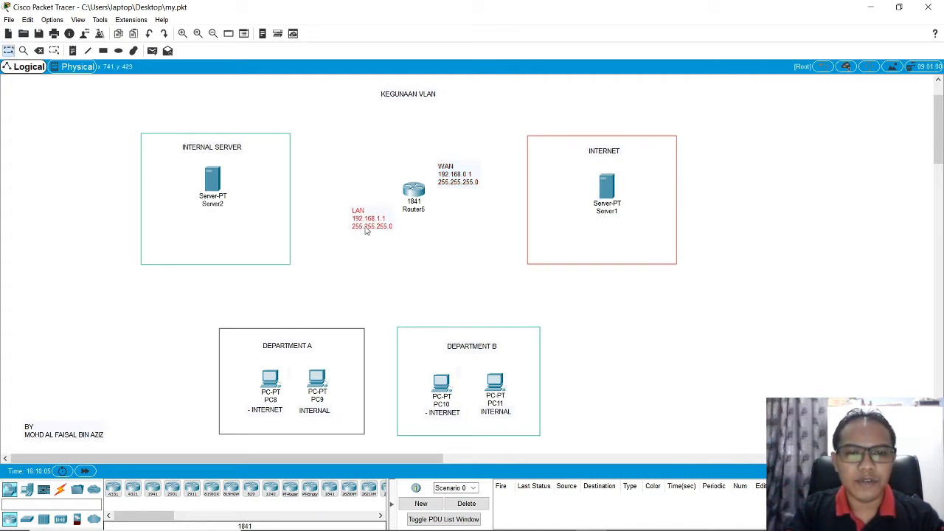
left_click(466, 235)
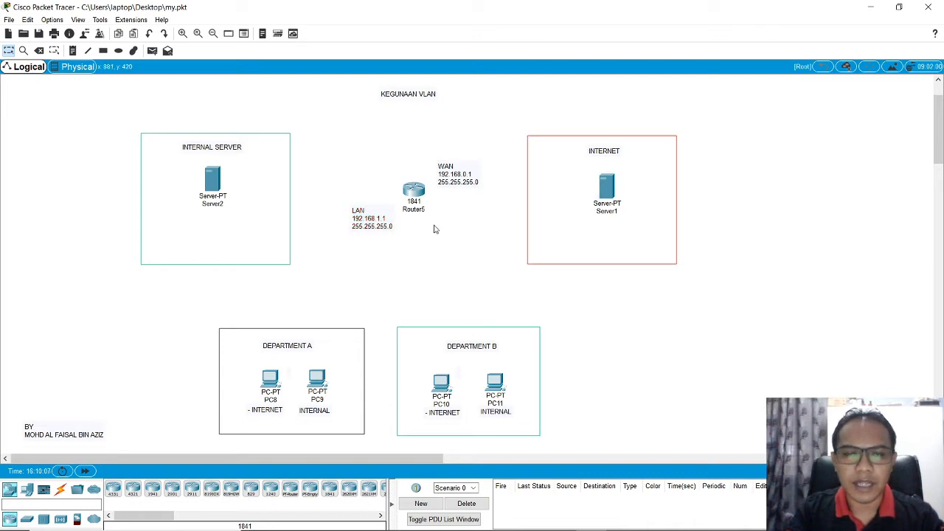
Step: Connect the 1841 router's FastEthernet0/0 to Server1's FastEthernet0 with a copper cross-over cable
left_click(61, 489)
left_click(177, 493)
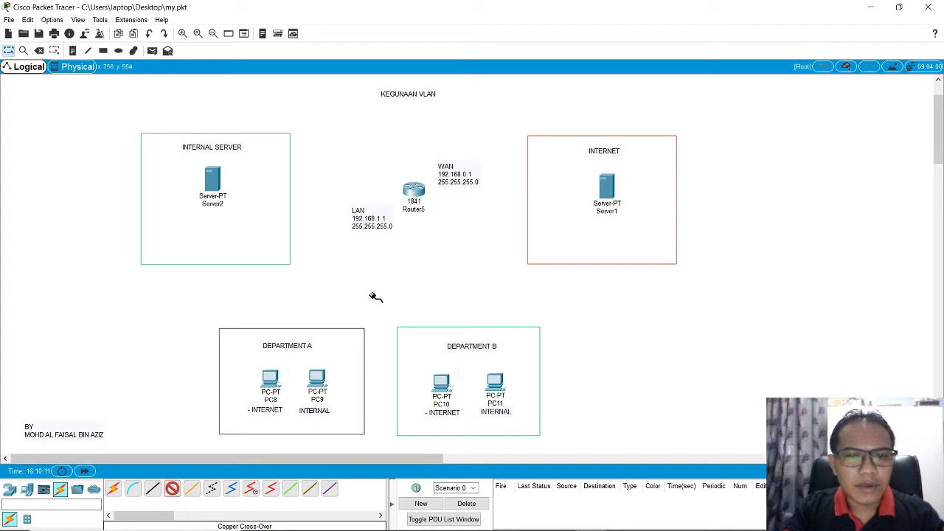
left_click(415, 196)
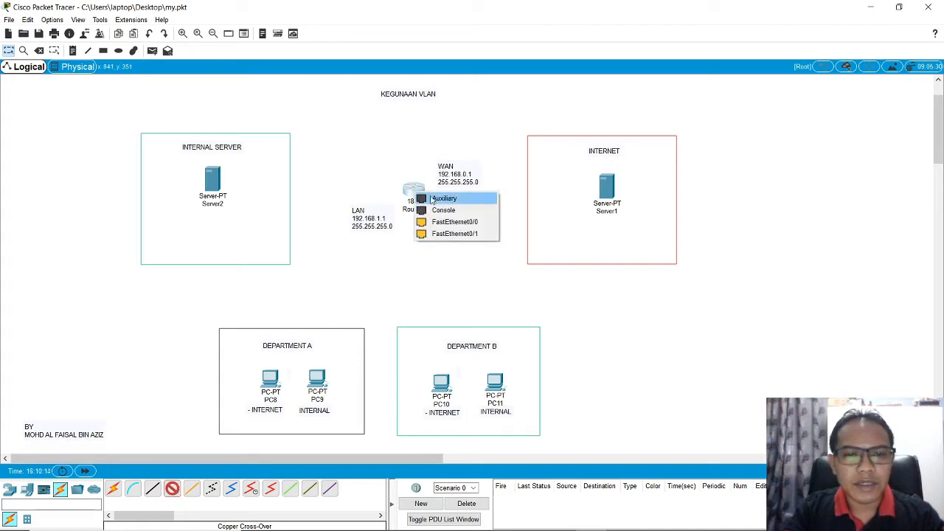
left_click(479, 222)
left_click(606, 192)
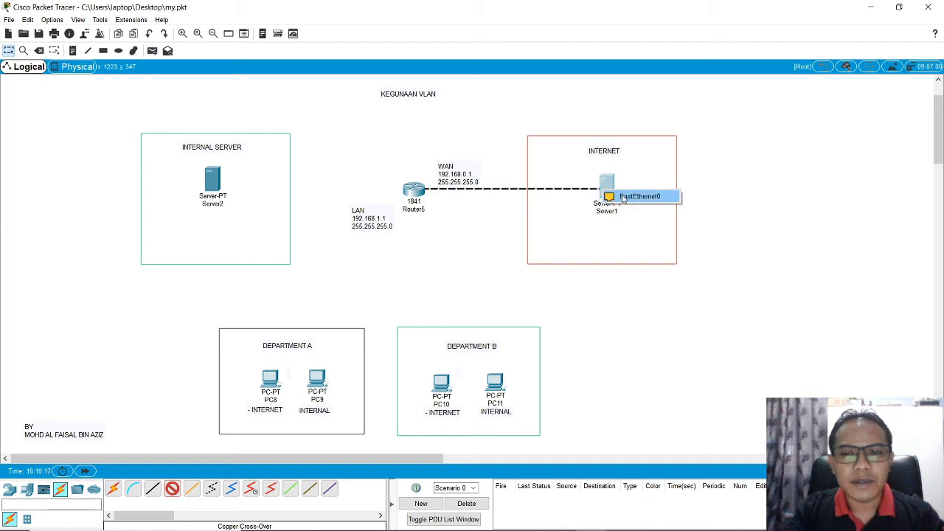
left_click(636, 196)
Step: Open the 1841 router's command line and enter global configuration mode with conf t
left_click(411, 196)
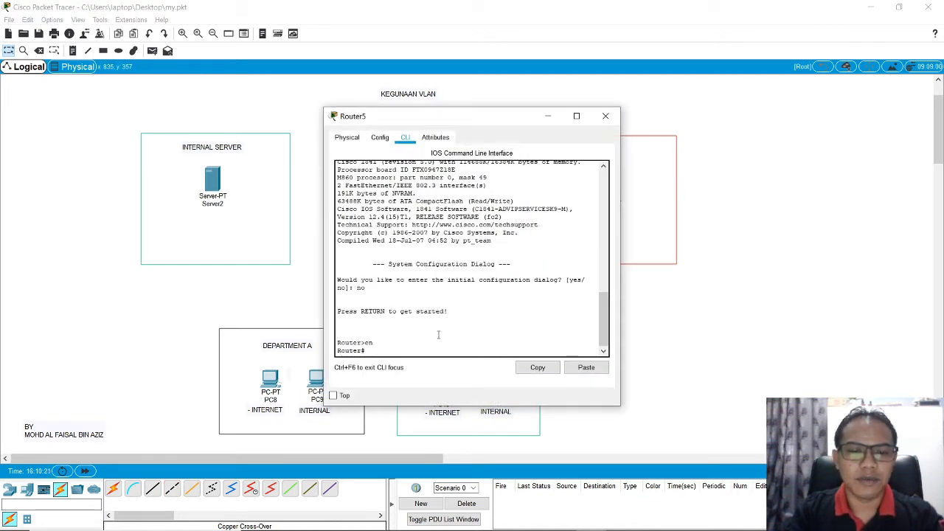
type("c")
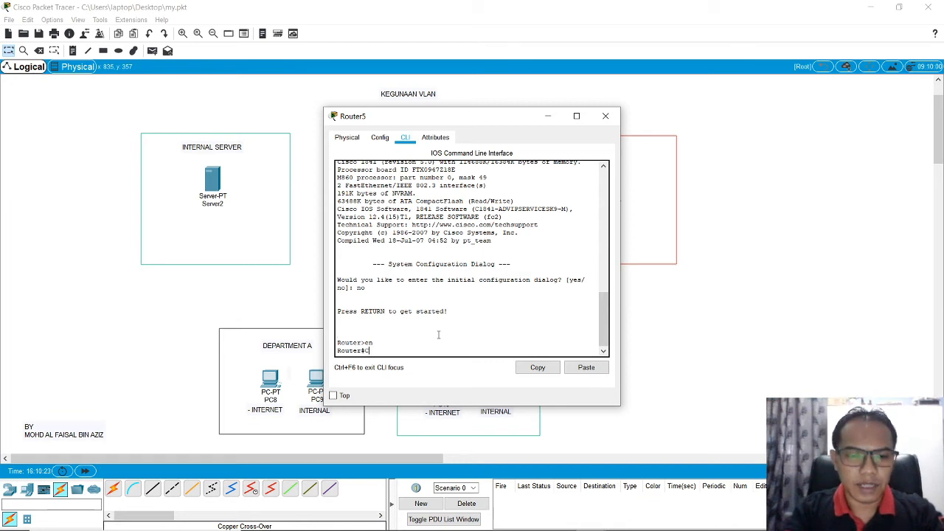
key("BackSpace")
key("BackSpace")
key("BackSpace")
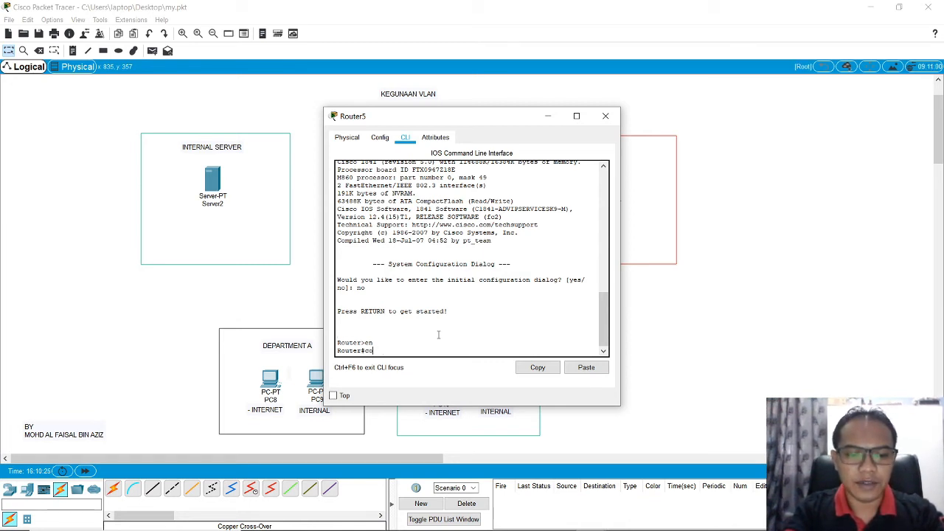
type("conf t")
key("Return")
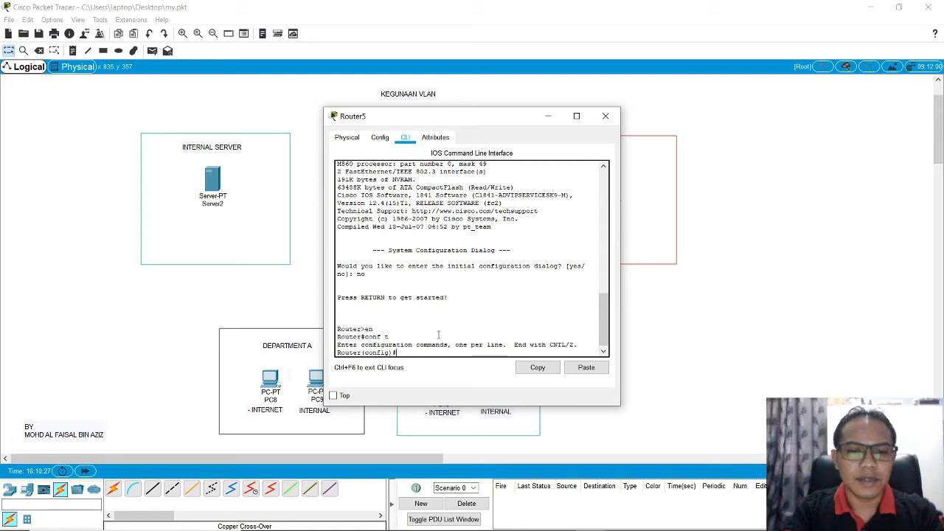
Step: Enter interface configuration mode for the router's FastEthernet 0/0 port with int fastEthernet 0/0
type("int")
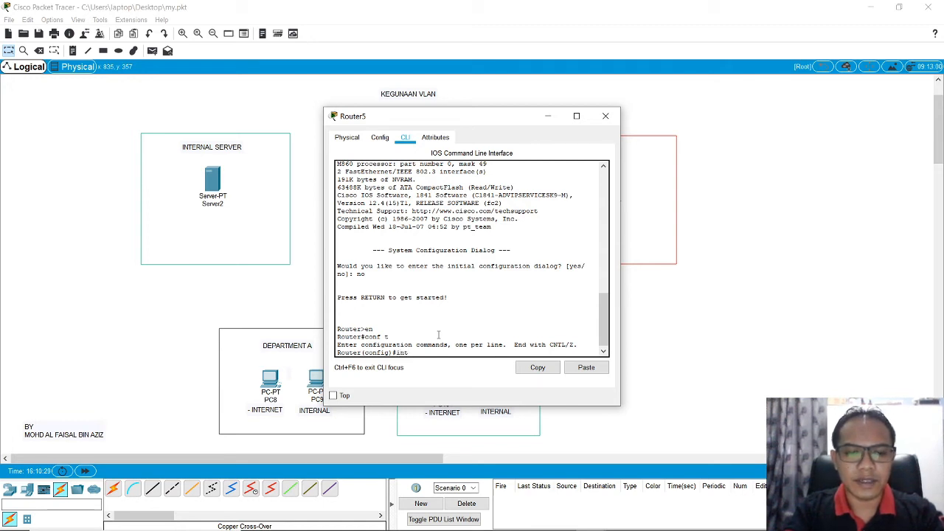
type(" fast")
key("Tab")
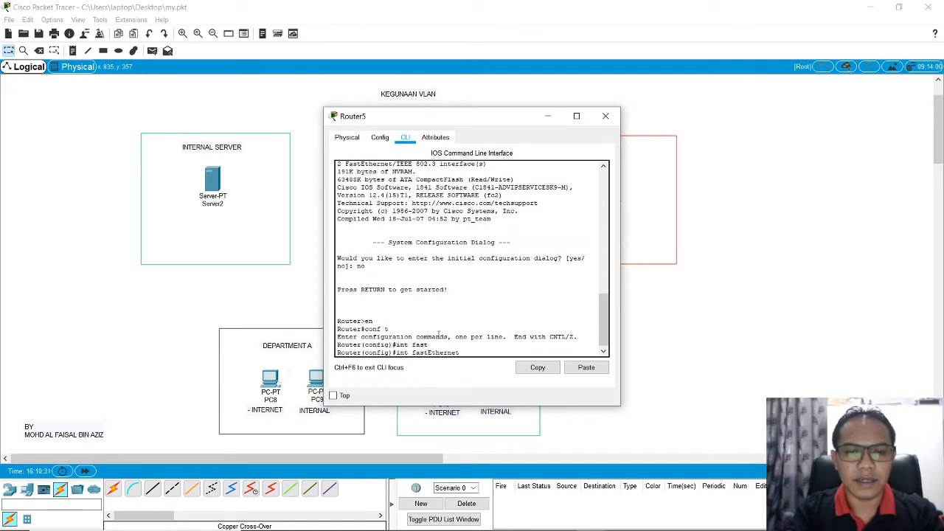
type("0")
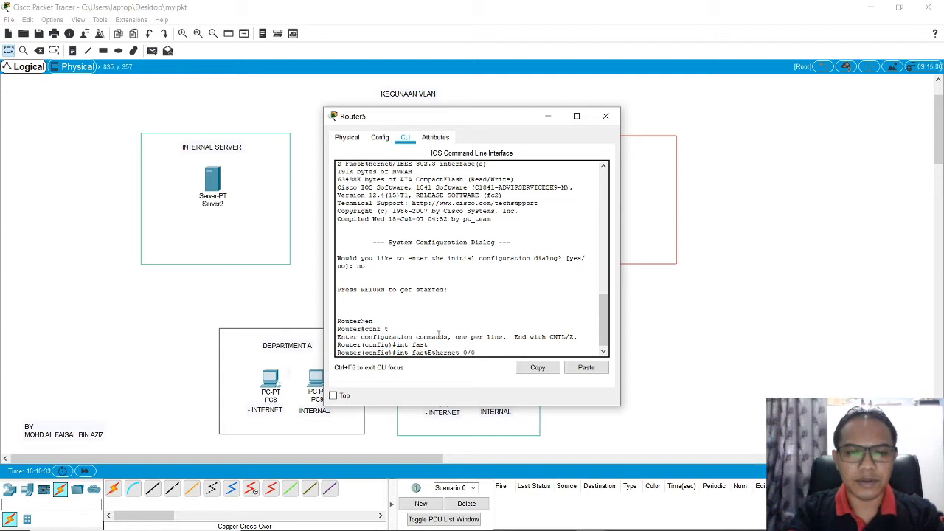
type("/0")
key("Return")
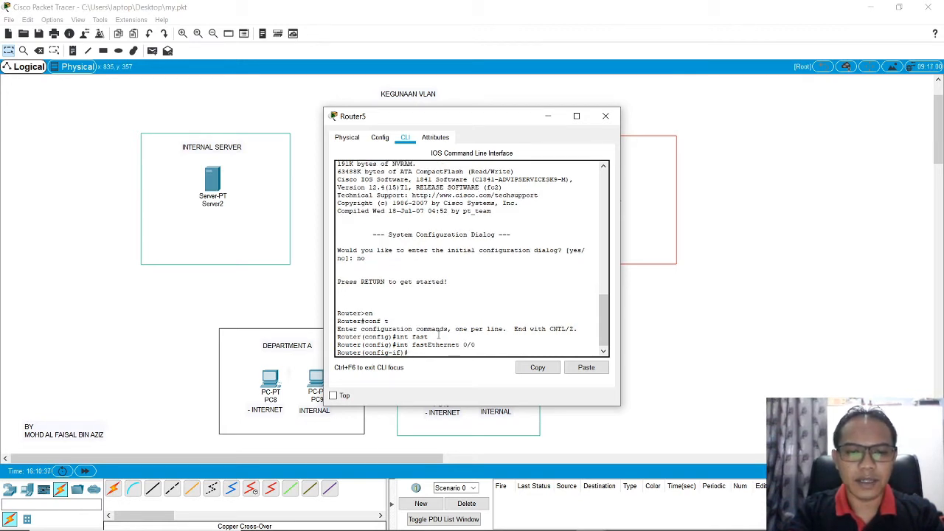
Step: Assign IP address 192.168.0.1 with mask 255.255.255.0 to the FastEthernet 0/0 interface using ip add
type("ip add")
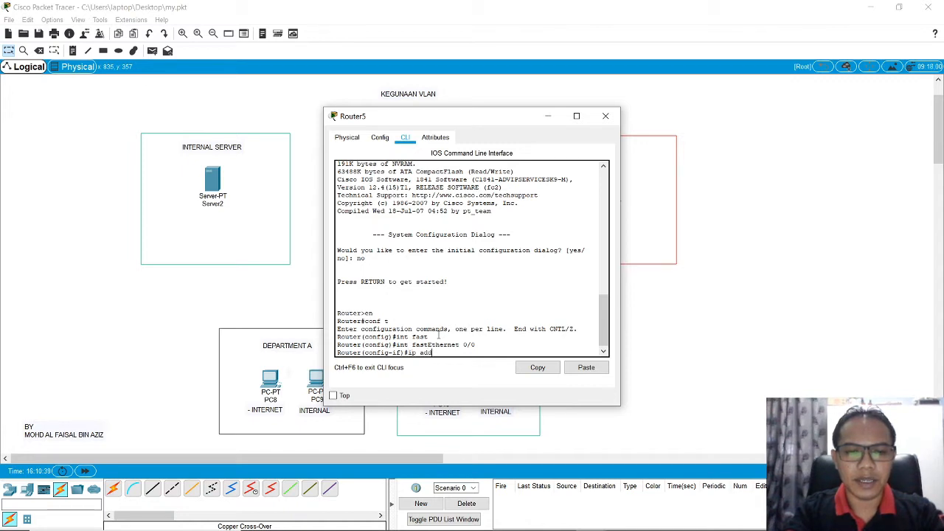
type(" 192.168")
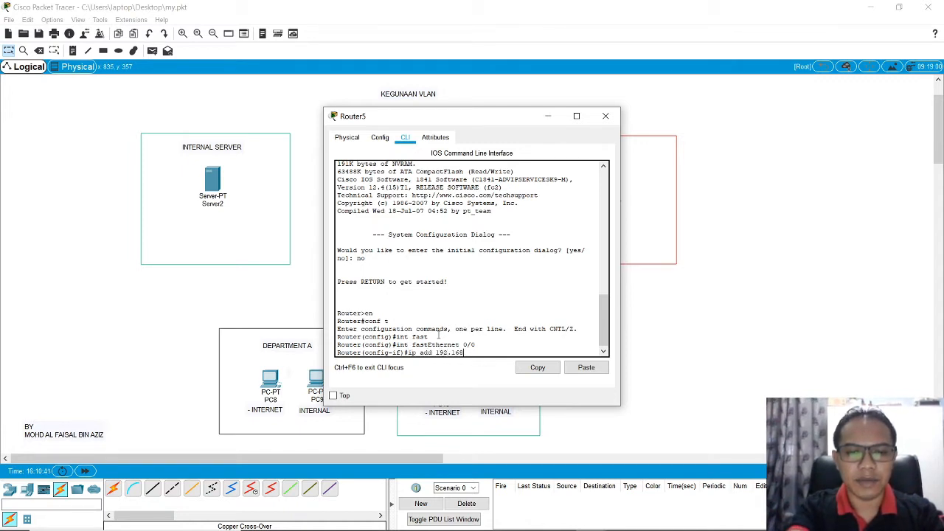
type(".0.1 255.255.255.0")
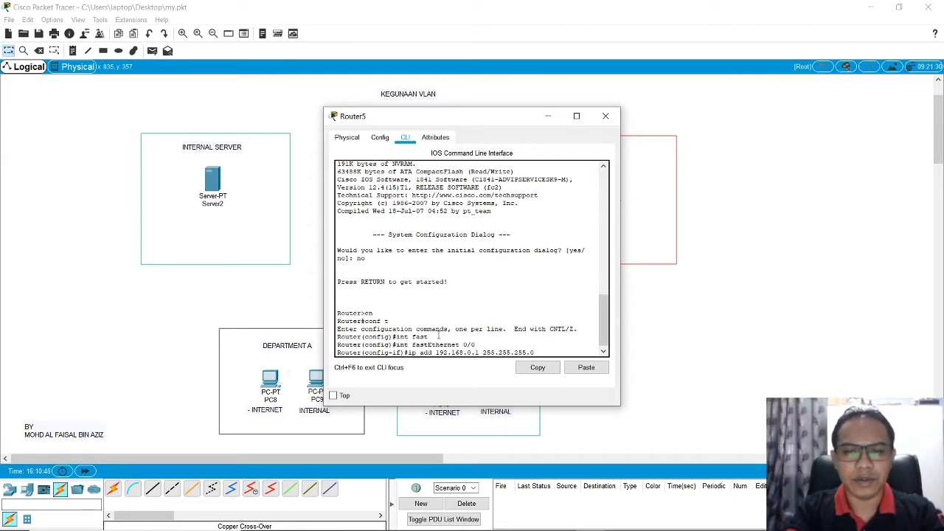
key("Return")
Step: Set the FastEthernet 0/0 interface description to WAN
type("d")
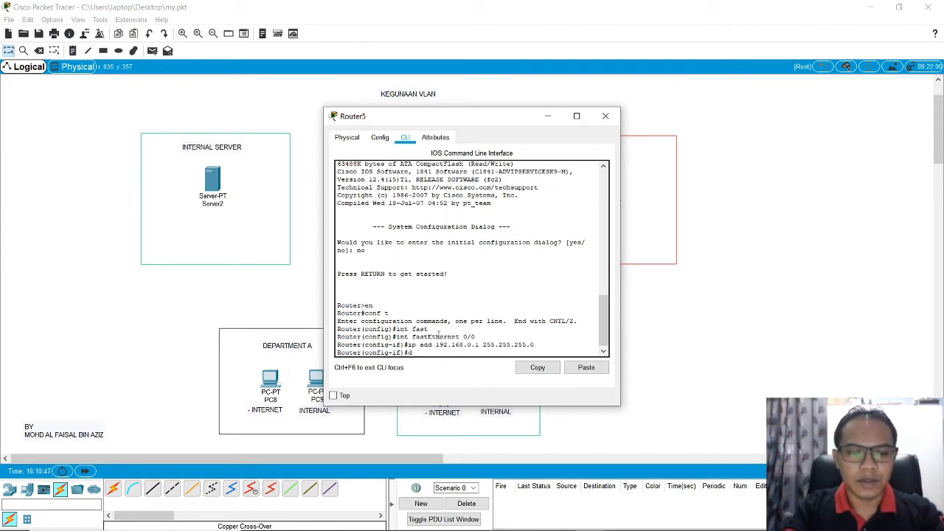
type("escription")
key("Tab")
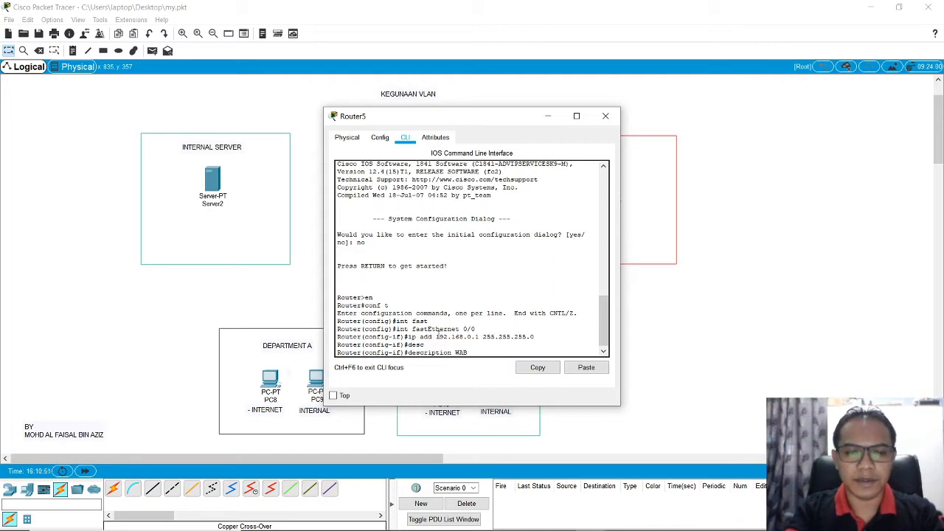
type("WAN")
key("Return")
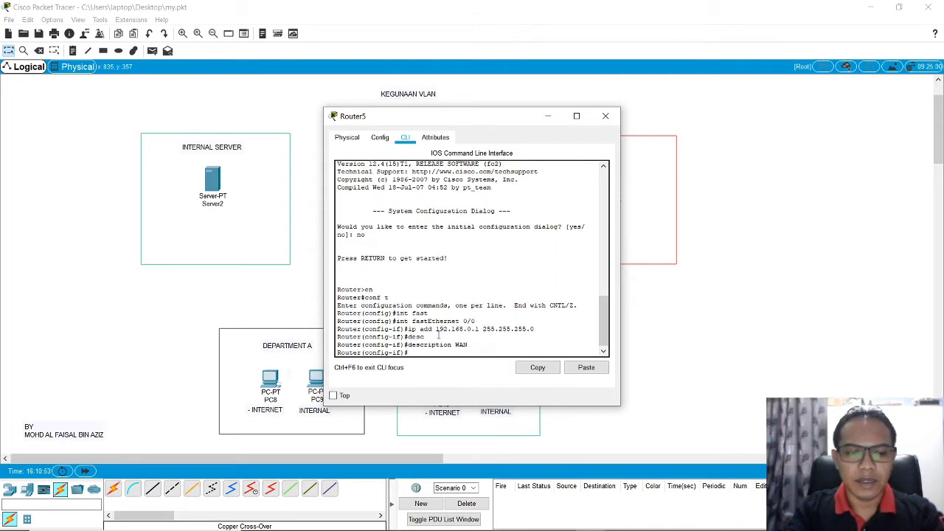
Step: Enable the FastEthernet 0/0 interface with no shutdown, check its line protocol message and close the router window
type("NO")
key("BackSpace")
key("BackSpace")
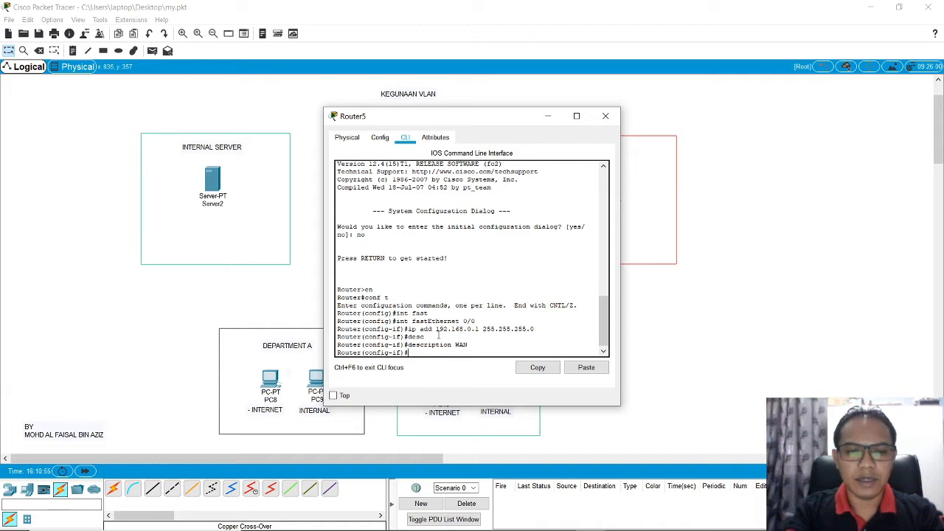
type("no shut")
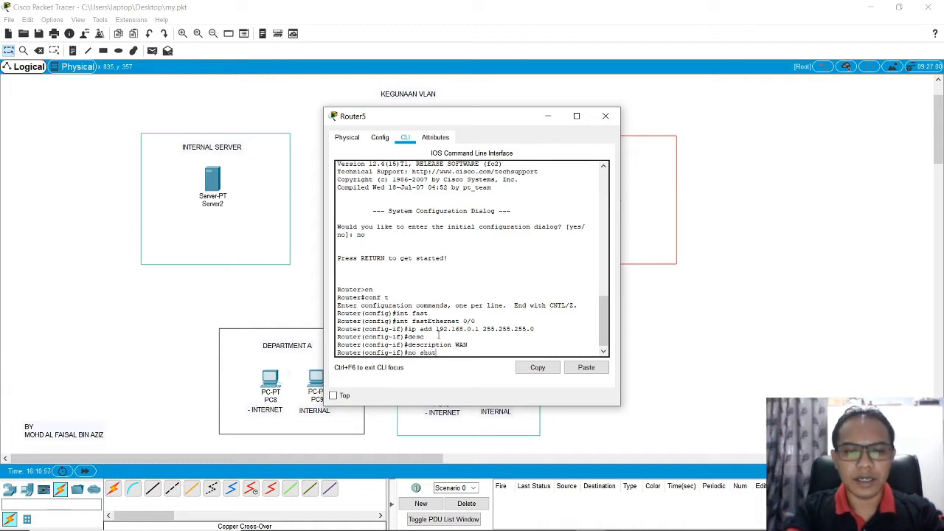
key("Tab")
key("Return")
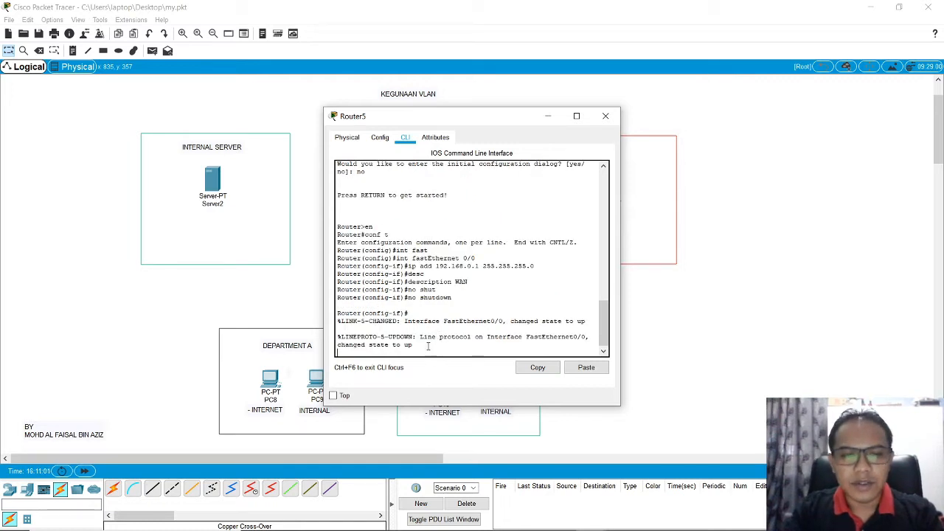
left_click_drag(420, 336, 426, 343)
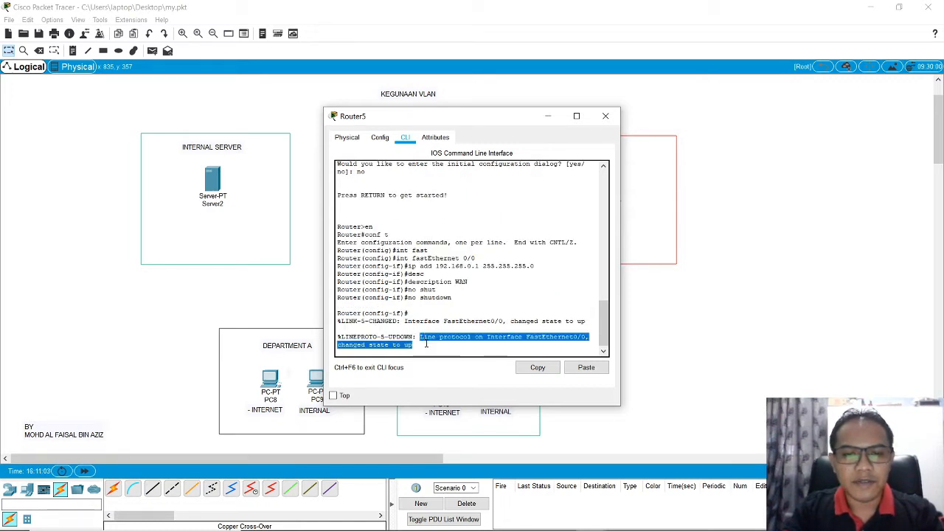
left_click(480, 354)
key("Return")
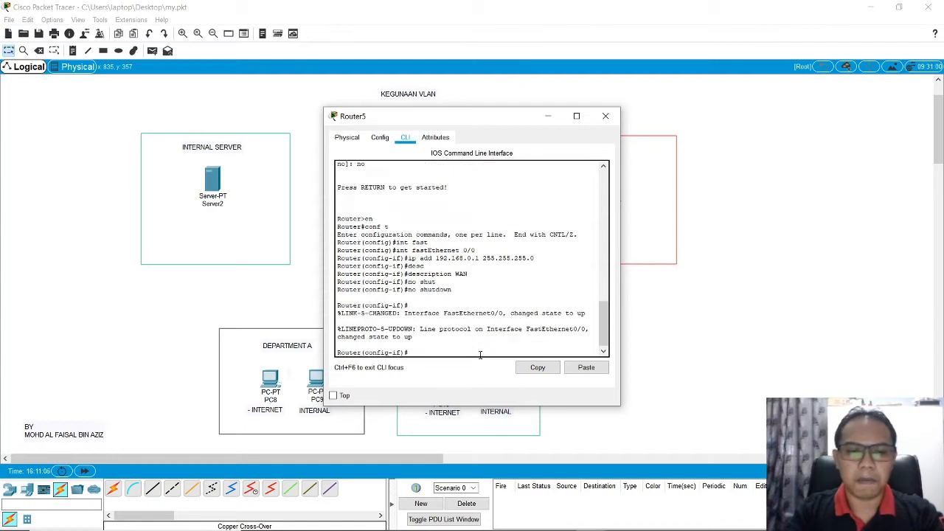
left_click(606, 116)
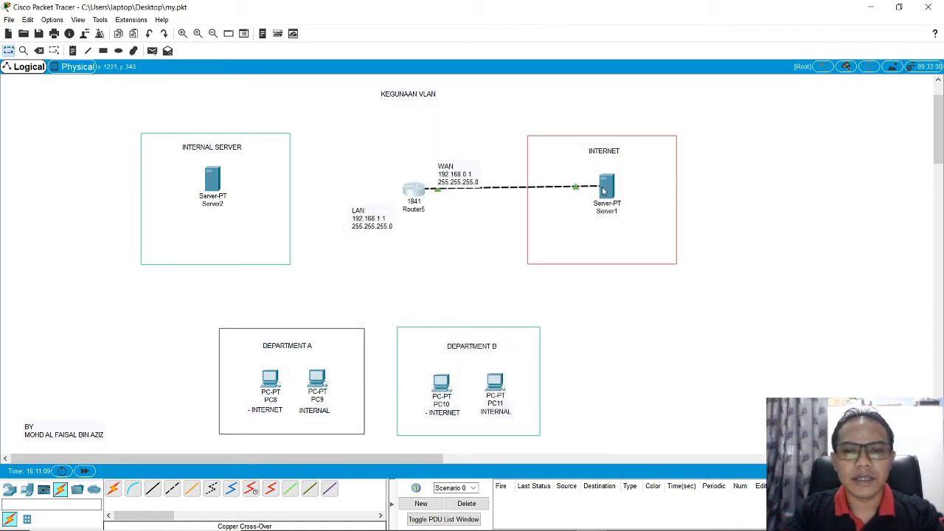
Step: Add a text note reading 192.168.0.100 beneath Server1 in the INTERNET area
left_click_drag(605, 189, 605, 189)
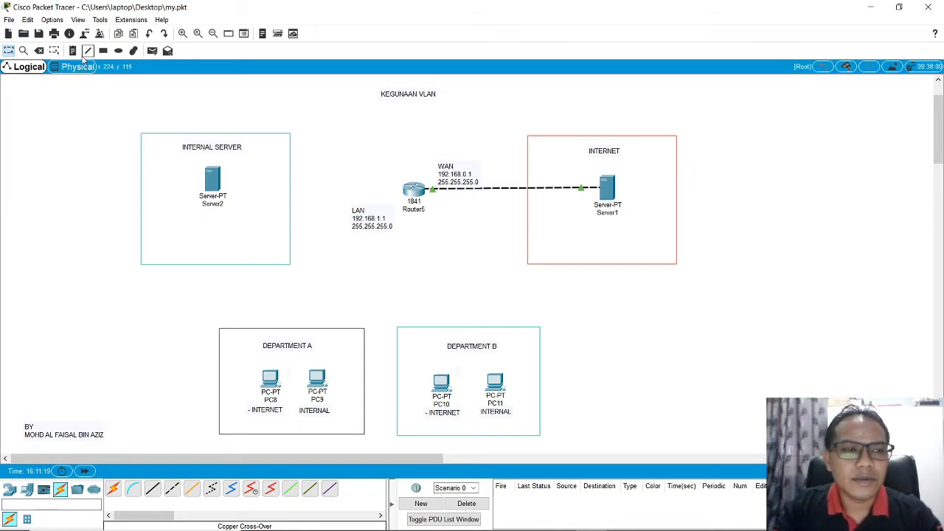
left_click(73, 51)
left_click(604, 228)
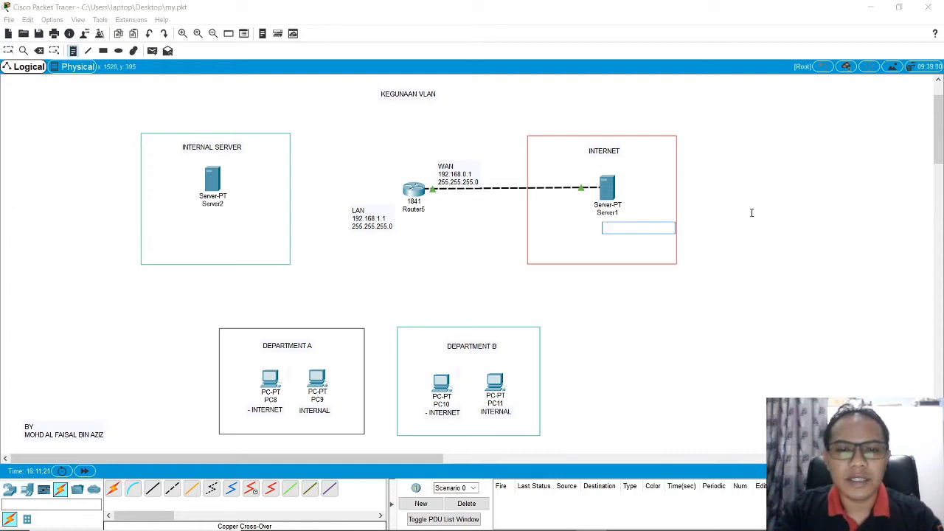
type("192.1")
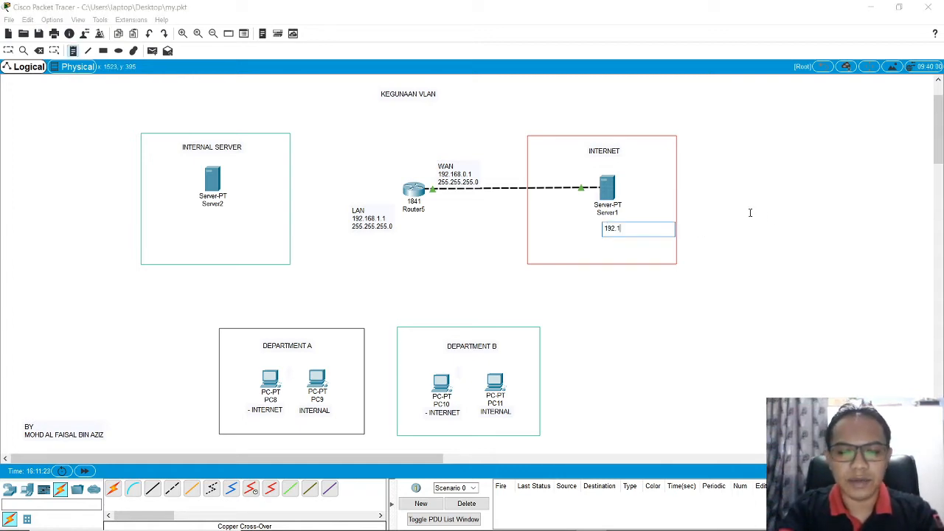
type("68.0.")
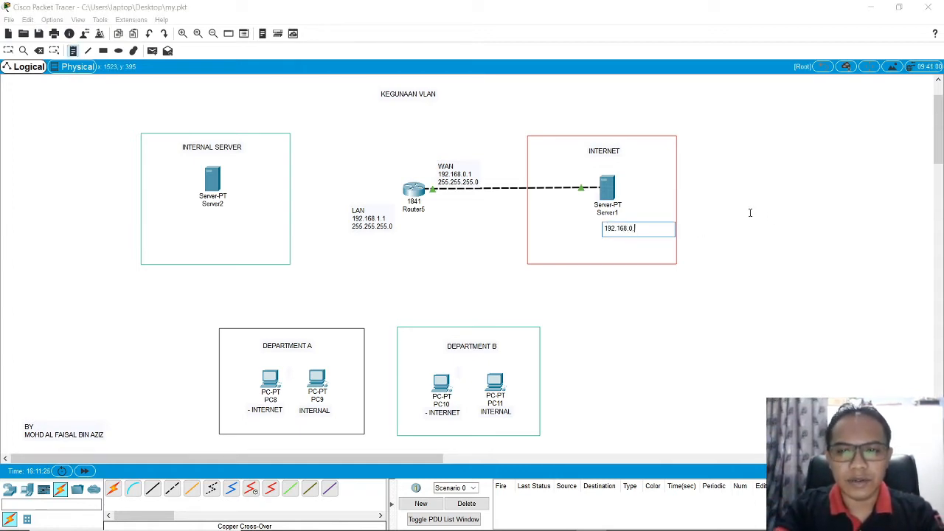
type("100")
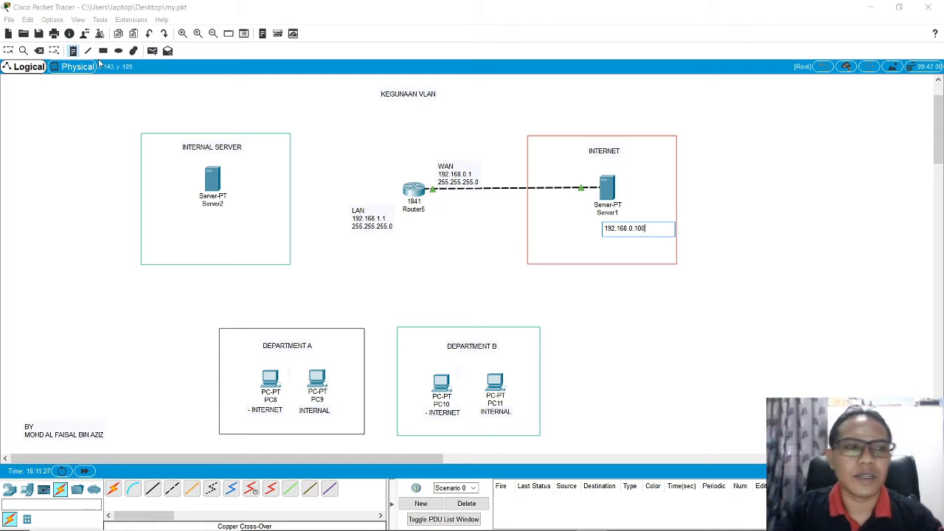
left_click(8, 50)
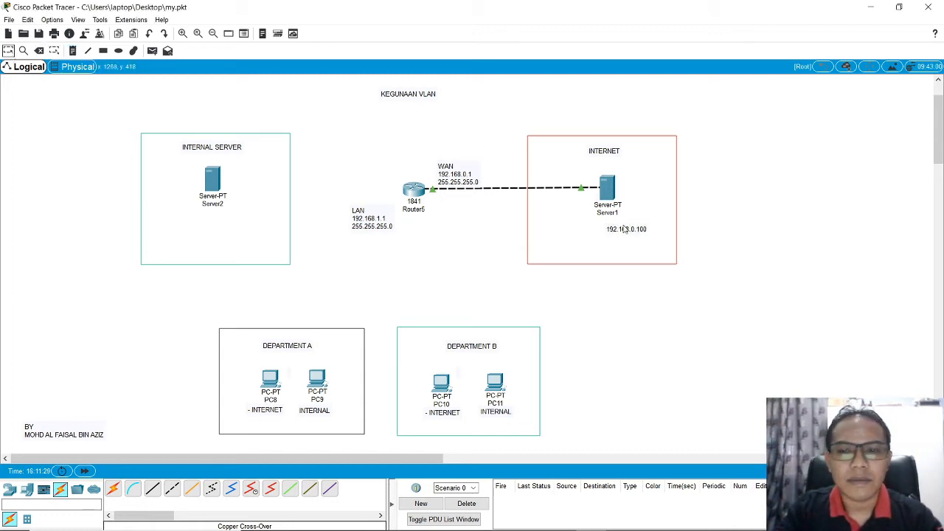
Step: Set Server1's static IPv4 address to 192.168.0.100 and its default gateway to 192.168.0.1, and close its window
left_click(607, 187)
left_click(389, 171)
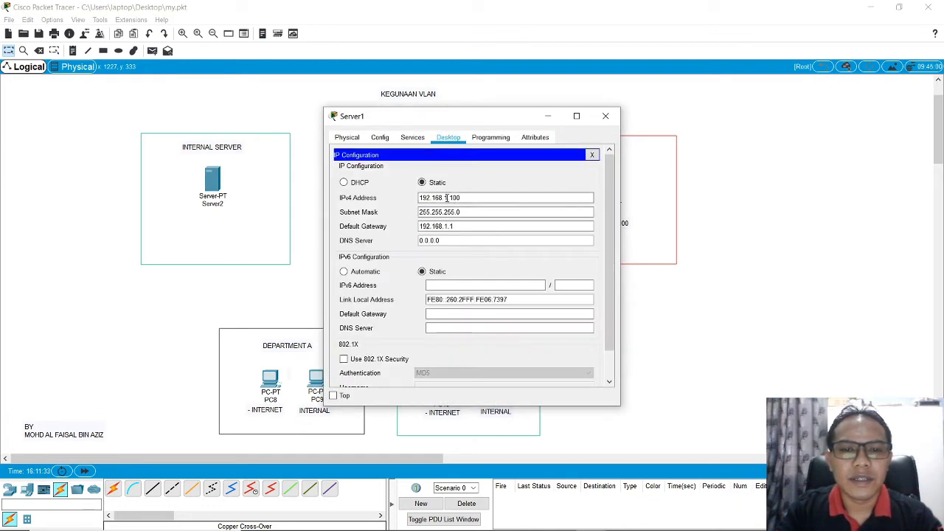
left_click_drag(443, 197, 511, 197)
type("0.100")
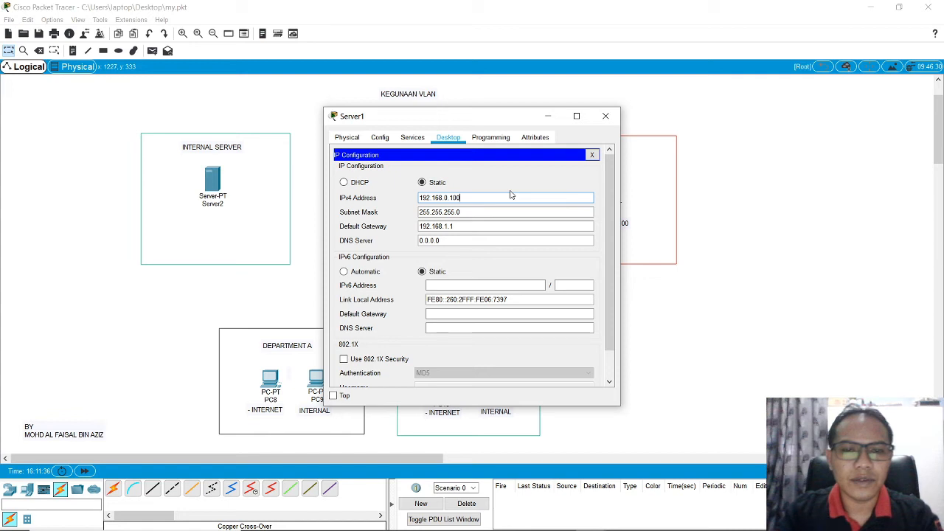
left_click(444, 226)
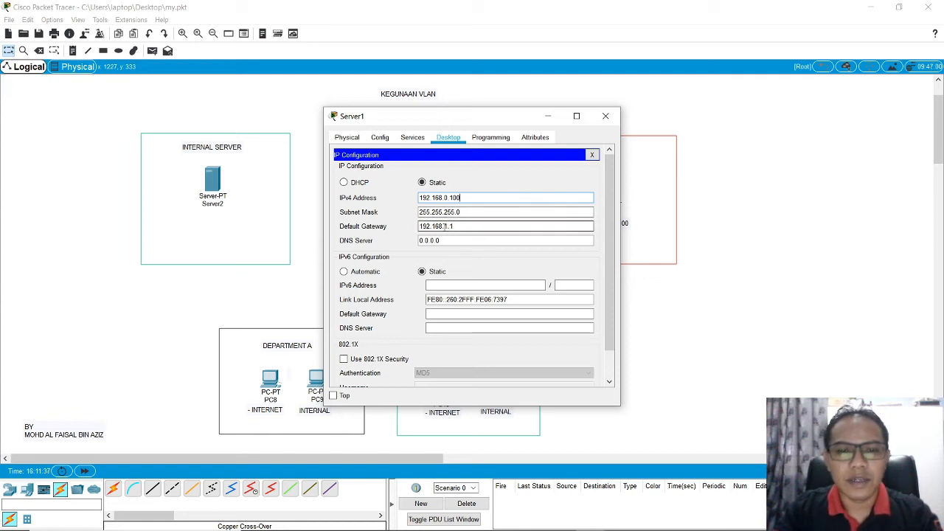
type("0.")
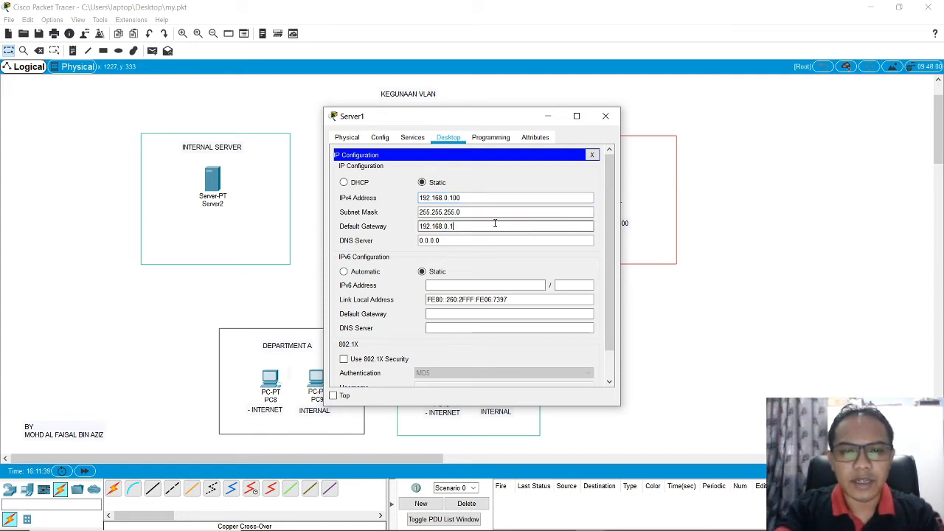
left_click_drag(495, 223, 417, 226)
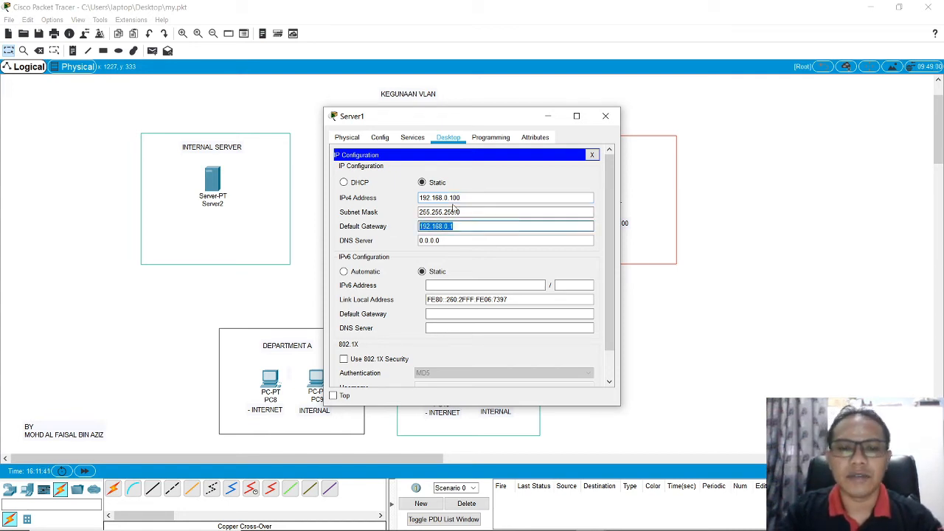
left_click(606, 116)
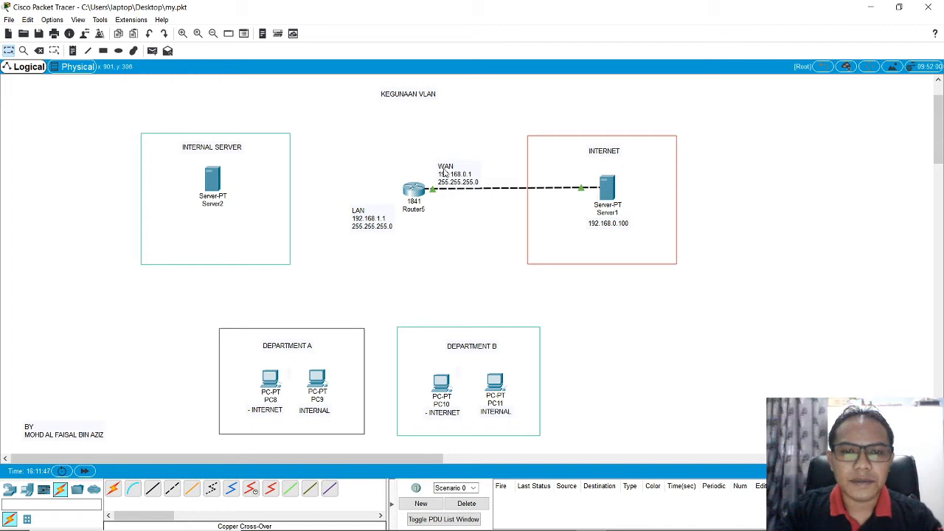
Step: Move the WAN label closer to the router and add the lines 255.255.255.0 and 192.168.0.1 to Server1's address note
left_click_drag(449, 175, 438, 170)
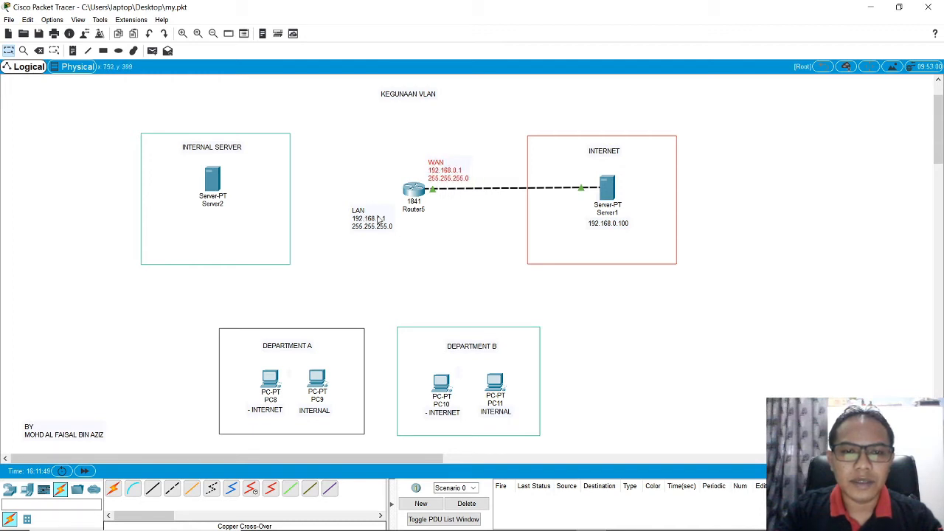
double_click(626, 226)
key("Return")
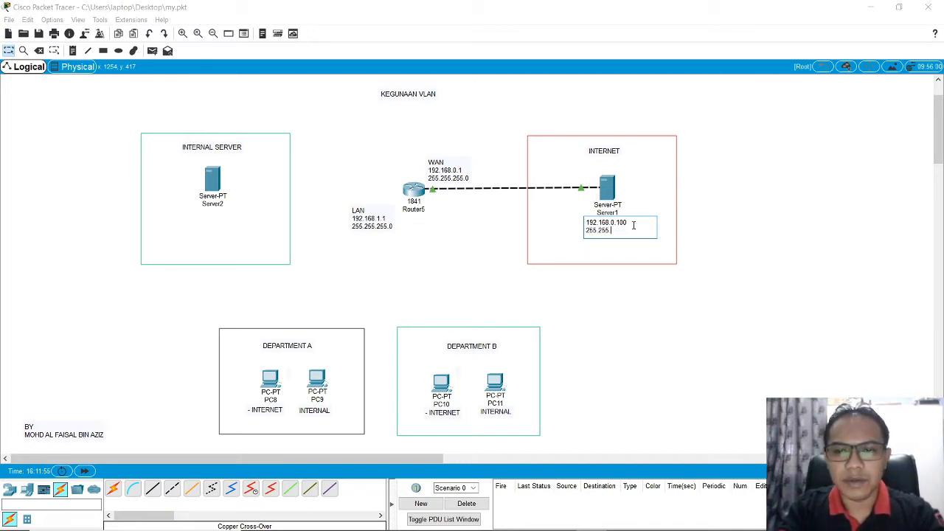
type("255.255.255.0")
key("Return")
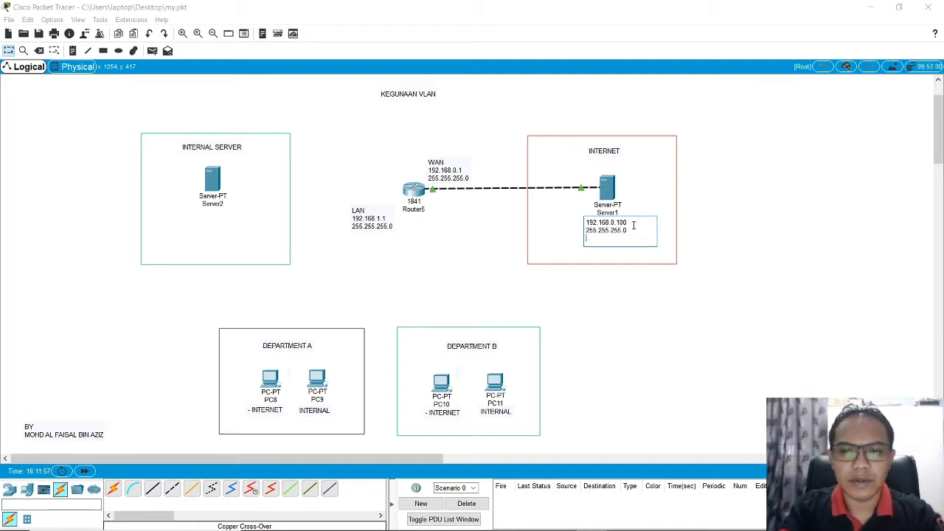
type("192.168")
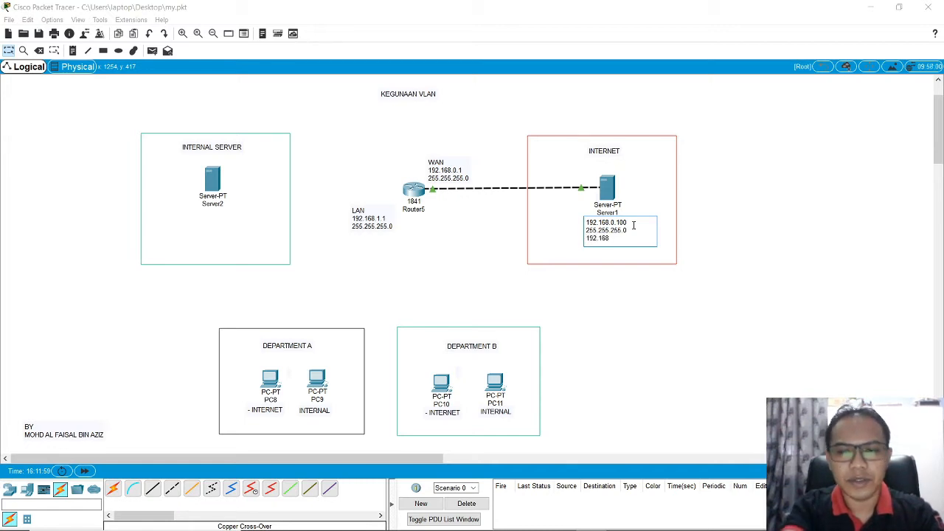
type(".0.1")
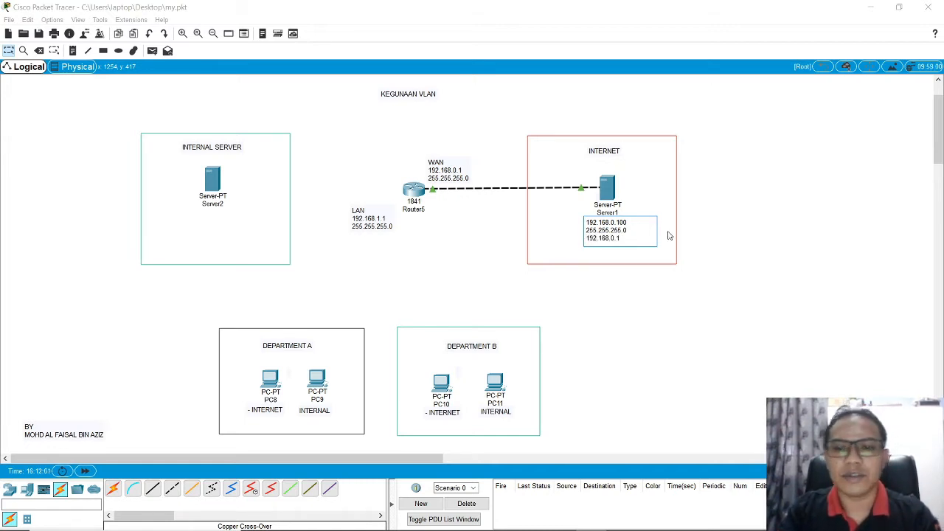
left_click(717, 240)
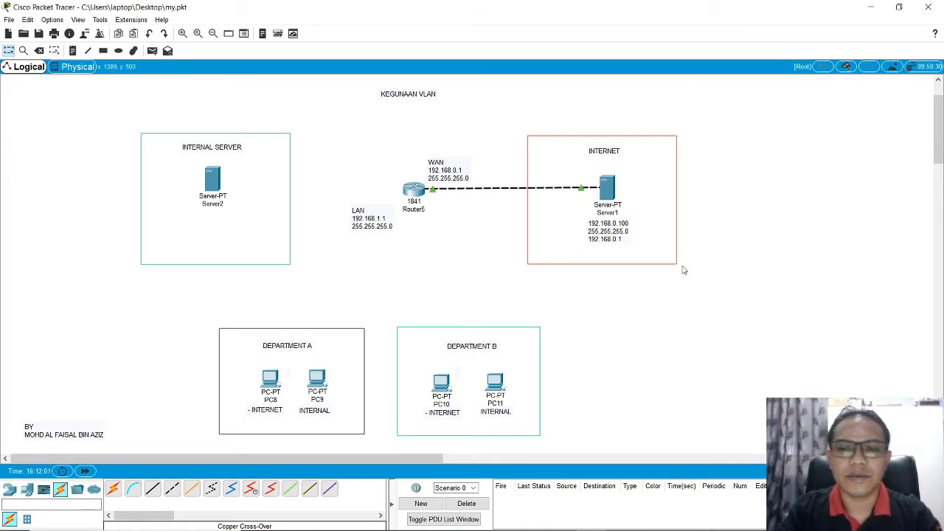
Step: Ping the router's WAN address 192.168.0.1 from Server1's Command Prompt and close the server window
left_click(612, 190)
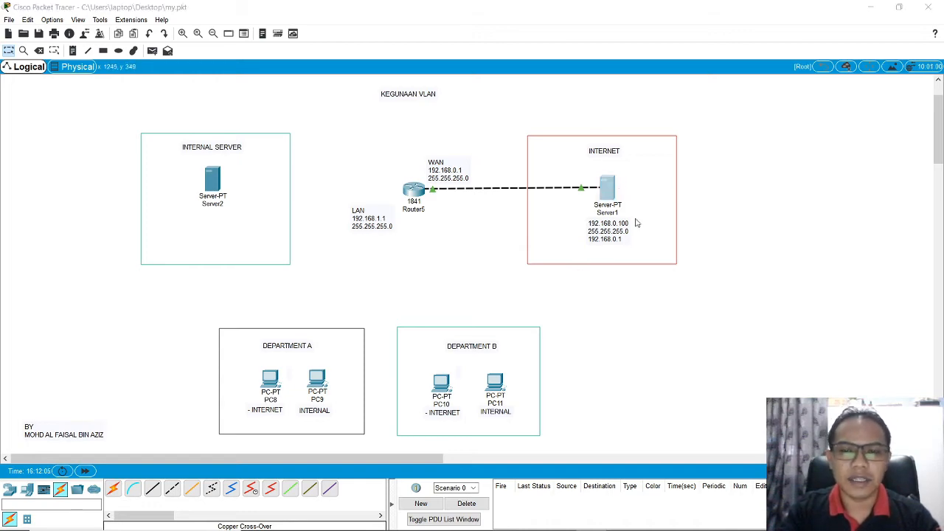
left_click(483, 180)
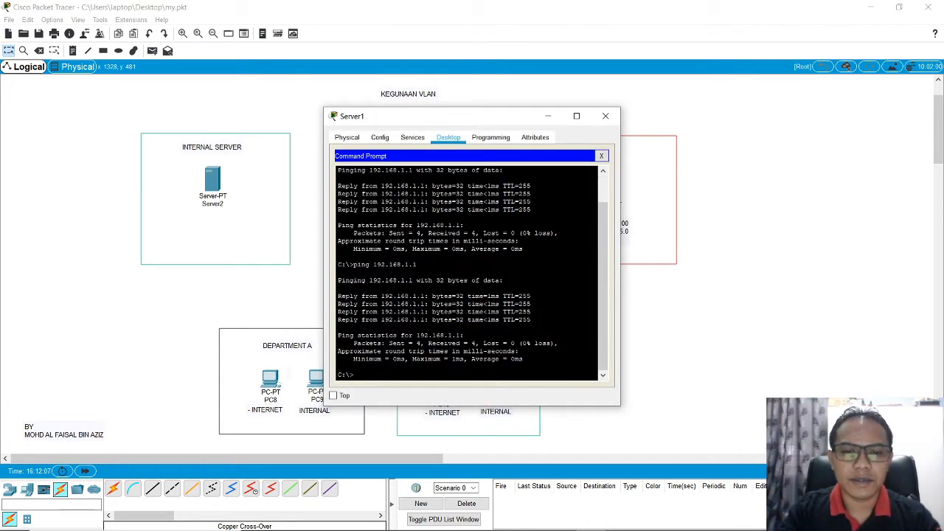
type("ping")
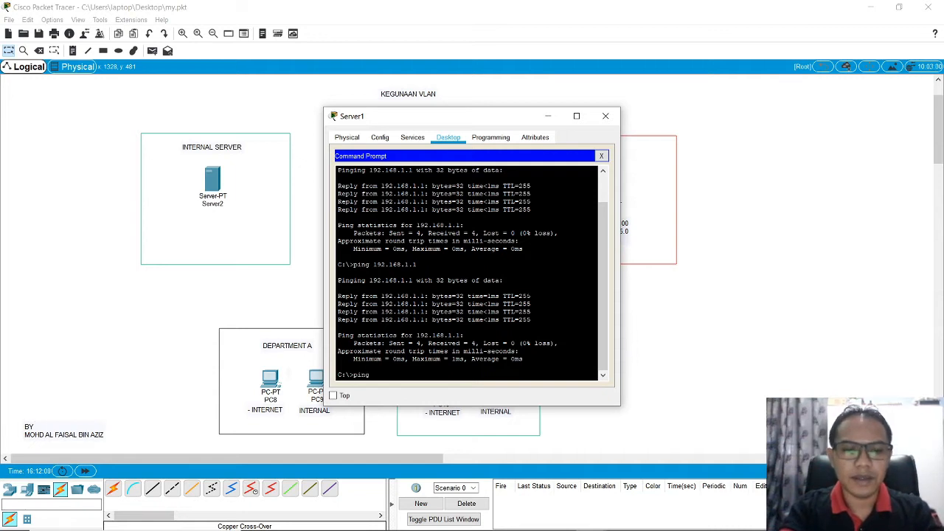
type(" 192.168")
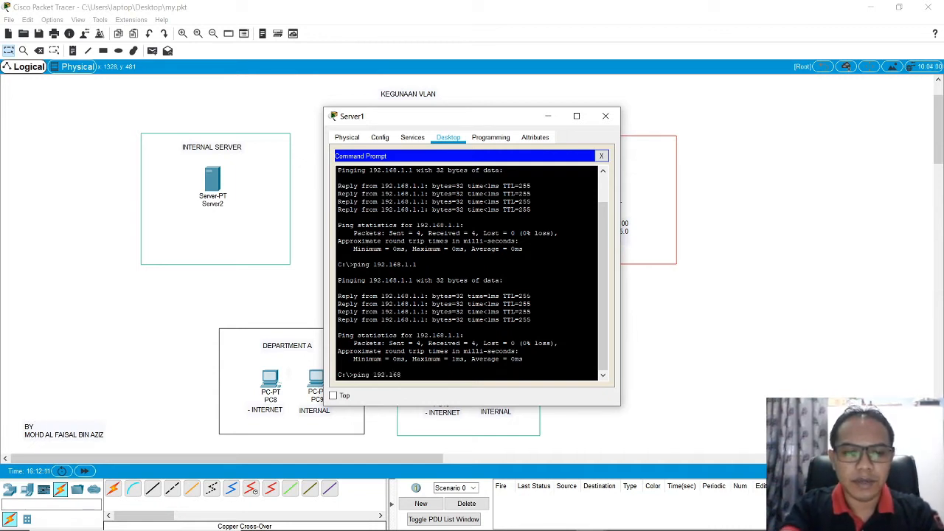
type(".0.")
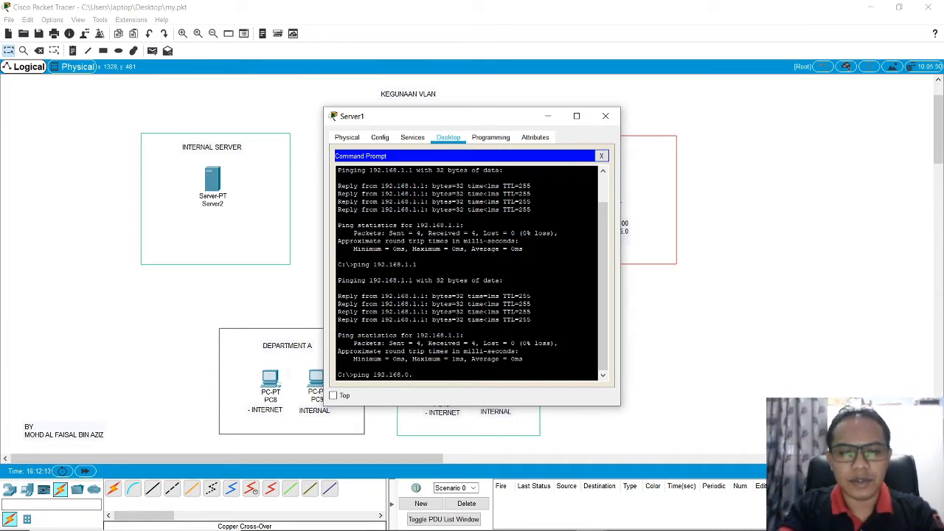
type("1")
key("Return")
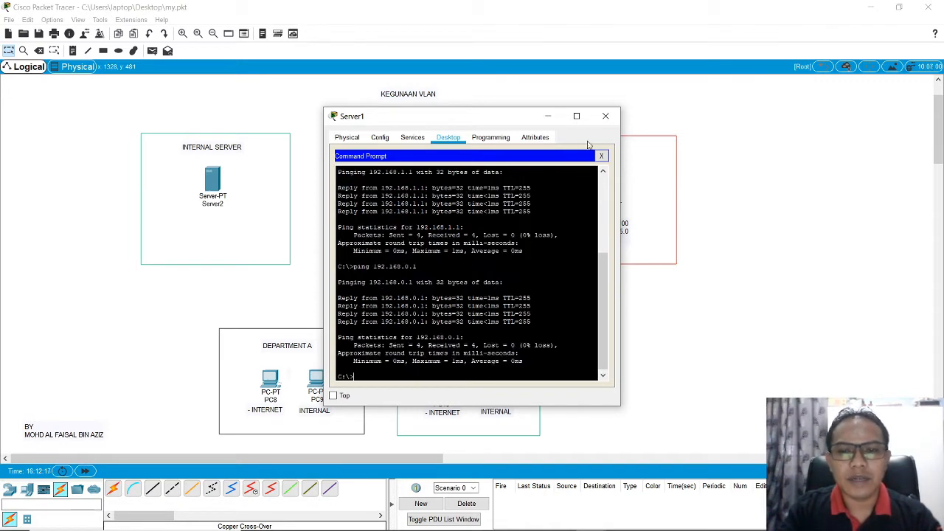
left_click(605, 116)
Step: Return the router's CLI from interface configuration to privileged mode by issuing exit twice
left_click(418, 191)
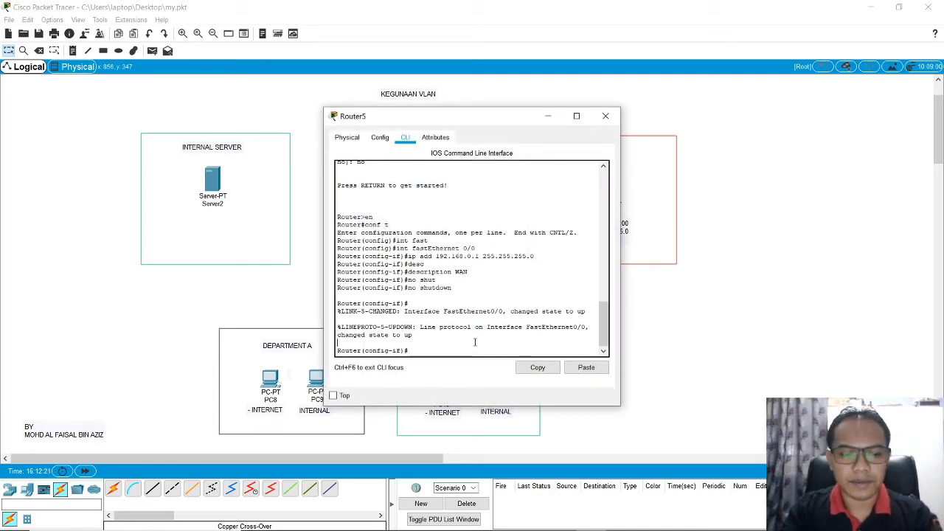
type("exit")
key("Return")
type("exi")
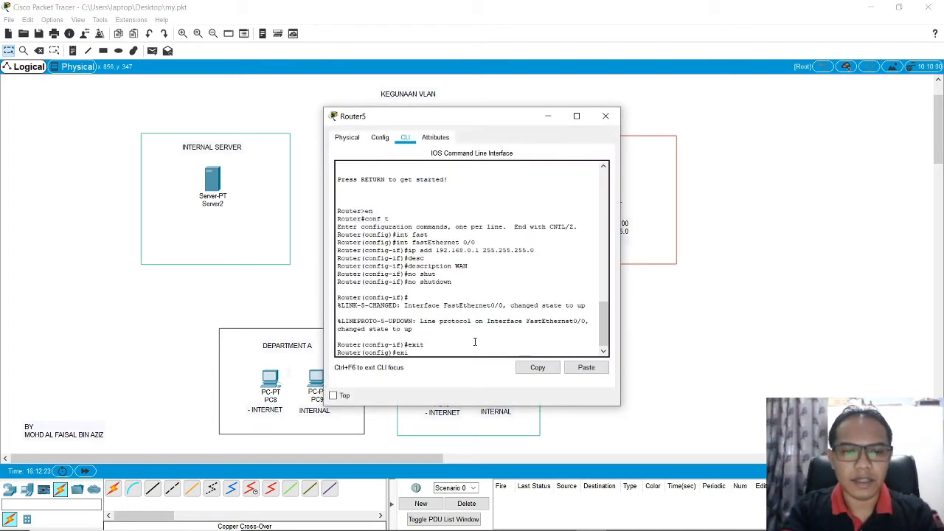
type("t")
key("Return")
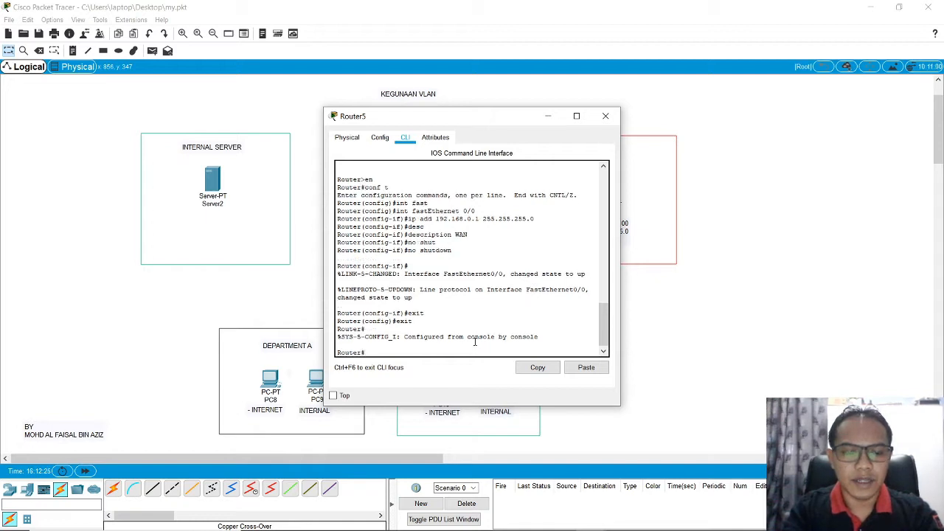
Step: Ping Server1 at 192.168.0.100 from the router's CLI, check the success rate and close the router window
type("ping 192")
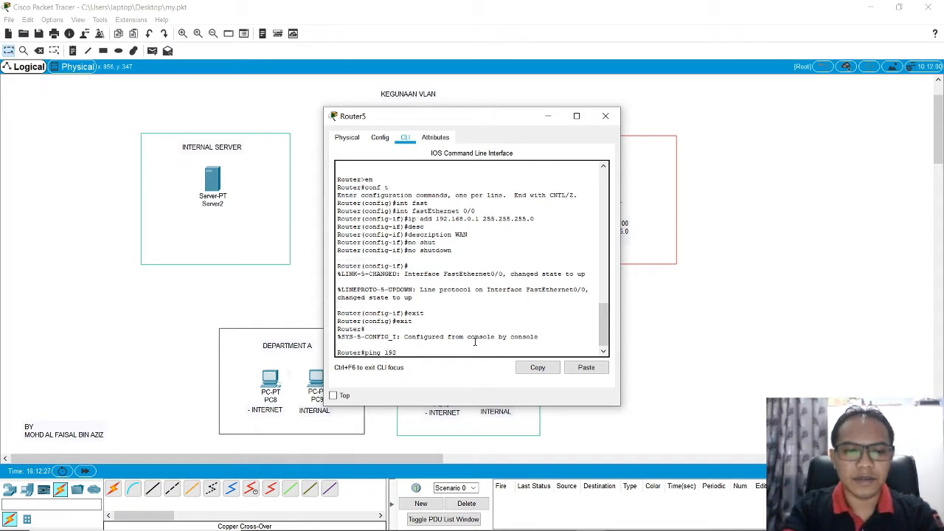
type(".168")
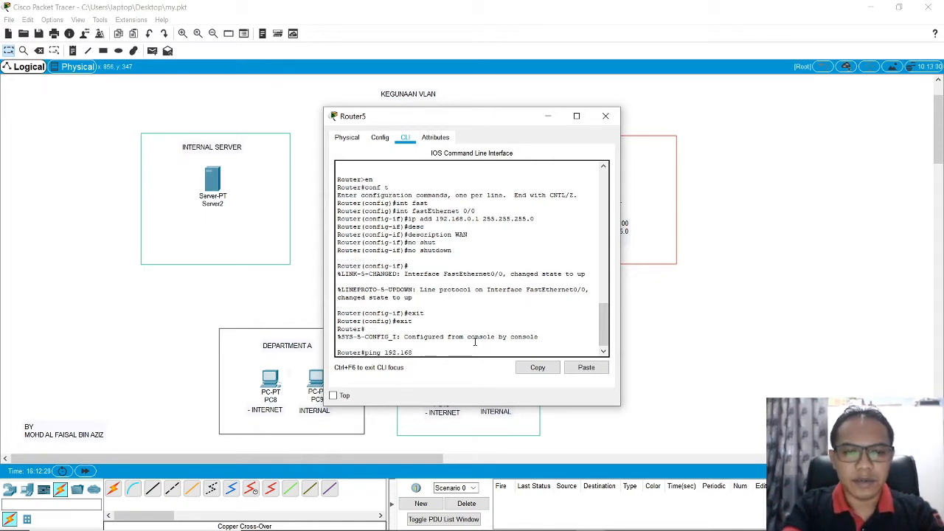
type(".0.100")
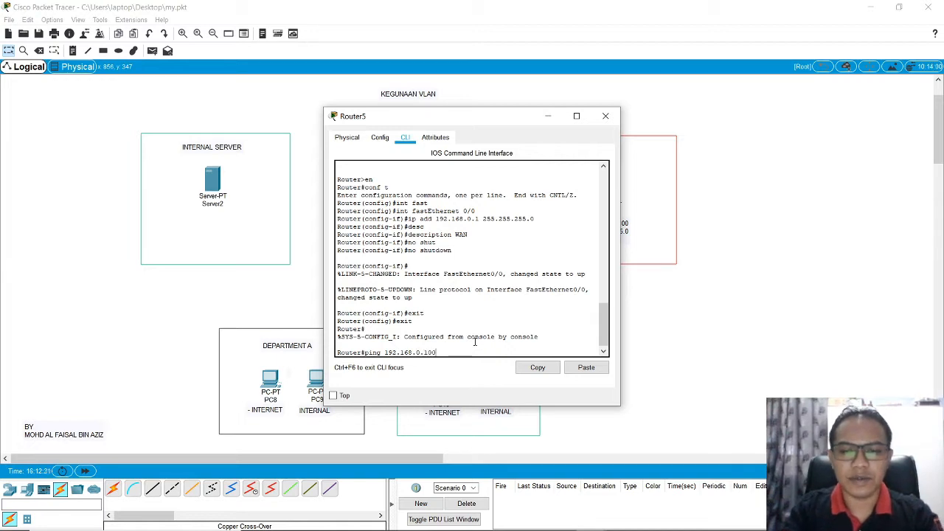
key("Return")
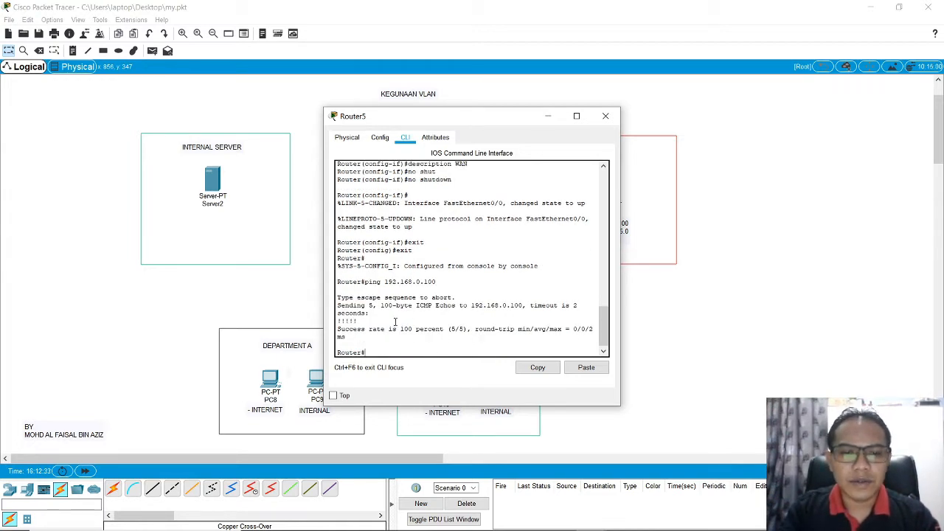
left_click_drag(340, 326, 479, 339)
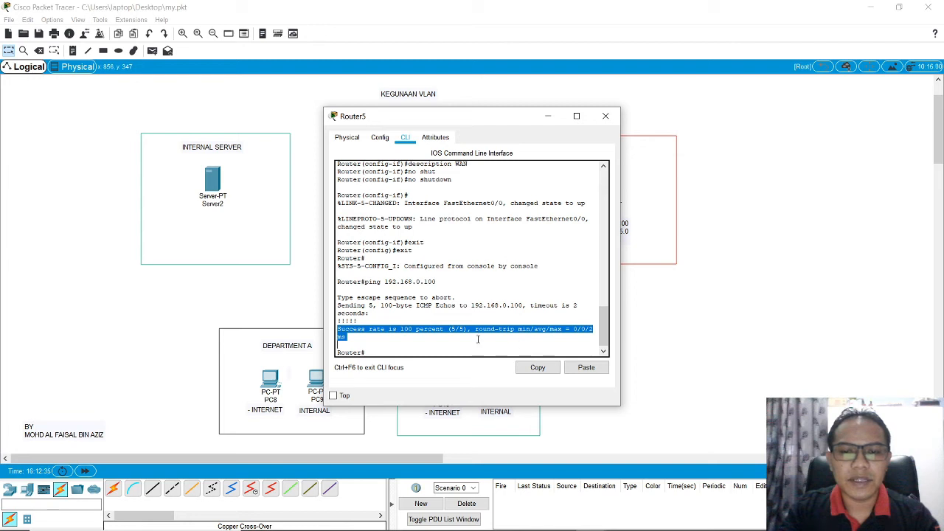
left_click(606, 116)
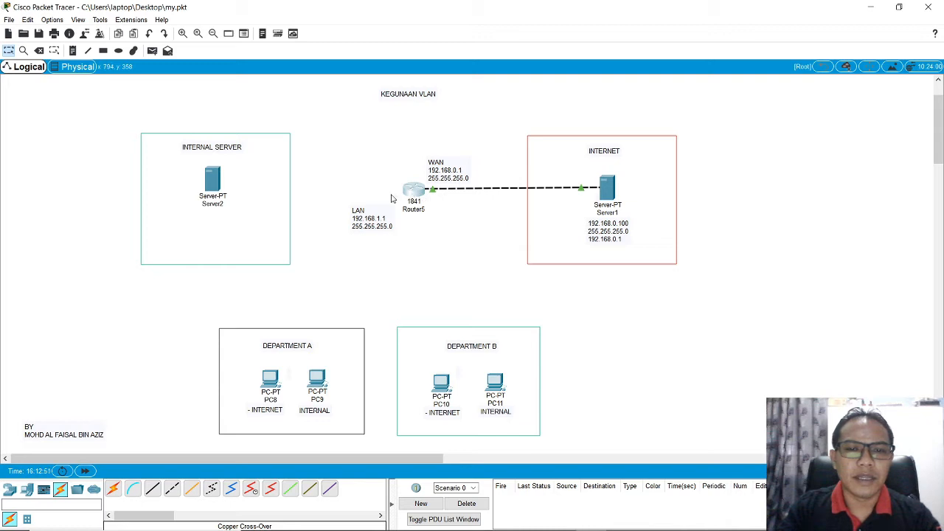
Step: Move the LAN address label slightly up, closer to the router
left_click_drag(371, 220, 371, 210)
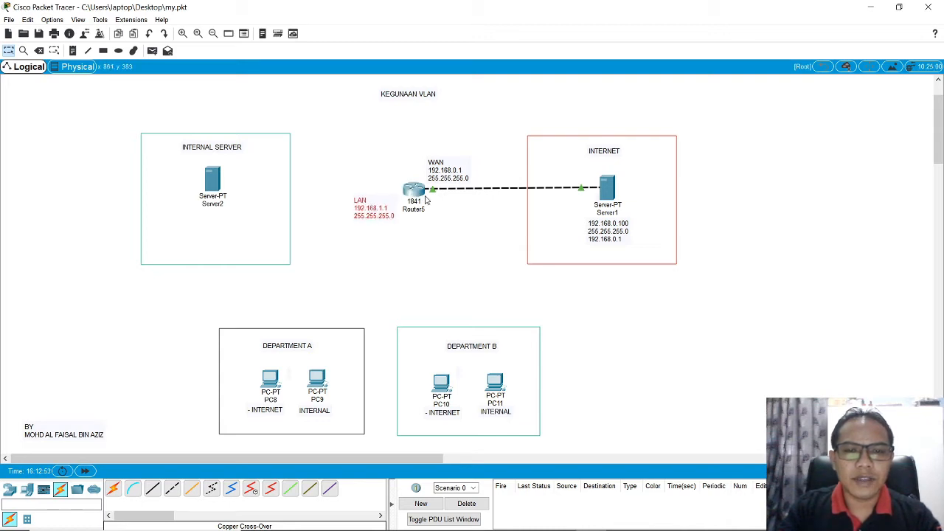
mouse_move(416, 198)
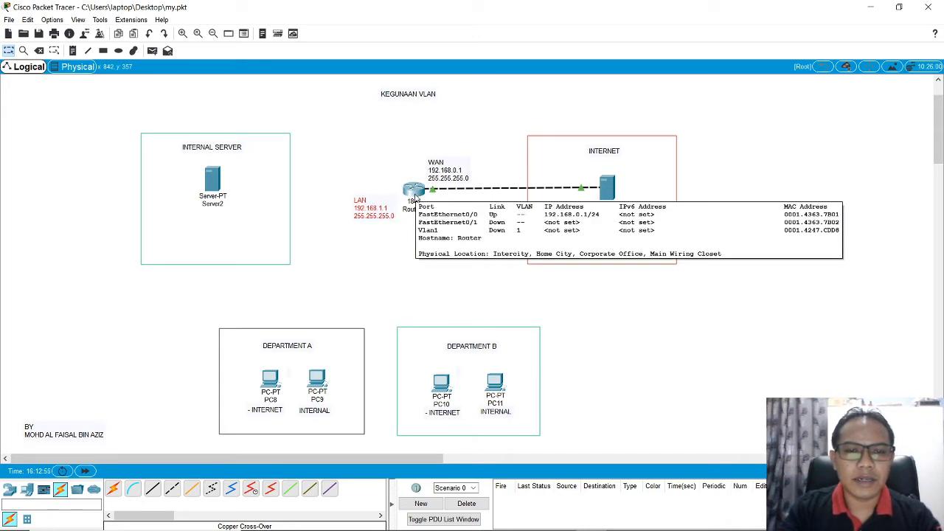
Step: Add a note reading UNIFI just above the 1841 router and nudge the LAN address label slightly up
left_click(75, 51)
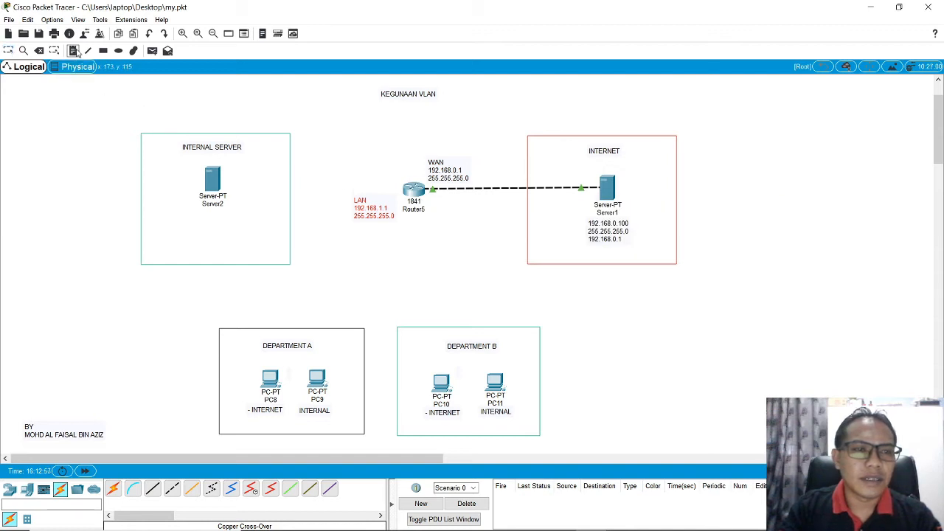
left_click(389, 171)
type("un")
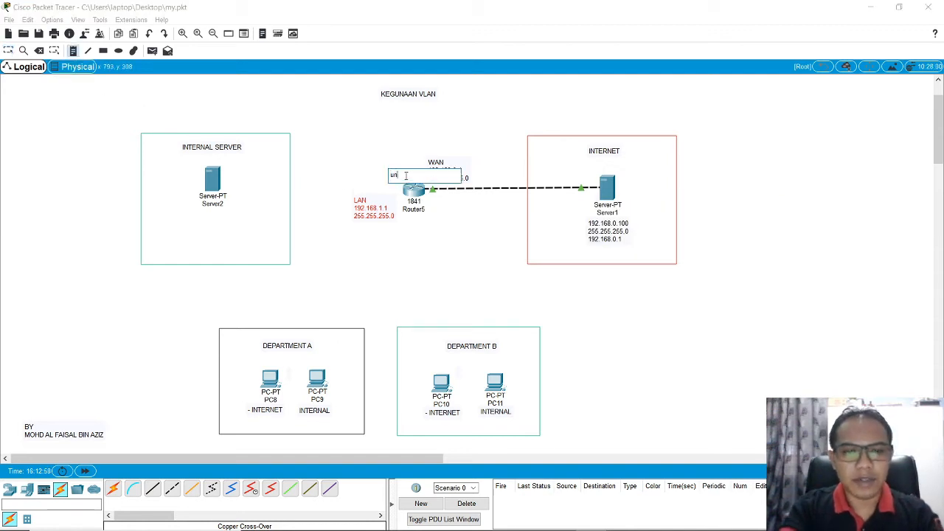
key("BackSpace")
key("BackSpace")
key("BackSpace")
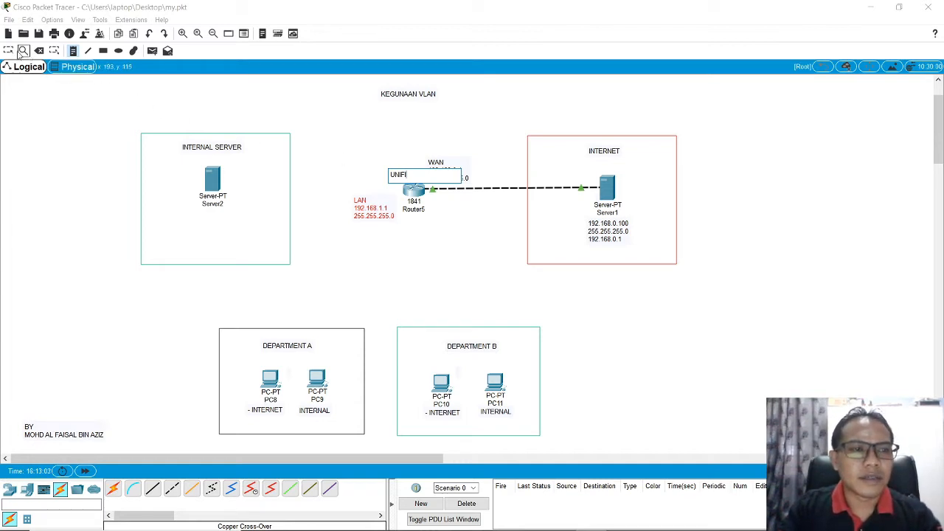
left_click(8, 50)
left_click(399, 177)
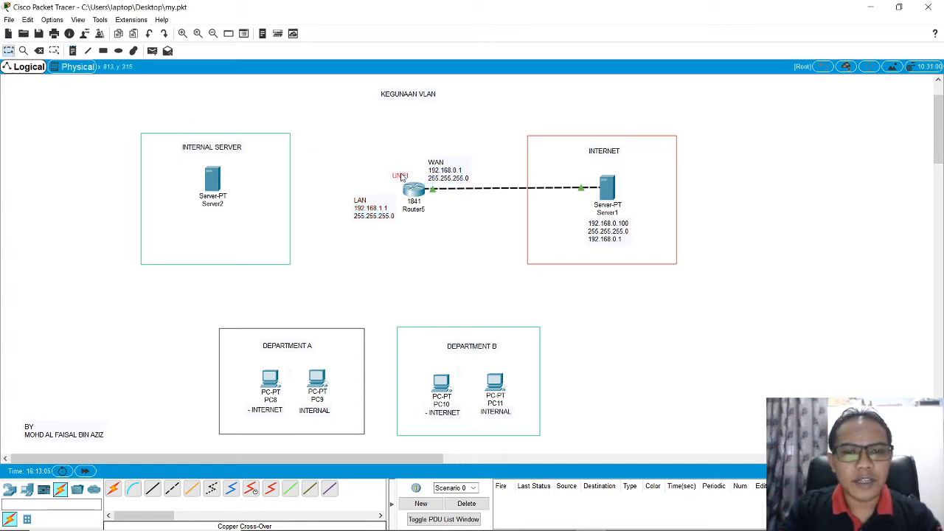
left_click_drag(402, 177, 409, 178)
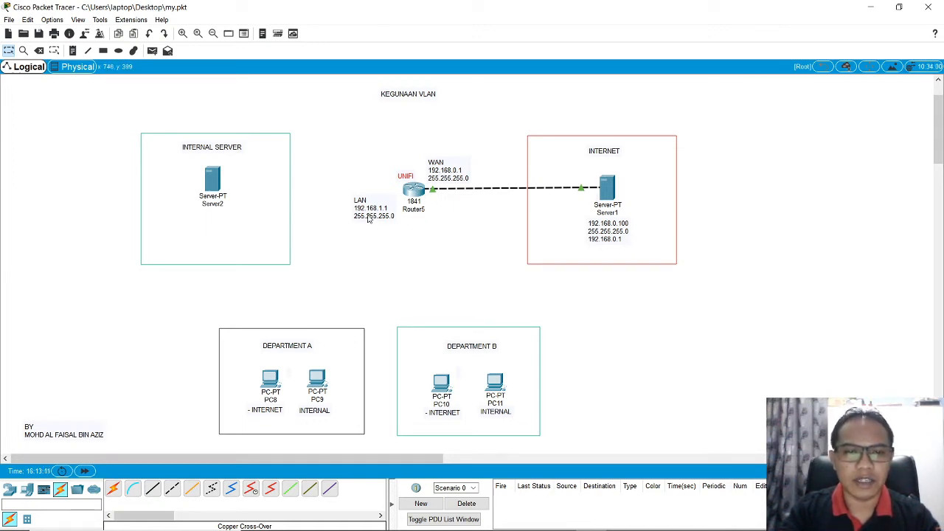
left_click_drag(368, 215, 365, 211)
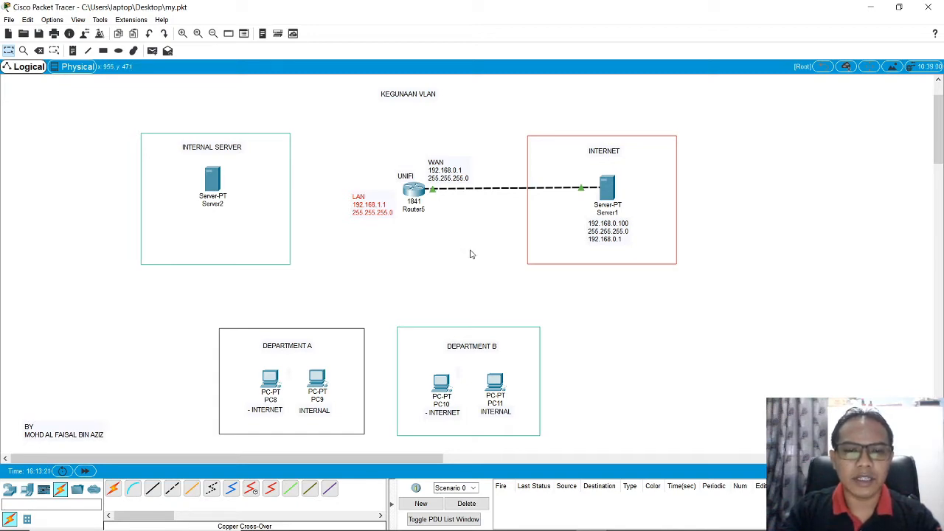
Step: In the router's CLI, enter global configuration mode with conf t and select interface fastEthernet 0/1
left_click(414, 190)
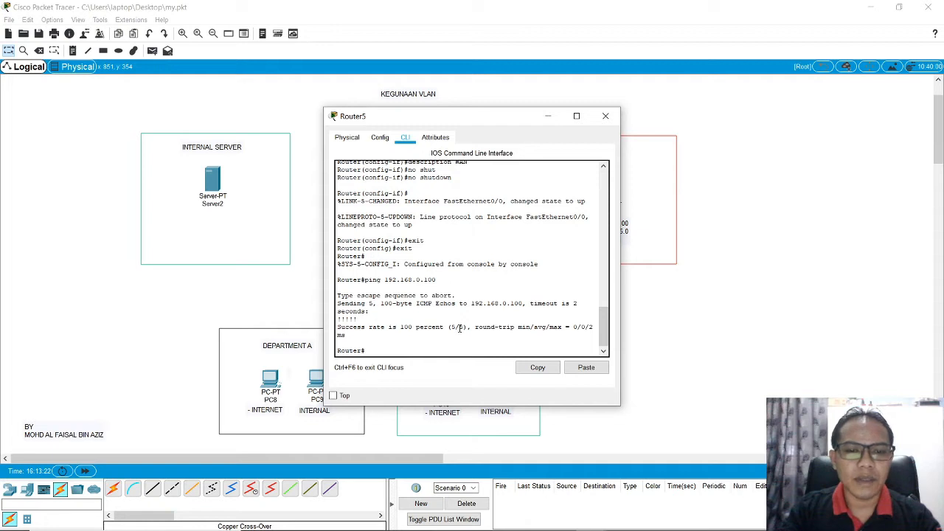
key("Return")
key("Return")
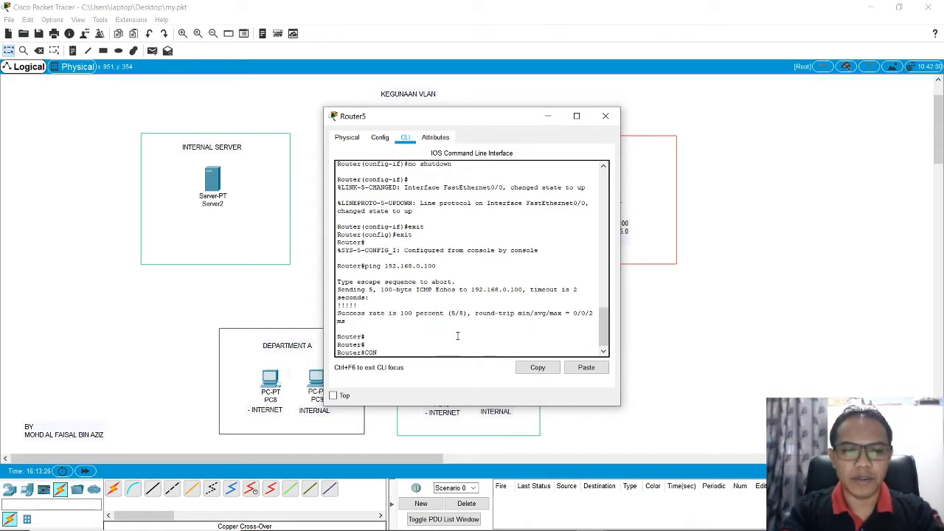
type("conft")
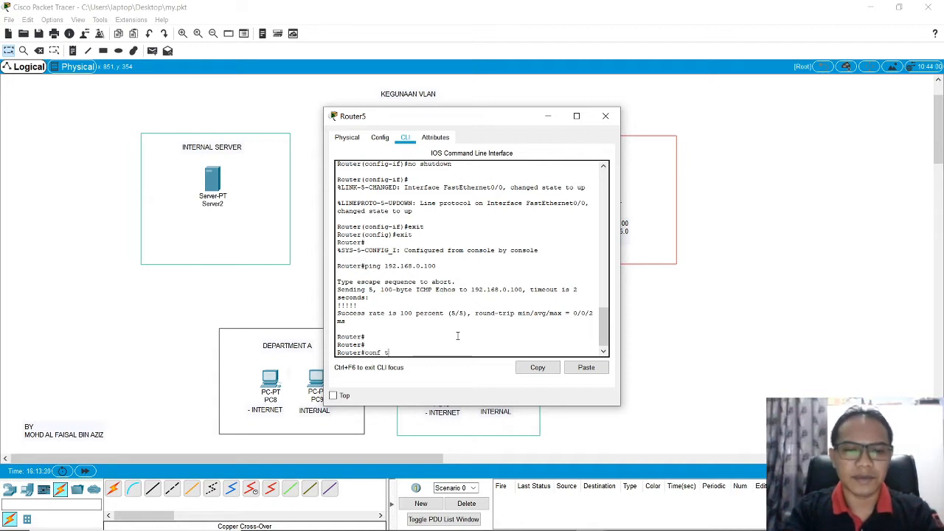
type("t")
key("Return")
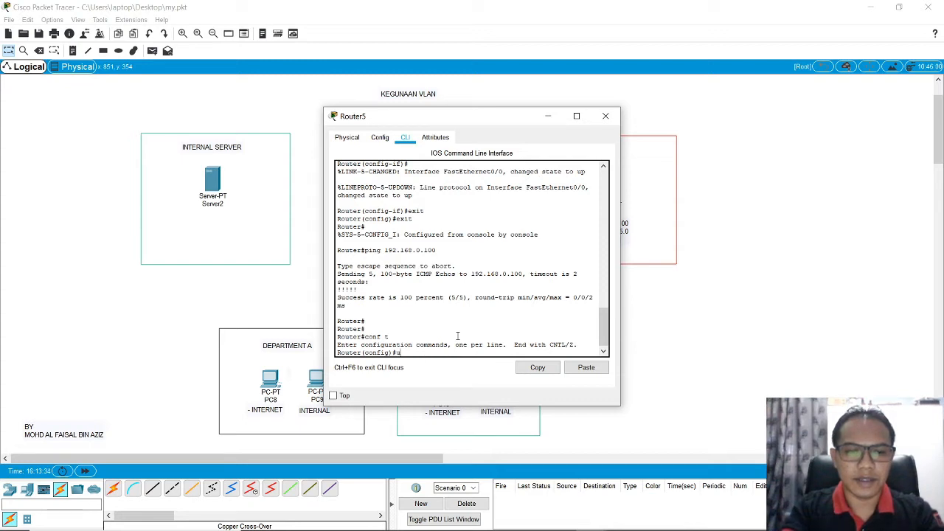
type("i")
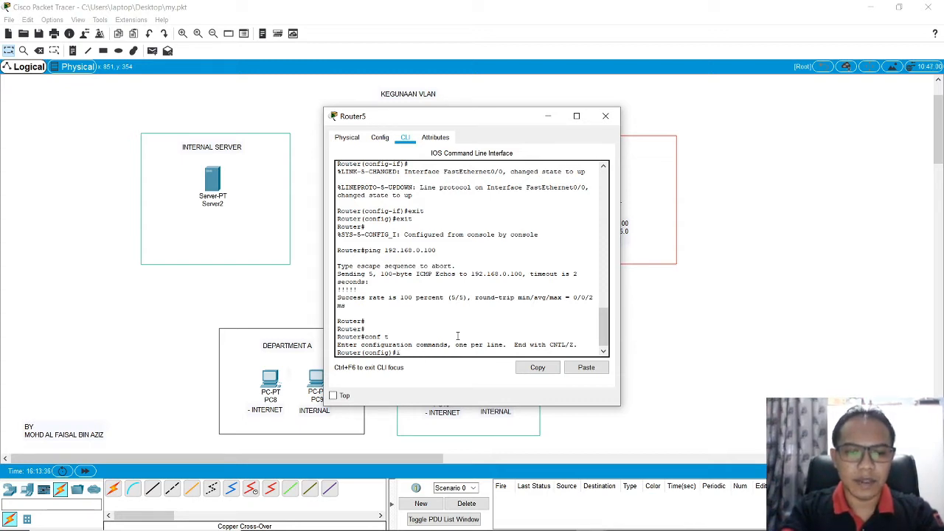
type("nt fas")
key("Tab")
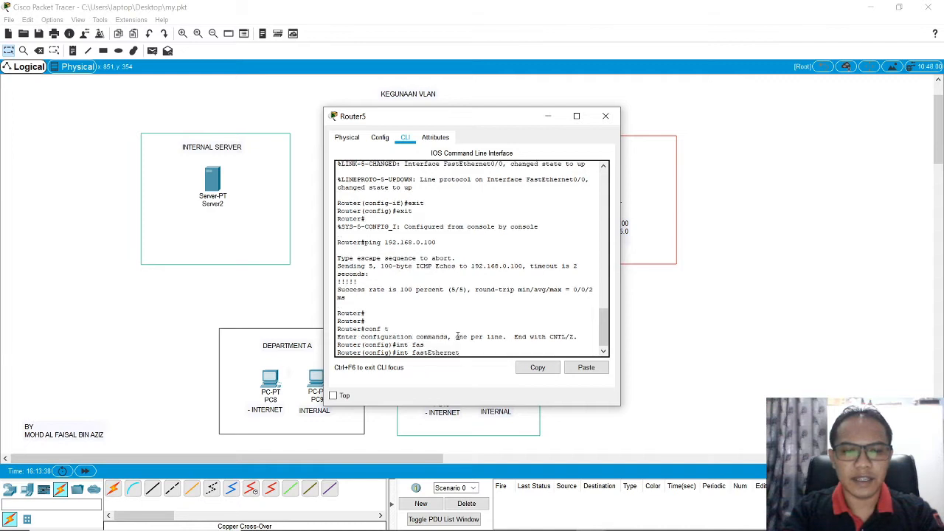
type("0/1")
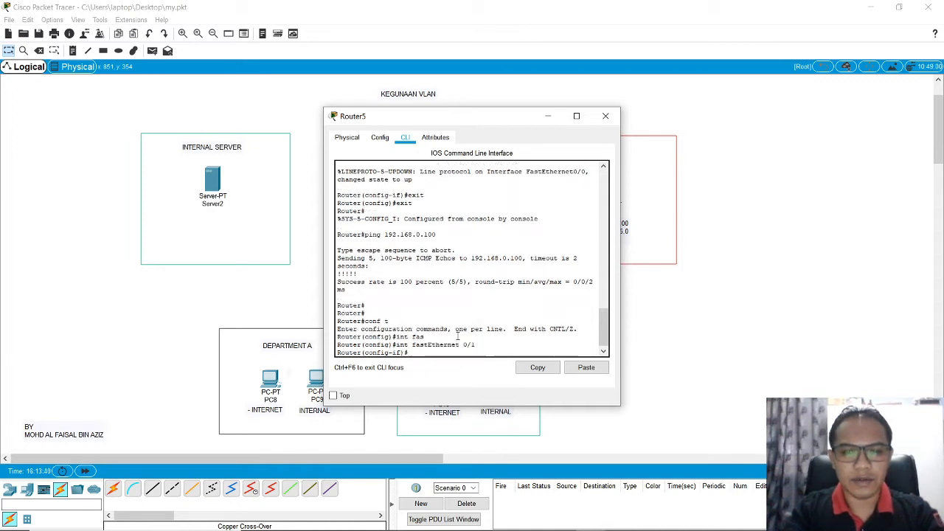
key("Return")
Step: Assign IP address 192.168.1.1 with subnet mask 255.255.255.0 to the router's fastEthernet 0/1 interface
type("ip add")
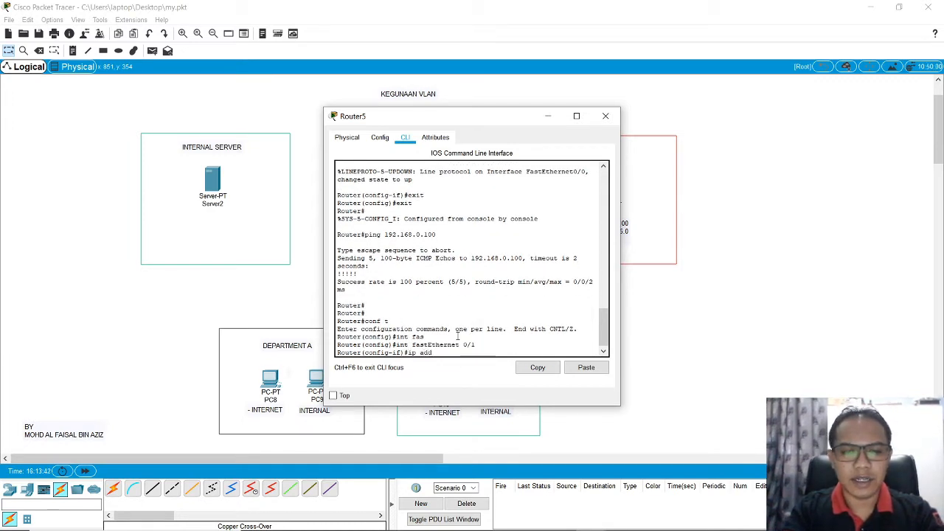
type(" 192.168")
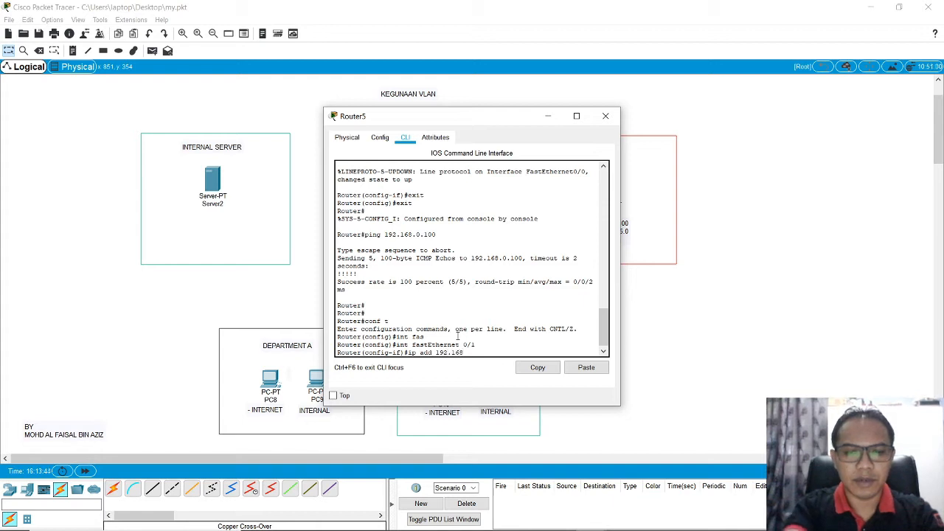
type(".1.1 255.")
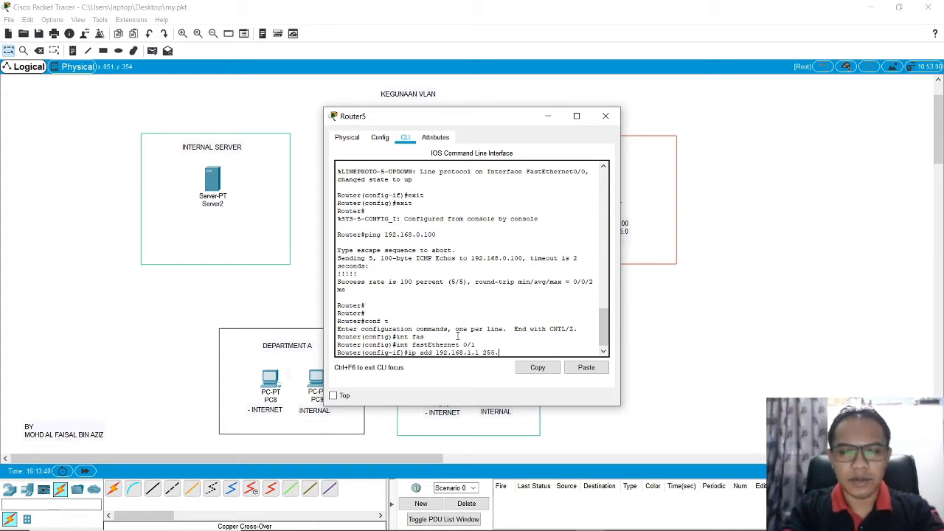
type("255.255.")
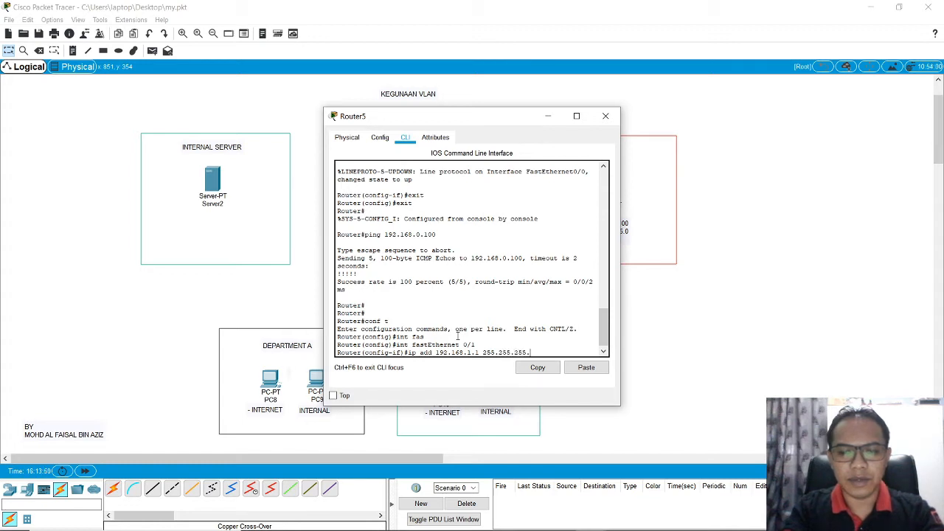
type("0")
key("Return")
Step: Set the description of the fastEthernet 0/1 interface to LAN
type("de")
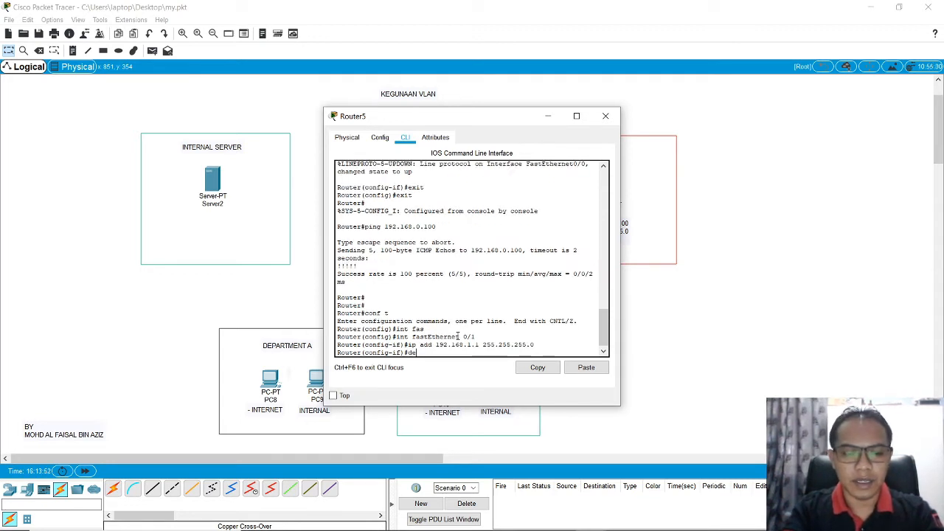
type("sc")
key("Tab")
type("L")
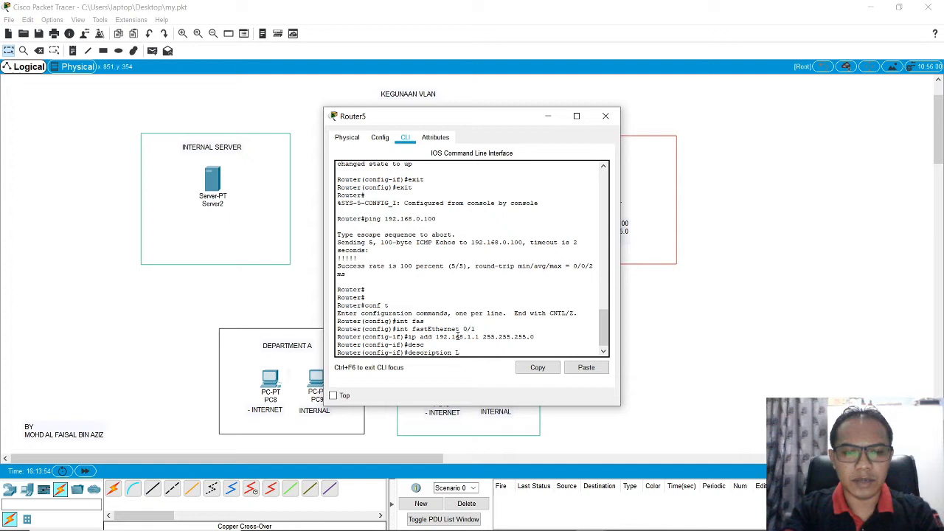
type("AN")
key("Return")
type("er(config-if)#e")
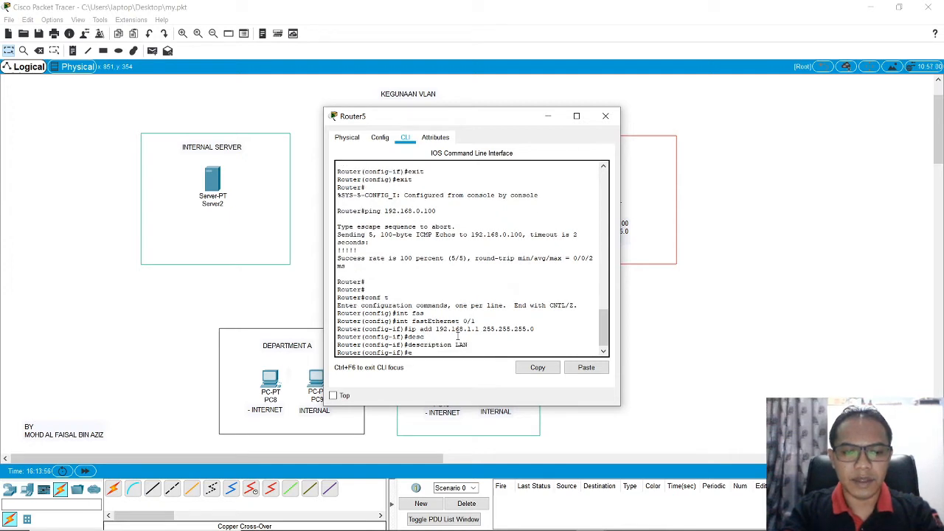
type("xit")
key("Return")
type("ex")
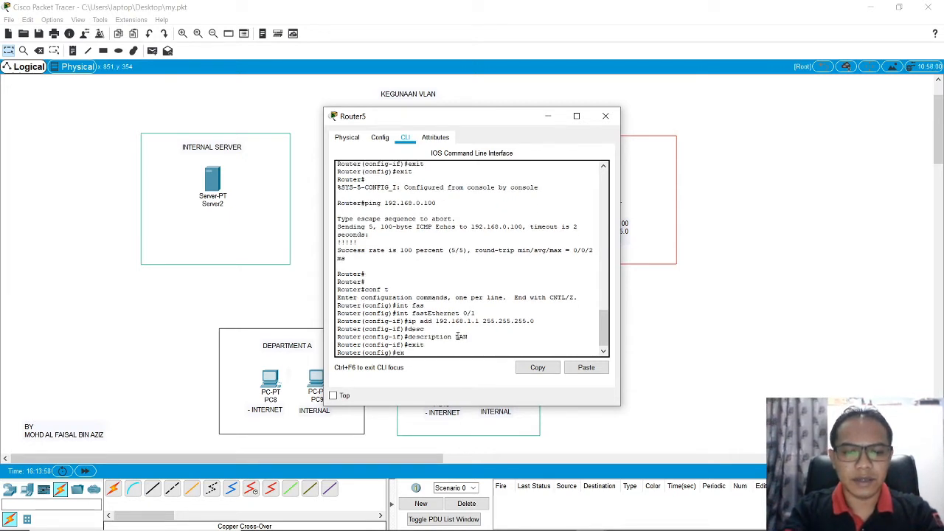
key("BackSpace")
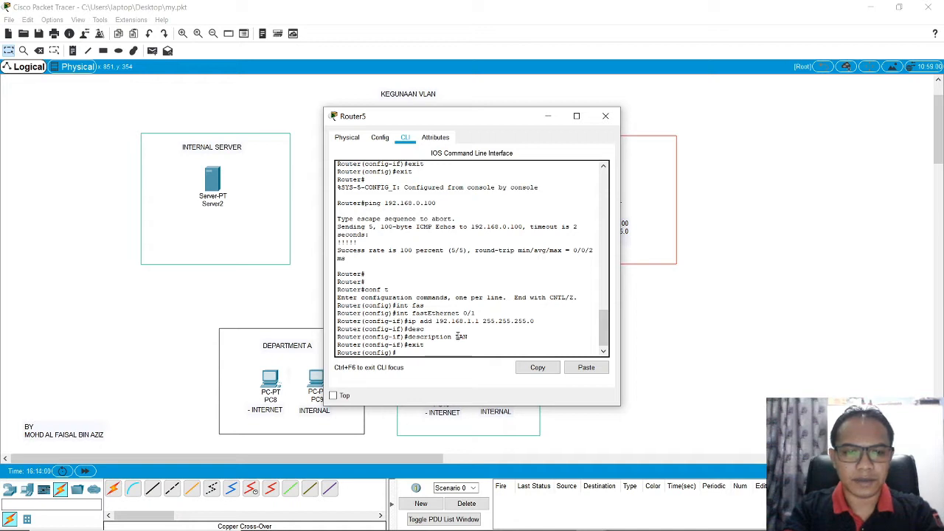
key("Up")
key("Up")
key("Up")
key("Up")
key("Up")
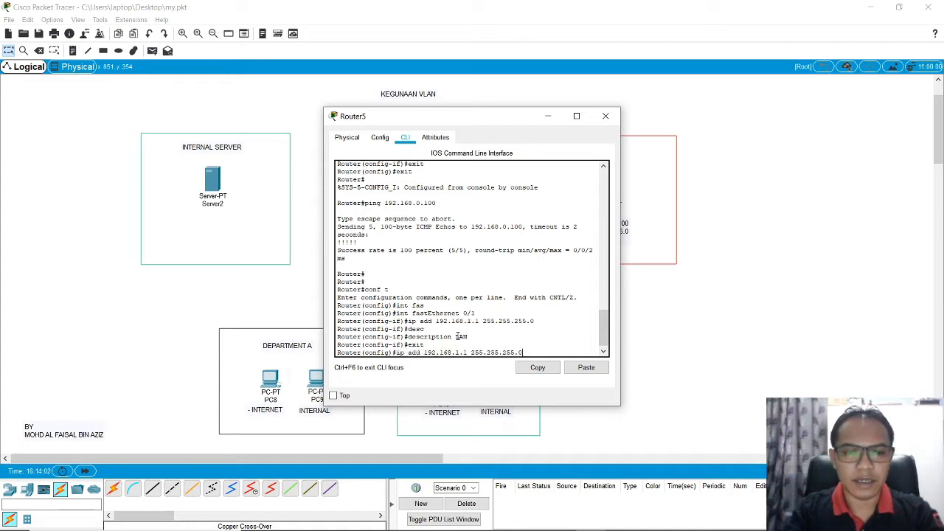
key("Return")
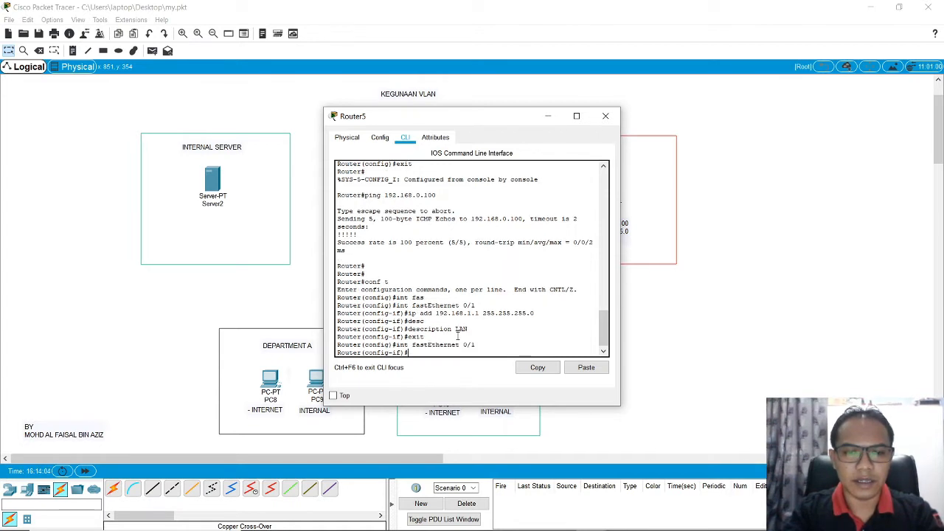
Step: Enable fastEthernet 0/1 with no shutdown and return to privileged mode by issuing exit twice
type("no shut")
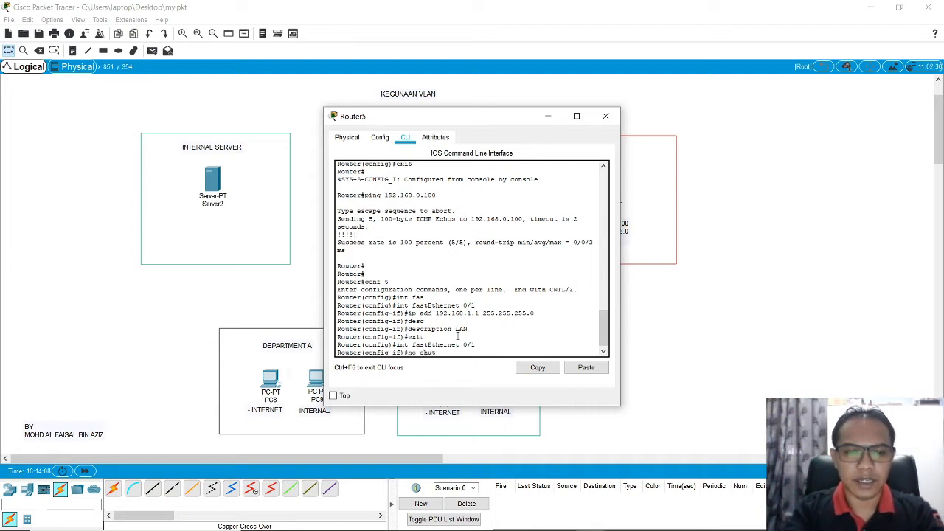
key("Tab")
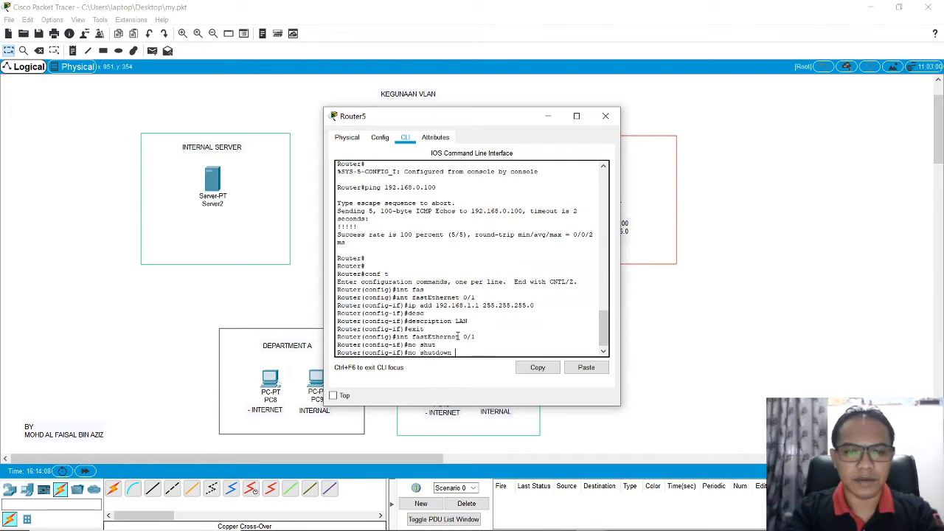
key("Return")
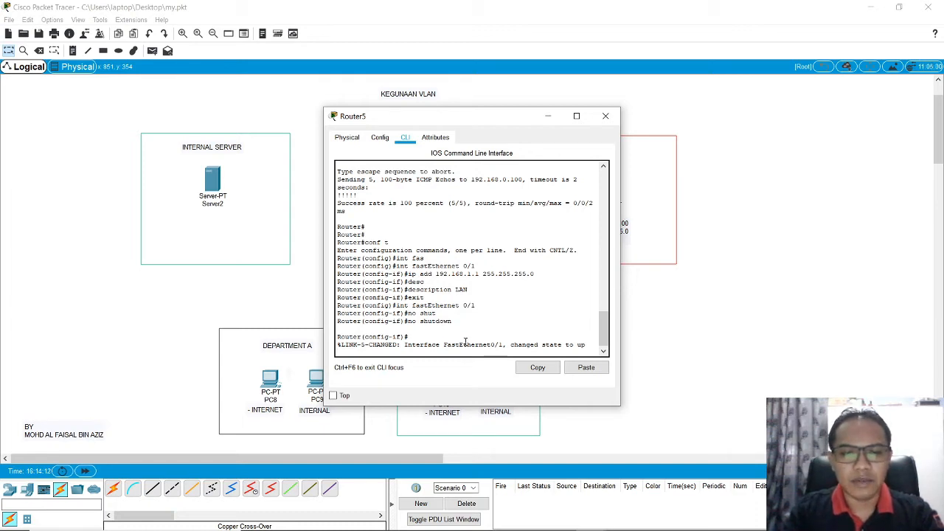
type("exit")
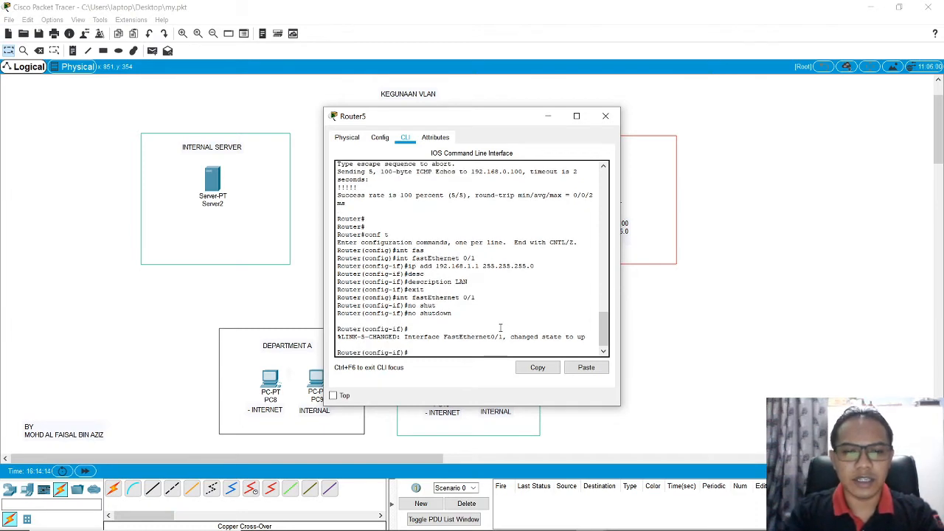
key("Return")
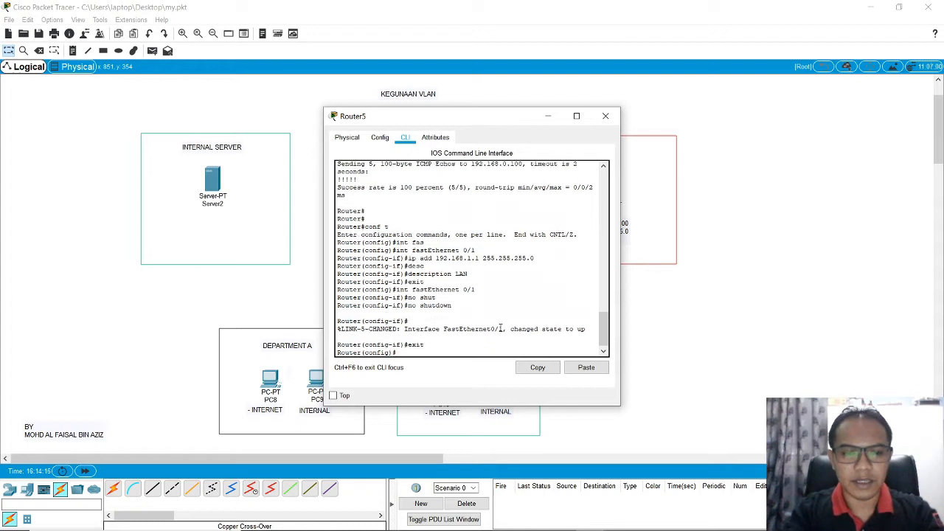
type("exit")
key("Return")
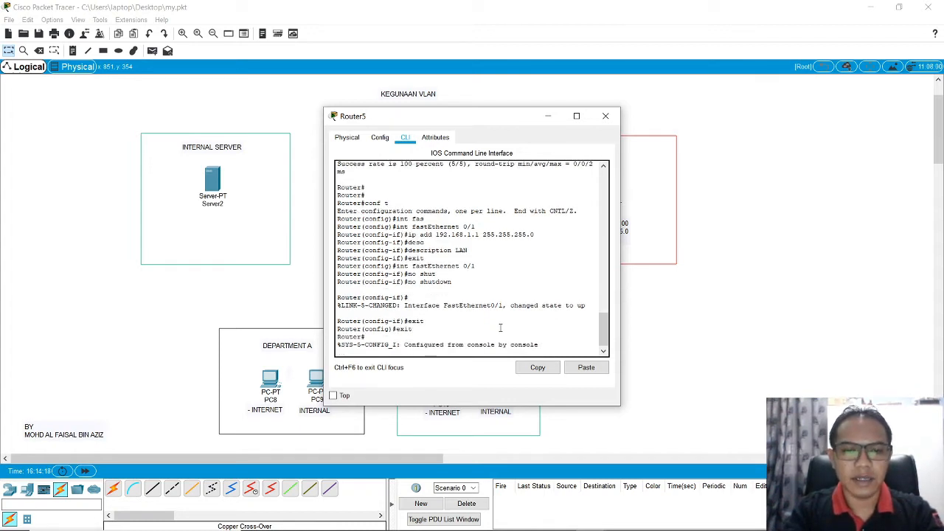
key("Return")
Step: Save the router's configuration with copy running-config startup-config, accept the default destination filename, and close the router window
type("cop")
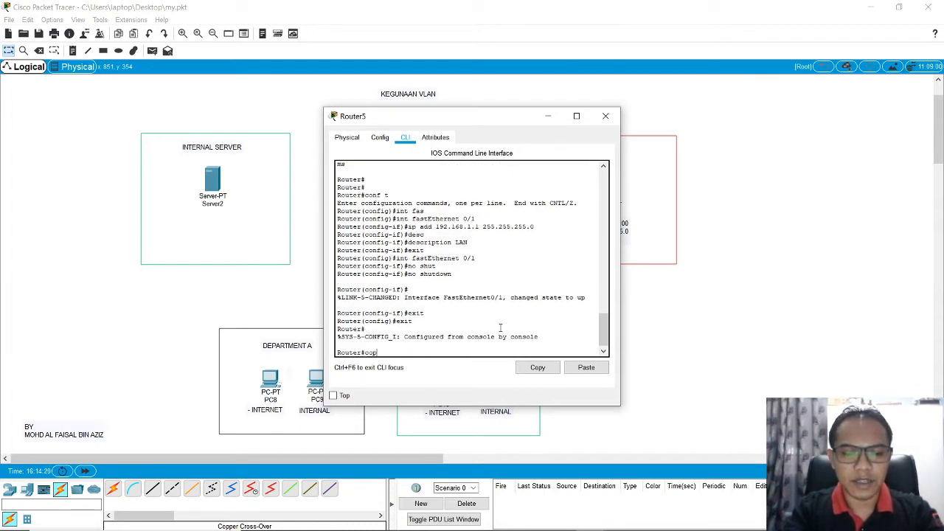
type("y ru")
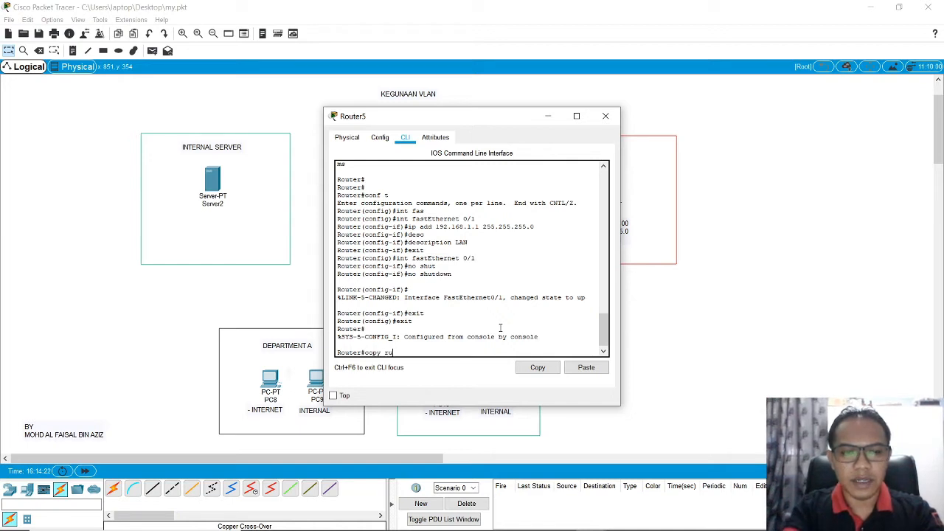
type("n")
key("Tab")
type("sta")
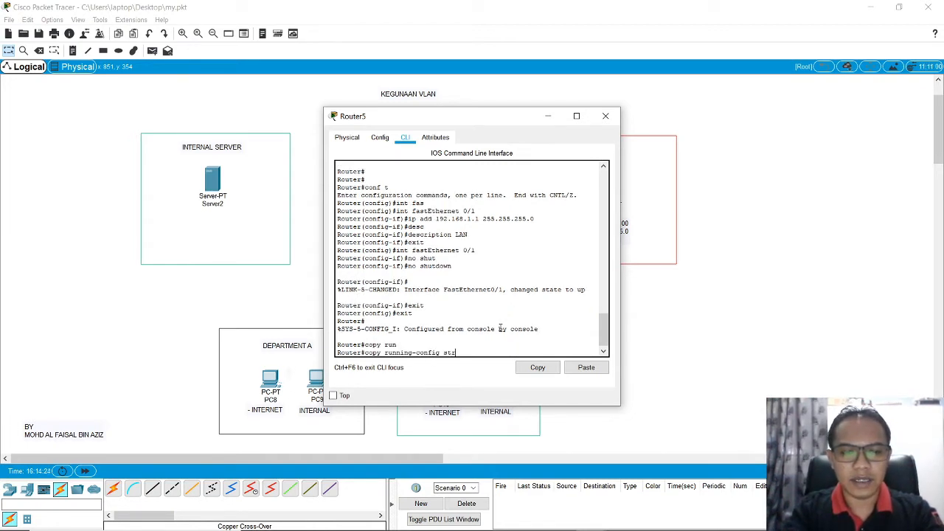
type("r")
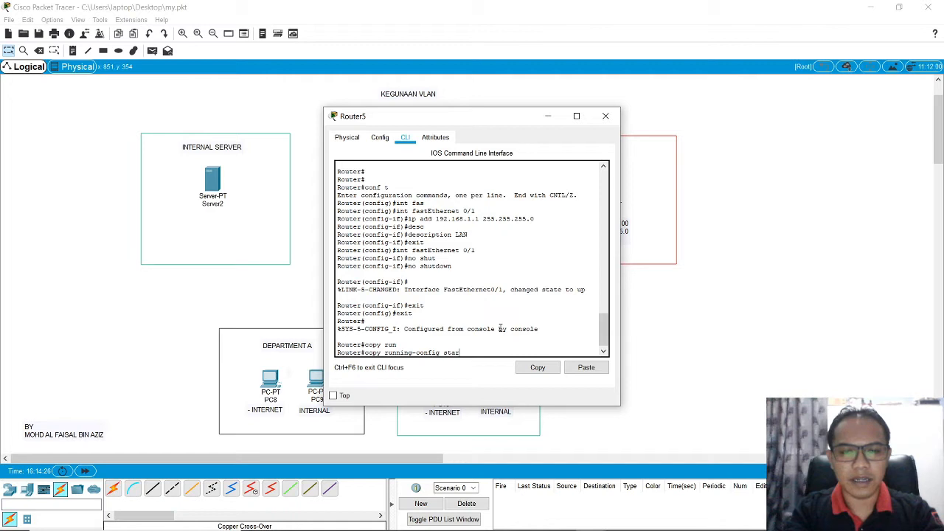
key("Tab")
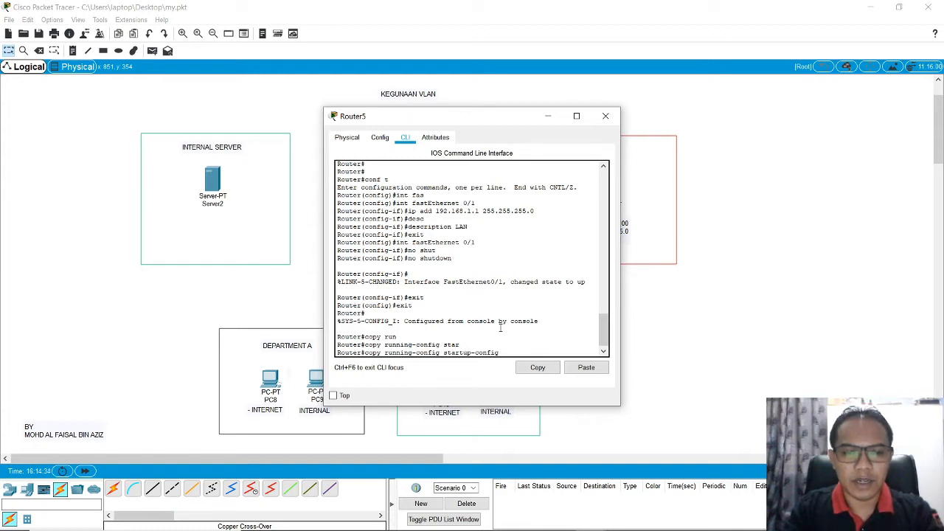
key("Return")
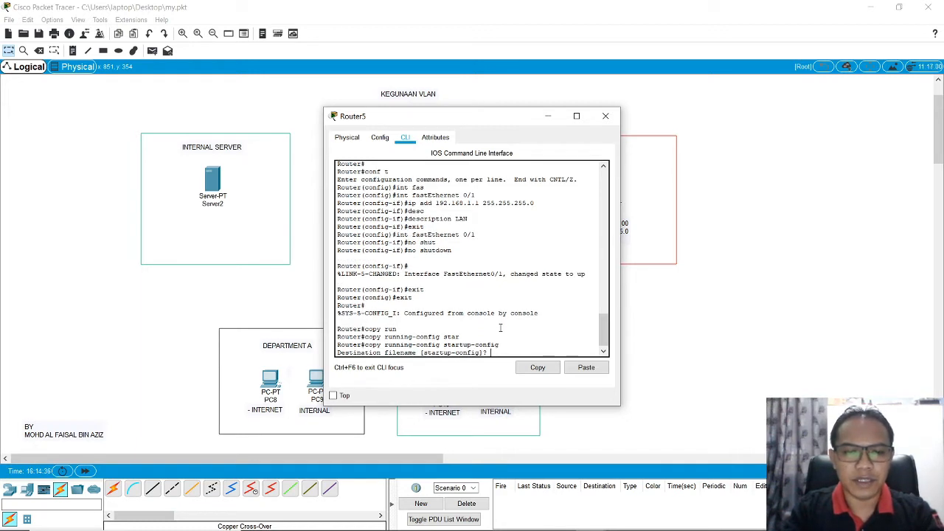
key("Return")
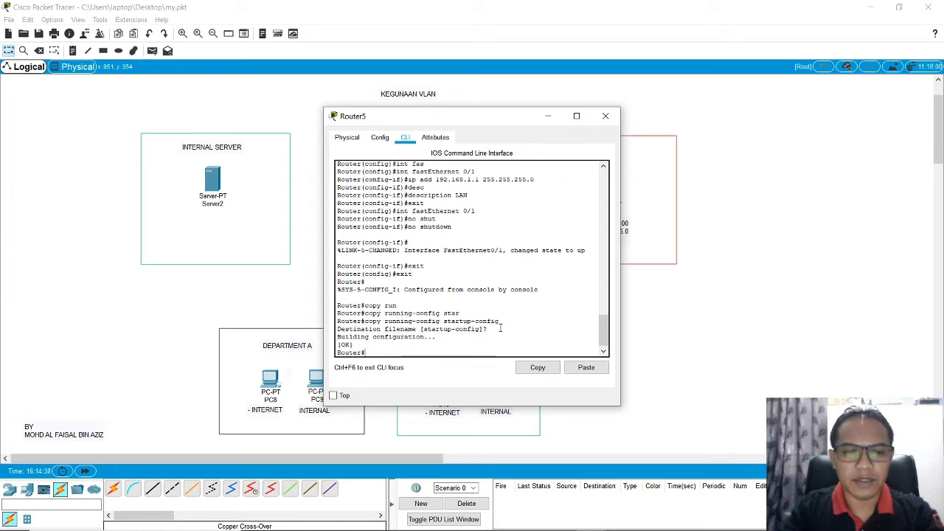
key("Return")
key("Return")
key("Return")
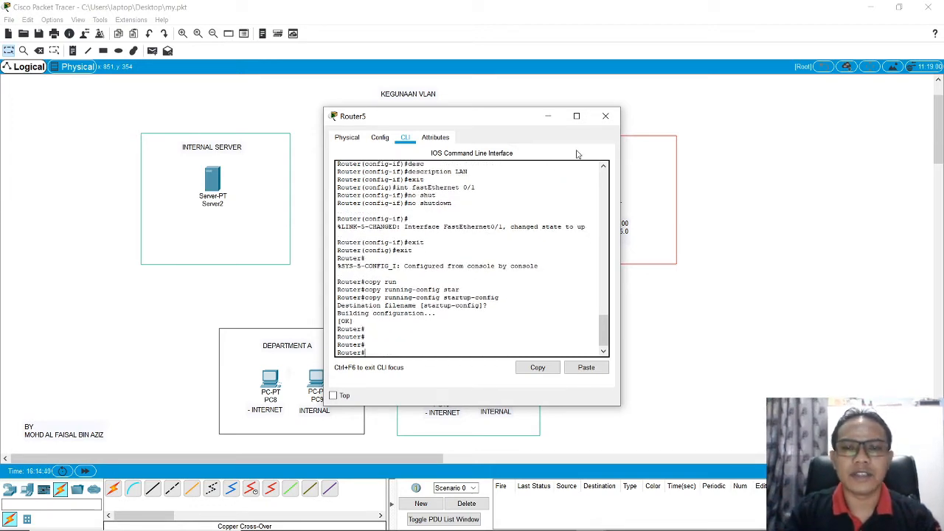
left_click(605, 116)
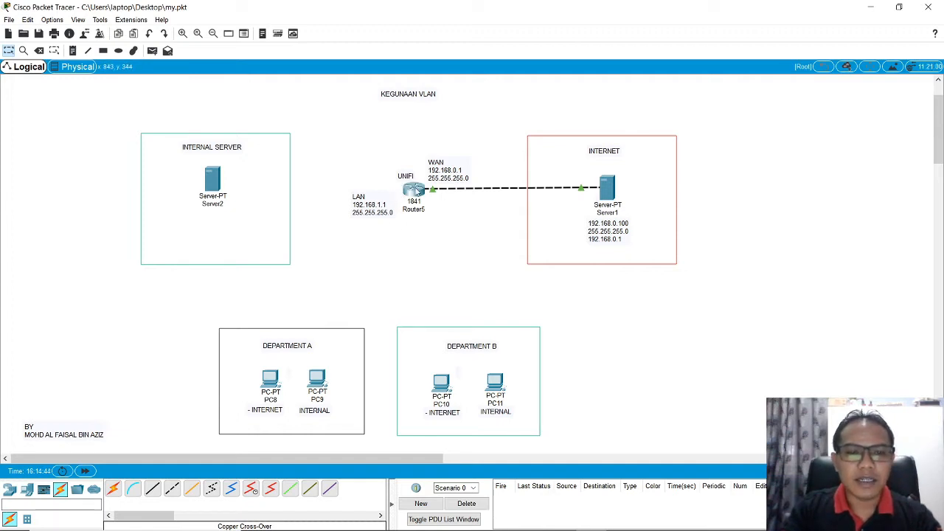
Step: Move the LAN address label slightly up and away from Router5
left_click_drag(372, 209, 373, 204)
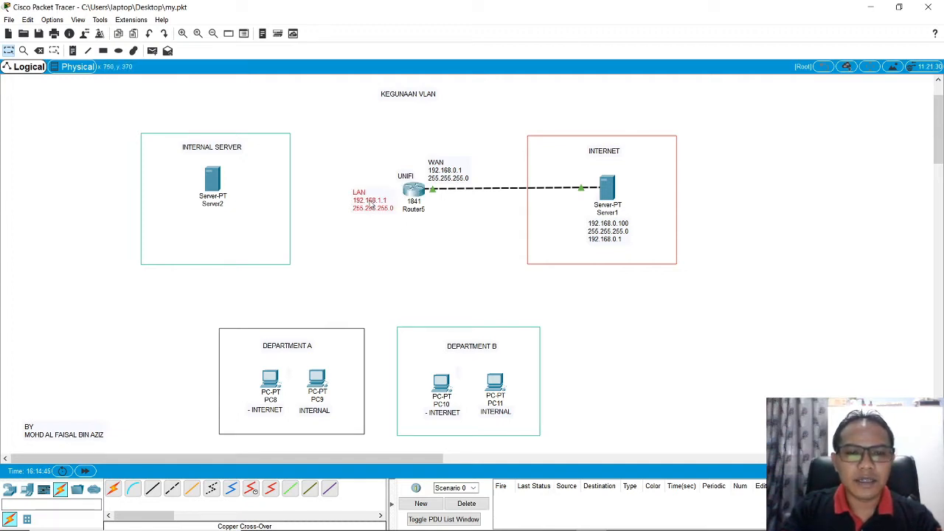
left_click(446, 243)
left_click_drag(377, 213, 372, 211)
left_click(458, 285)
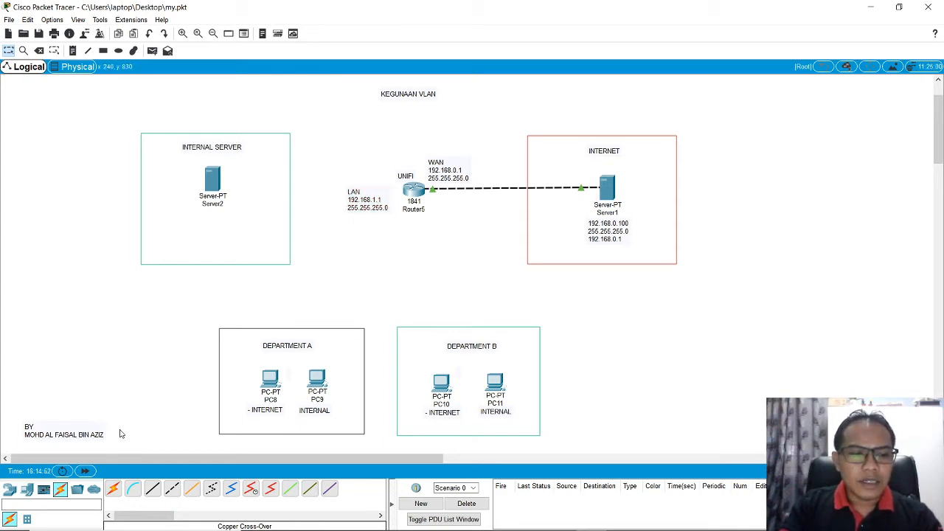
Step: Add a 2960-24TT switch to the workspace directly below Router5
left_click(11, 489)
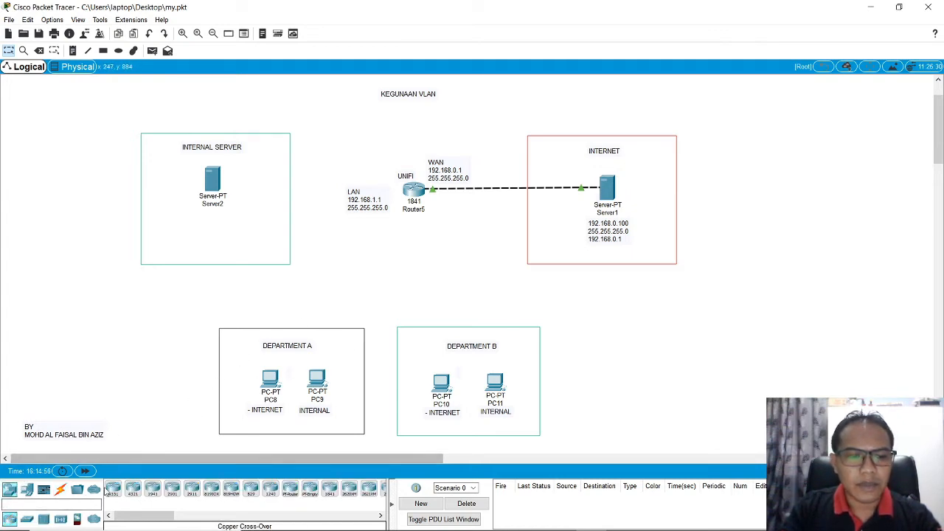
left_click(26, 519)
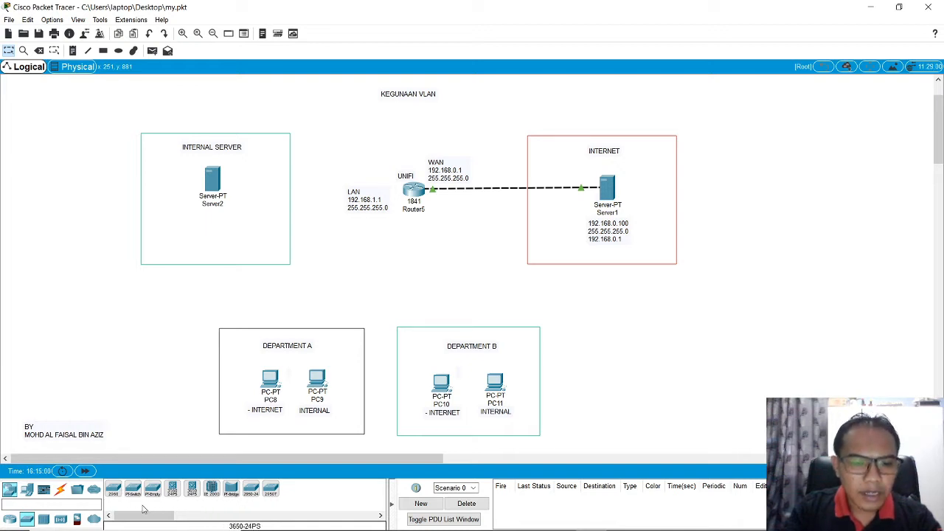
left_click_drag(116, 492, 410, 257)
left_click(466, 240)
left_click(463, 250)
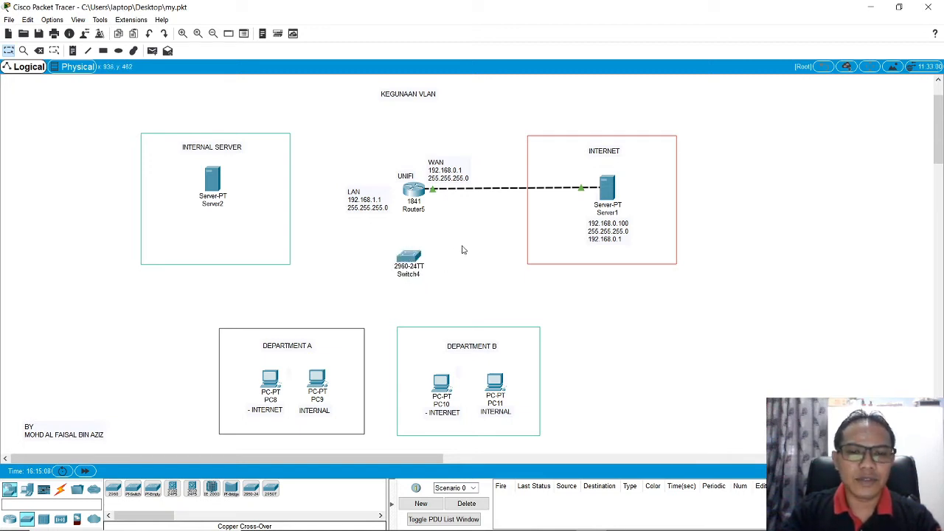
Step: Connect Router5's FastEthernet0/1 to Switch4's FastEthernet0/24 with a copper straight-through cable, and align the switch beneath the router
mouse_move(405, 263)
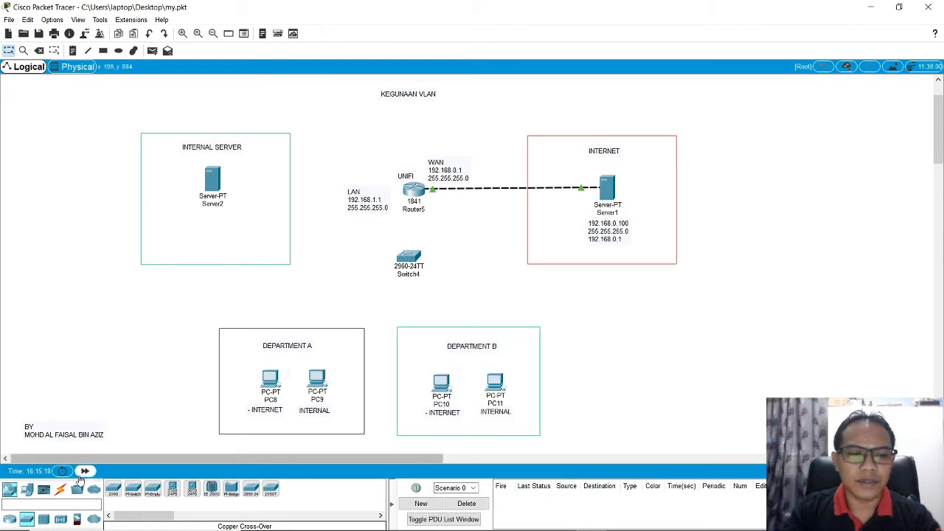
left_click(61, 489)
left_click(154, 490)
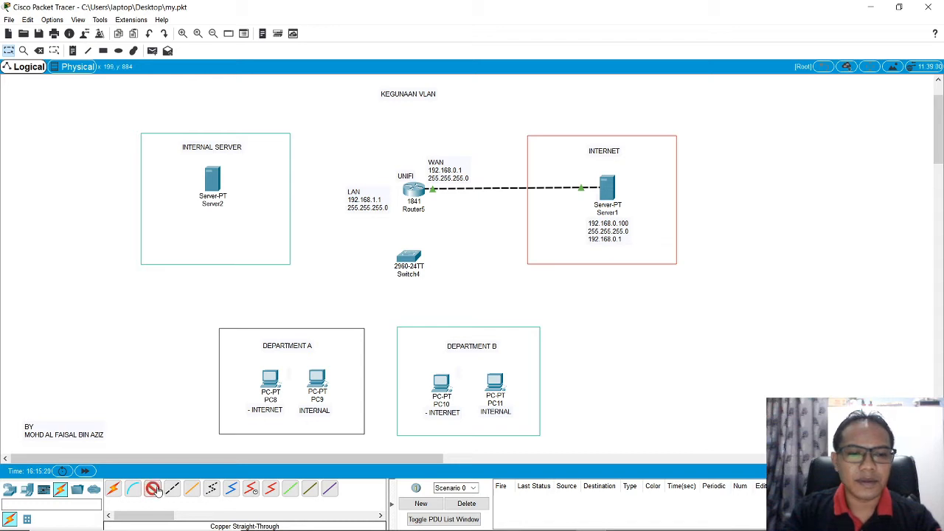
left_click(417, 199)
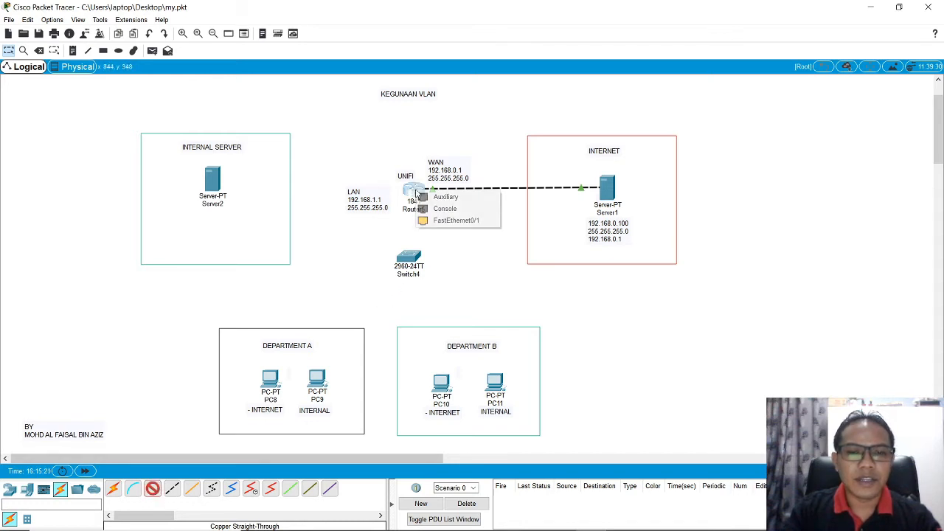
left_click(456, 220)
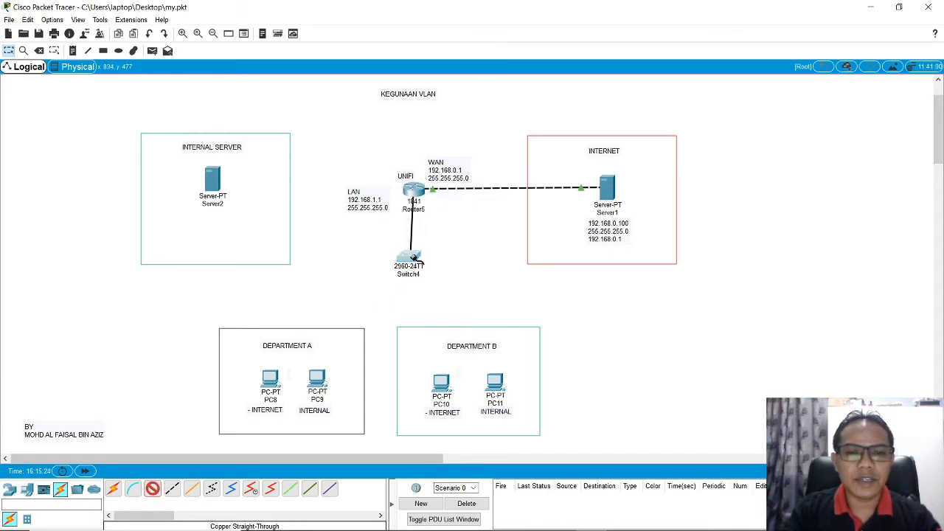
left_click(412, 255)
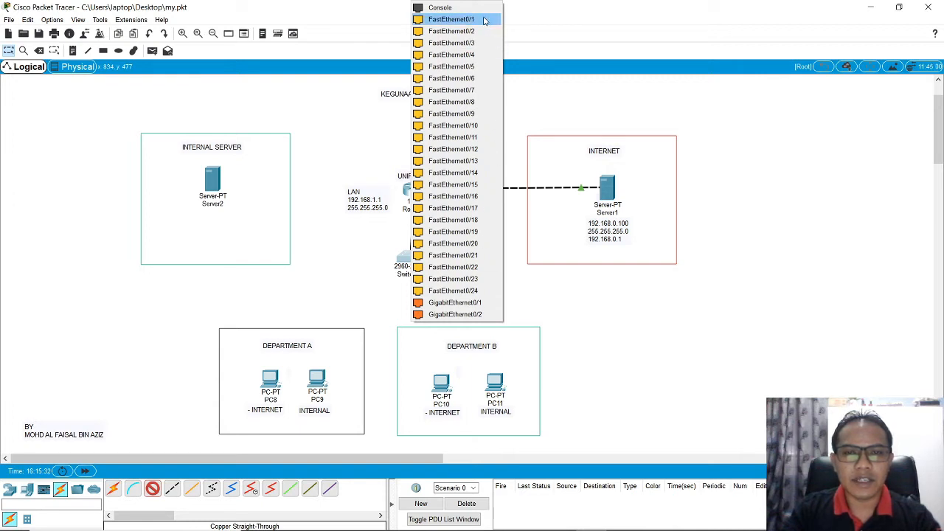
left_click(484, 292)
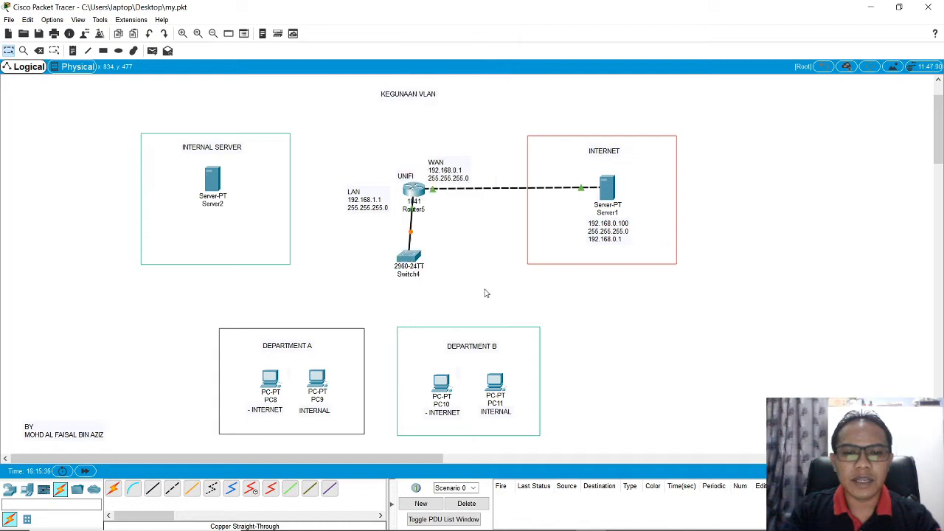
left_click_drag(424, 267, 420, 267)
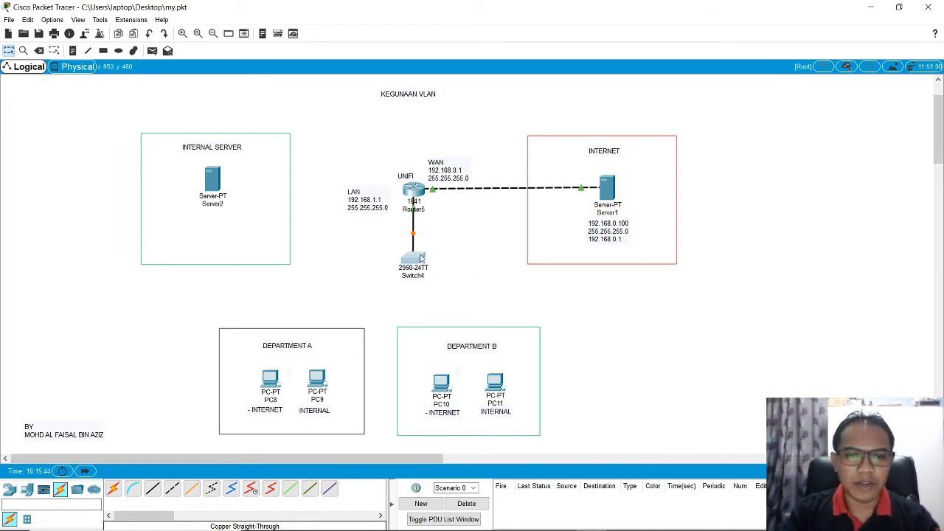
Step: Open Switch4's command line interface and enter privileged mode with en
mouse_move(422, 261)
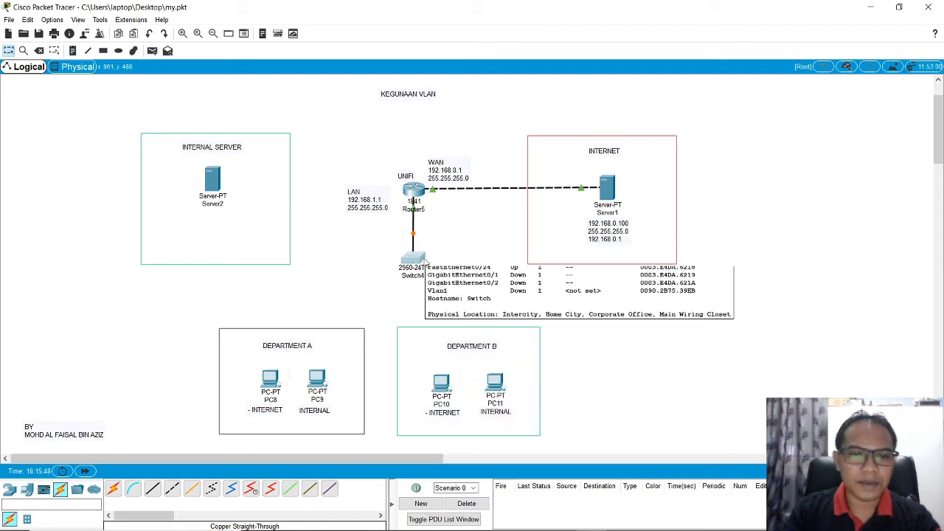
left_click(417, 267)
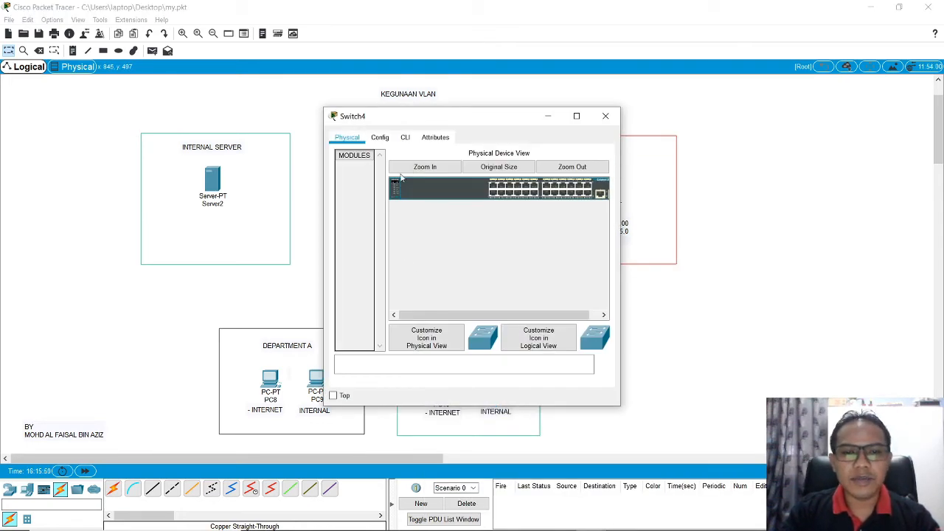
left_click(406, 137)
key("Return")
key("Return")
key("Return")
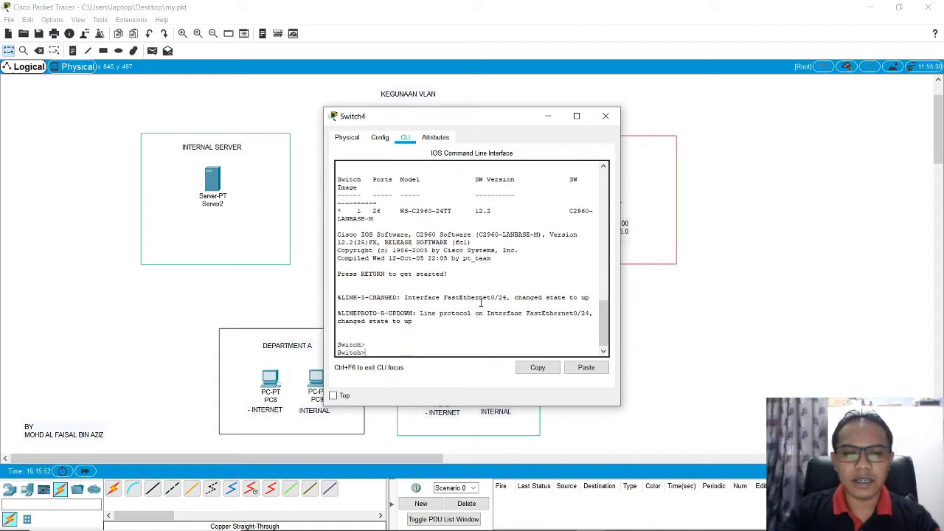
type("en")
key("Return")
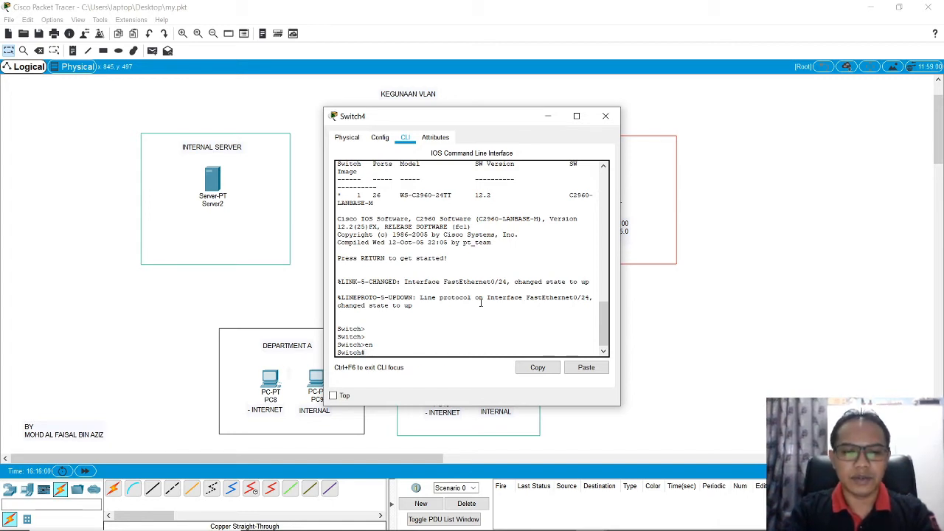
Step: Enter the switch's global configuration mode with conf t and write int vlan 10 at the prompt
type("conf t")
key("Return")
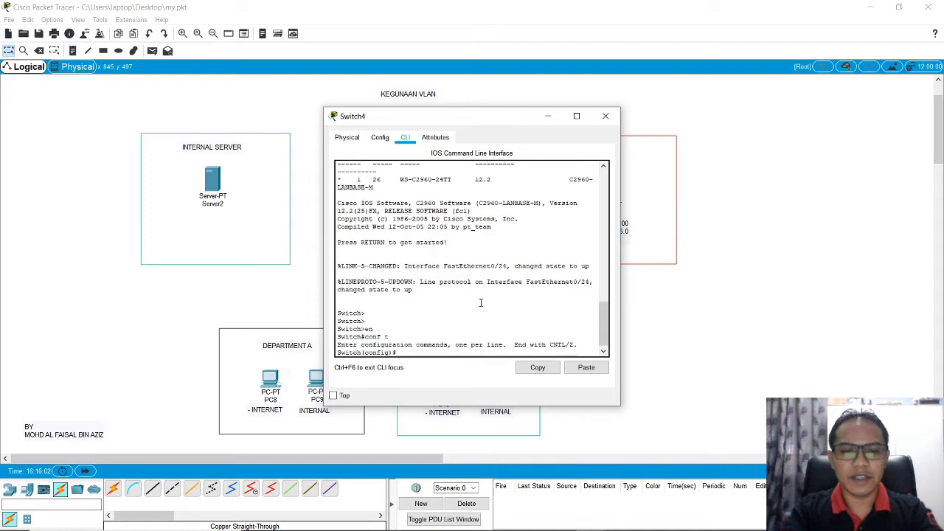
type("int vlan")
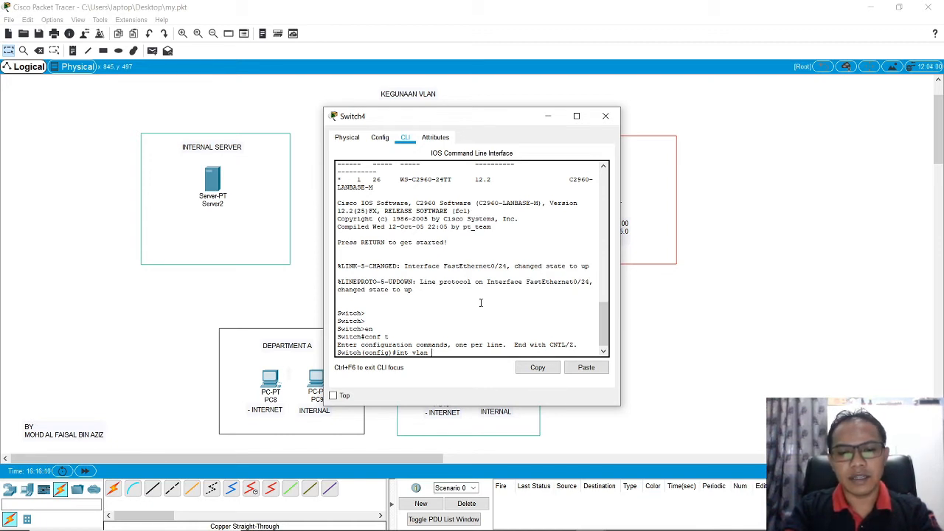
type("10")
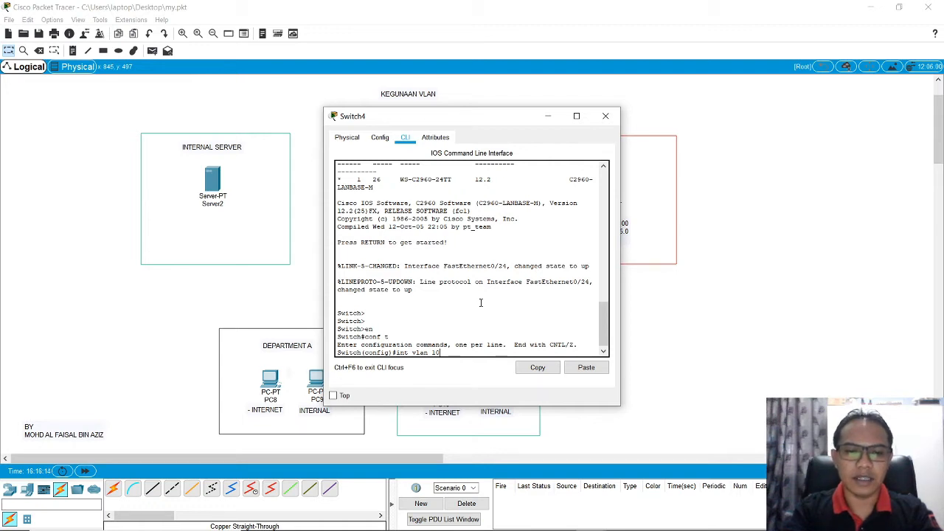
Step: Add a note reading VLAN 10 - VLAN INTERNET and place it beside the lower part of the INTERNAL SERVER box
left_click(73, 50)
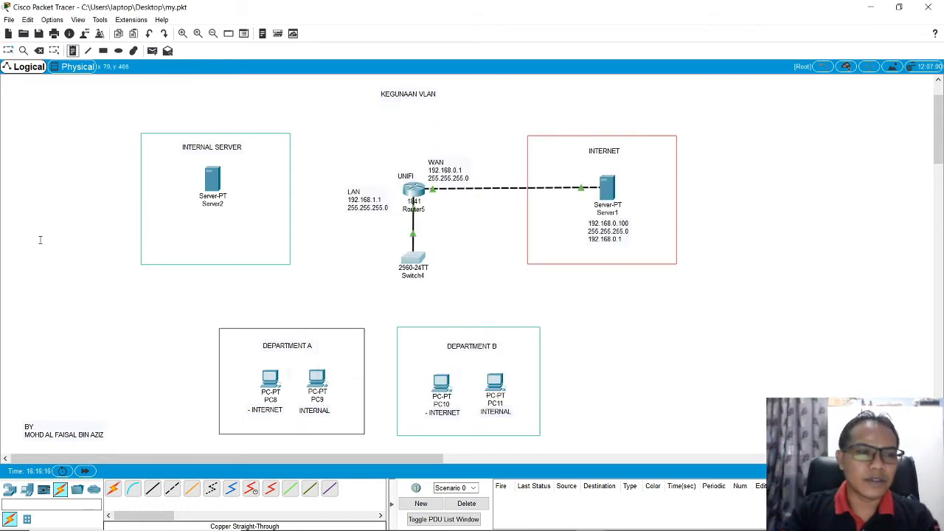
left_click(66, 232)
type("VLA")
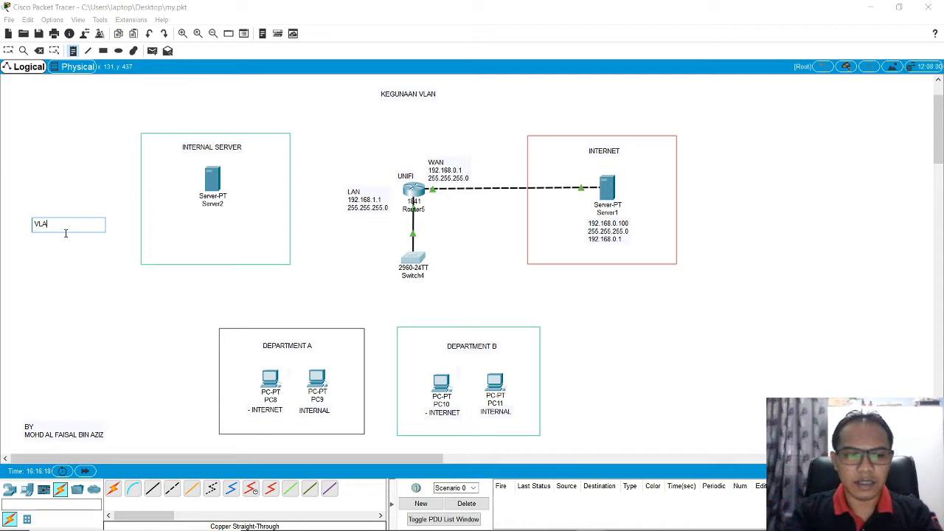
type("N 10 -")
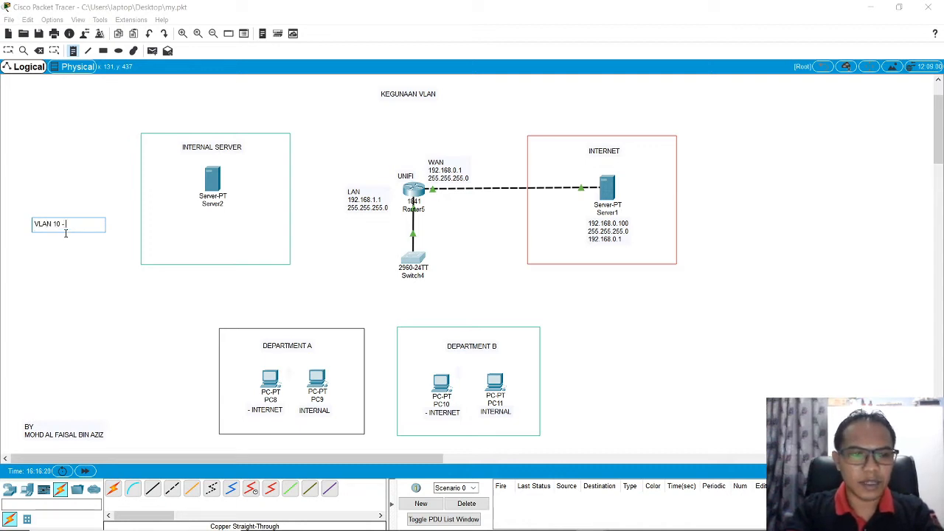
type(" VLAN INTERNET")
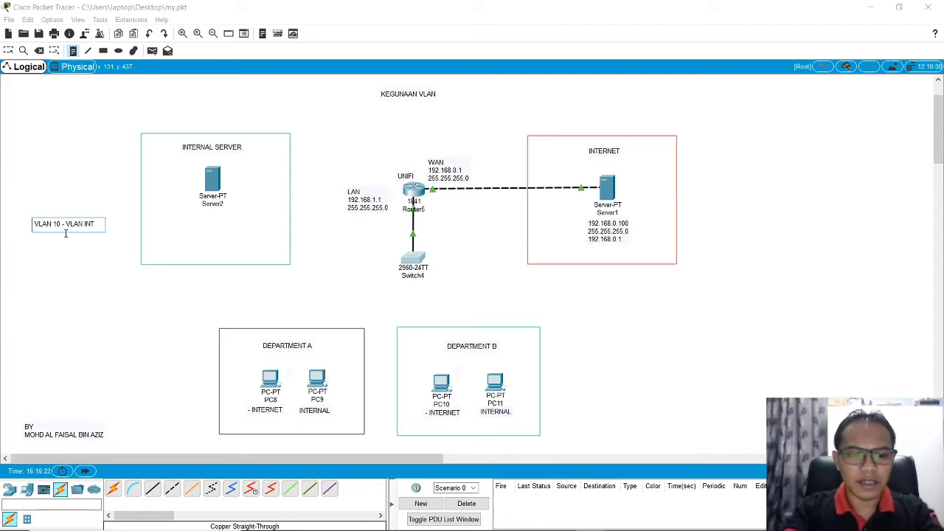
left_click(78, 280)
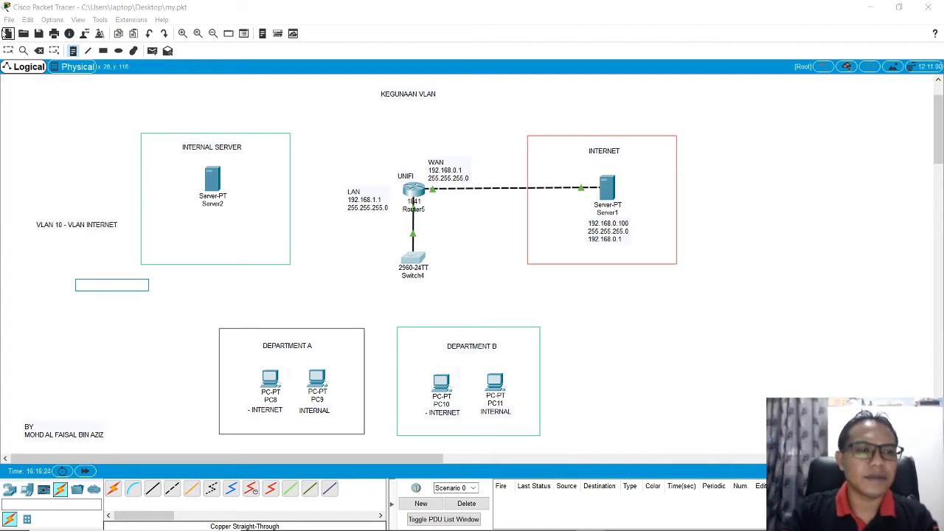
left_click_drag(81, 229, 67, 275)
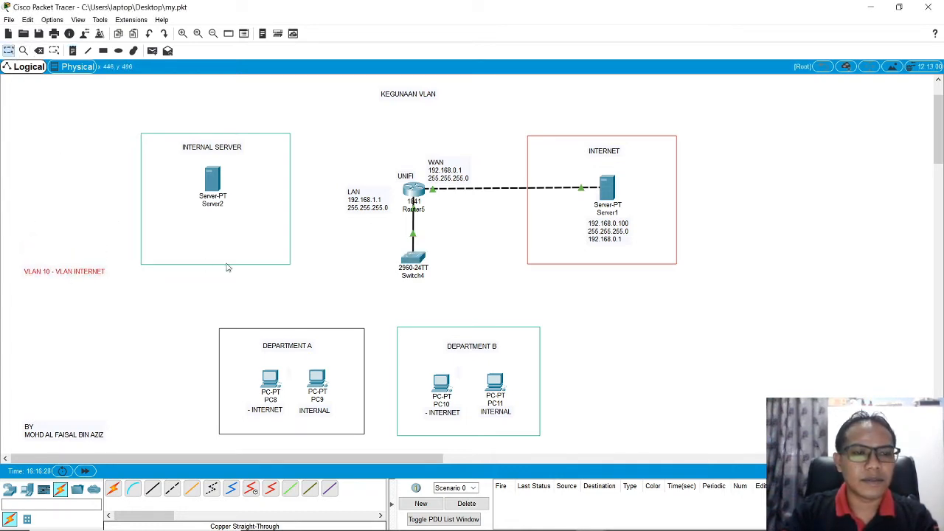
Step: Run the pending int vlan 10 command in Switch4's command line and assign the interface IP address 192.168.1.254 with mask 255.255.255.0
left_click(414, 258)
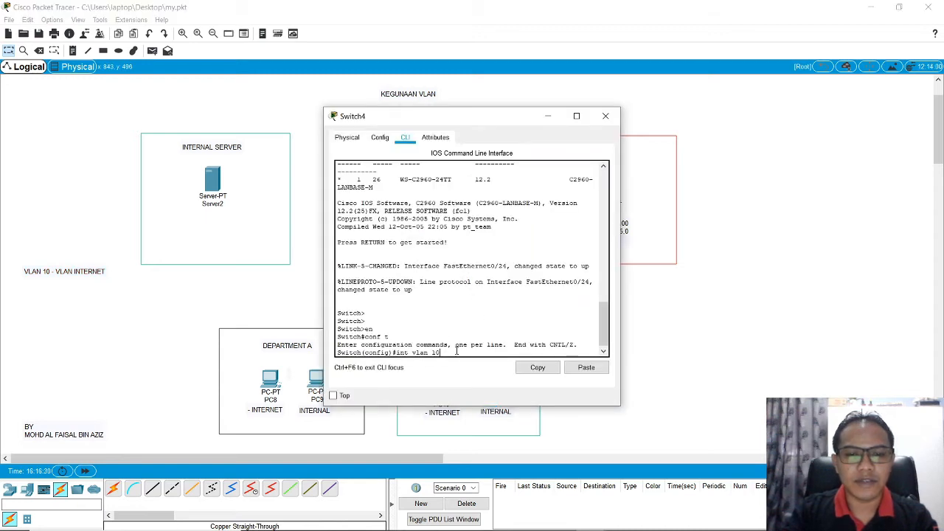
key("Return")
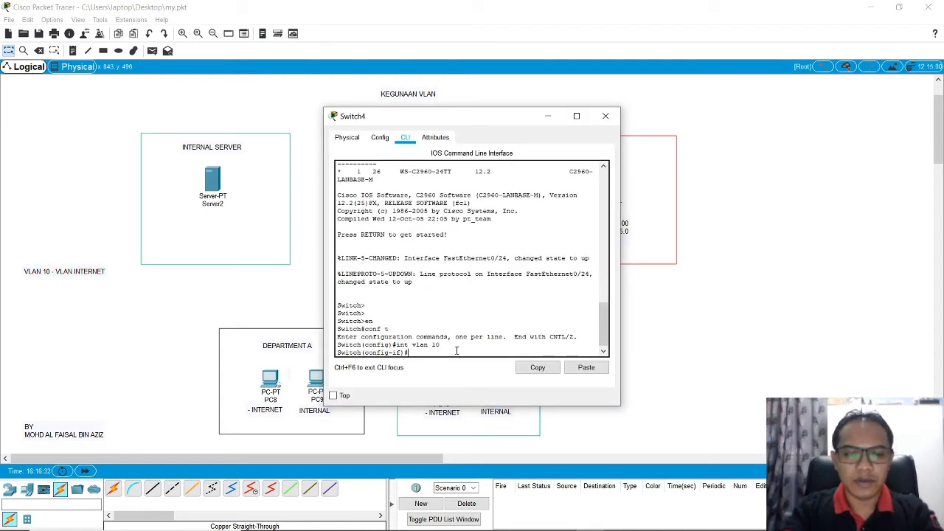
type("i")
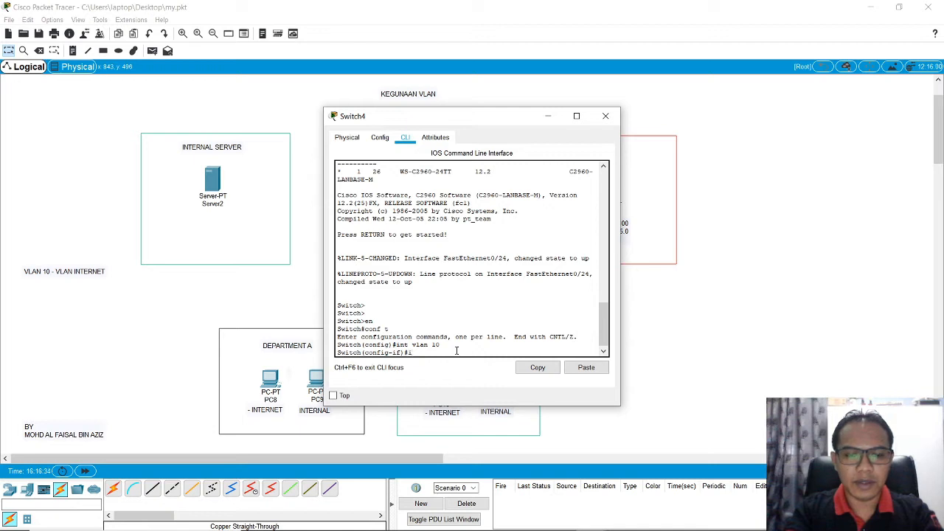
type("p address ")
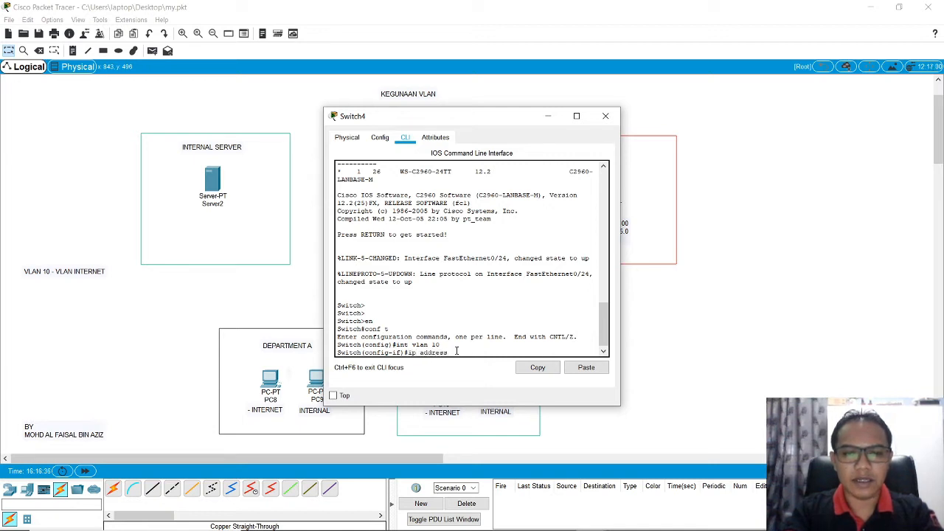
type("192.1")
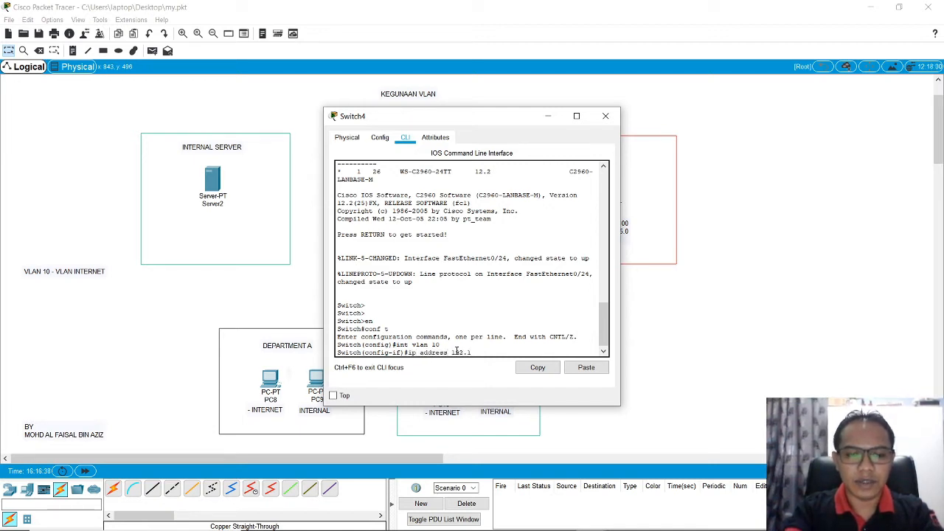
type("68.")
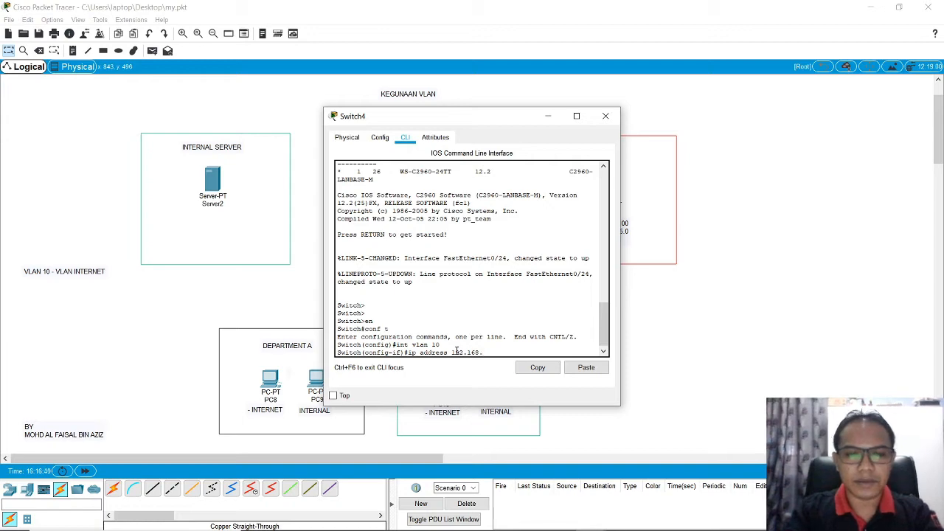
left_click_drag(464, 124, 645, 116)
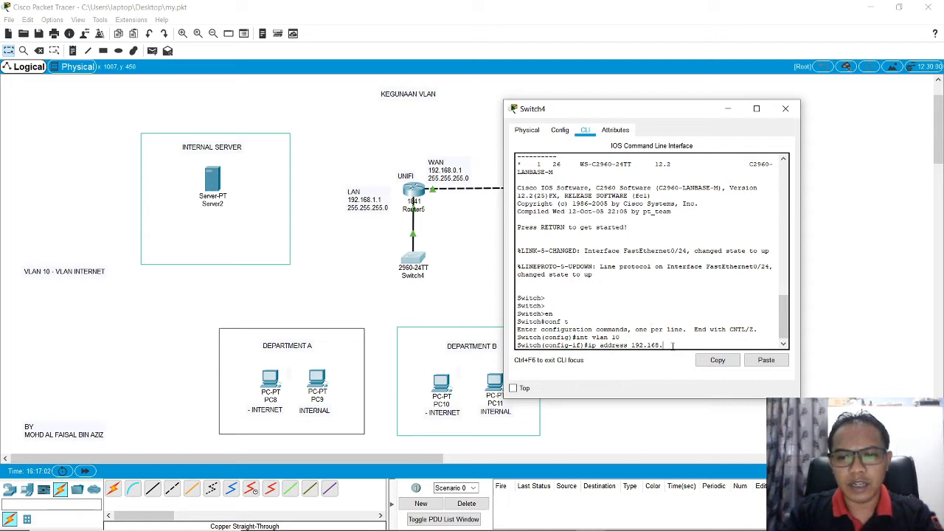
type("1.")
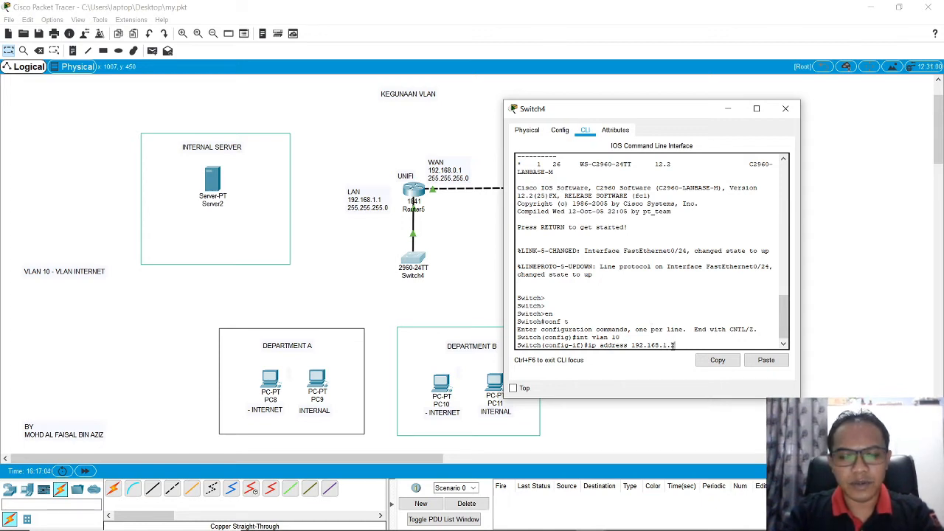
type("254 25")
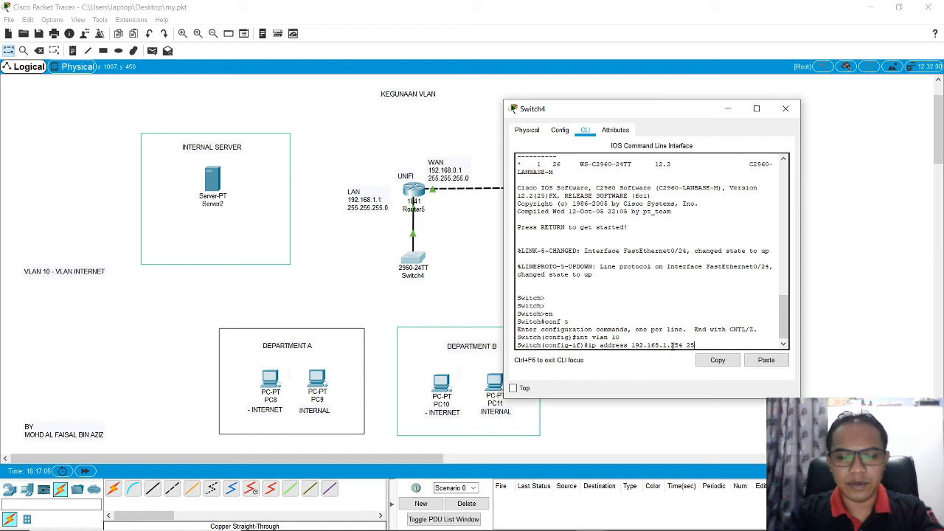
type("5.255.255.")
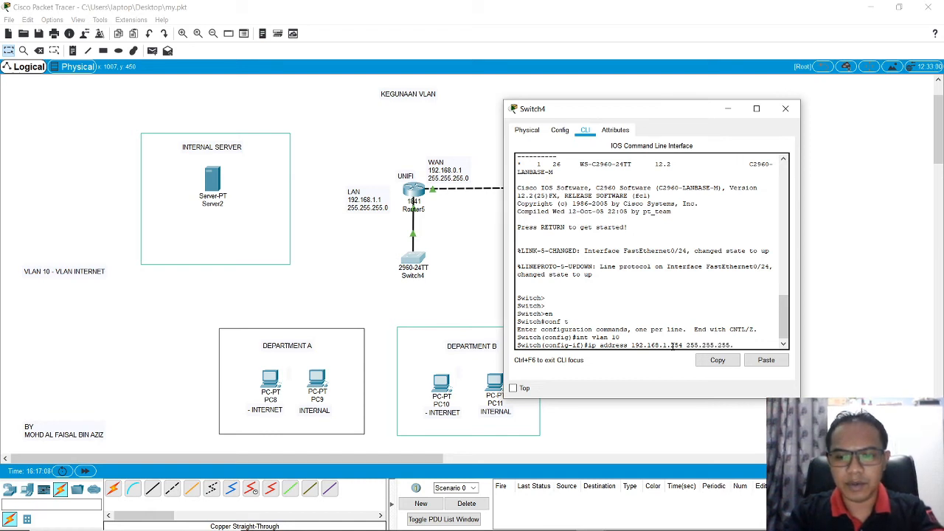
type("0")
key("Return")
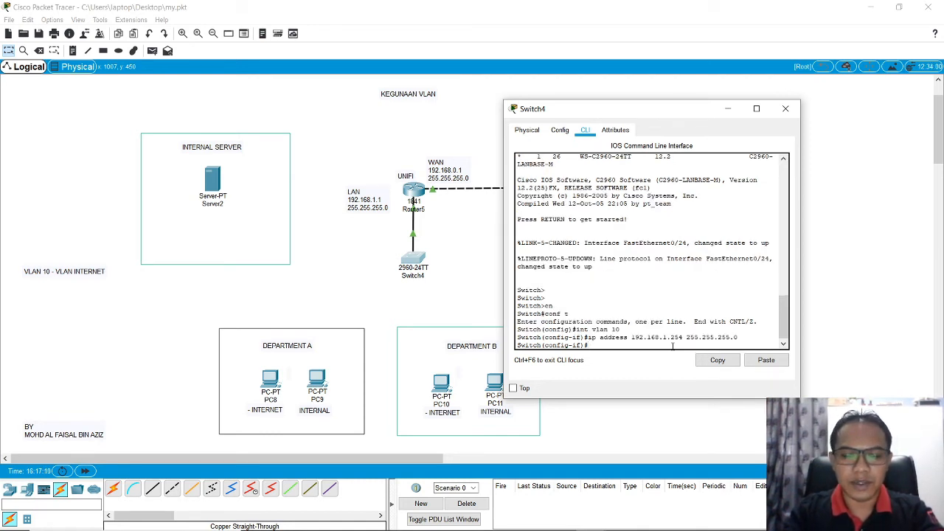
Step: Set the VLAN 10 interface's description to VLAN INTERNET
type("desc")
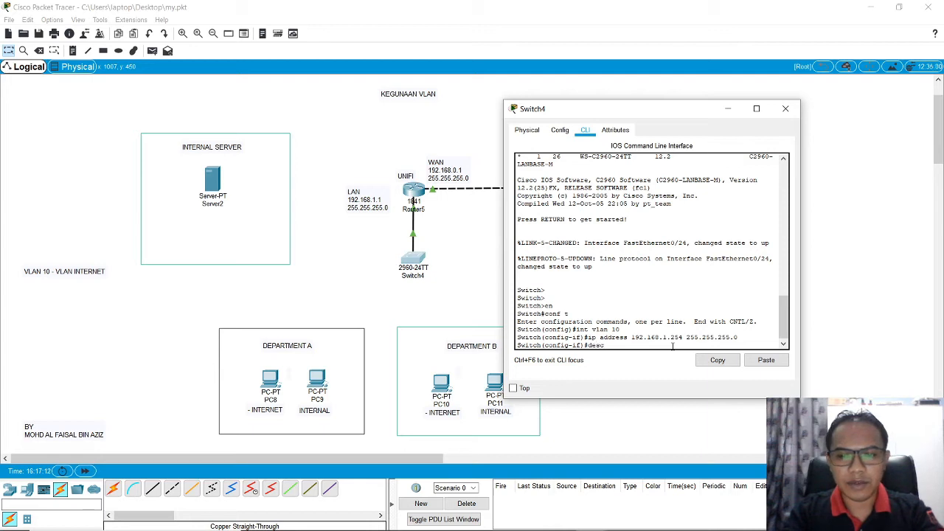
key("Tab")
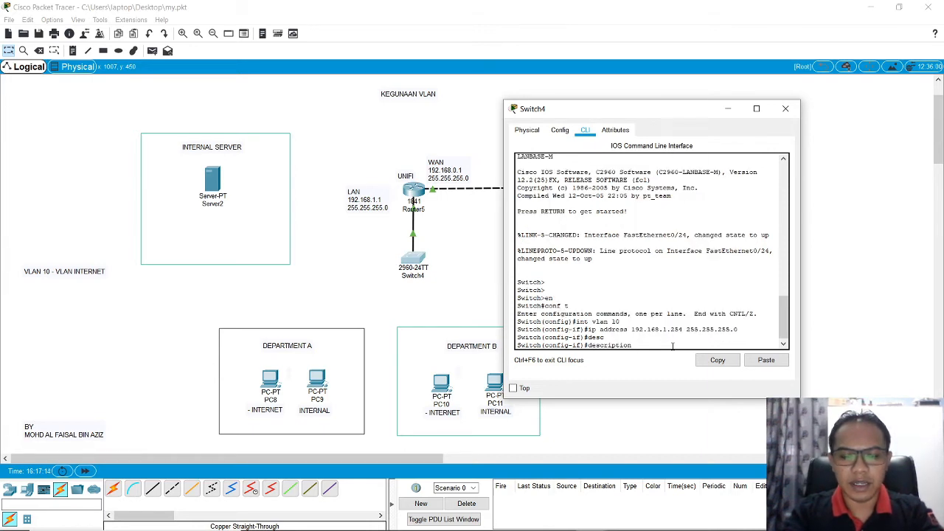
type("inter")
key("BackSpace")
key("BackSpace")
key("BackSpace")
key("BackSpace")
key("BackSpace")
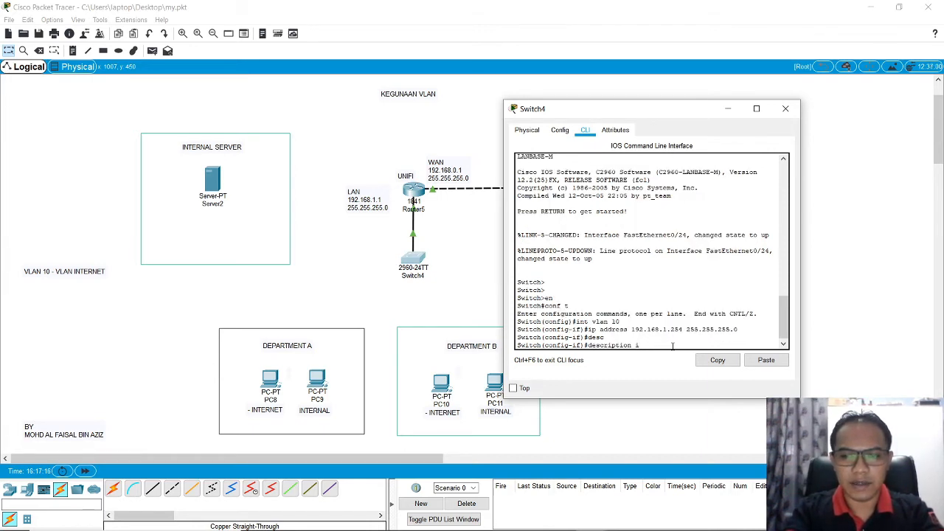
type("INTERNET")
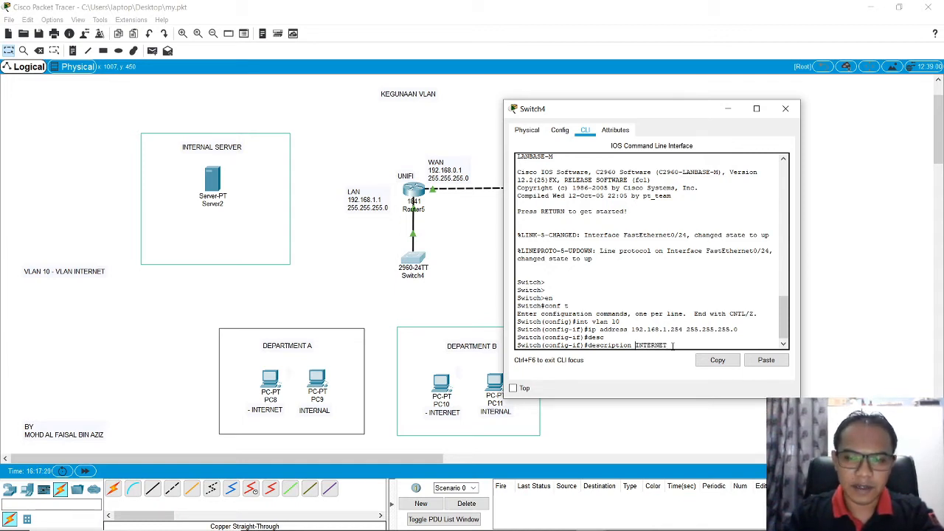
type("VLAN")
key("Return")
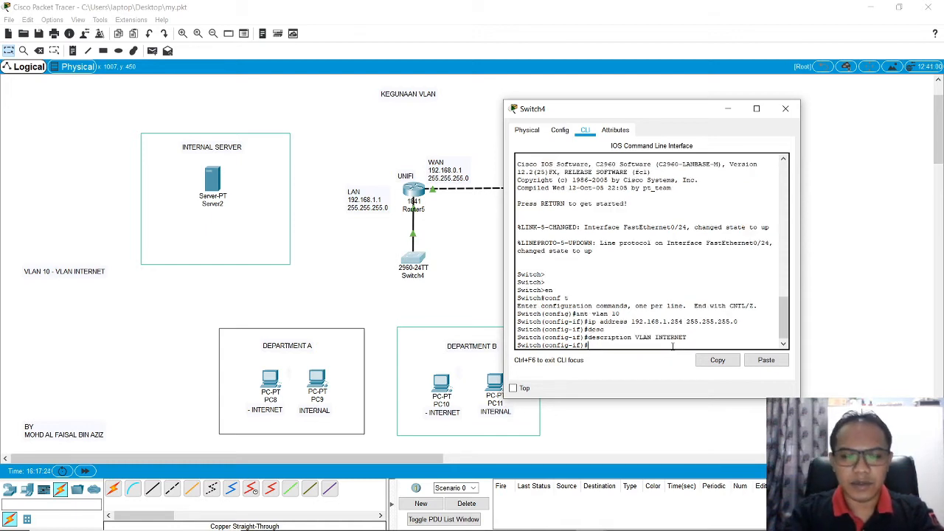
Step: Enable the VLAN 10 interface with no shutdown and exit back to the switch's privileged mode
type("no shu")
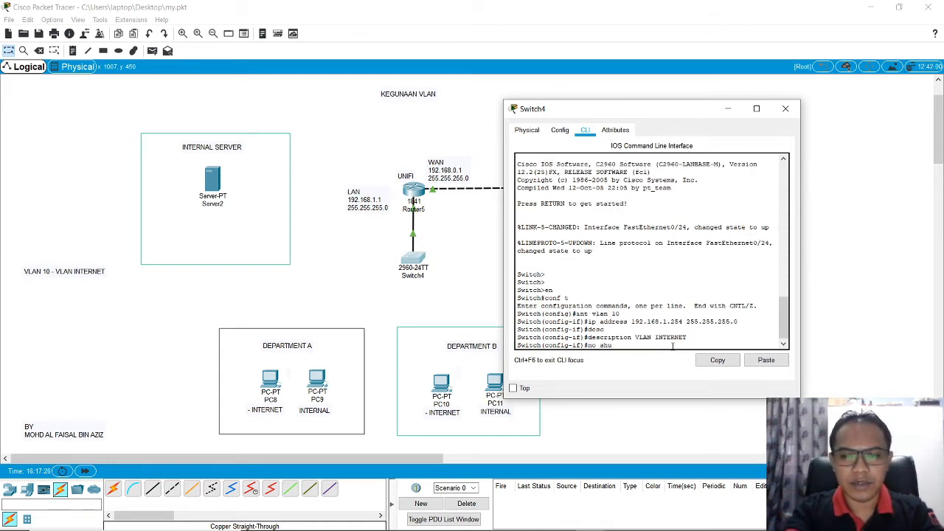
key("Tab")
key("Return")
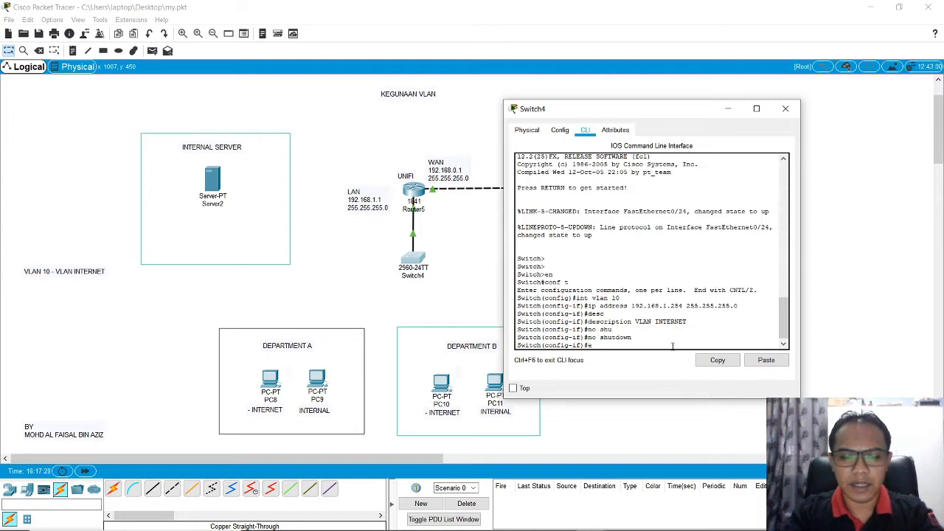
type("exit")
key("Return")
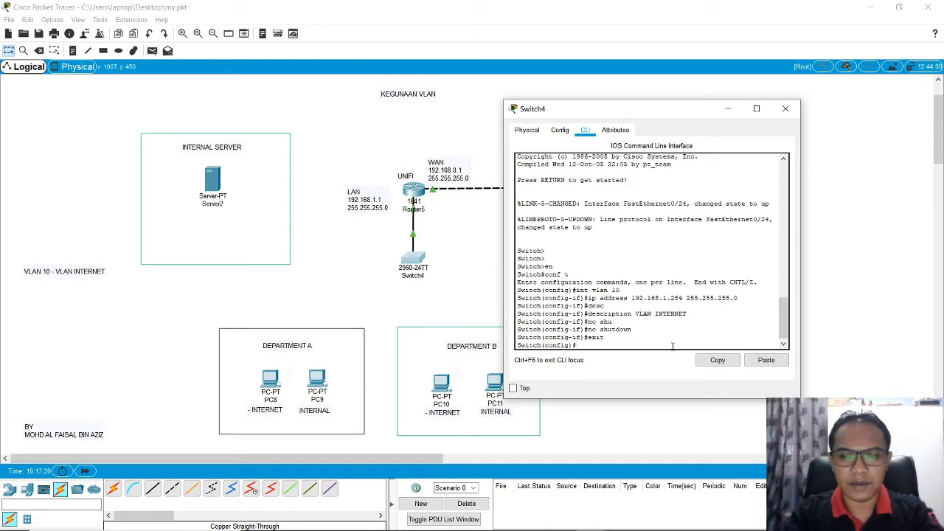
type("exit")
key("Return")
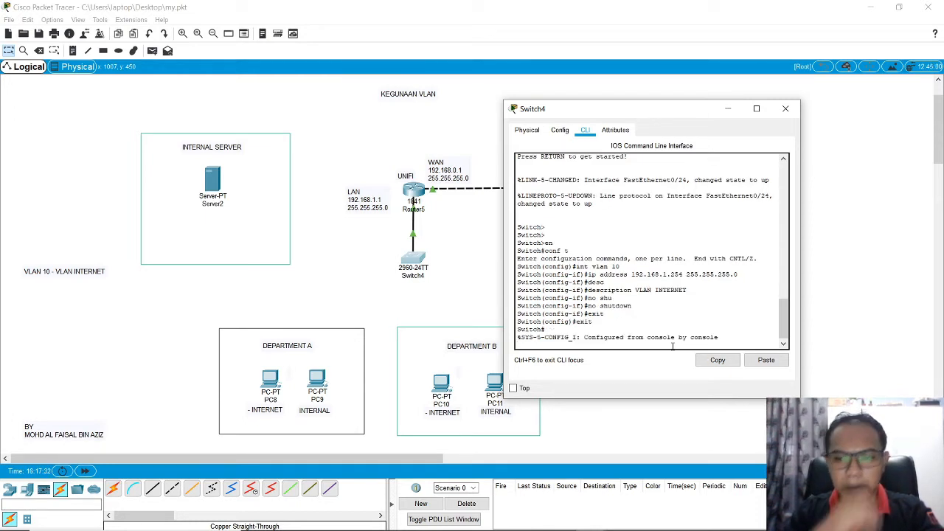
key("Return")
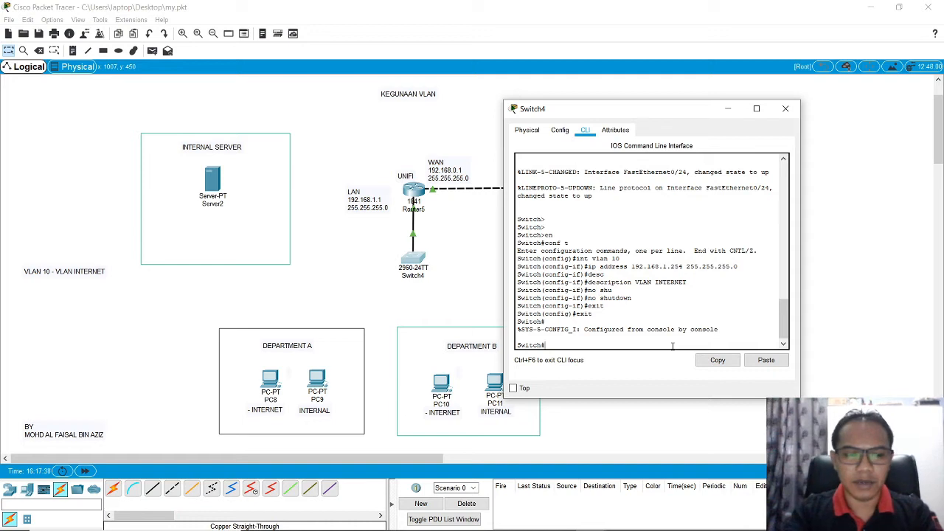
Step: Return to global configuration mode with conf t and create the VLAN 100 interface with interface vlan 100
type("in")
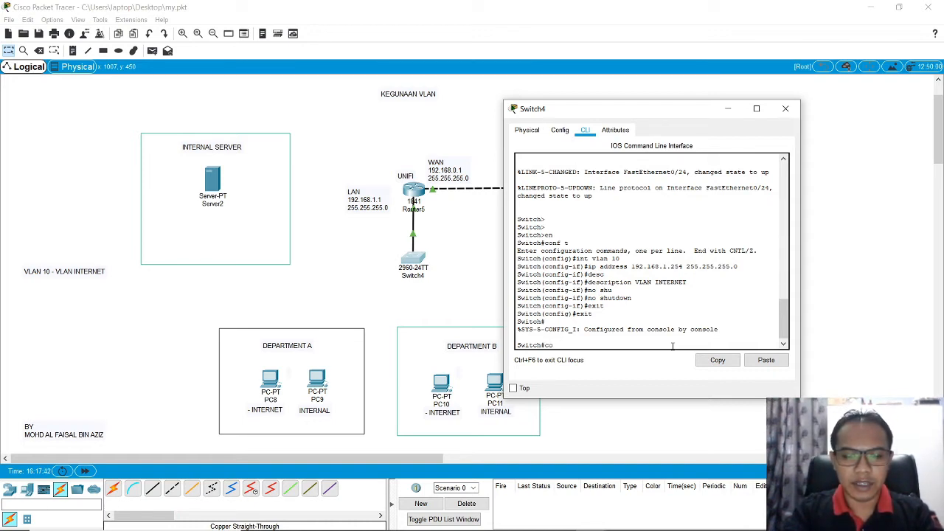
key("Return")
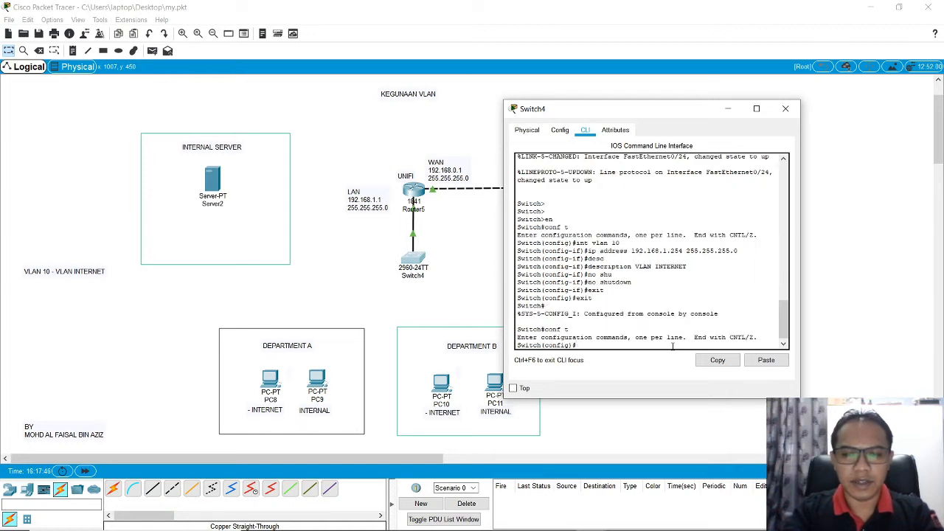
type("inter")
key("Tab")
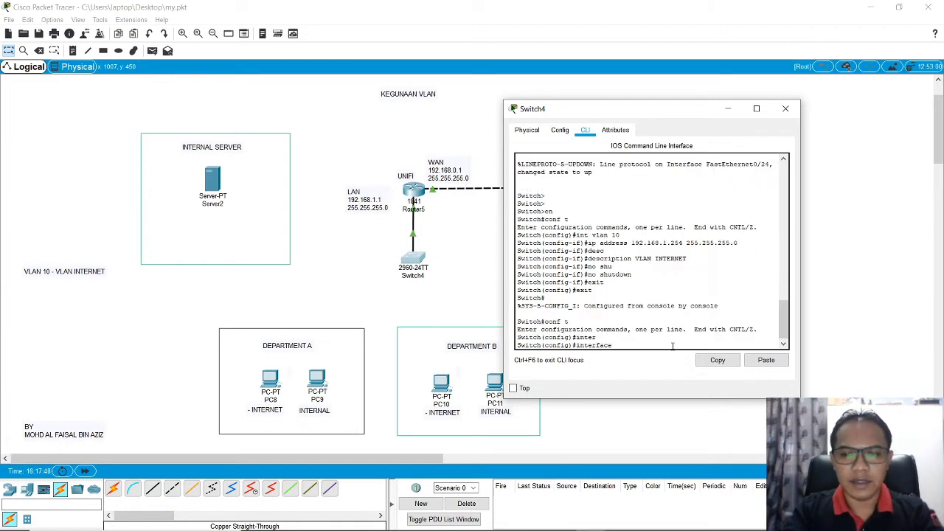
type("vlan")
key("Tab")
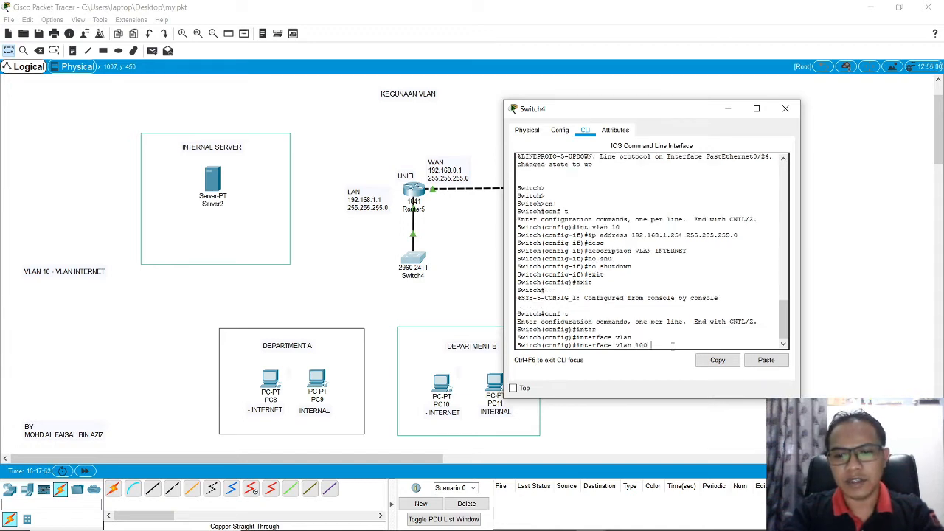
key("Return")
Step: Write ip address 192.168.100.254 255.255.255.0 at the VLAN 100 interface prompt
type("itch(co")
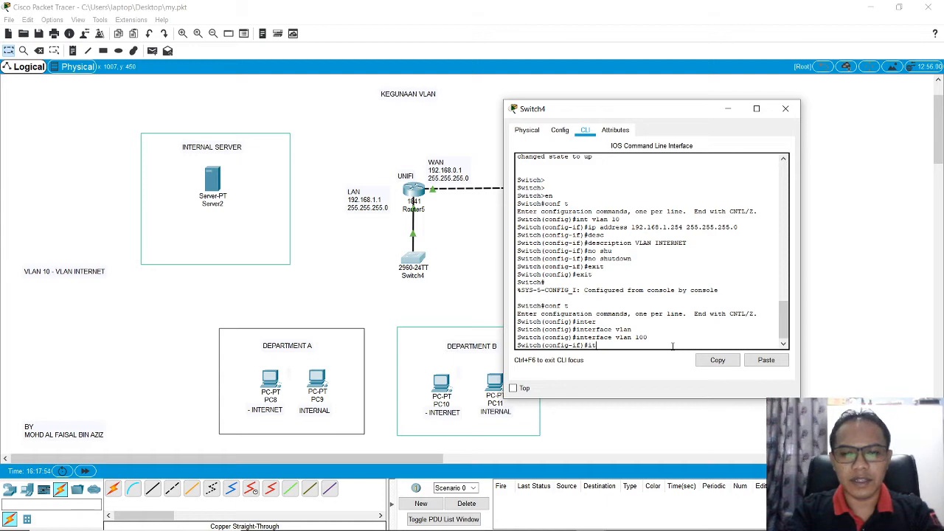
type("nfig)#interface vlan 100 Sw")
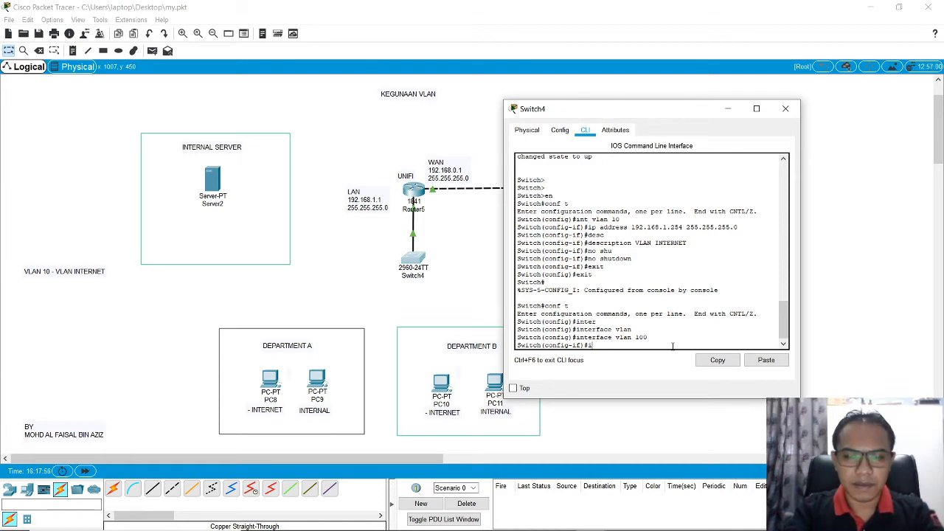
type("itch(config-if)#i")
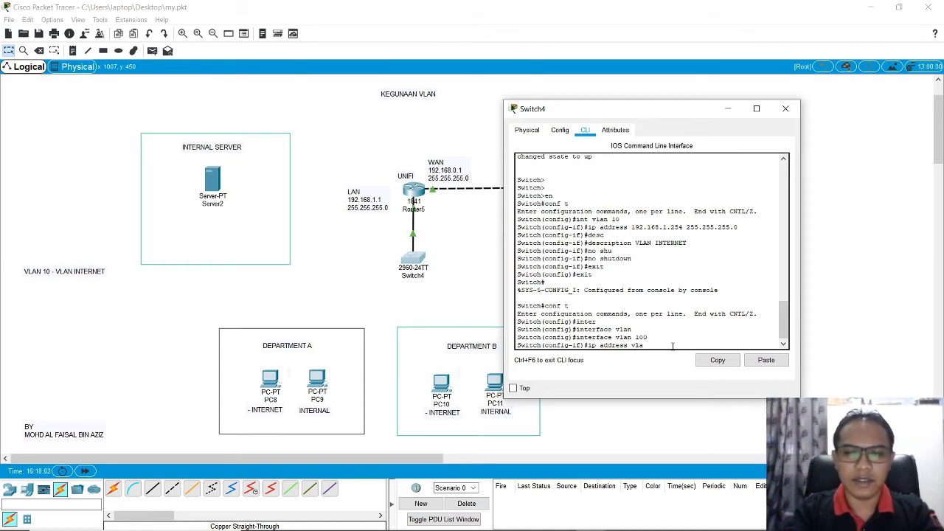
type("p address 192.1")
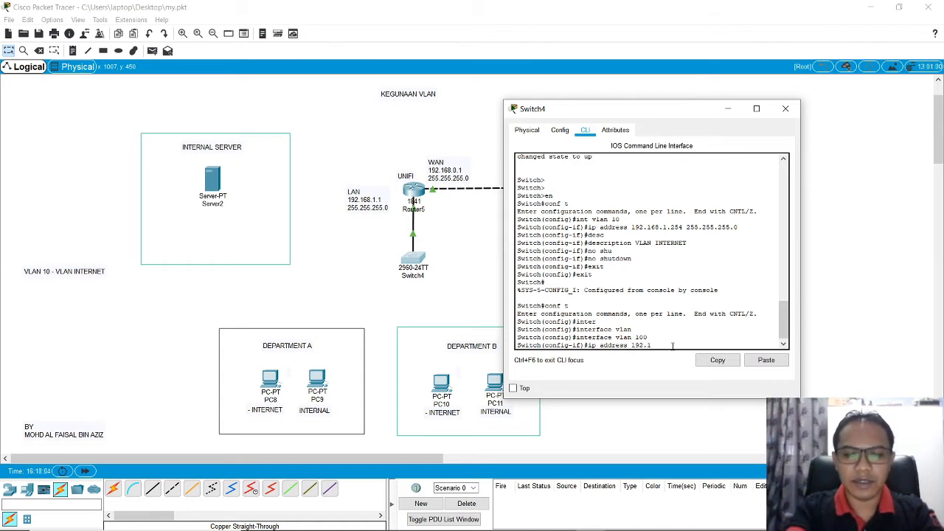
type("68.100.")
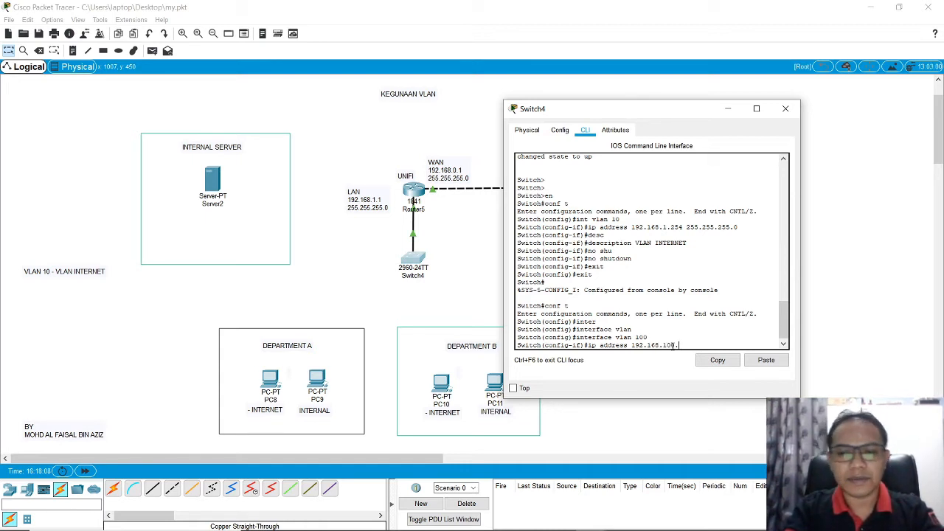
type("254")
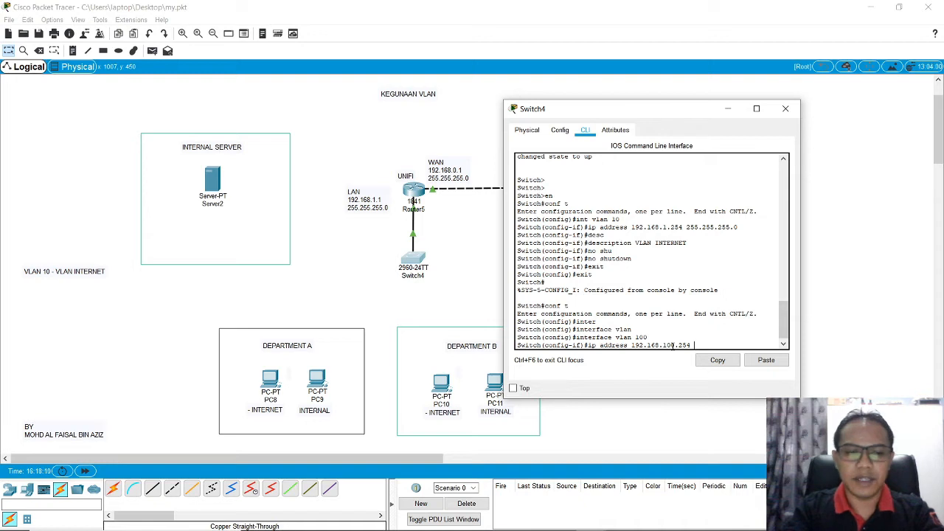
type(" 255.255.2")
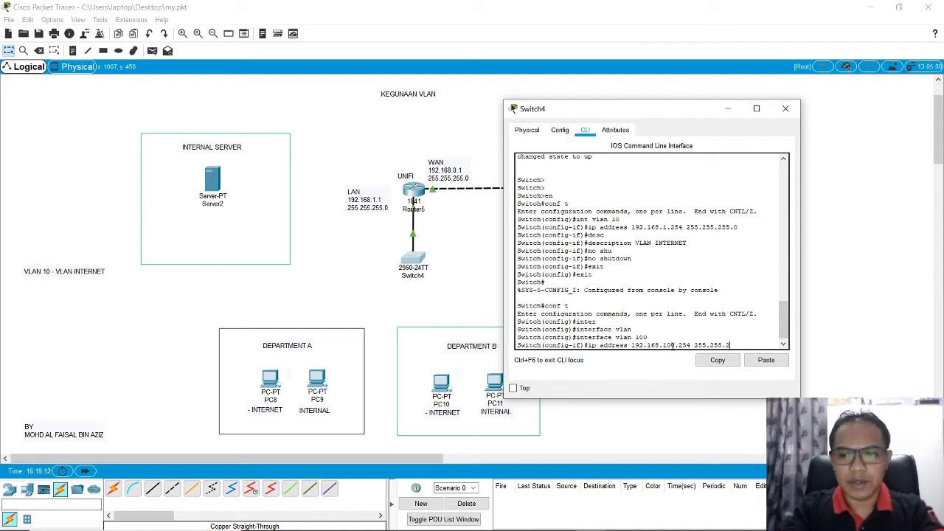
type("55.0")
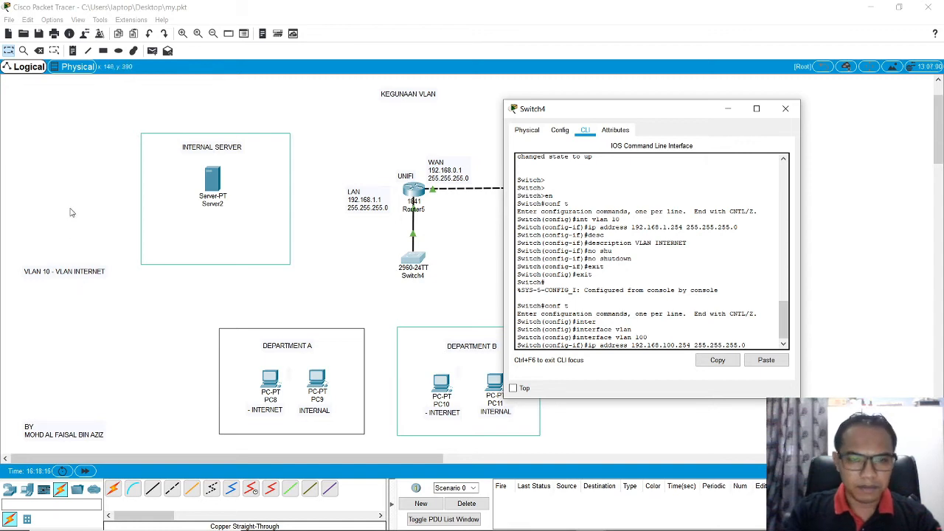
Step: Add the note "VLAN100 - VLAN INTERNAL" to the workspace and place it below the VLAN 10 label
left_click(73, 51)
left_click(62, 295)
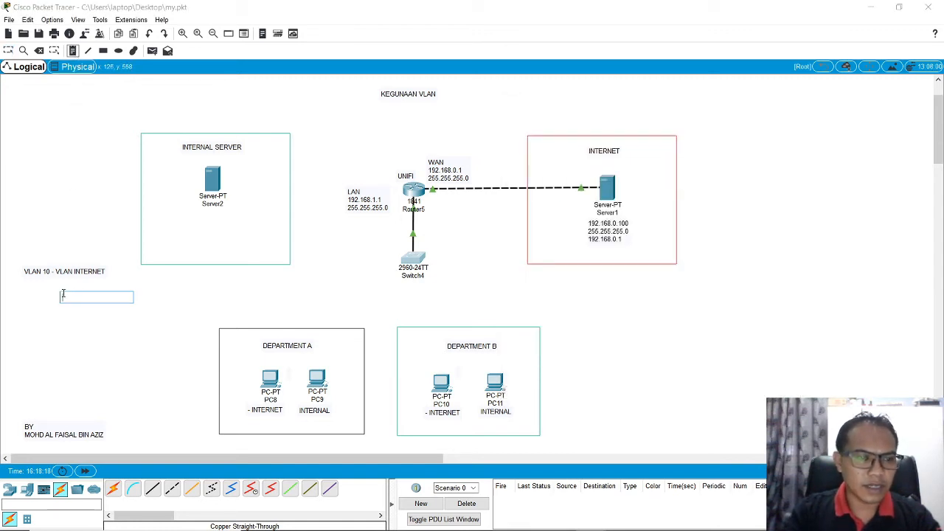
type("V")
key("BackSpace")
type("V")
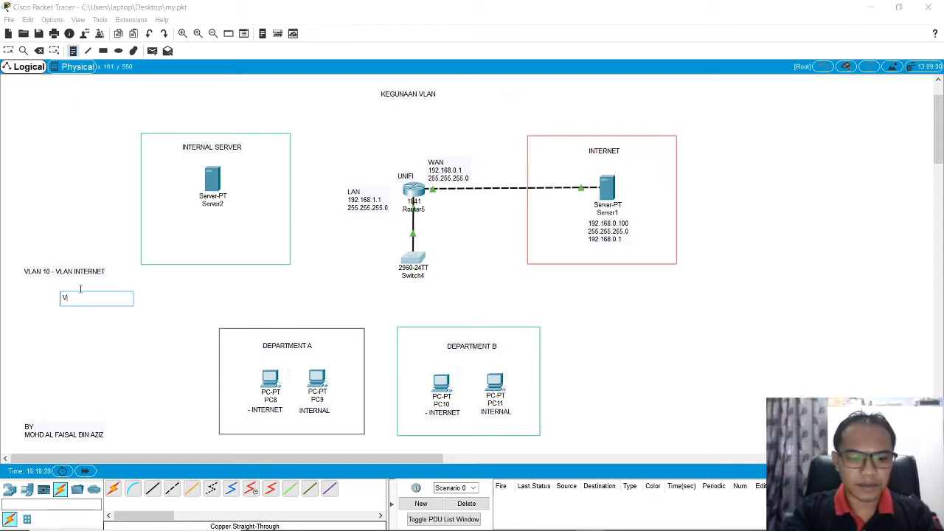
type("LAN100")
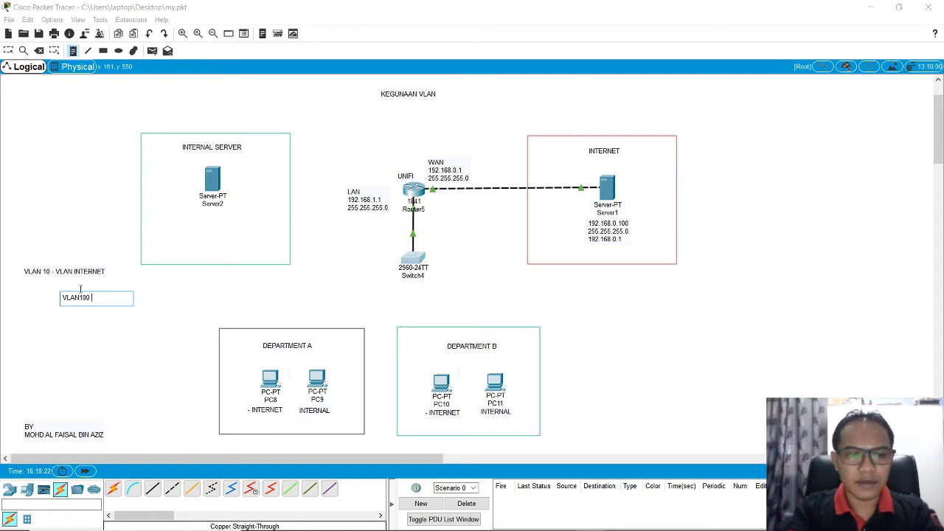
type(" - VLAN INTERNAL")
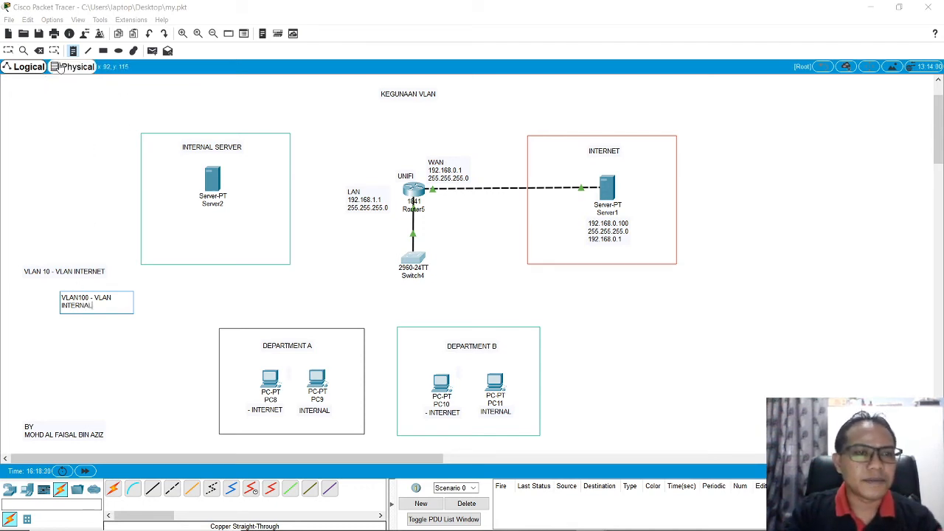
left_click(92, 103)
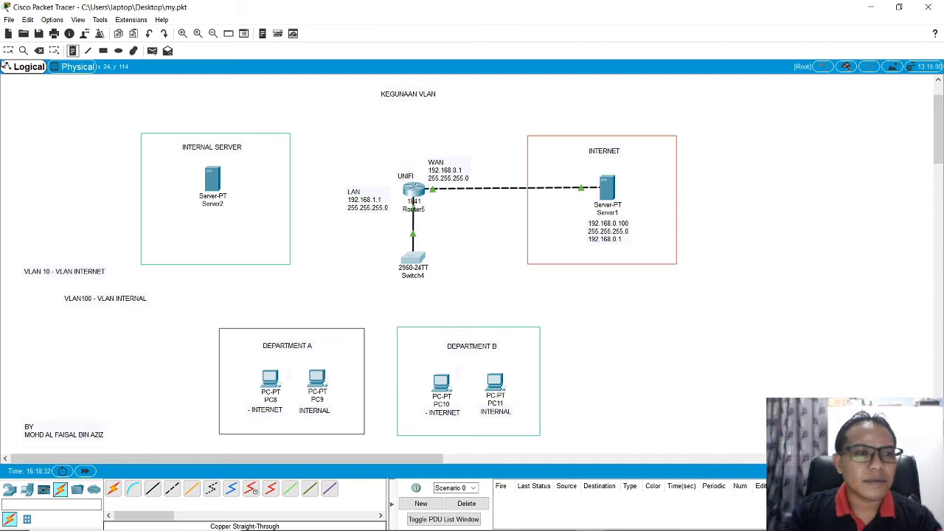
left_click(8, 50)
left_click_drag(106, 303, 91, 320)
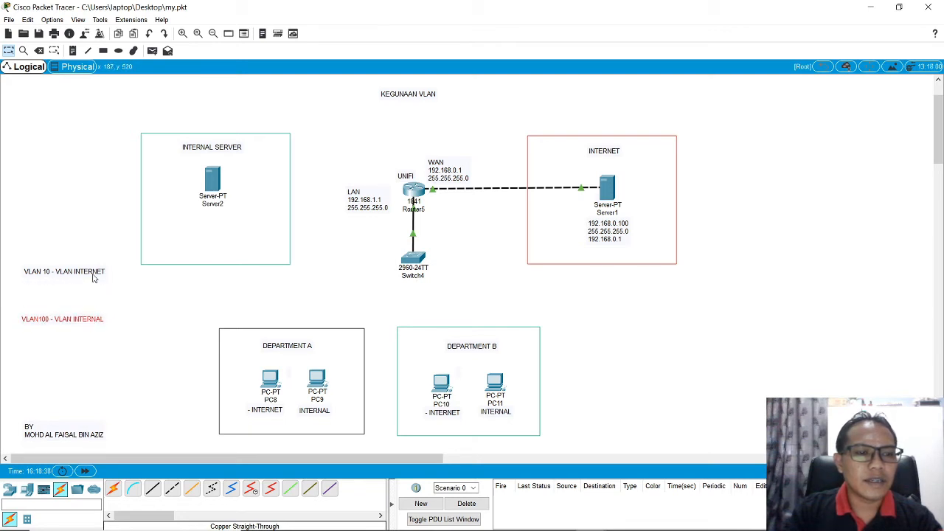
Step: Add the note 192.168.1.0/24 and place it directly under the VLAN 10 - VLAN INTERNET label
left_click(73, 50)
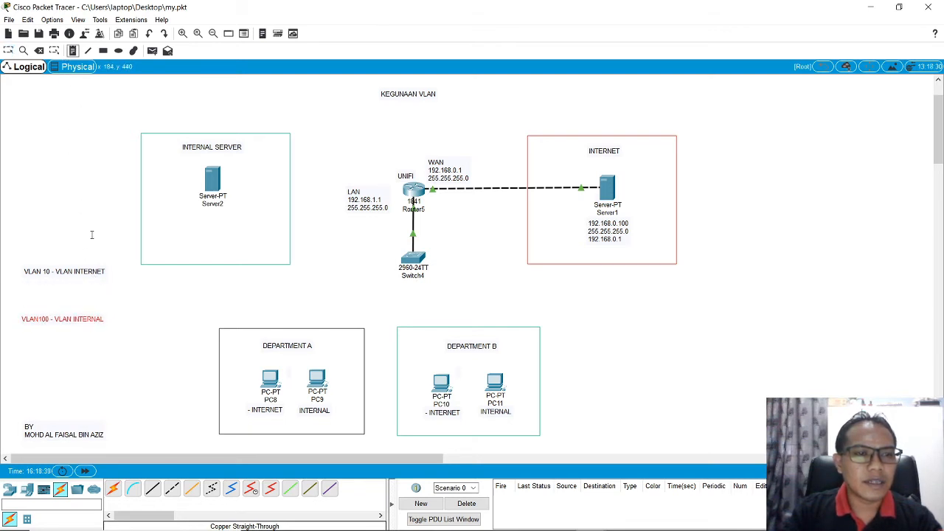
left_click(98, 284)
type("192.1")
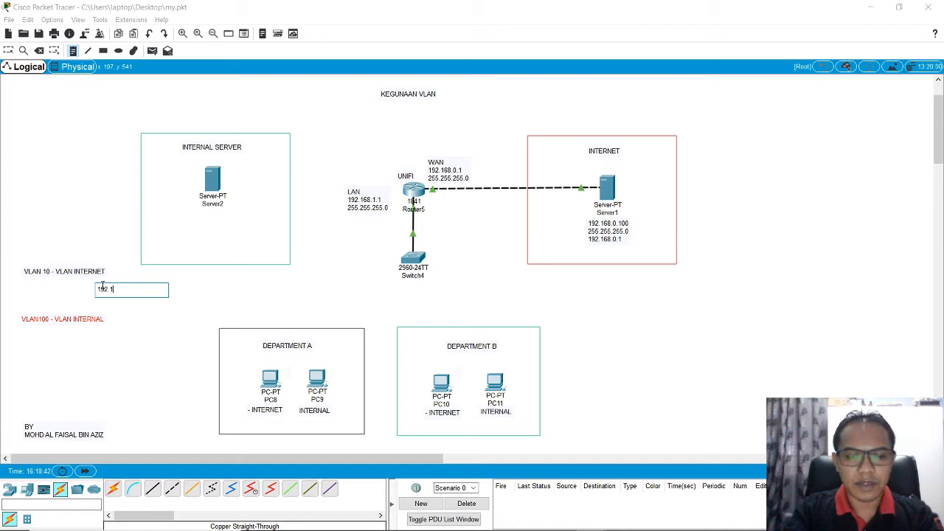
type("68")
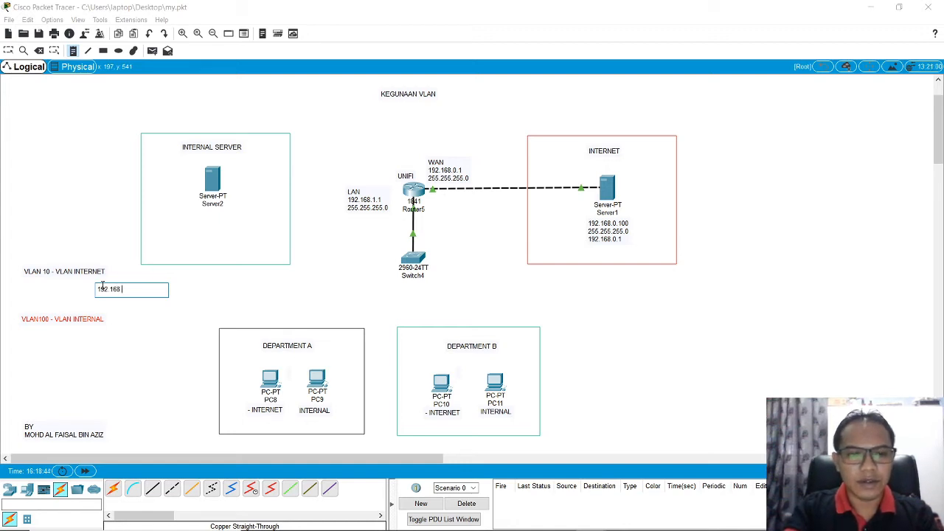
type(".1.0/24")
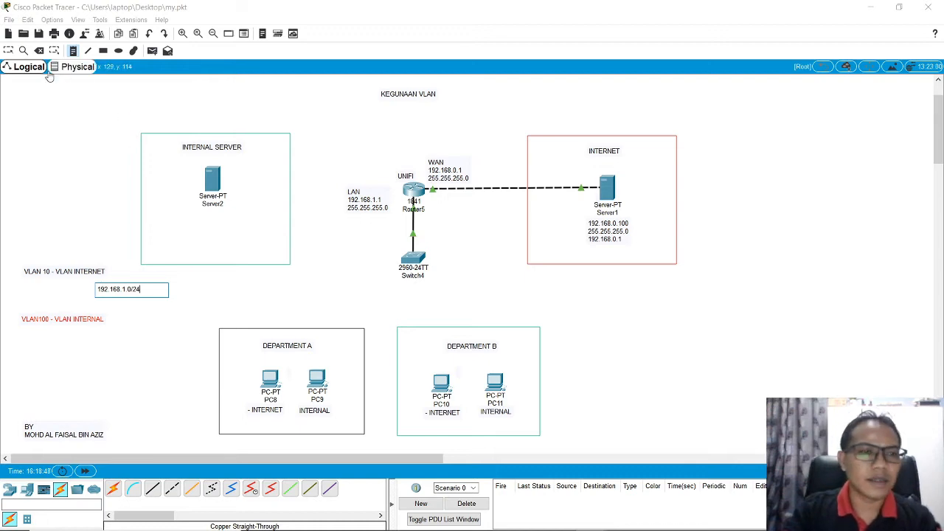
left_click(141, 284)
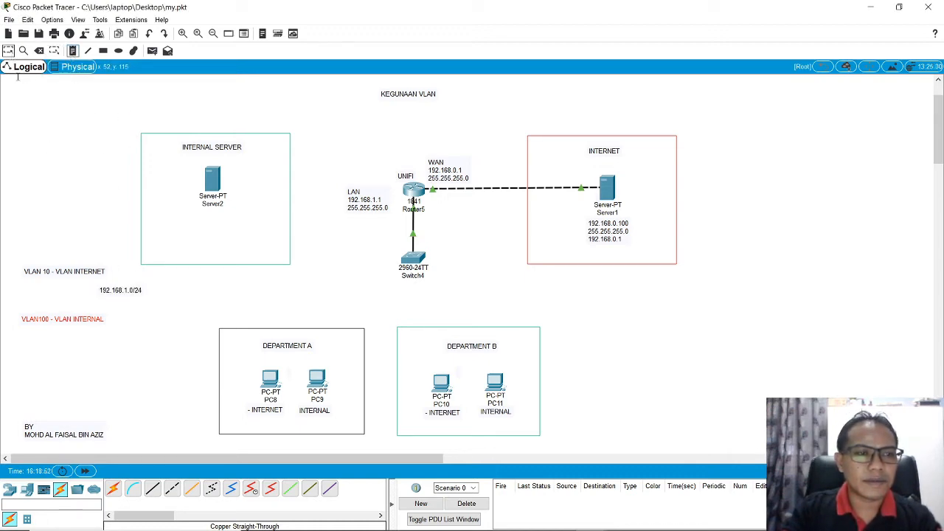
left_click(12, 52)
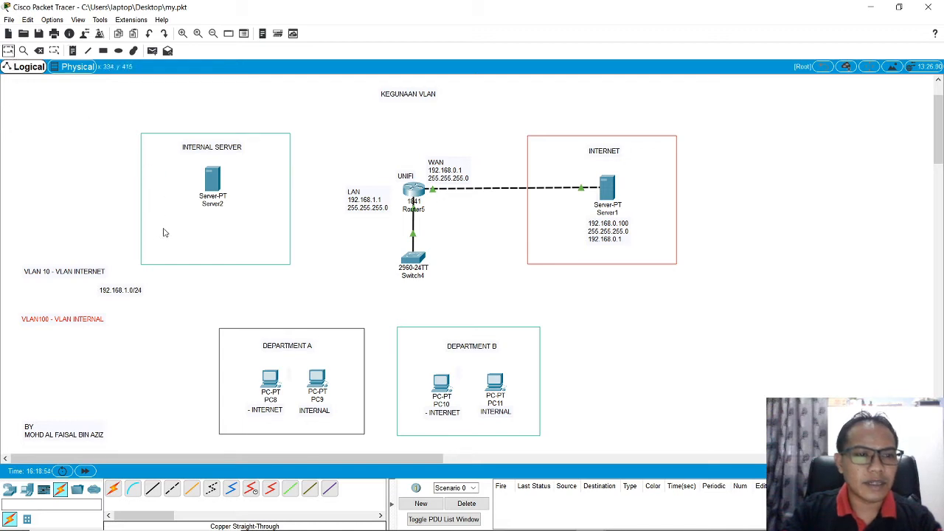
left_click_drag(138, 291, 94, 289)
Step: Add the note 192.168.100.0/24 under the VLAN100 label, and move both VLAN 10 notes down closer to the VLAN100 notes
left_click(72, 50)
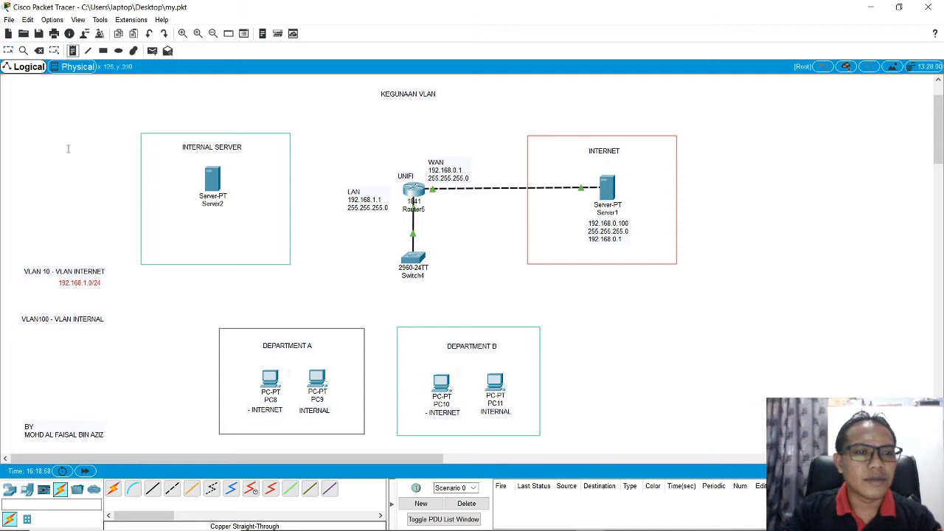
left_click(97, 340)
type("192")
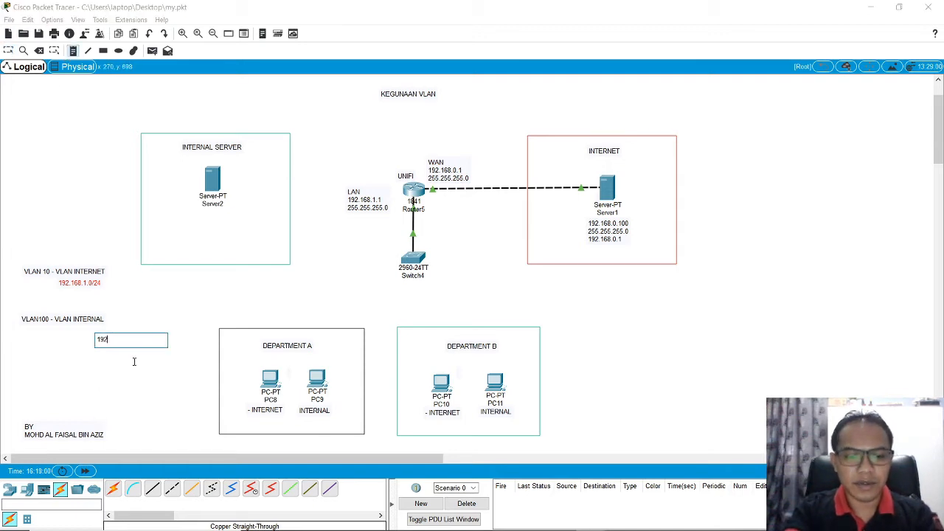
type(".168.100")
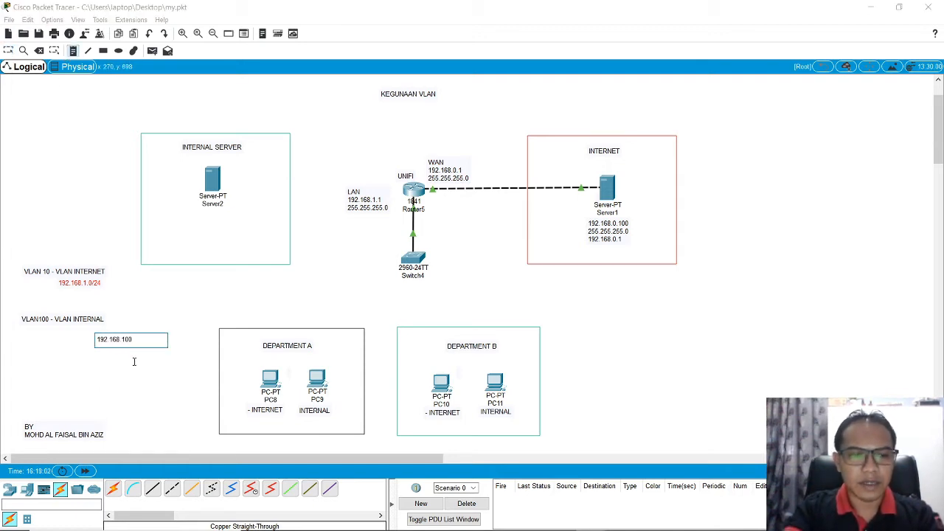
type(".0/24")
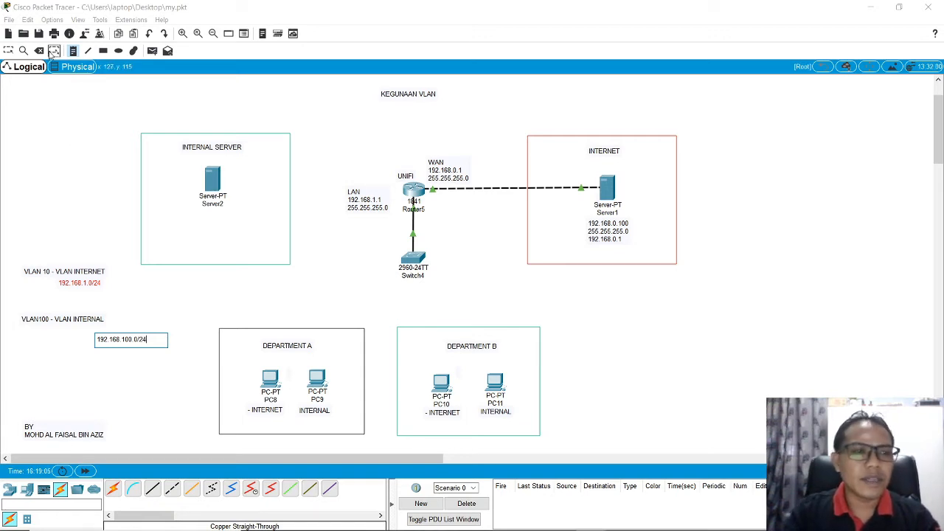
left_click(8, 51)
left_click_drag(141, 346, 95, 334)
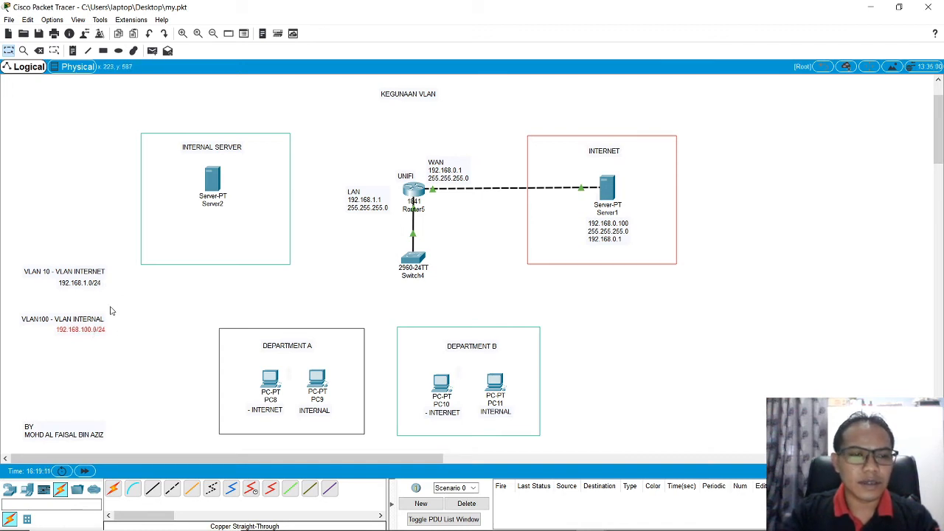
left_click_drag(9, 253, 92, 294)
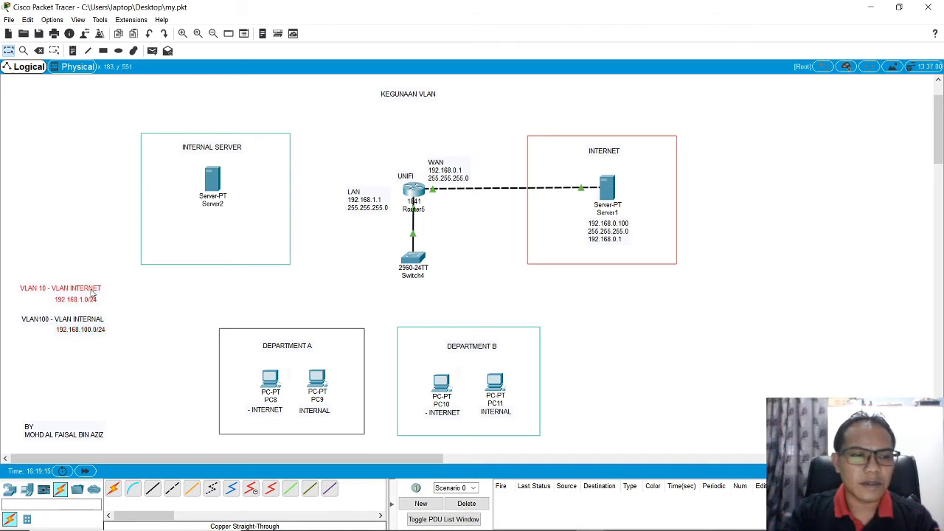
left_click(78, 259)
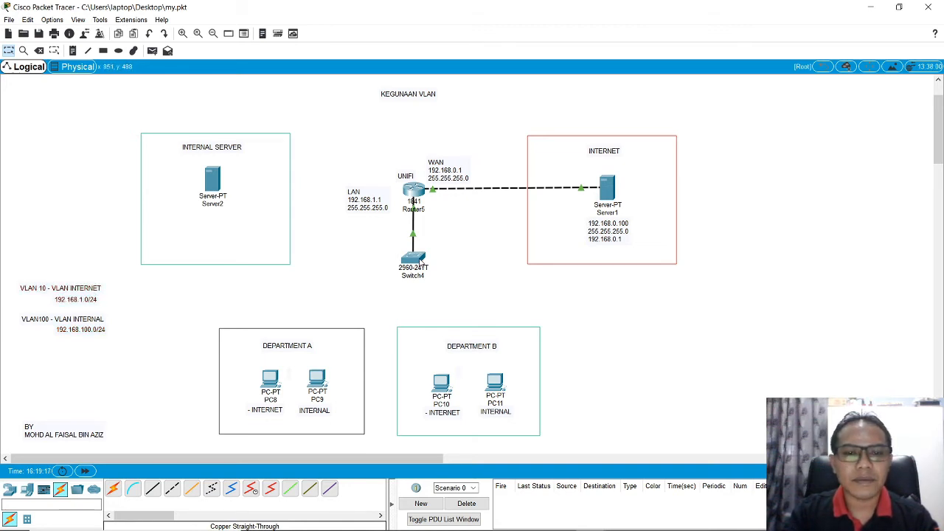
Step: Reopen Switch4's command line, submit the pending VLAN 100 IP address command and set the interface's description to VLAN INTERNAL
left_click(419, 261)
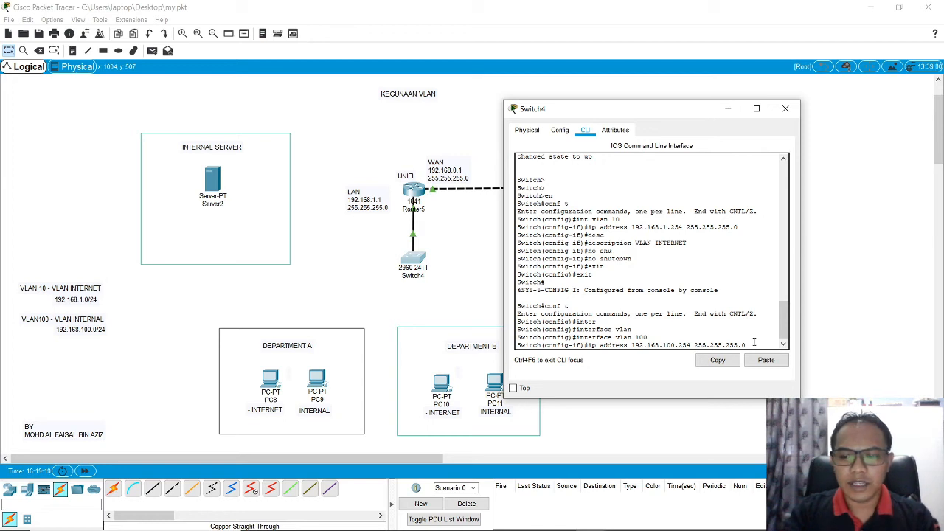
scroll(767, 342, "down", 1)
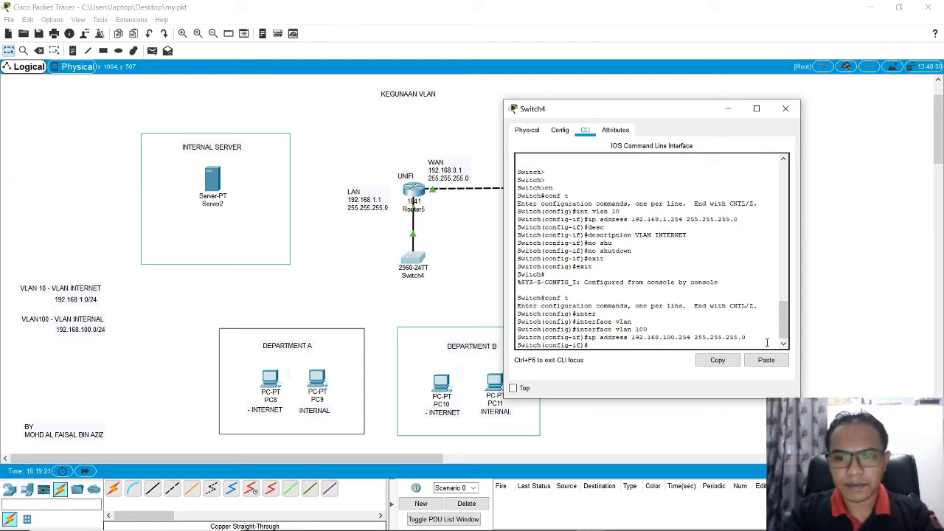
type("DESC")
key("Tab")
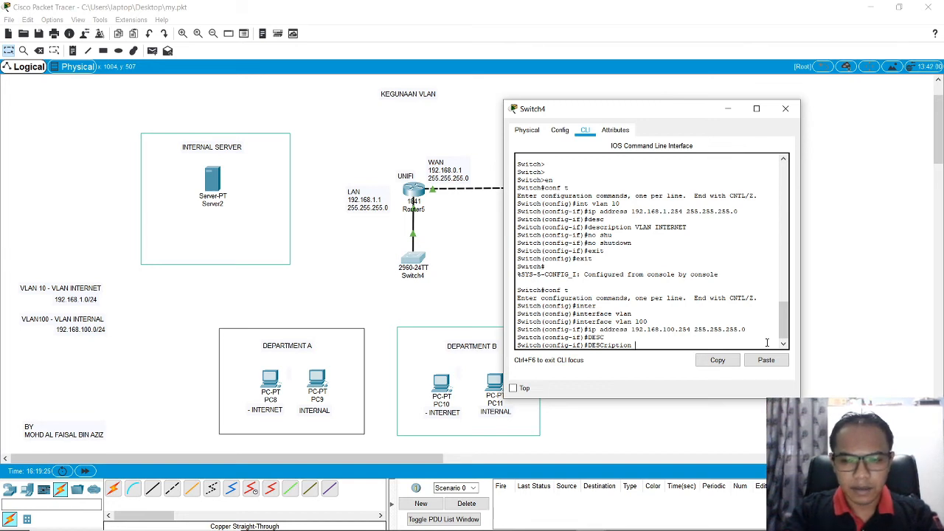
type("vl")
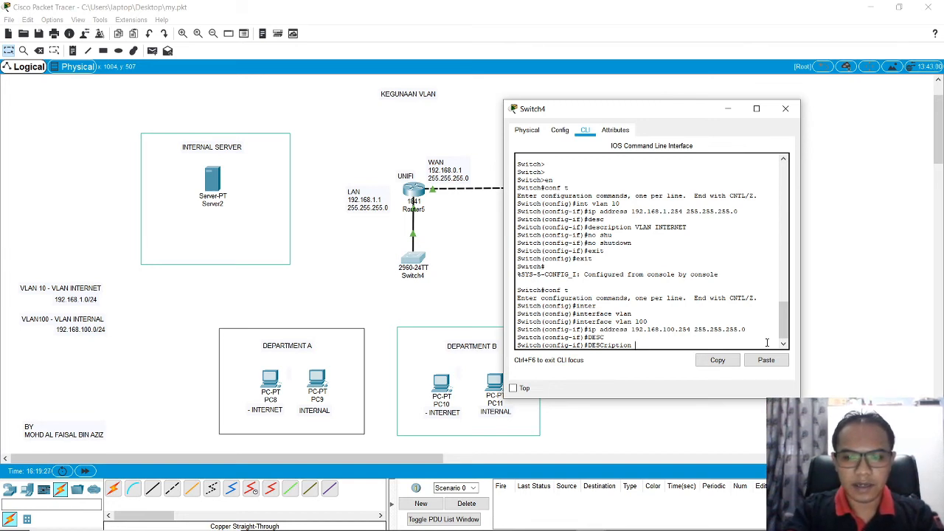
type("VLAN INTERNAL")
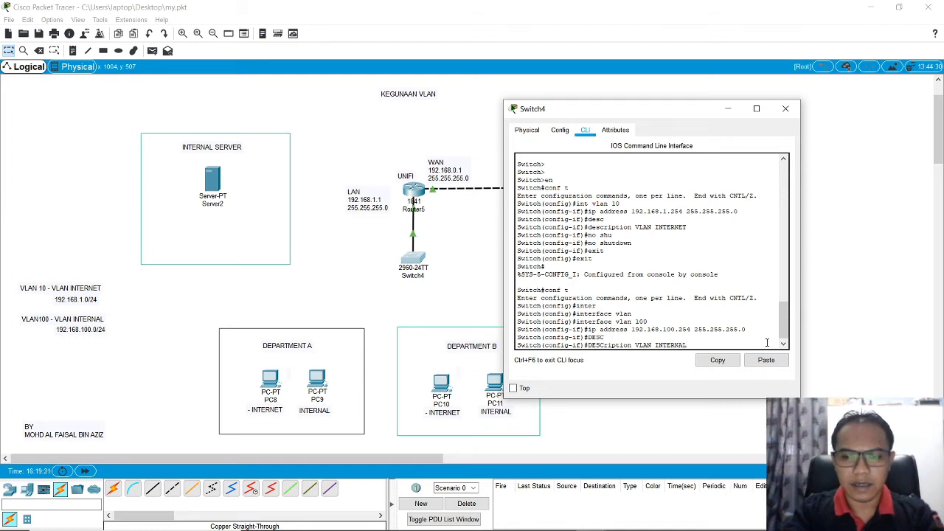
key("Return")
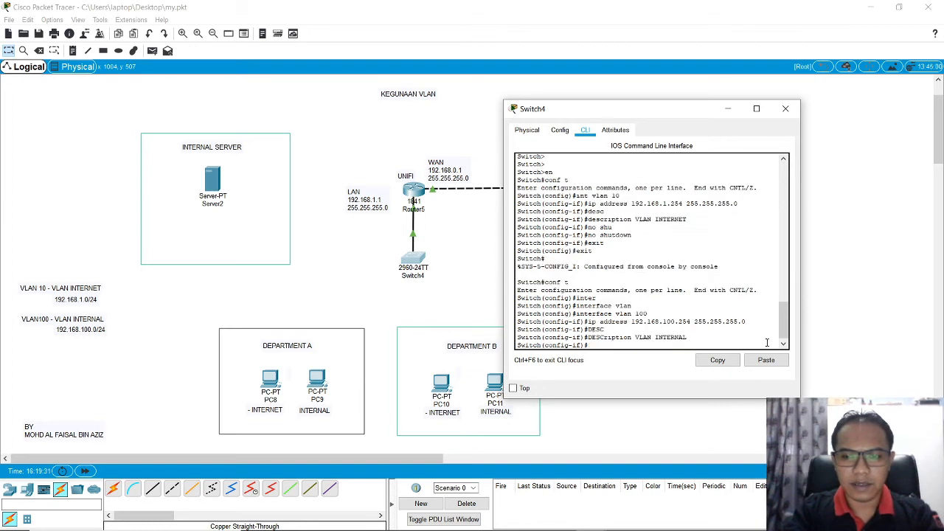
Step: Enable the VLAN 100 interface with no shutdown and exit back to the switch's privileged mode
type("no s")
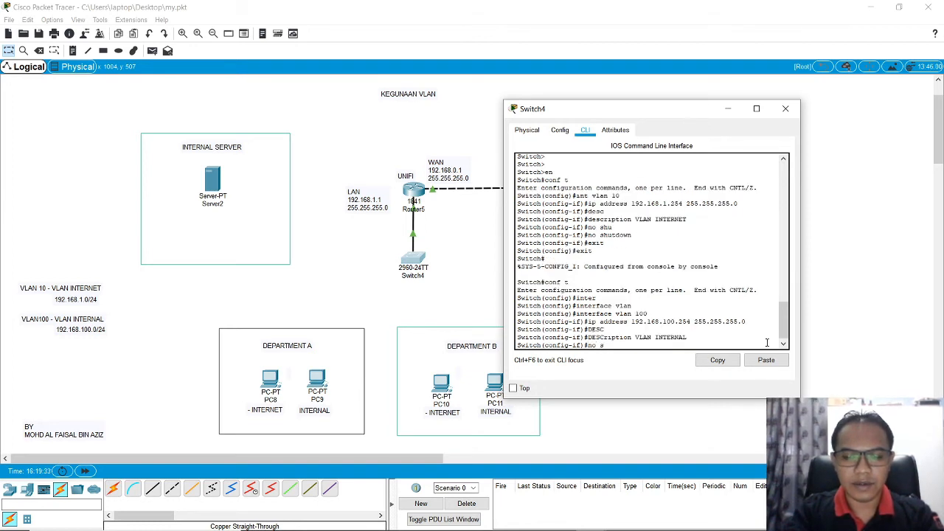
type("hut")
key("Tab")
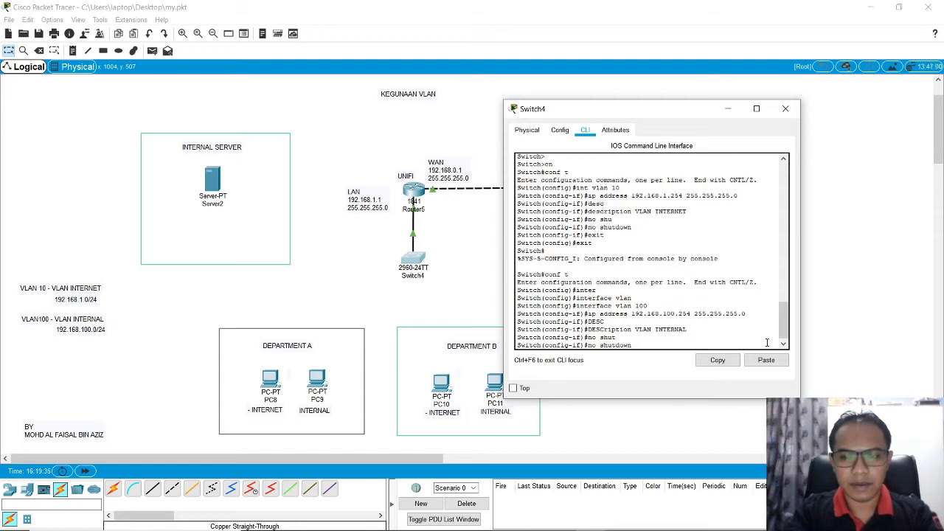
key("Return")
type("exit")
key("Return")
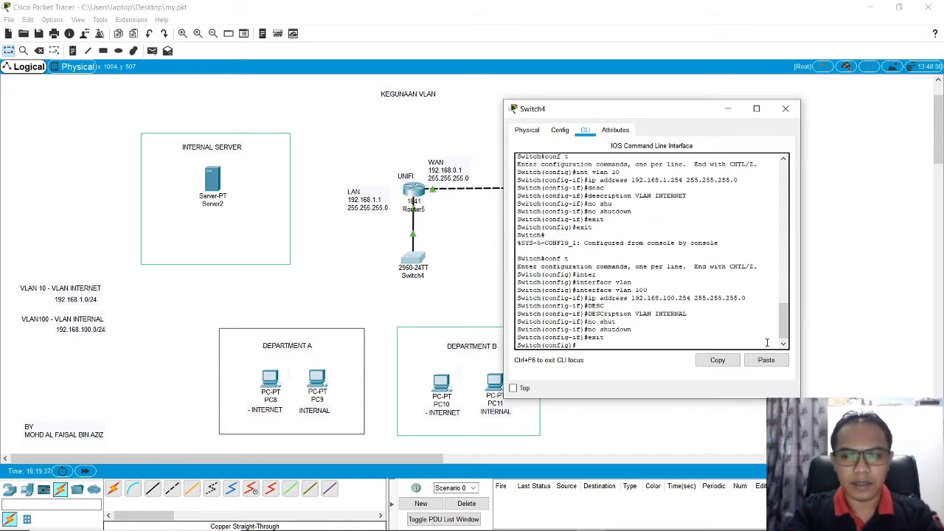
type("exit")
key("Return")
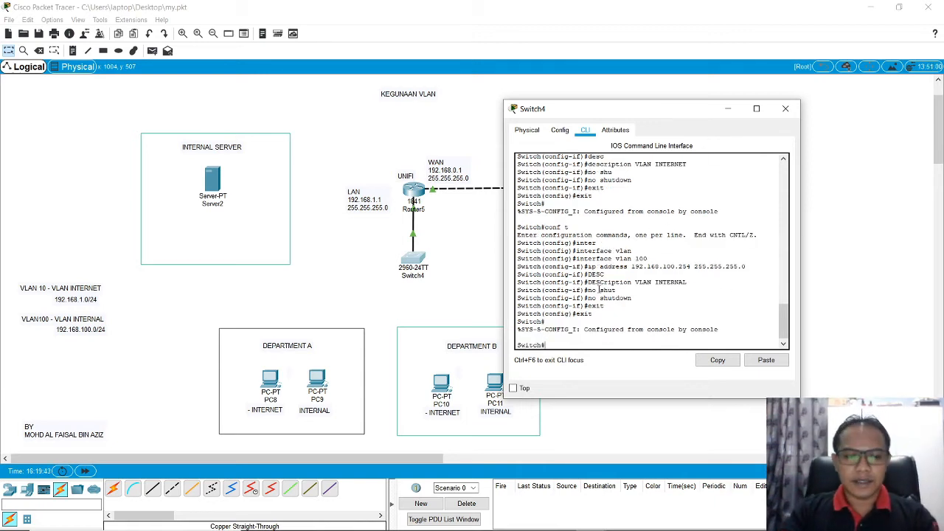
Step: Display the switch's running configuration with sh run and examine the Vlan10 and Vlan100 interface entries
type("sh run")
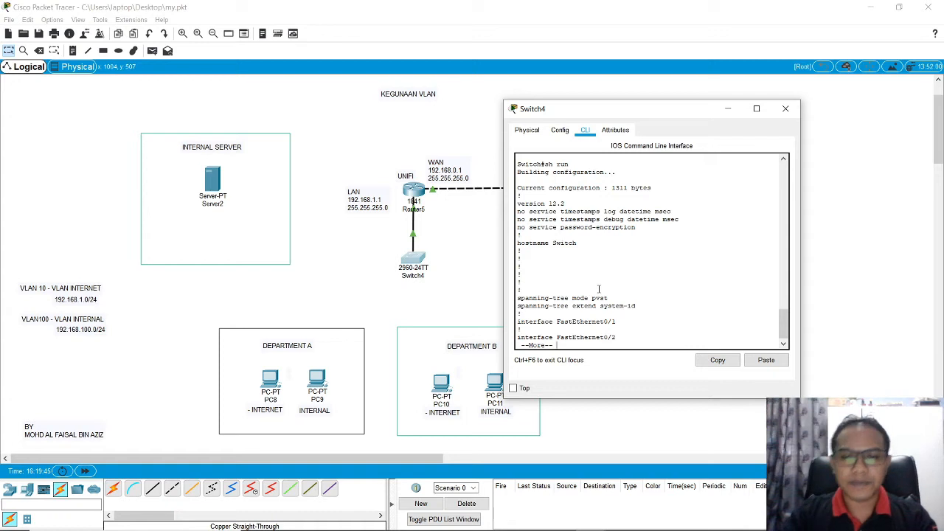
key("space")
key("space")
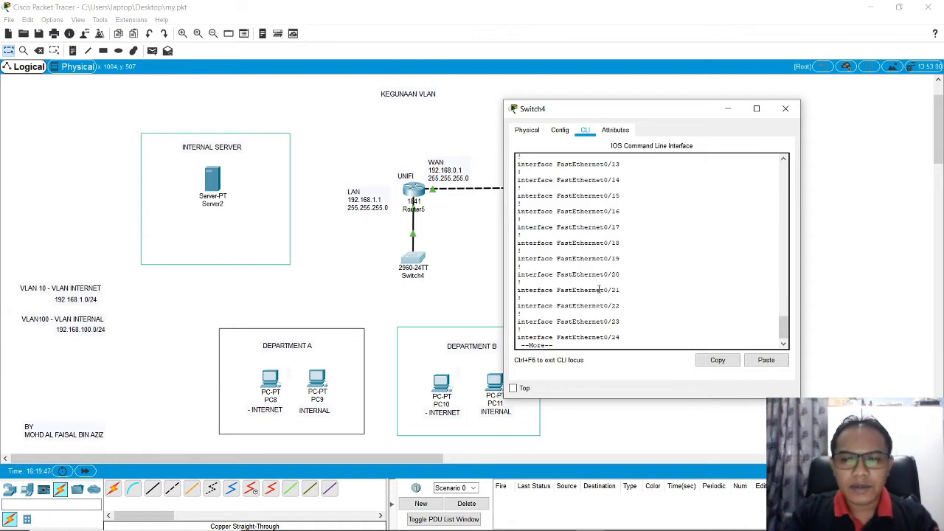
key("space")
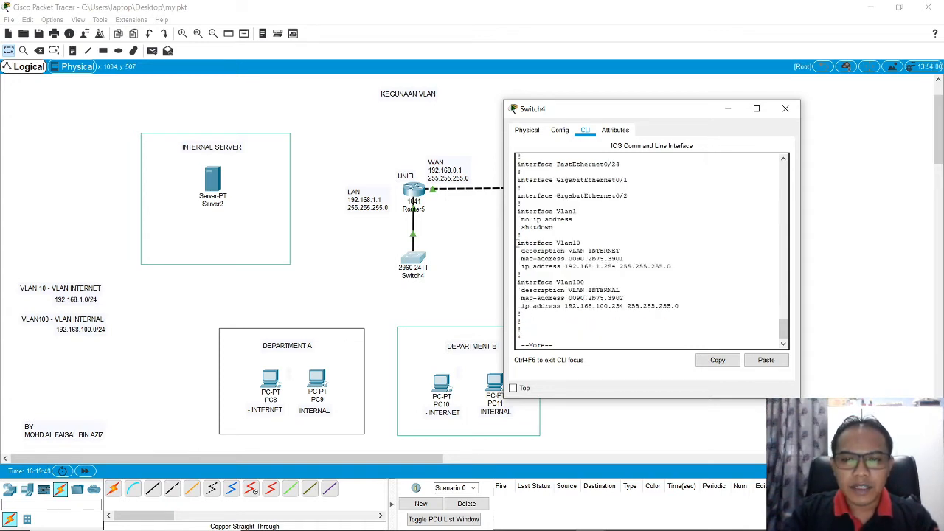
left_click_drag(518, 243, 689, 305)
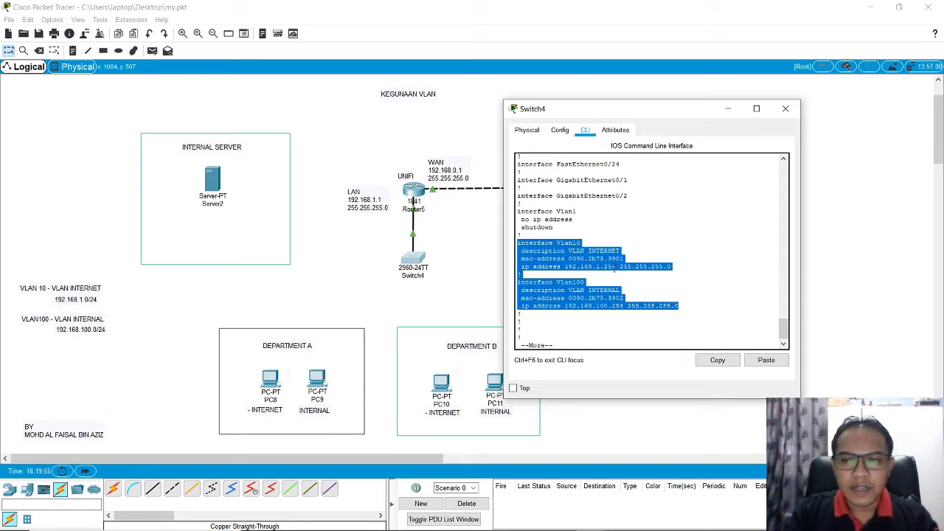
left_click(609, 274)
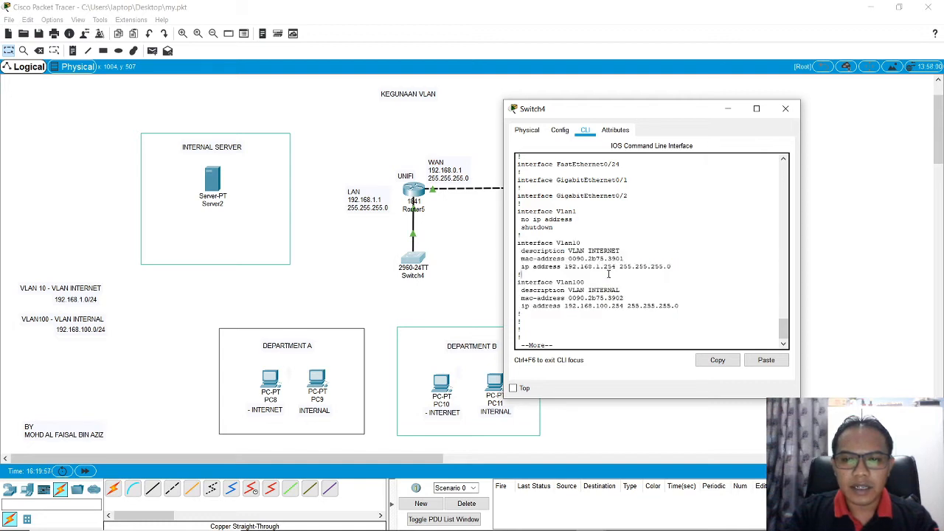
left_click_drag(566, 267, 617, 267)
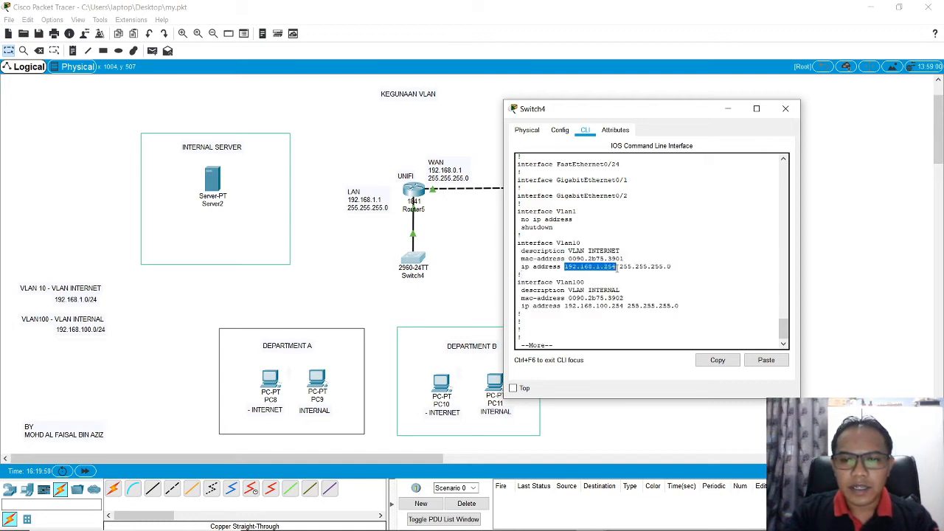
Step: Examine the IP address of interface Vlan100 in the running configuration and page through to the end of the listing
left_click(571, 312)
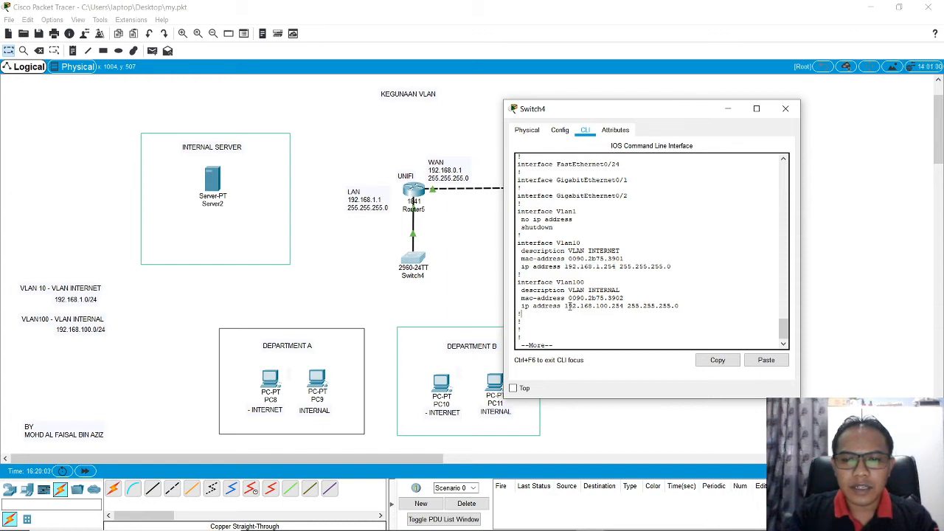
left_click_drag(565, 306, 628, 305)
left_click(707, 303)
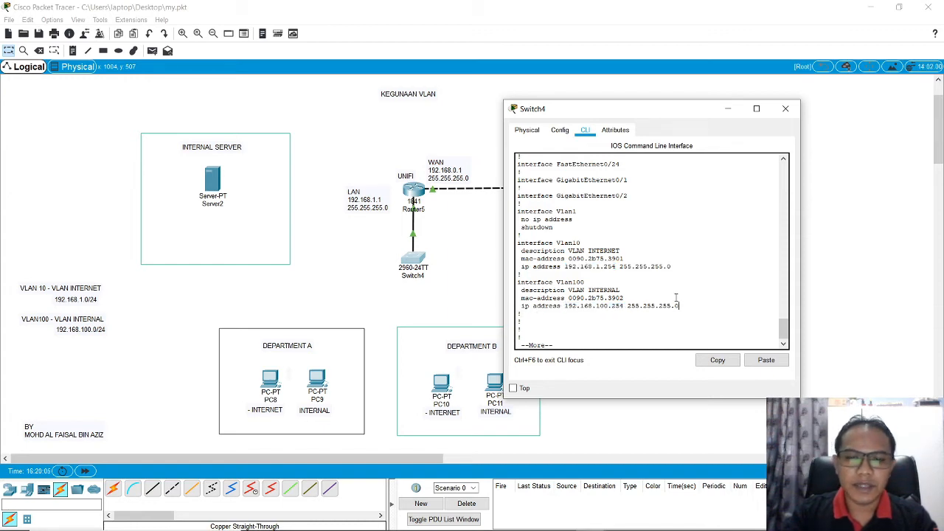
key("space")
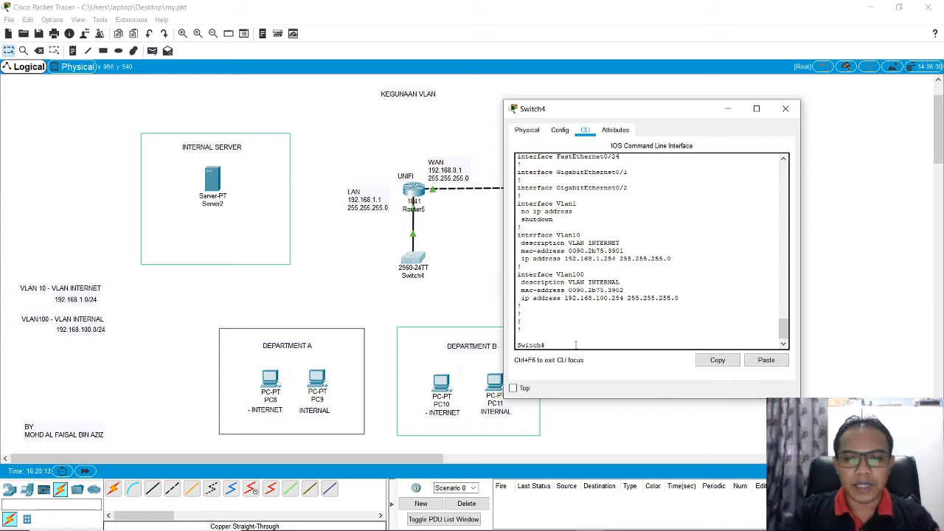
Step: Review the FastEthernet0/24 entry in the switch's running configuration and return to the command prompt
scroll(565, 293, "up", 2)
scroll(571, 292, "down", 3)
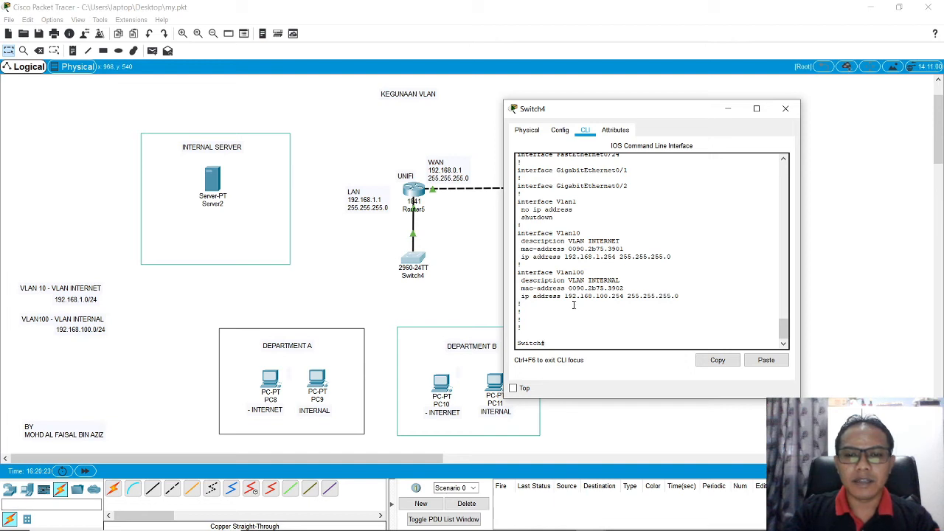
scroll(573, 305, "up", 3)
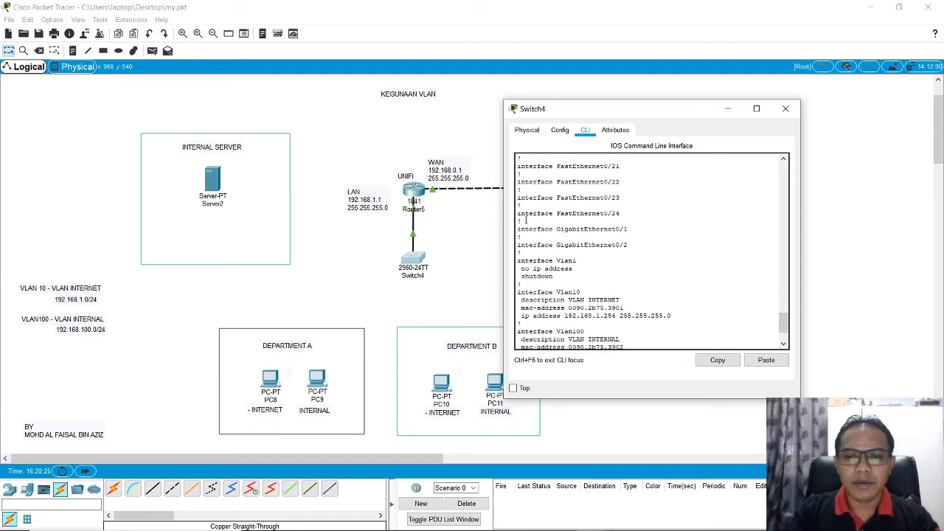
left_click_drag(519, 213, 626, 211)
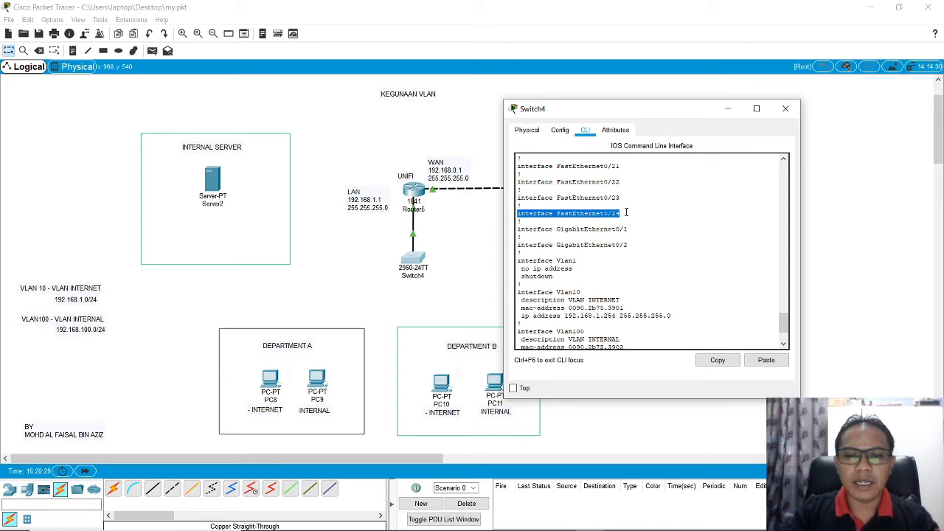
scroll(618, 224, "down", 3)
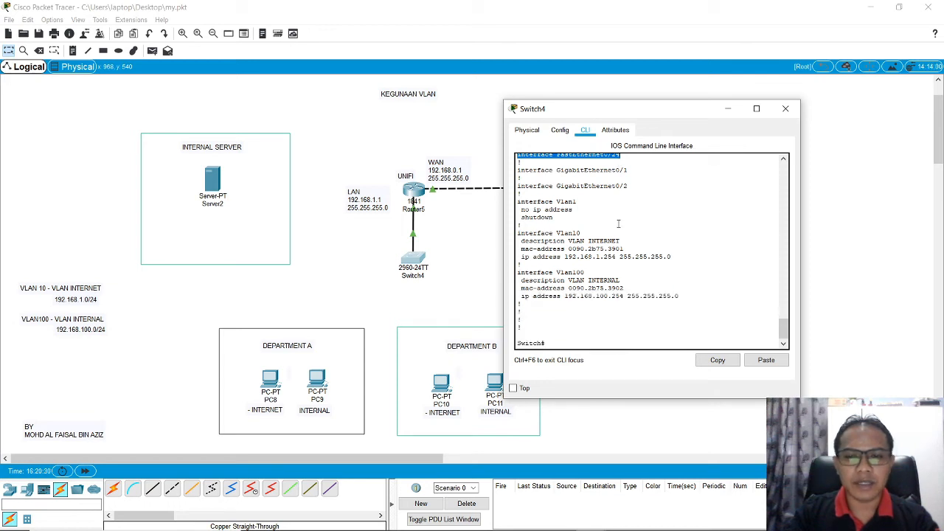
left_click(567, 338)
scroll(566, 338, "up", 1)
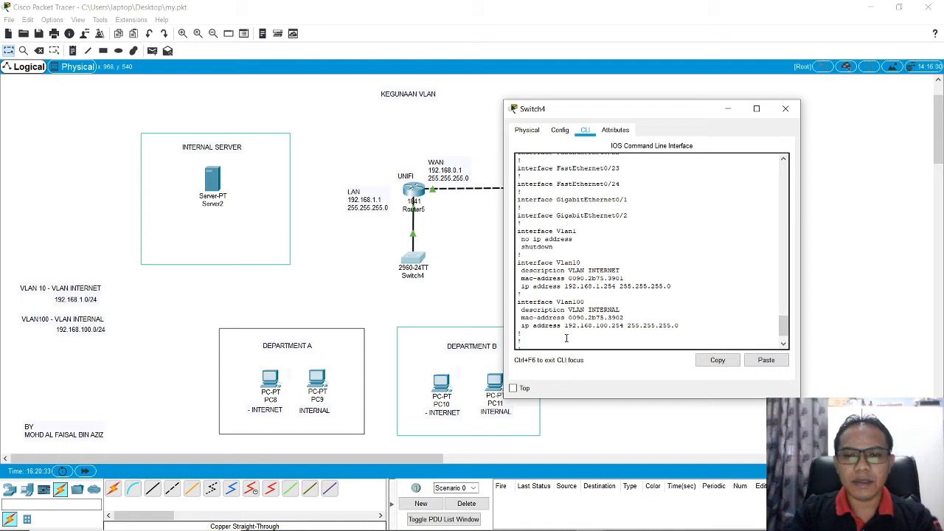
scroll(567, 338, "down", 1)
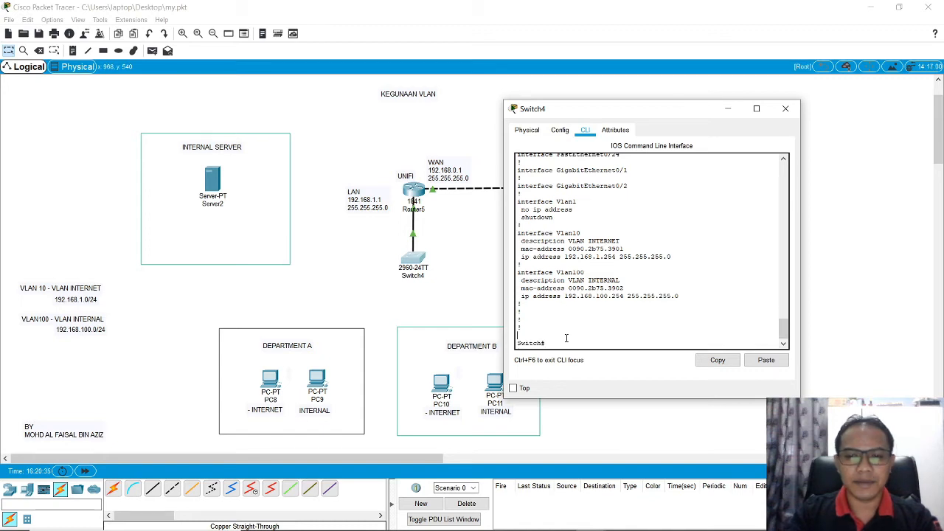
Step: Enter the switch's global configuration mode with conf t and open interface fastEthernet 0/24 for configuration
type("conf t")
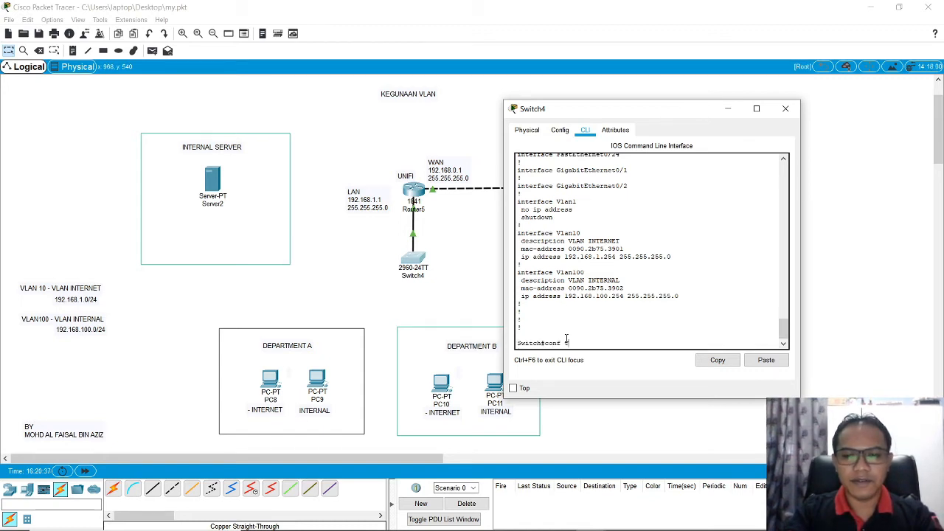
key("Return")
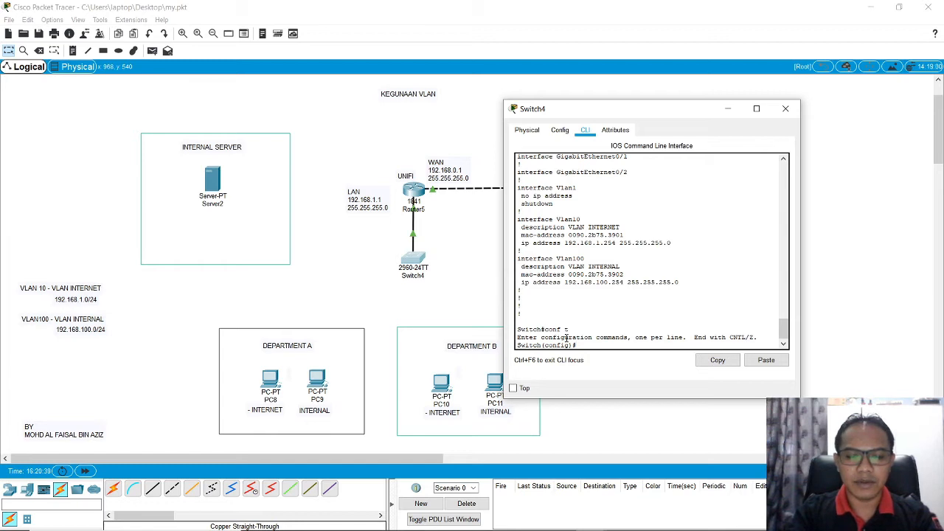
type("int")
key("Tab")
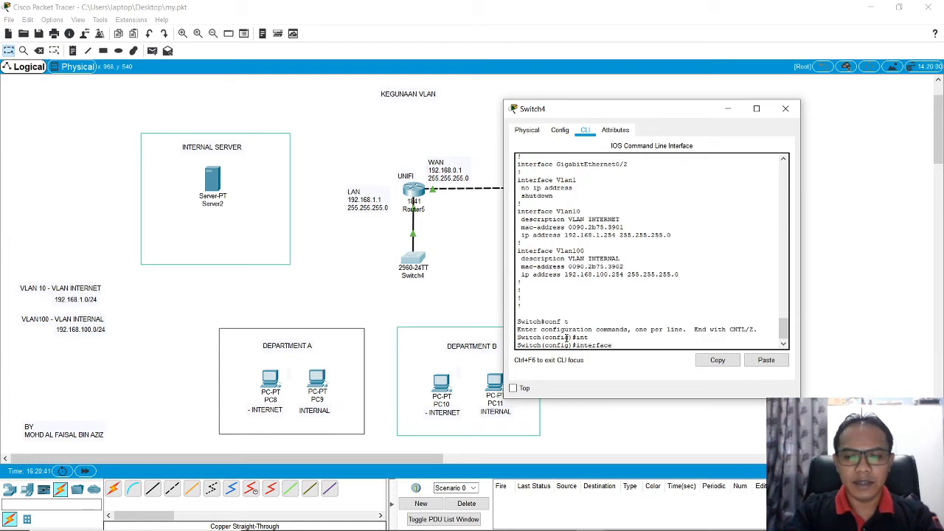
type("fas")
key("Tab")
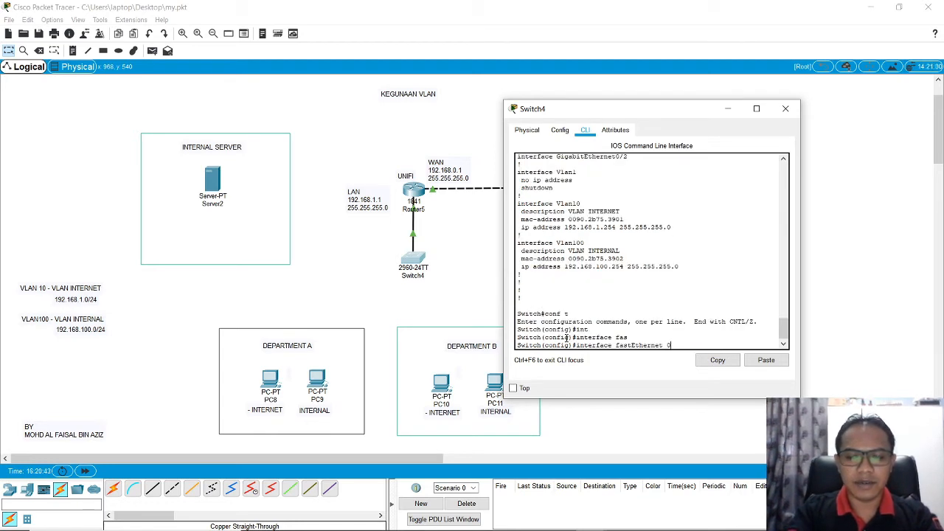
type("0/24")
key("Return")
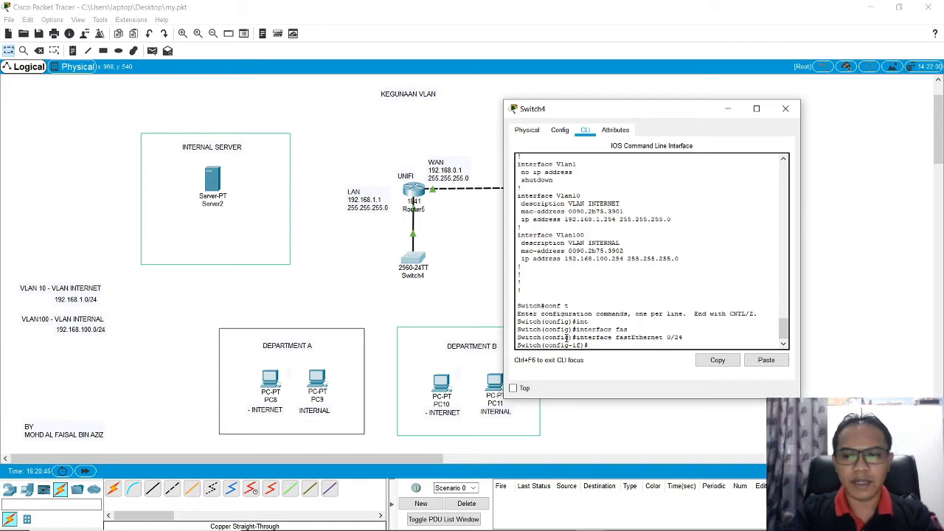
Step: Assign the FastEthernet 0/24 port to VLAN 10 with switchport access vlan 10
type("sw")
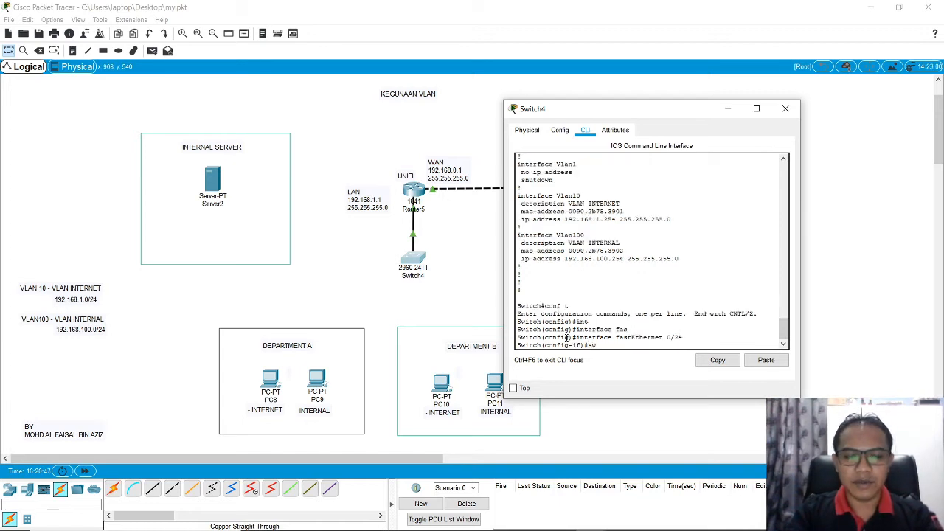
key("Tab")
type("ac")
key("Tab")
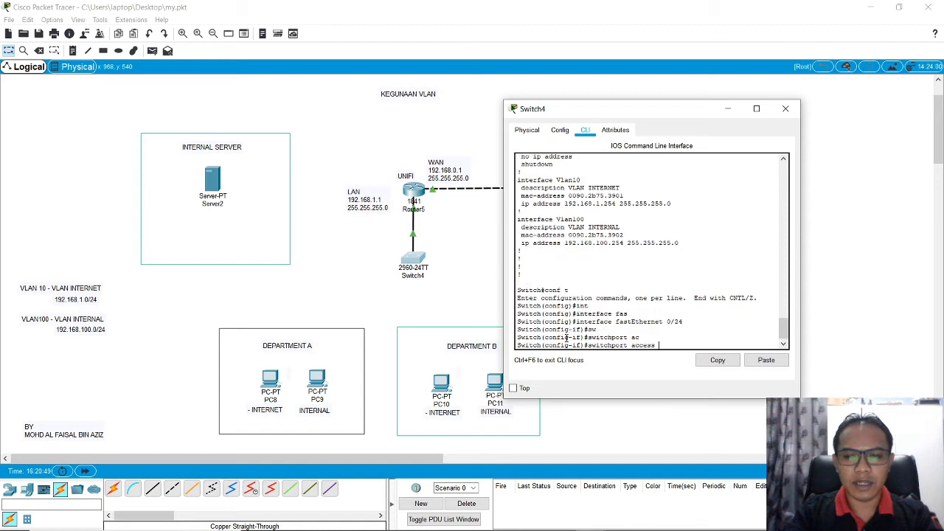
type("v")
key("Tab")
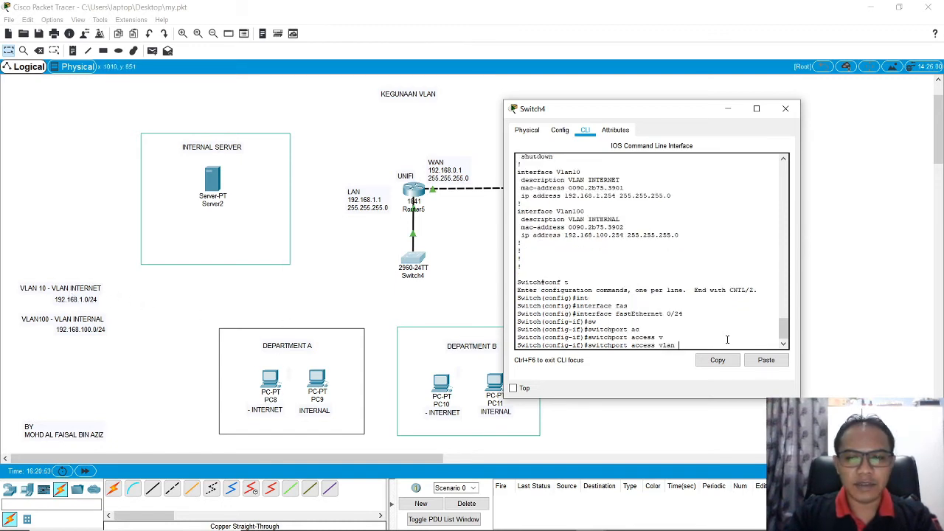
type("10")
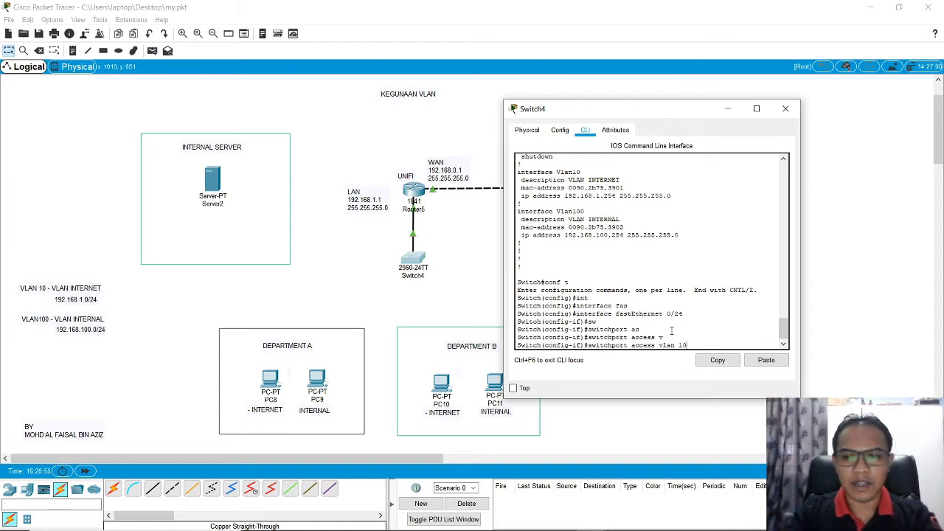
key("Return")
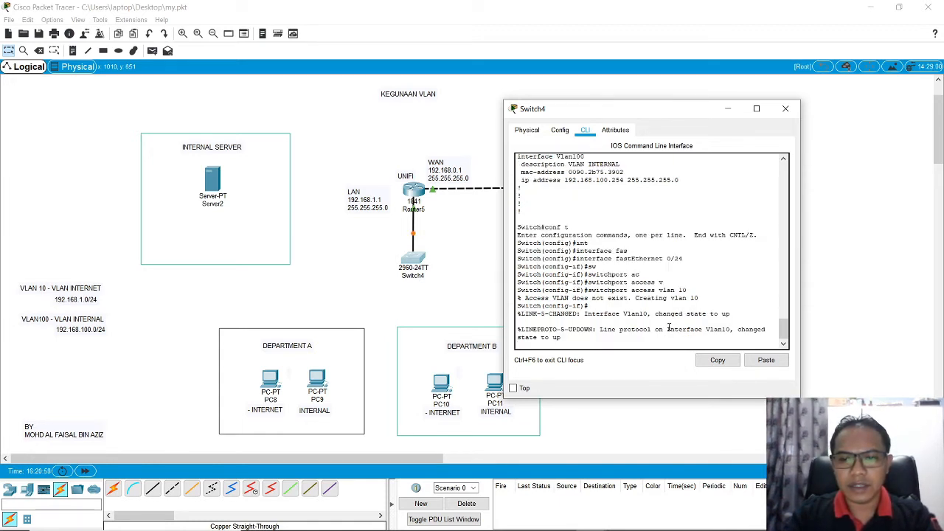
Step: Exit the interface and global configuration modes to the switch's privileged prompt
left_click_drag(668, 329, 668, 337)
left_click(652, 339)
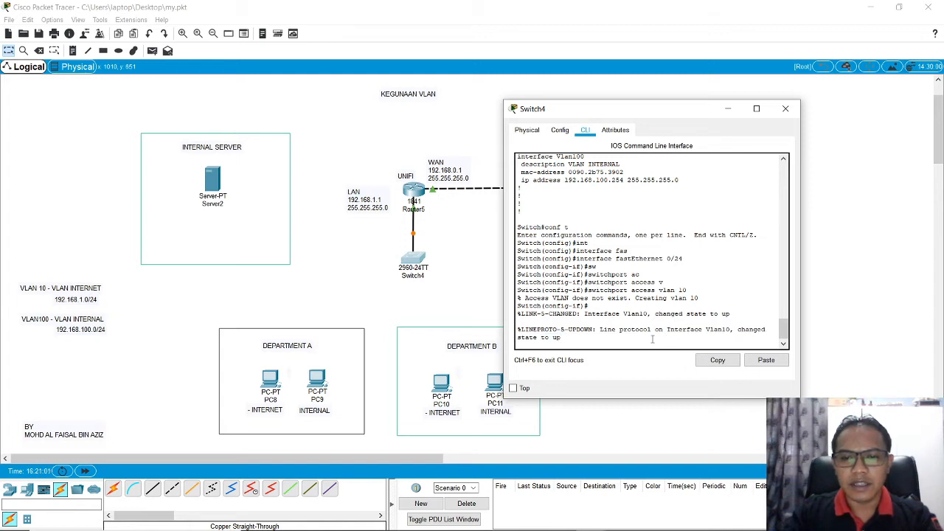
key("Return")
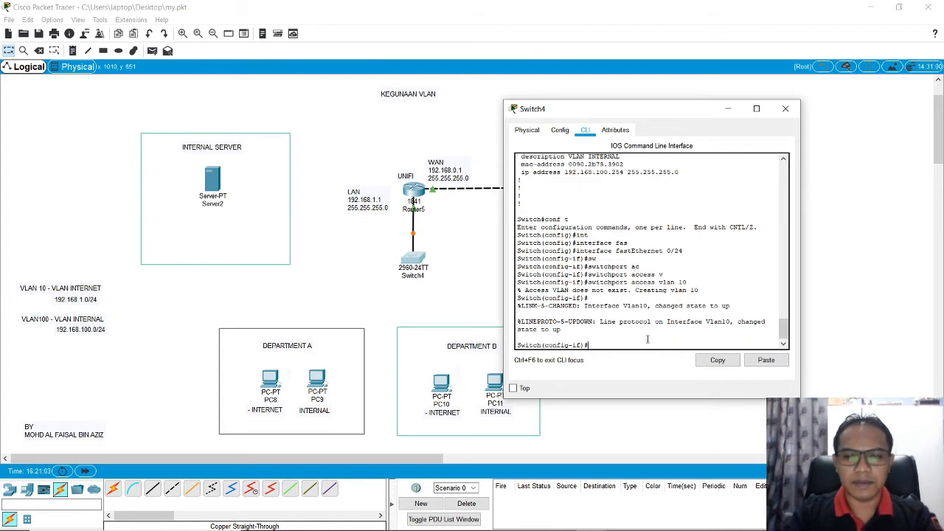
type("exit")
key("Return")
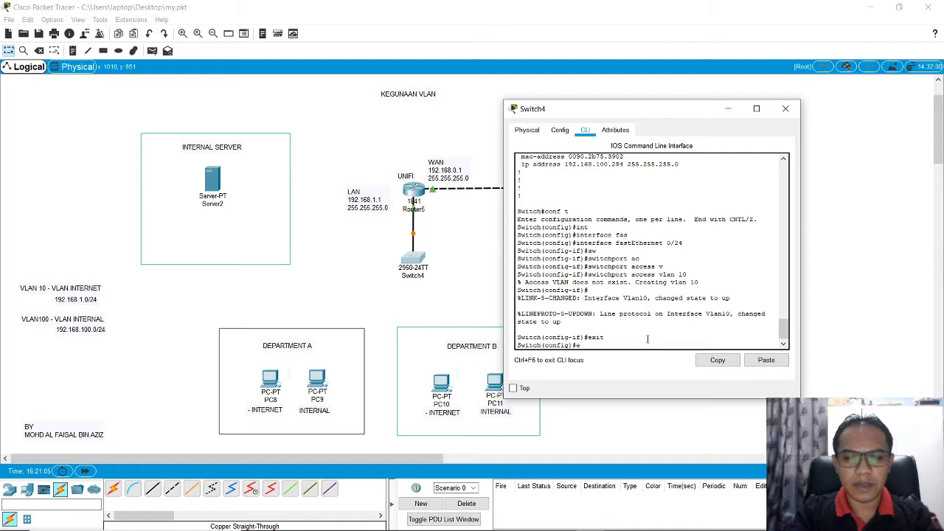
type("exit")
key("Return")
key("Return")
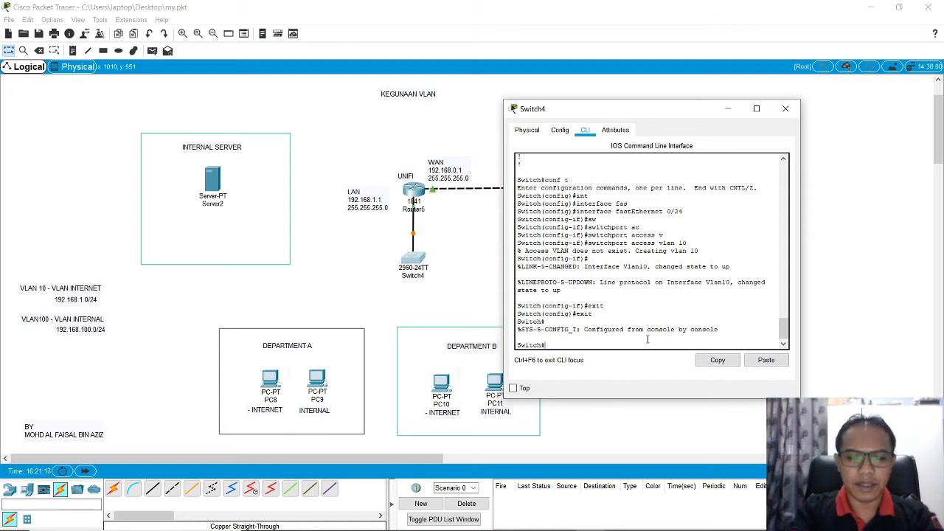
Step: Ping the router's LAN address 192.168.1.1 from the switch twice and examine the success rate
type("ping 1")
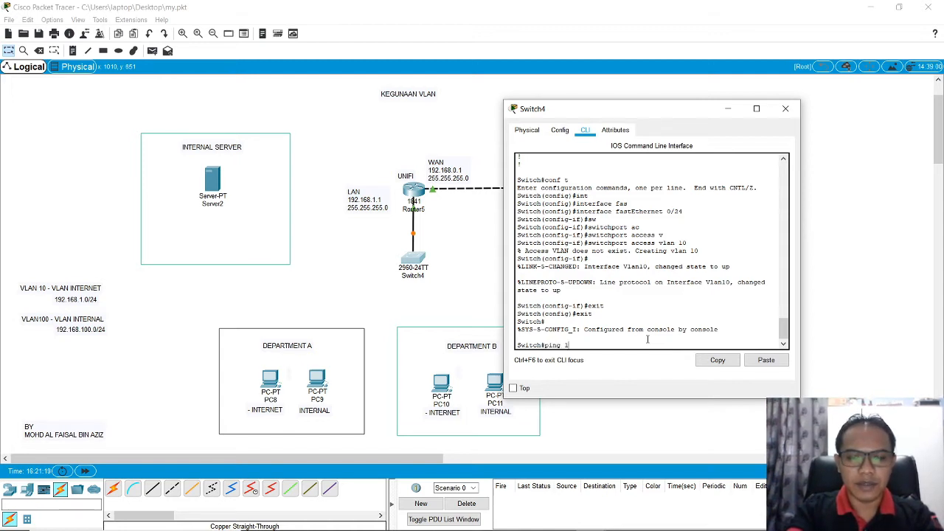
type("92.168.1.1")
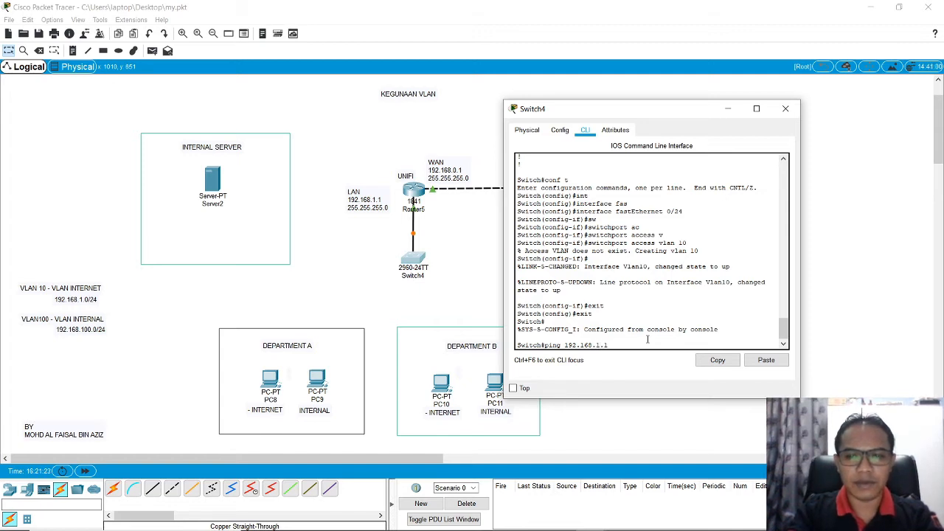
key("Return")
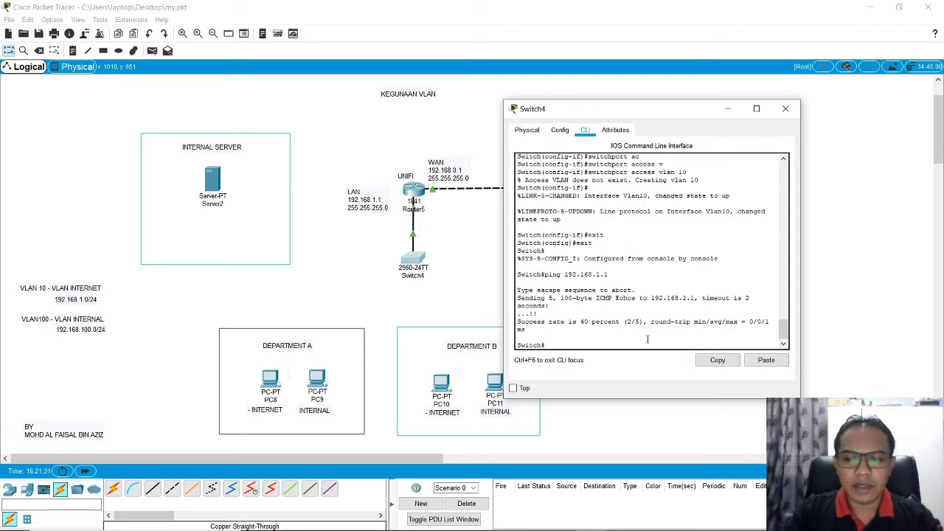
key("Up")
key("Return")
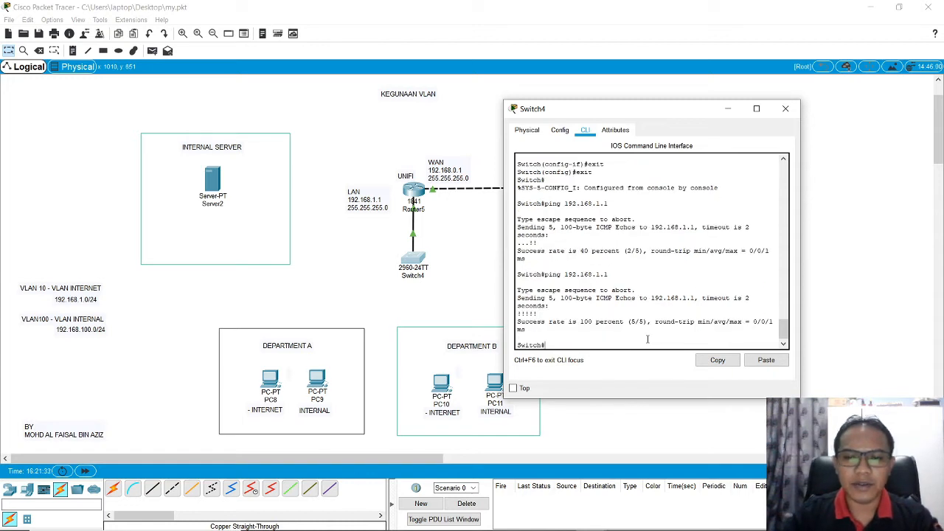
left_click_drag(518, 322, 540, 329)
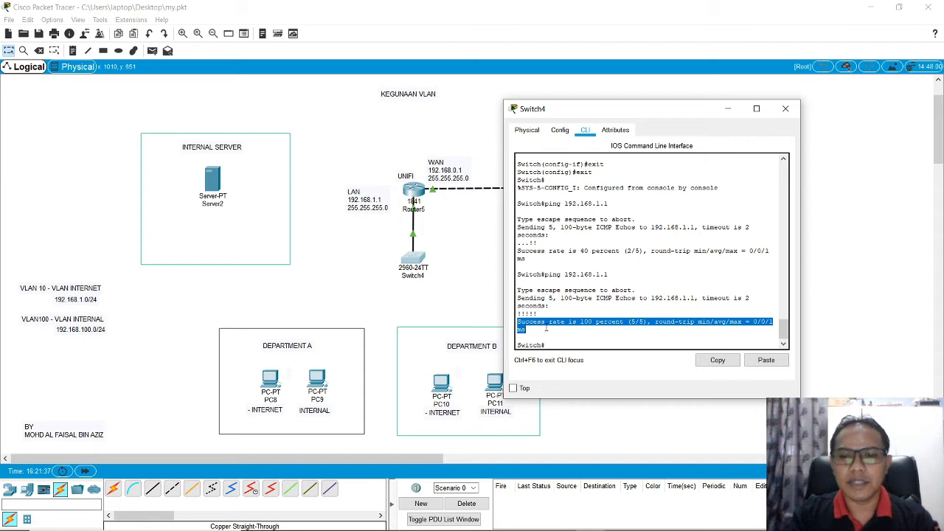
left_click(571, 340)
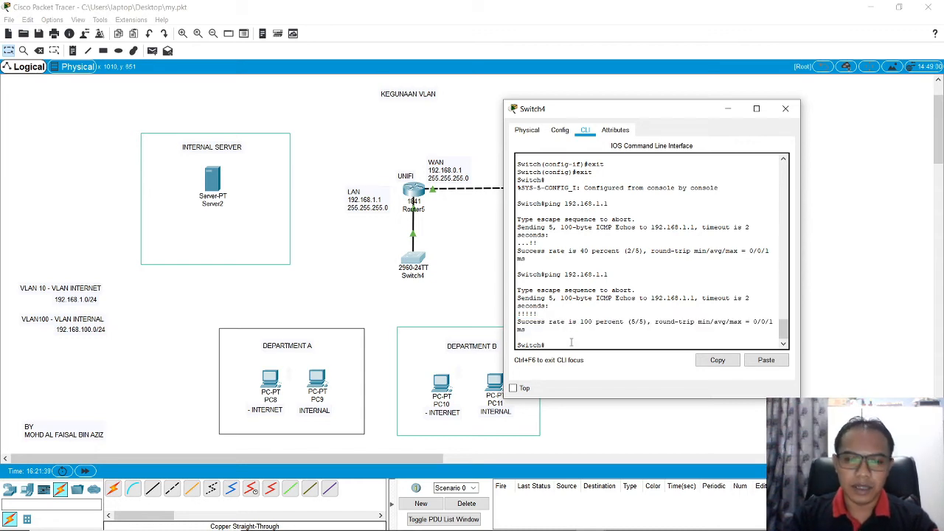
Step: Display the switch's running configuration with sh run and examine the VLAN assignment under FastEthernet0/24
scroll(571, 340, "up", 1)
scroll(571, 340, "up", 1)
scroll(572, 336, "down", 3)
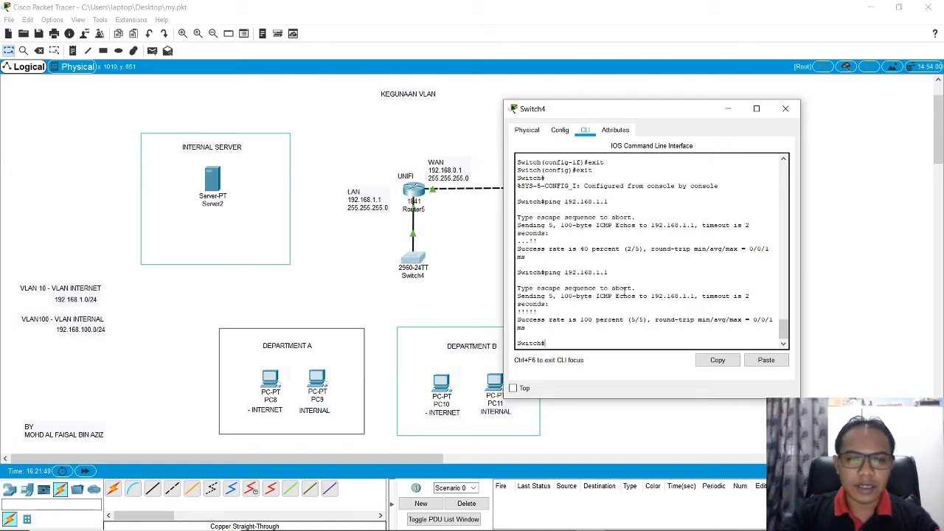
scroll(624, 291, "up", 4)
scroll(612, 310, "down", 4)
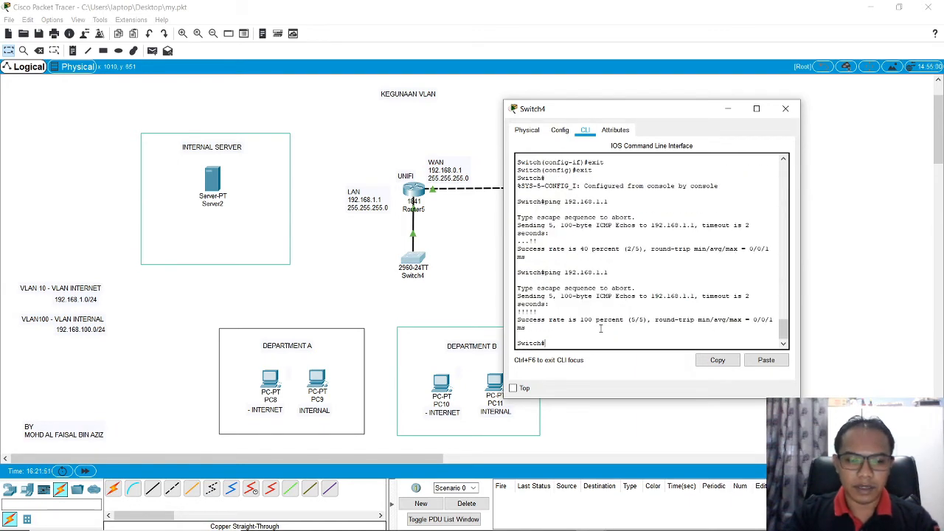
type("sh run")
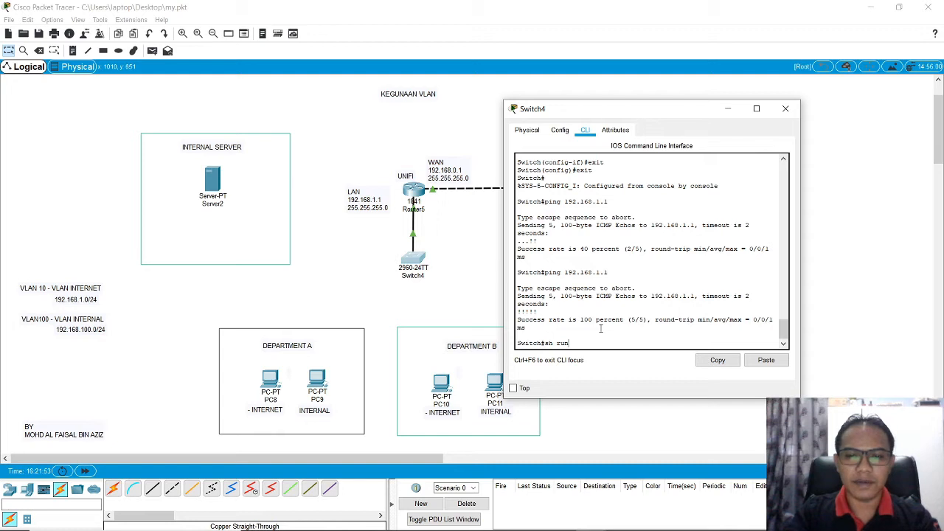
key("Return")
key("space")
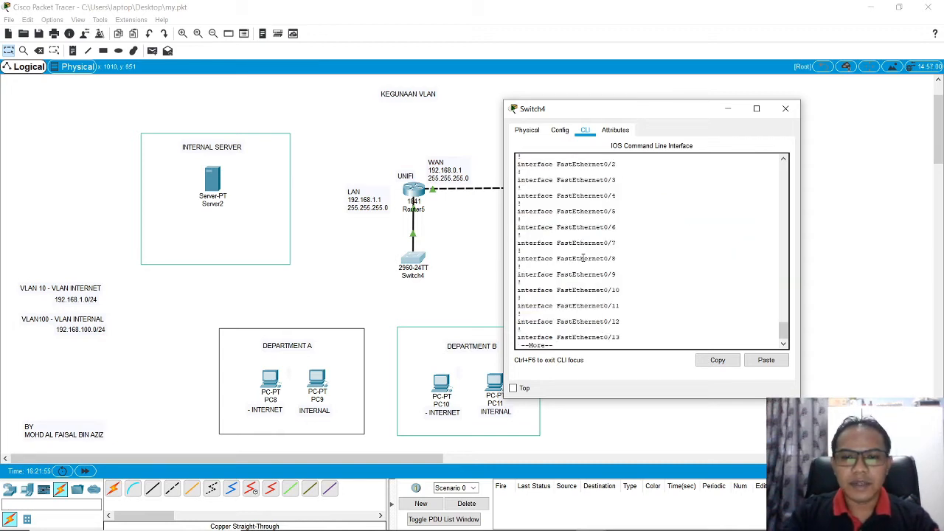
key("space")
key("space")
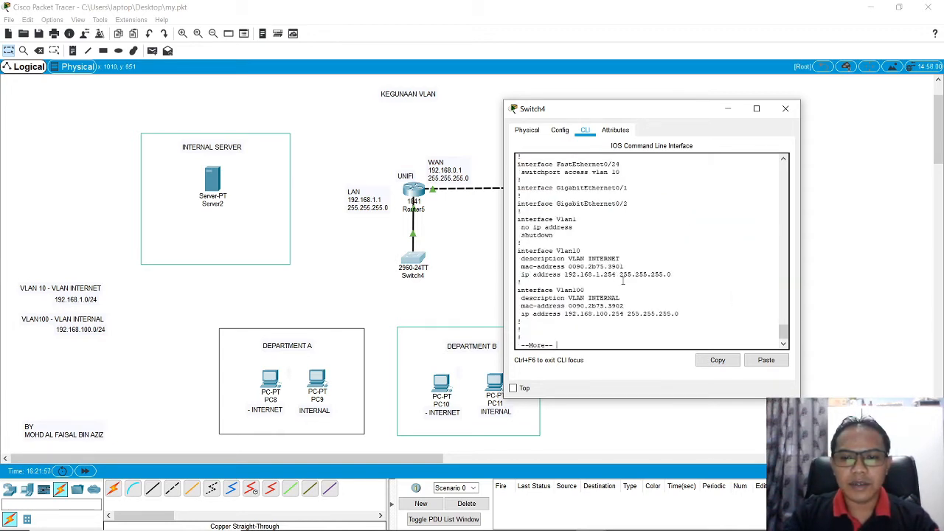
scroll(623, 281, "up", 1)
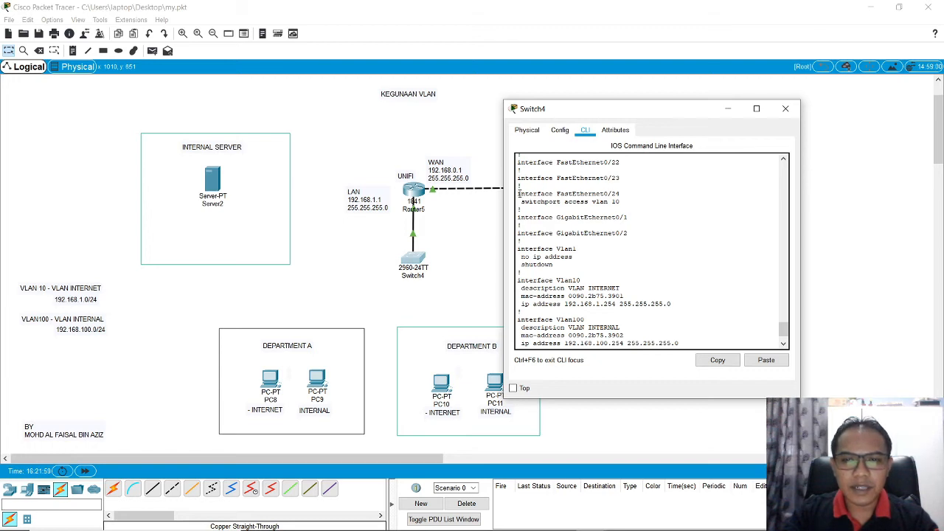
left_click_drag(518, 195, 633, 208)
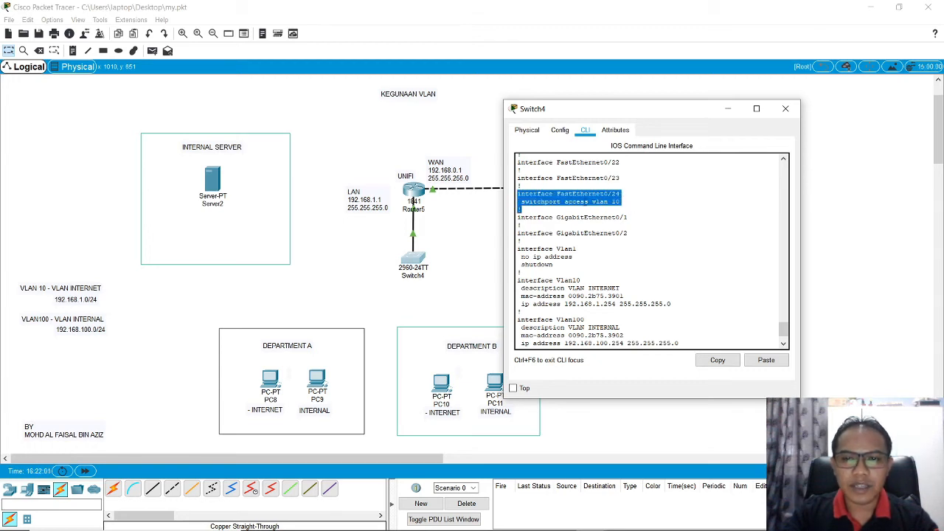
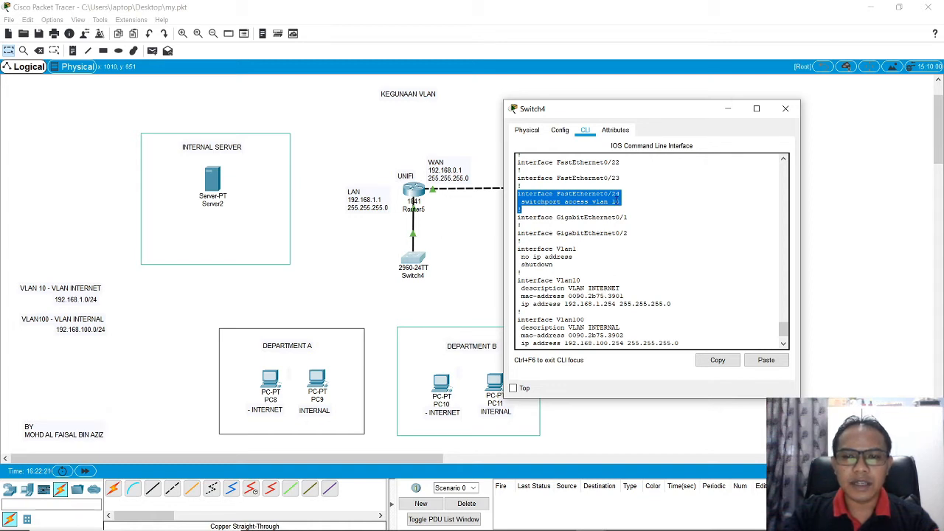
Step: Examine the VLAN interface entries at the end of the running configuration, quit the listing and close the switch window
scroll(623, 224, "down", 2)
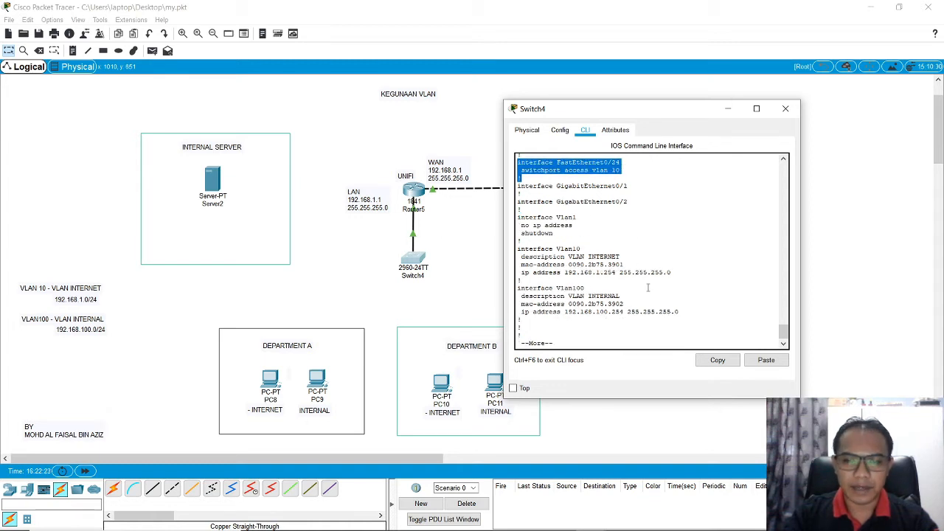
left_click(605, 342)
key("ctrl+c")
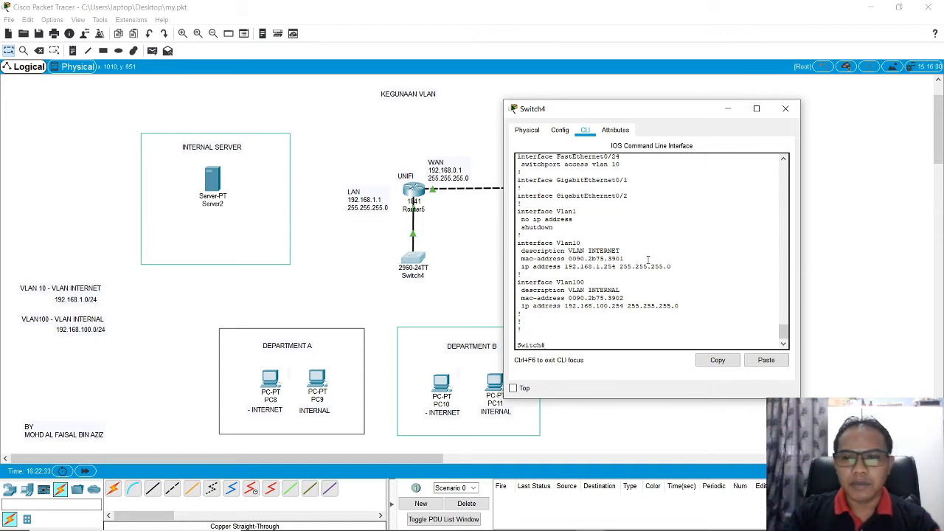
scroll(648, 259, "up", 1)
scroll(648, 260, "down", 2)
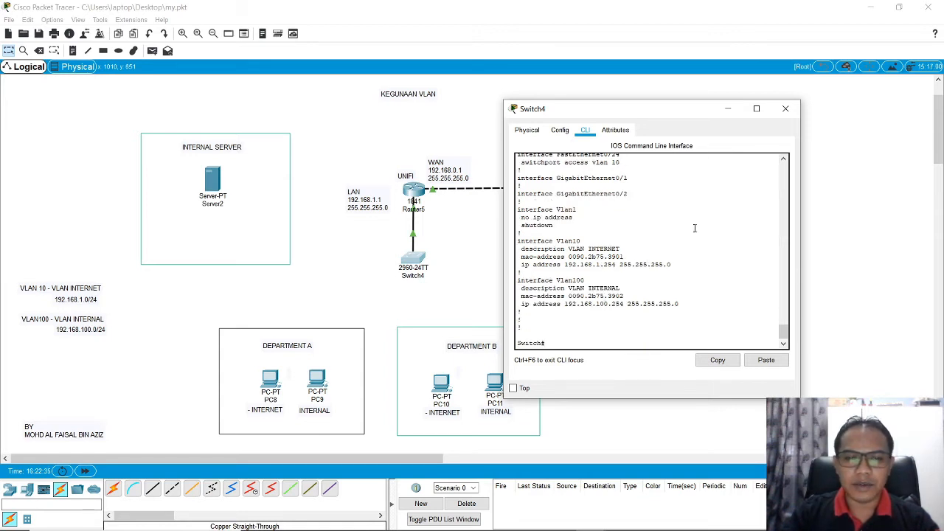
left_click(786, 108)
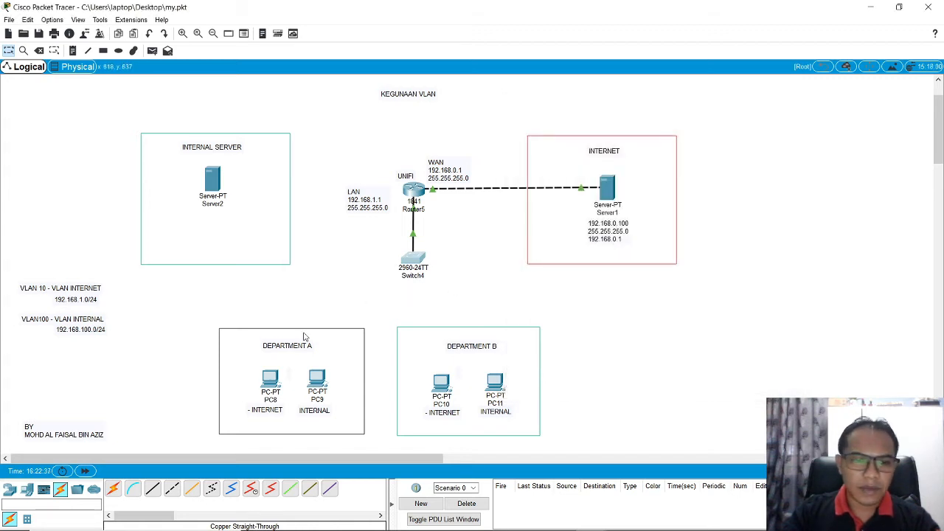
Step: Connect PC8 in Department A to FastEthernet0/1 on Switch4 with a copper straight-through cable
left_click(153, 488)
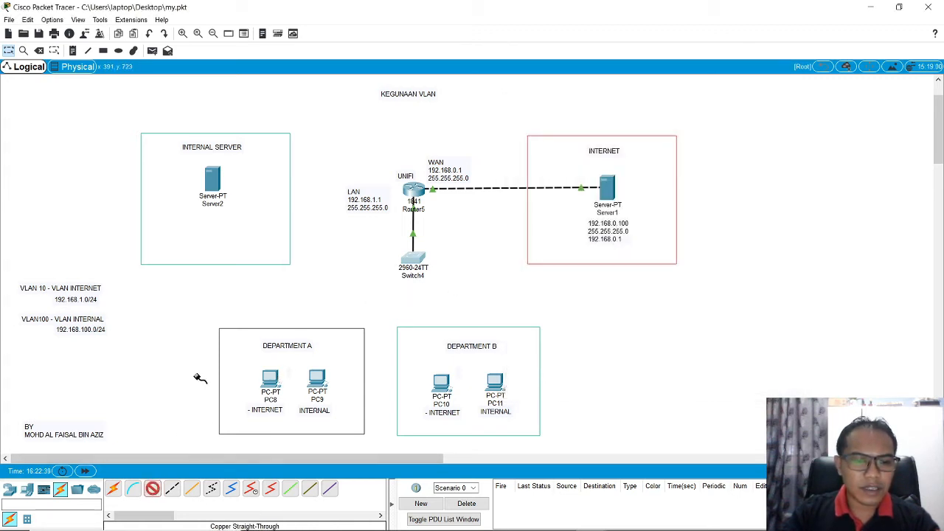
left_click(270, 382)
left_click(304, 419)
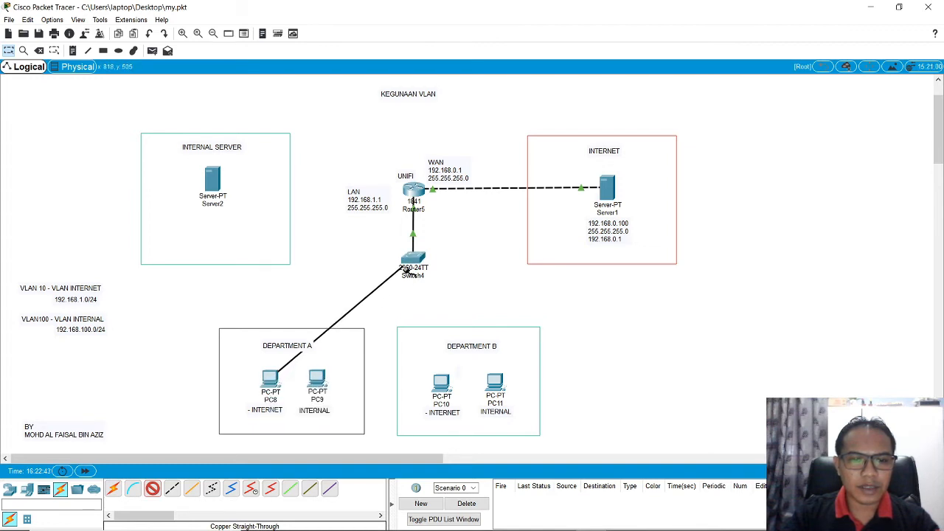
left_click(406, 271)
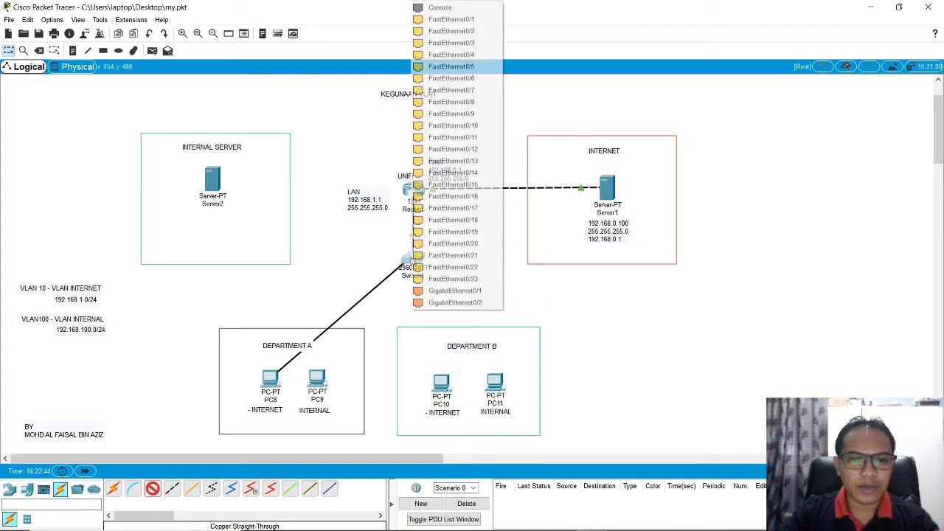
left_click(466, 22)
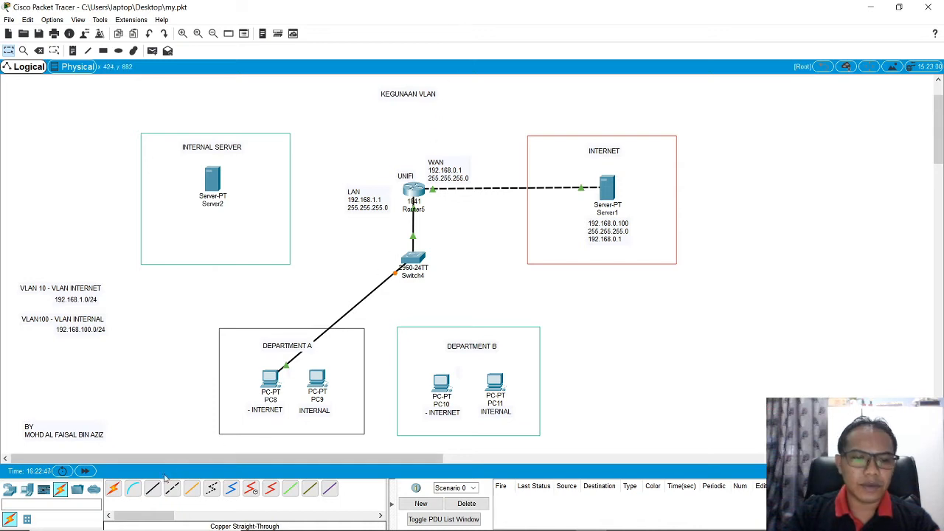
Step: Connect PC10 in Department B to FastEthernet0/2 on Switch4 with a copper straight-through cable
left_click(439, 383)
left_click(457, 424)
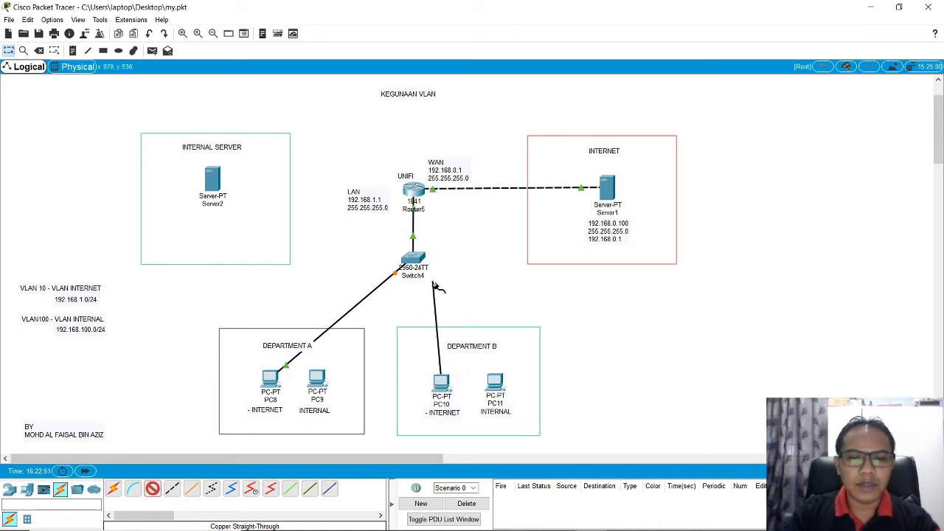
left_click(415, 258)
left_click(459, 20)
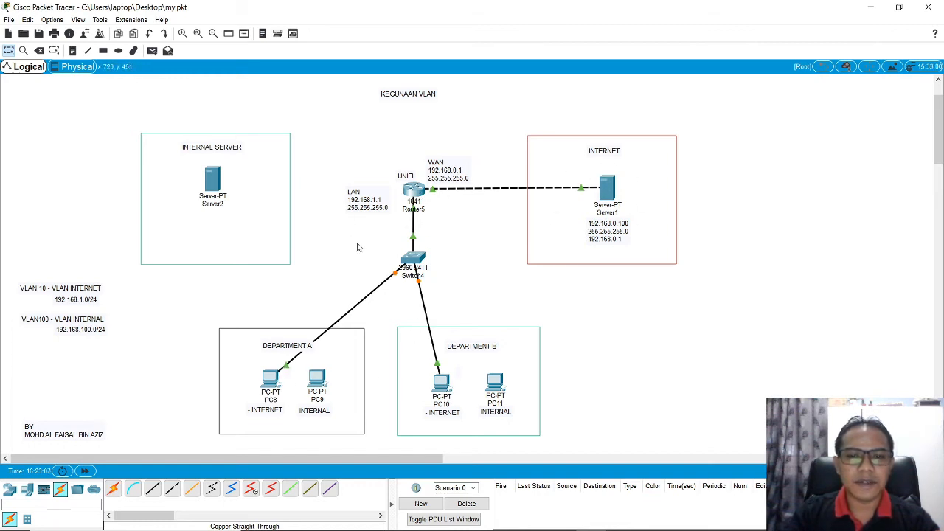
Step: Reopen Switch4's command line and examine the FastEthernet0/1 and FastEthernet0/2 entries in the listed running configuration
left_click(413, 258)
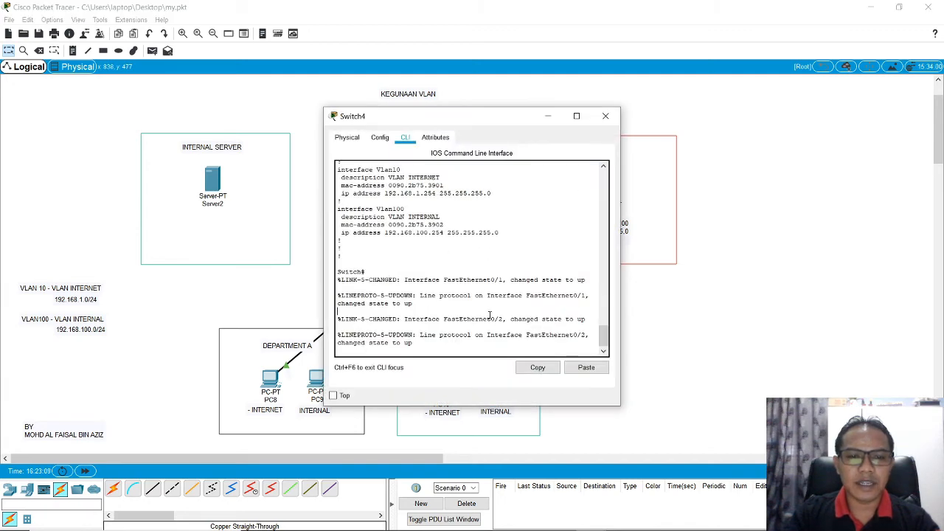
key("Return")
key("Return")
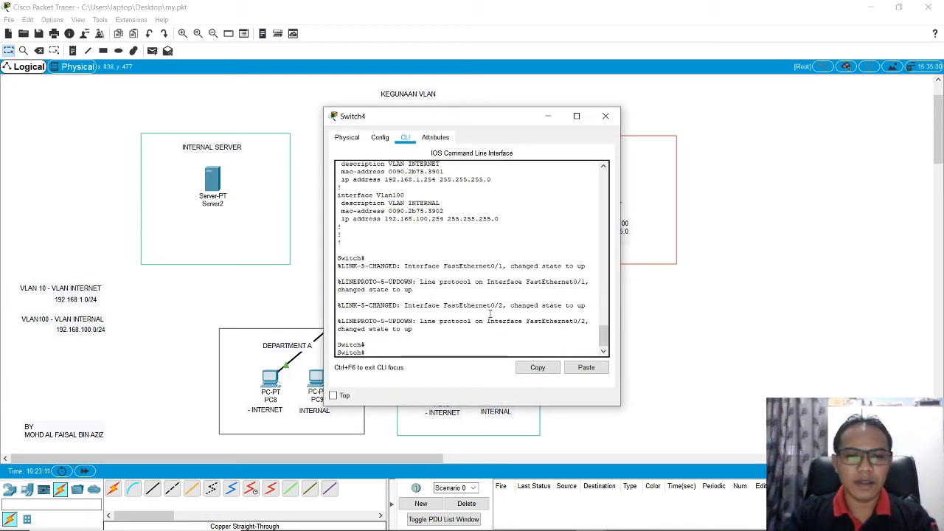
scroll(533, 205, "up", 5)
scroll(533, 205, "up", 12)
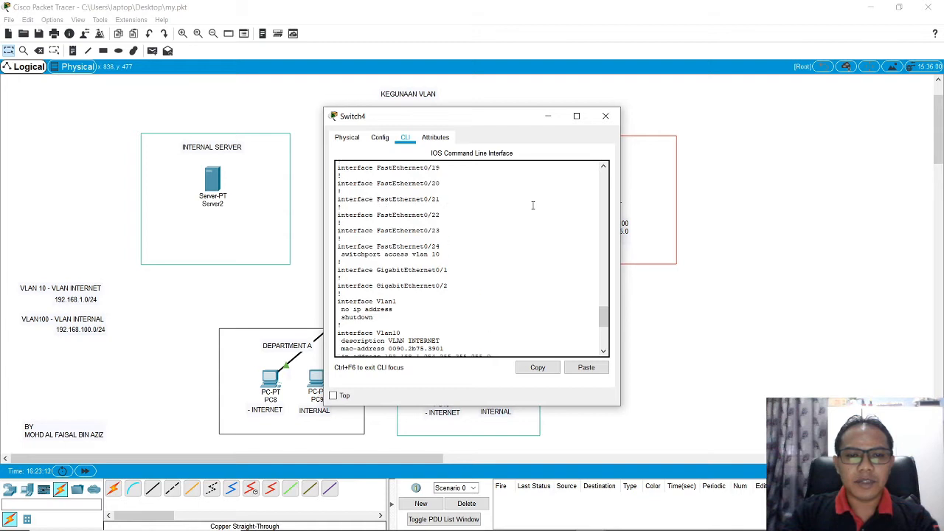
scroll(532, 205, "up", 4)
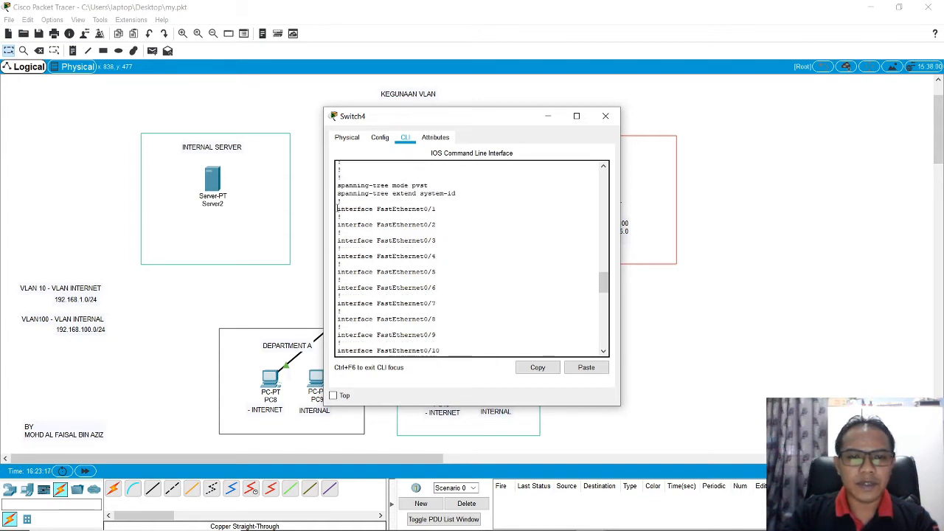
left_click_drag(338, 209, 444, 224)
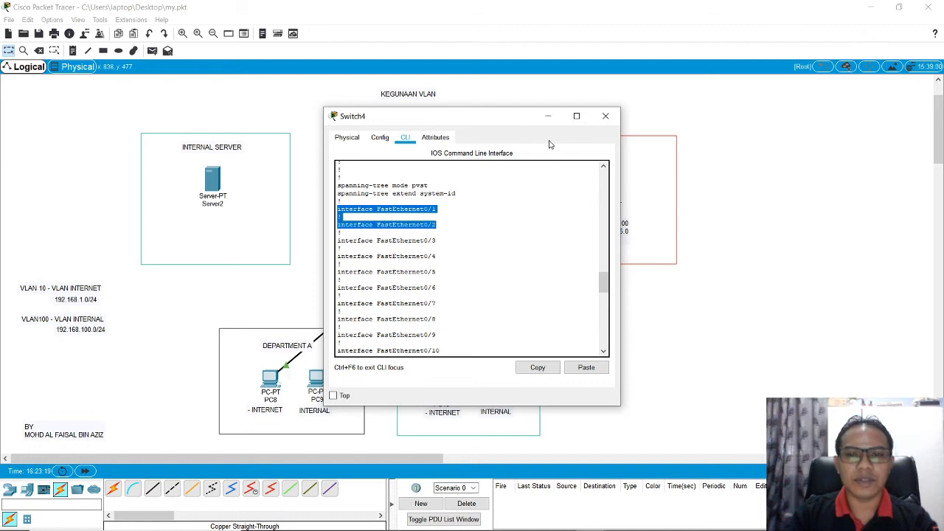
scroll(506, 292, "down", 15)
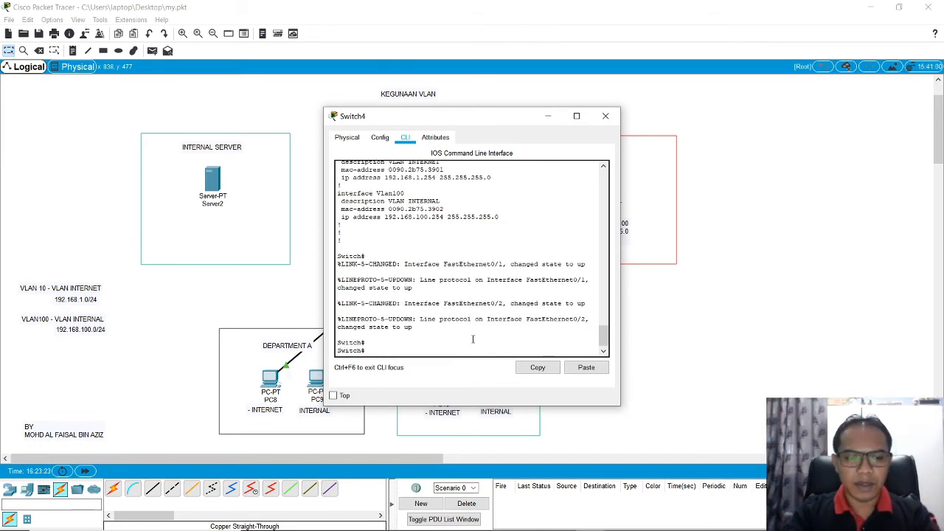
Step: Enter global configuration mode on the switch with conf t and open interface fastEthernet 0/1 for configuration
type("co")
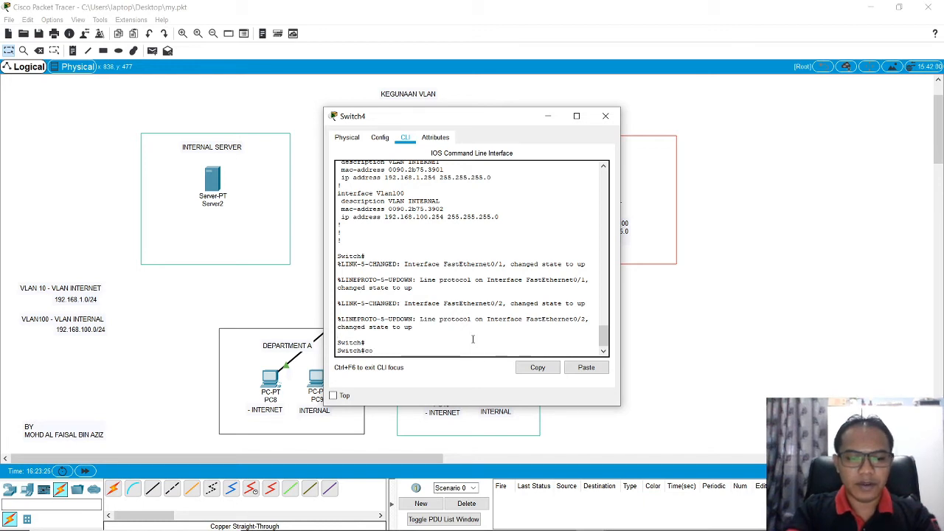
type("nf t")
key("Return")
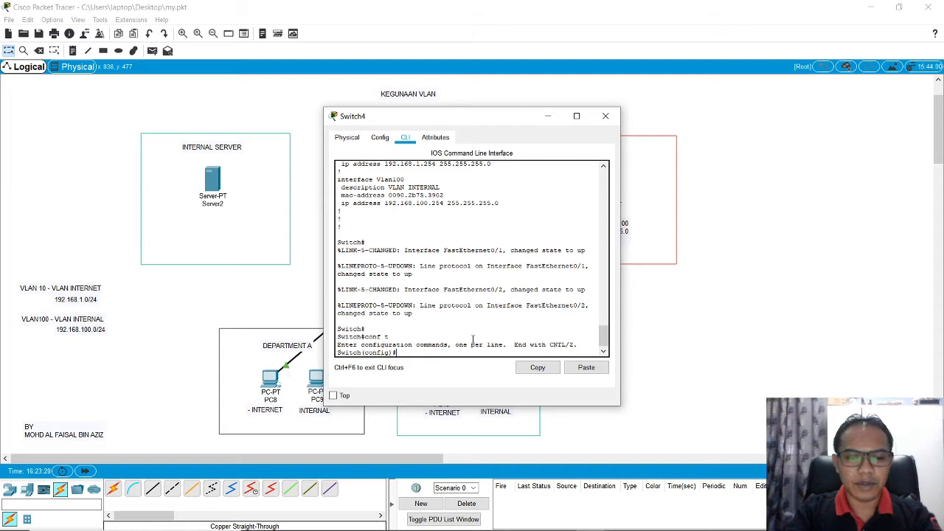
type("int")
key("Tab")
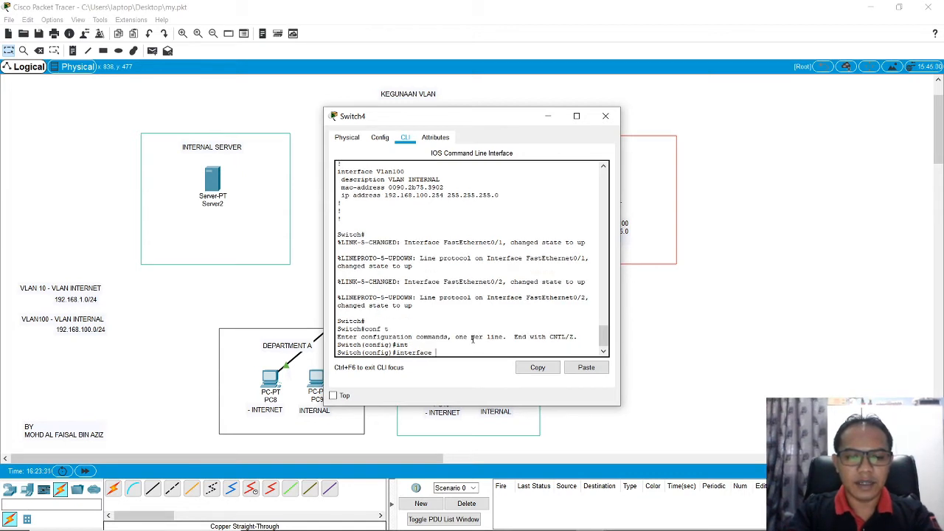
type("fas")
key("Tab")
type("0")
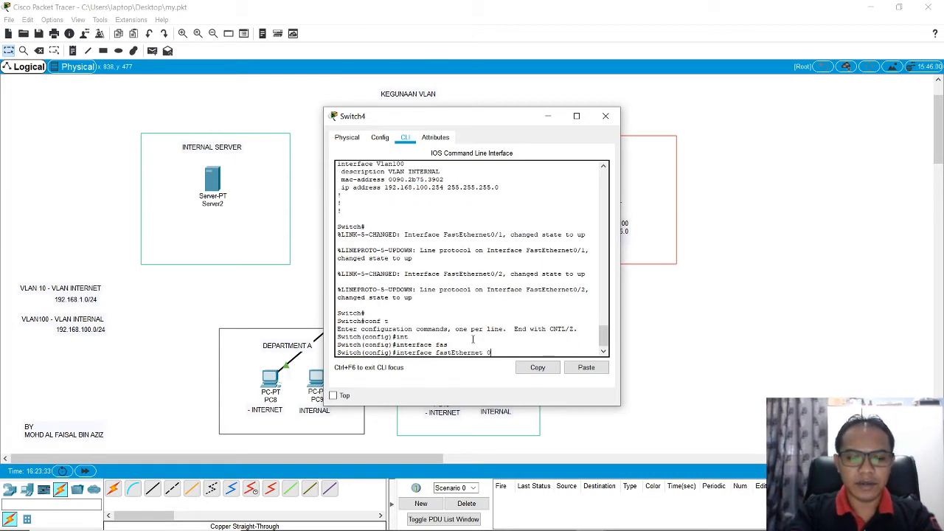
type("/1")
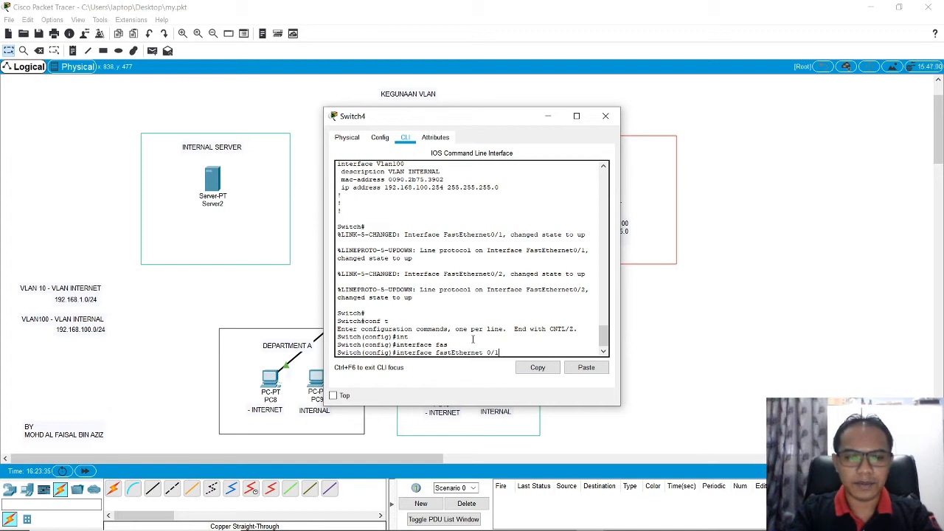
key("Return")
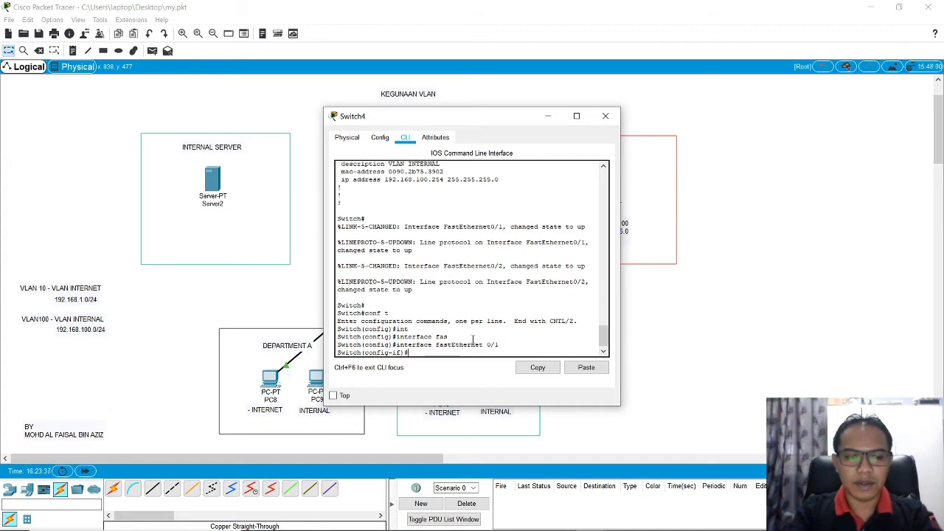
Step: Assign the FastEthernet 0/1 port to VLAN 10 with switchport access vlan 10
type("sw")
key("Tab")
type("ac")
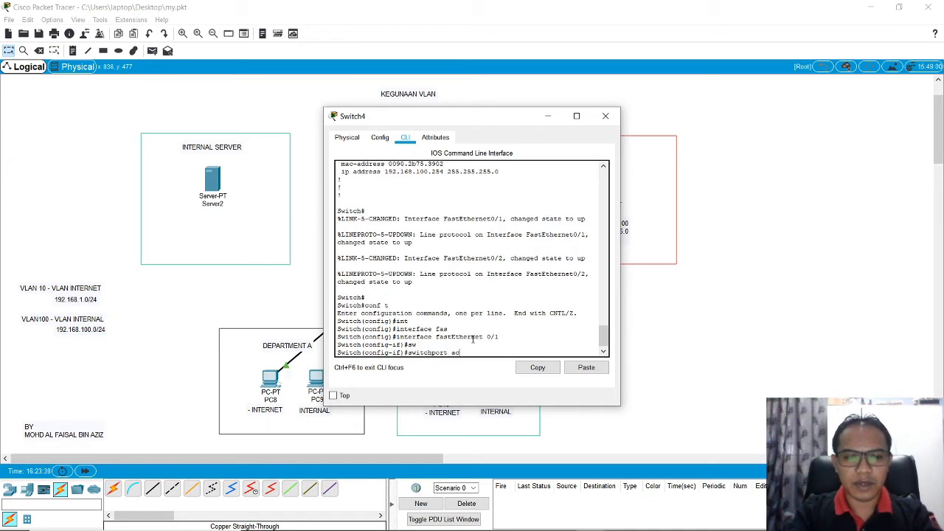
key("Tab")
type("vl")
key("Tab")
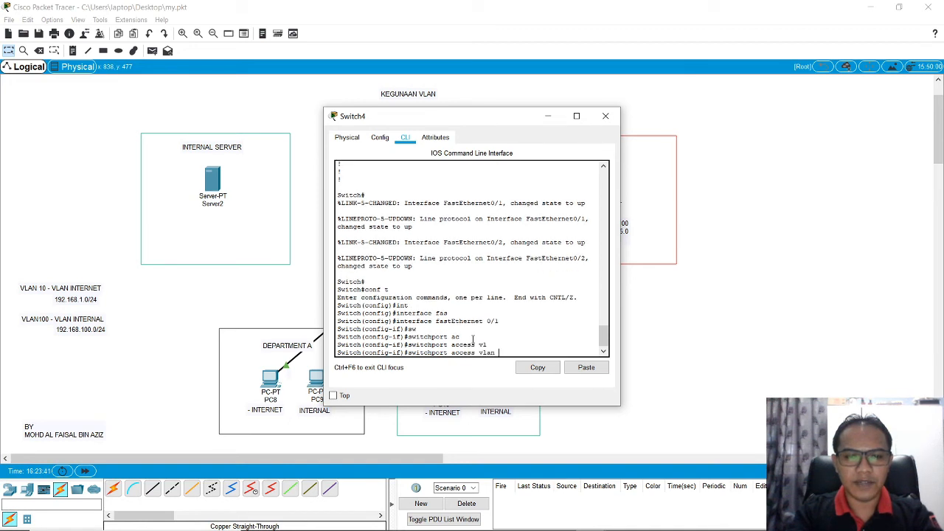
type("10")
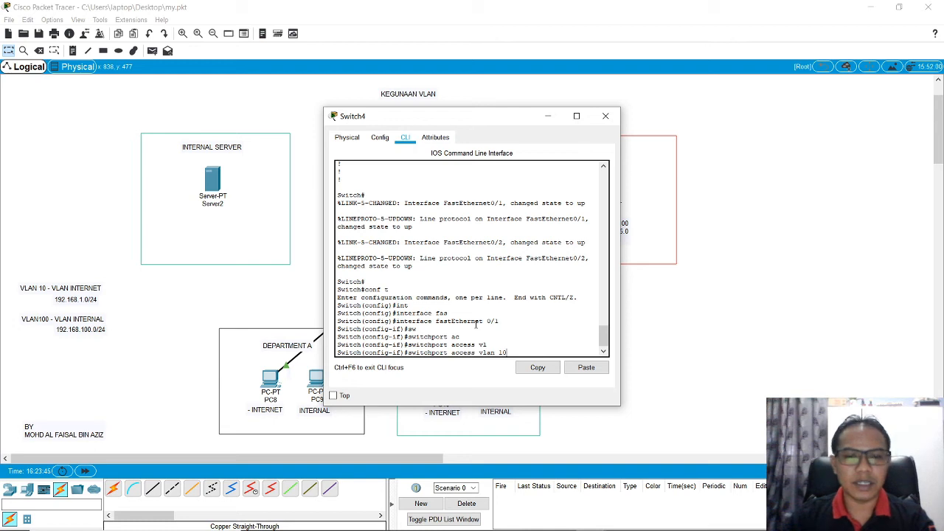
key("Return")
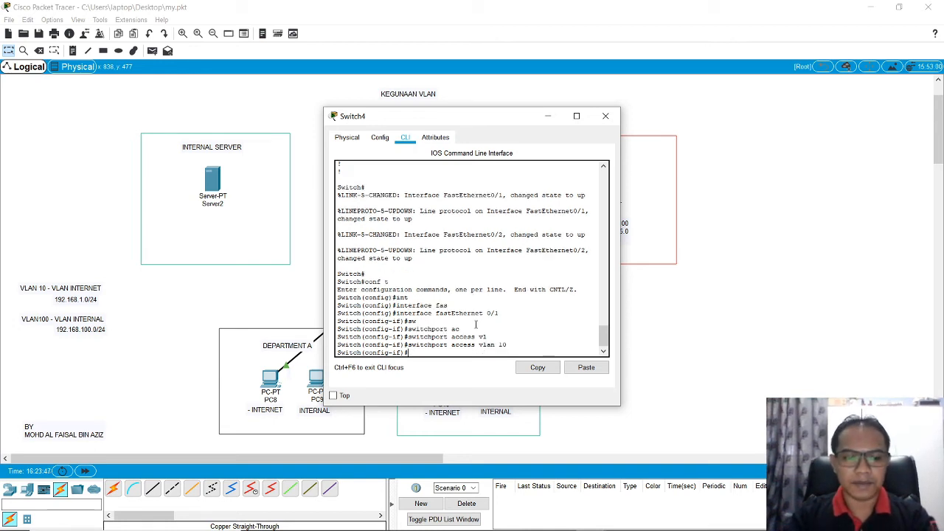
Step: Set the description of the FastEthernet 0/1 port to PC8-INTERNET
type("desc")
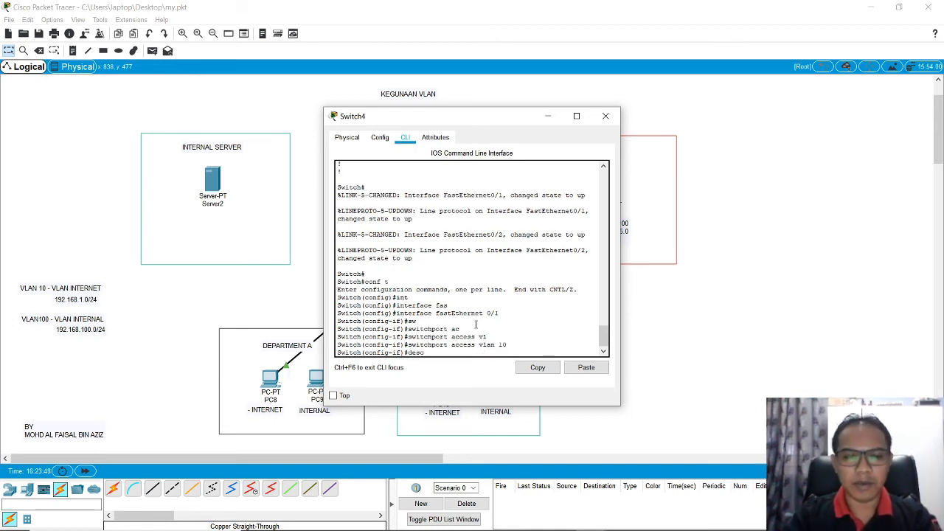
key("Tab")
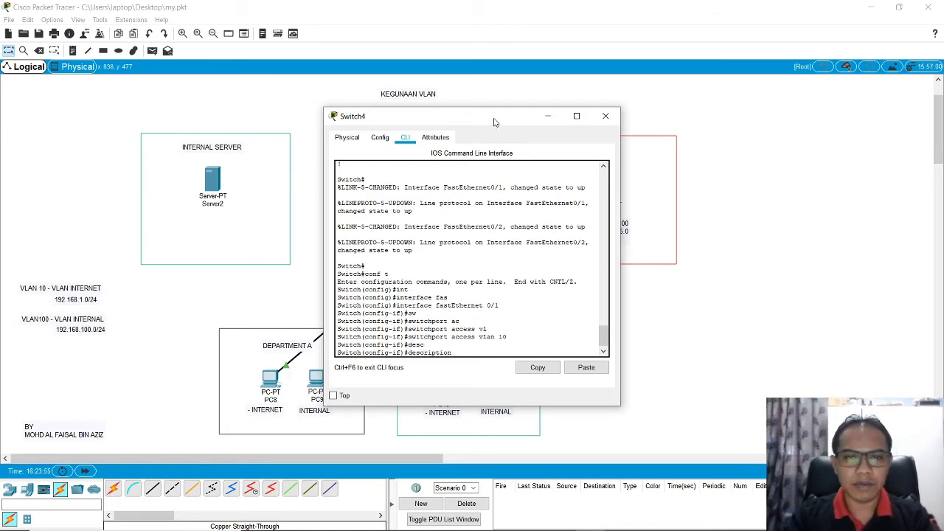
left_click_drag(495, 120, 476, 67)
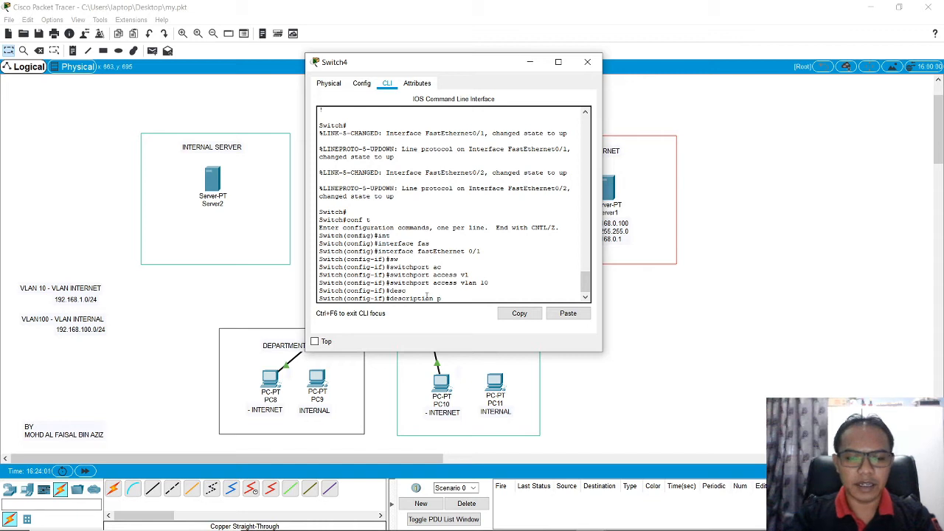
type("PC8-")
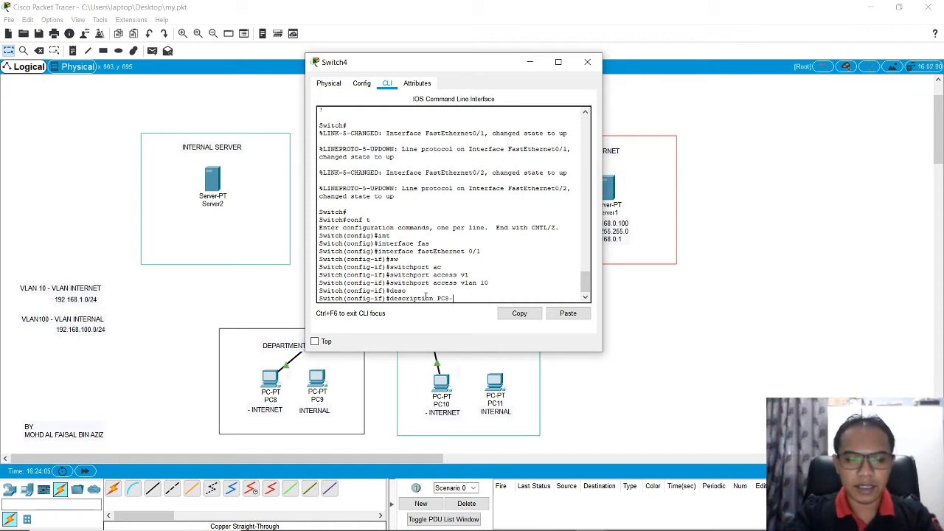
type("INTE")
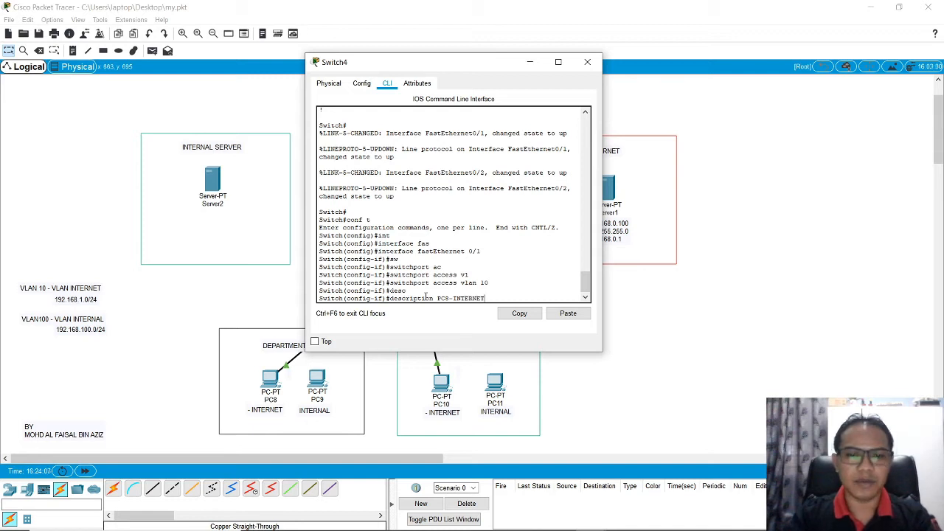
type("RNET")
key("Return")
Step: Enable the FastEthernet 0/1 port with no shutdown
type("nfig-if)#")
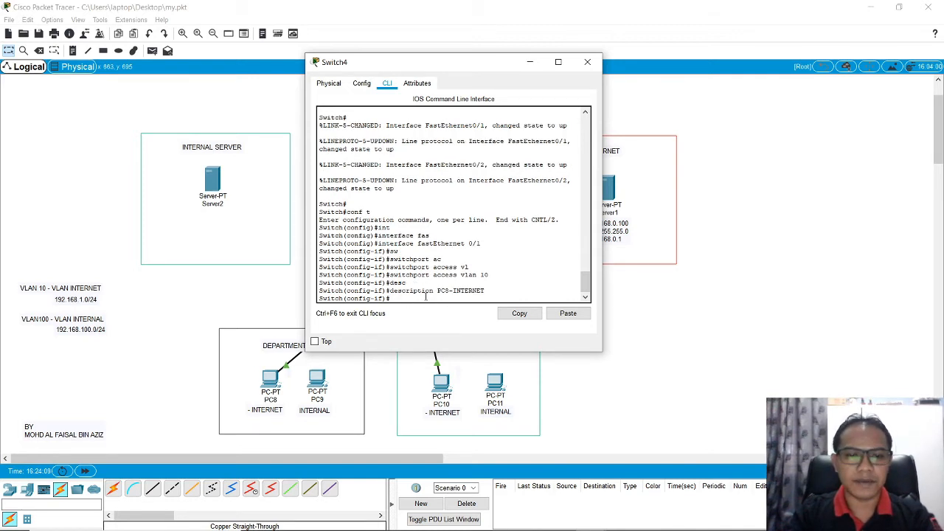
type("o")
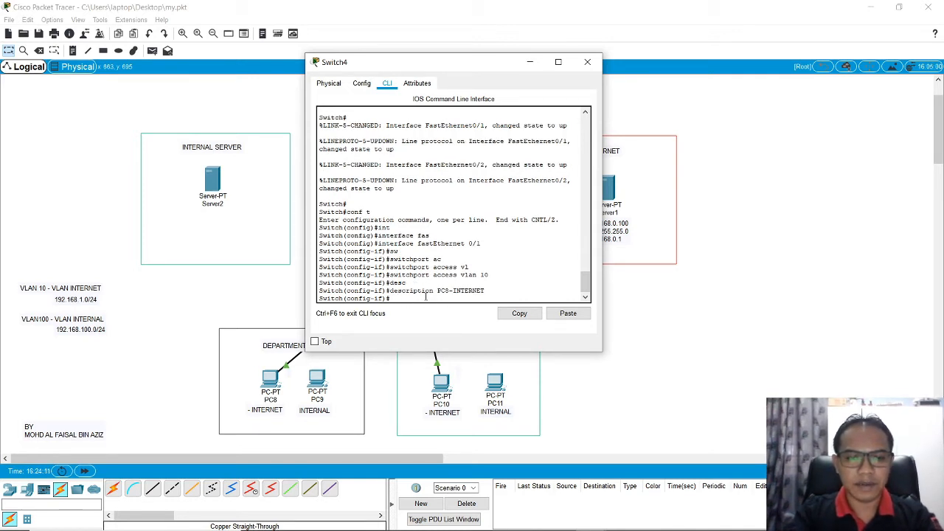
type(" sh")
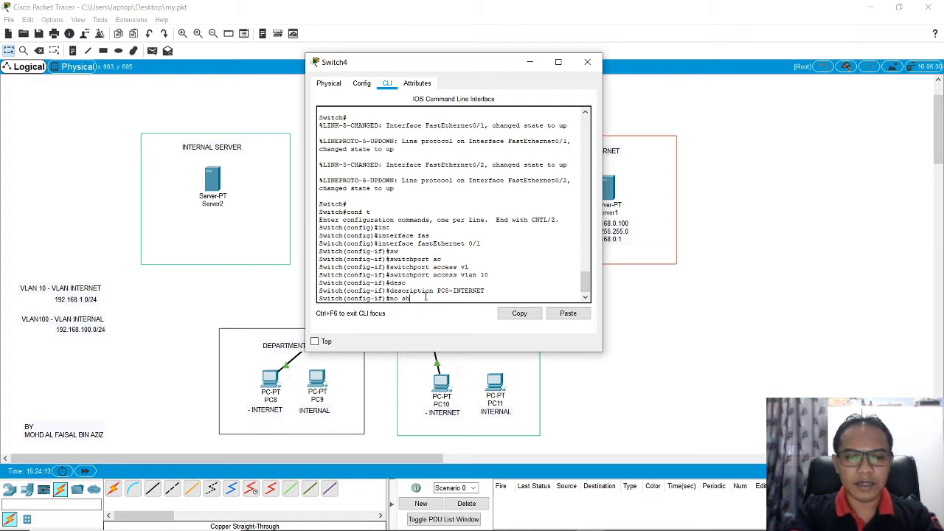
type("utdown")
key("Return")
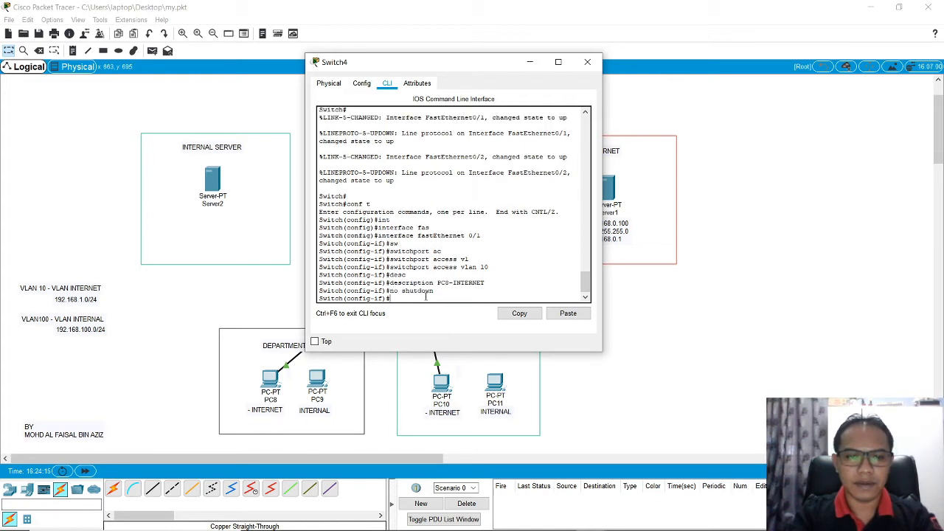
Step: Exit interface and global configuration modes on the switch, then close its window
type("exit")
key("Return")
key("Return")
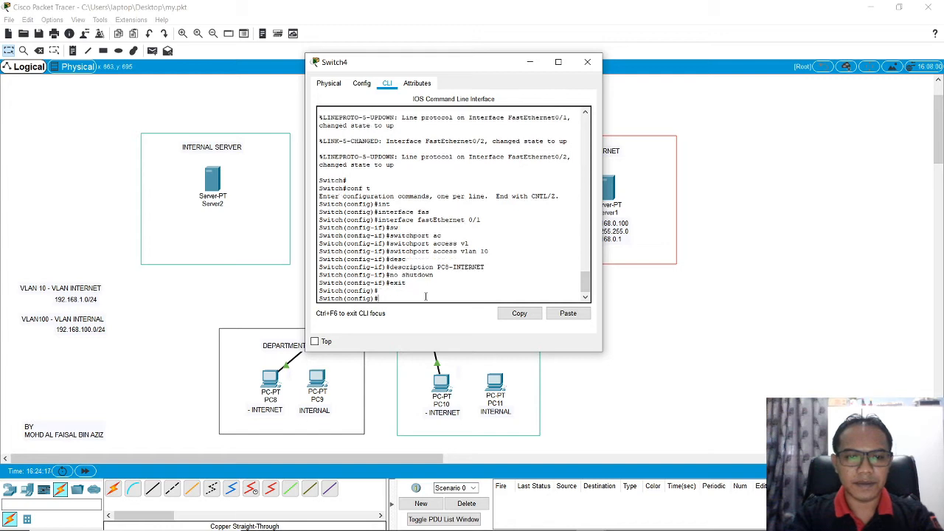
type("exit")
key("Return")
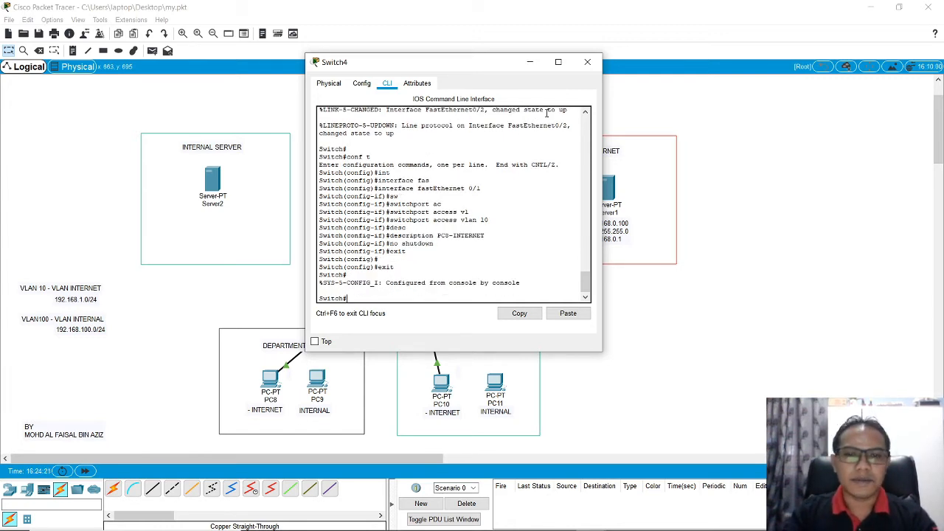
left_click(587, 62)
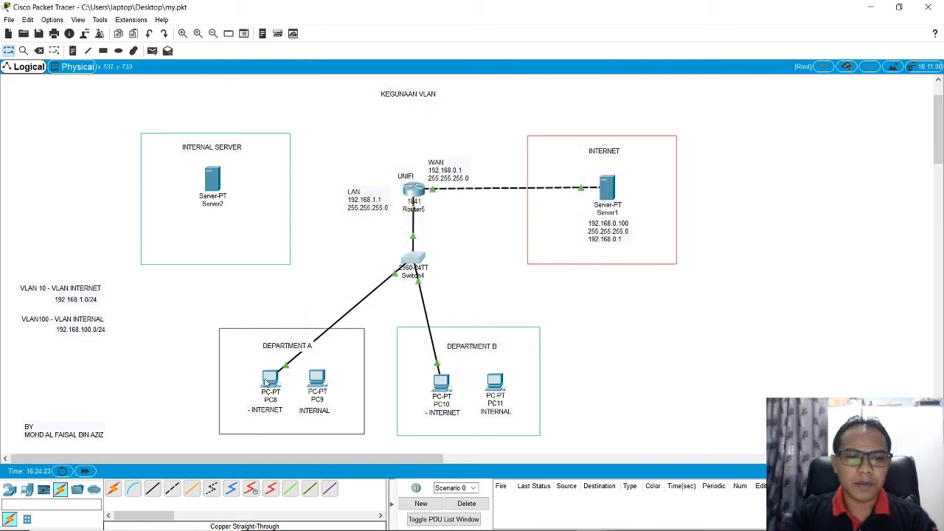
Step: Set PC8's static IPv4 address to 192.168.1.100 in its IP configuration
left_click(267, 380)
left_click(374, 225)
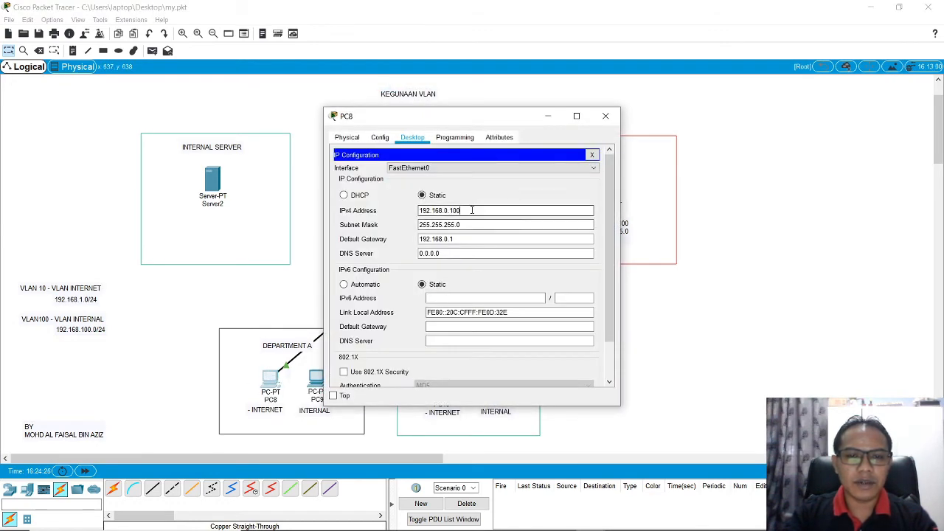
left_click_drag(467, 211, 415, 213)
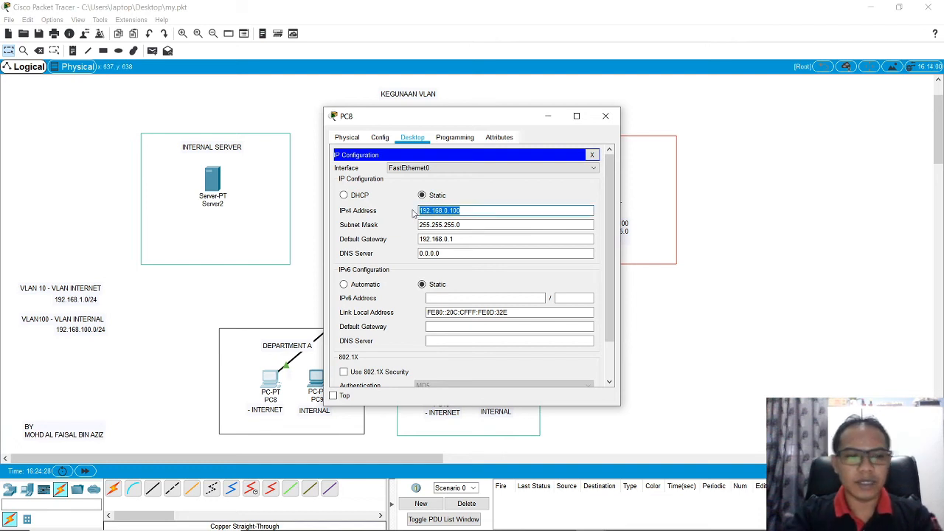
type("192")
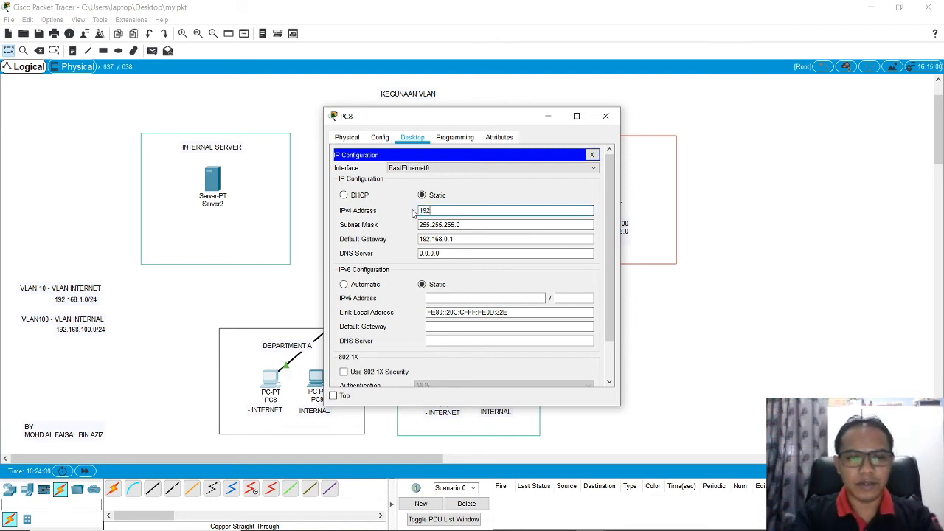
type(".168")
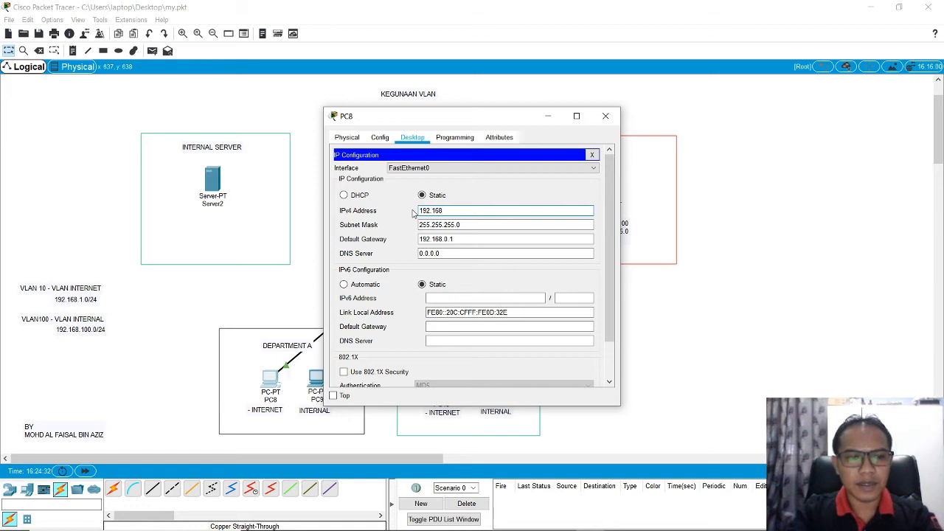
type(".1.100")
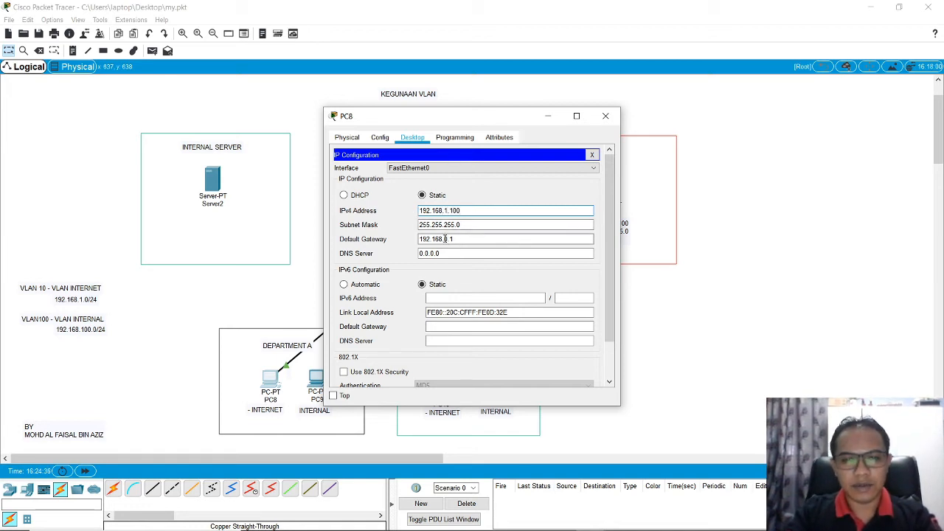
Step: Set PC8's IPv4 default gateway to 192.168.1.1 and move its window clear of the network diagram
left_click(446, 239)
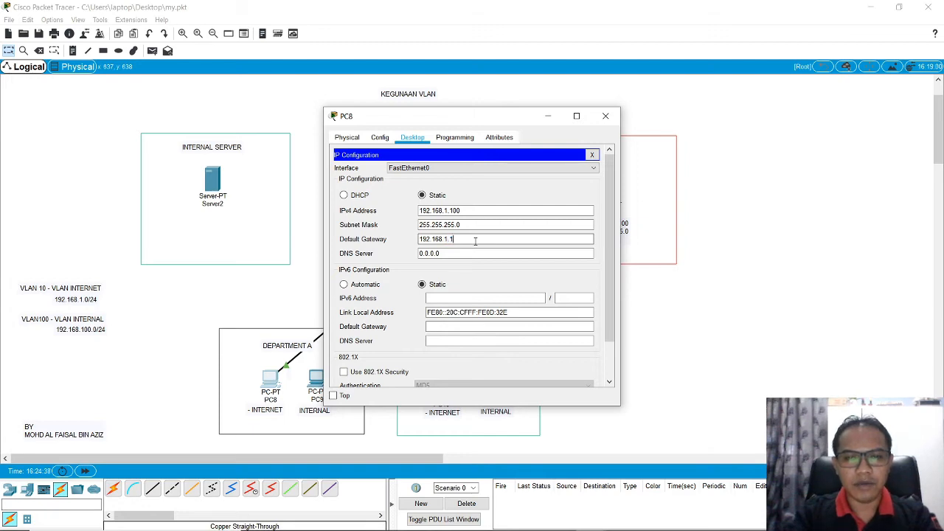
double_click(453, 239)
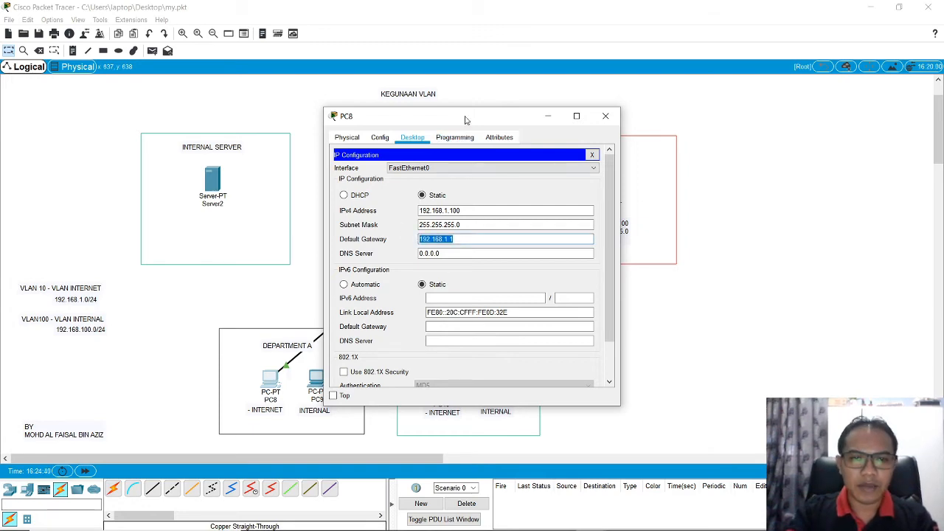
left_click_drag(466, 118, 642, 110)
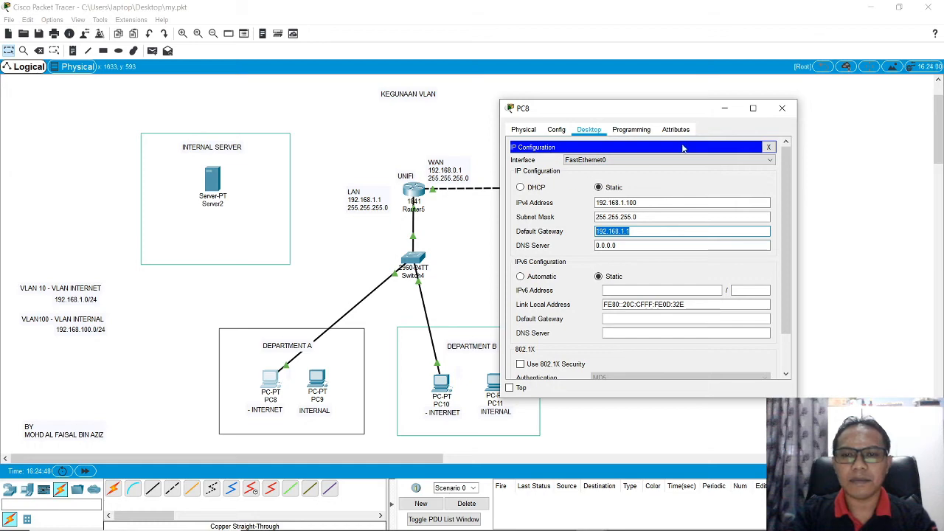
Step: Ping the router's LAN address 192.168.1.1 from PC8's Command Prompt
left_click(768, 147)
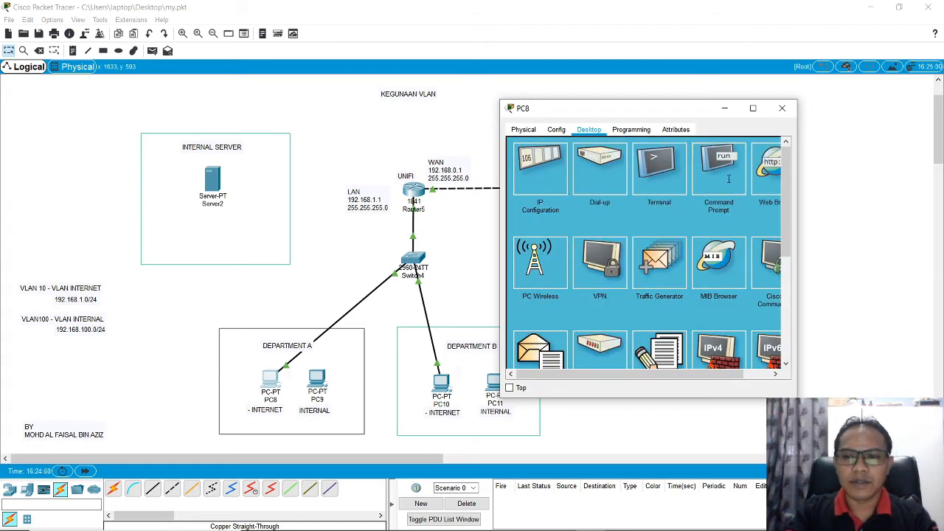
left_click(729, 179)
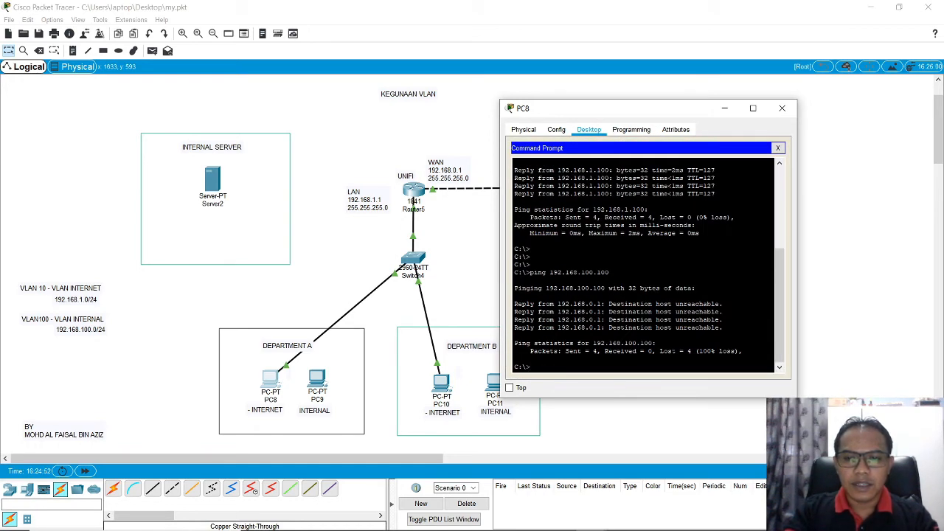
type("ping 192.168.100.")
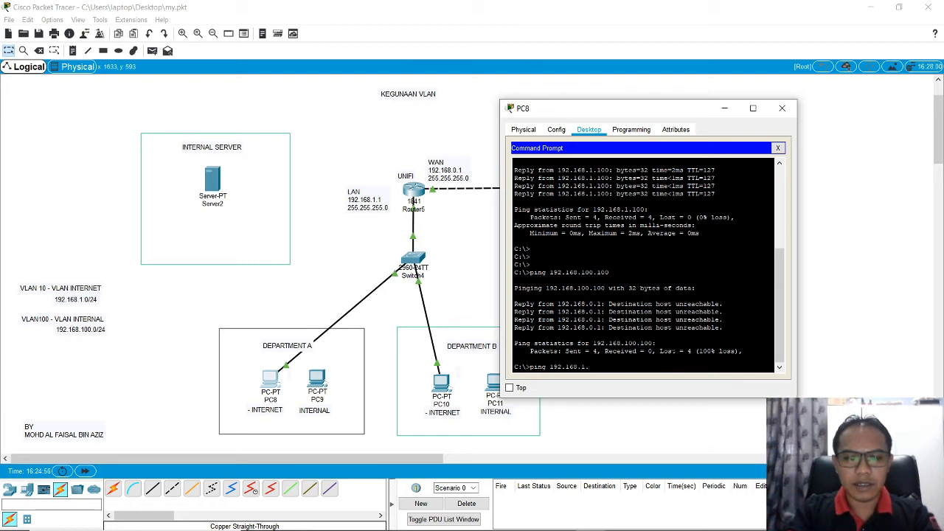
key("Return")
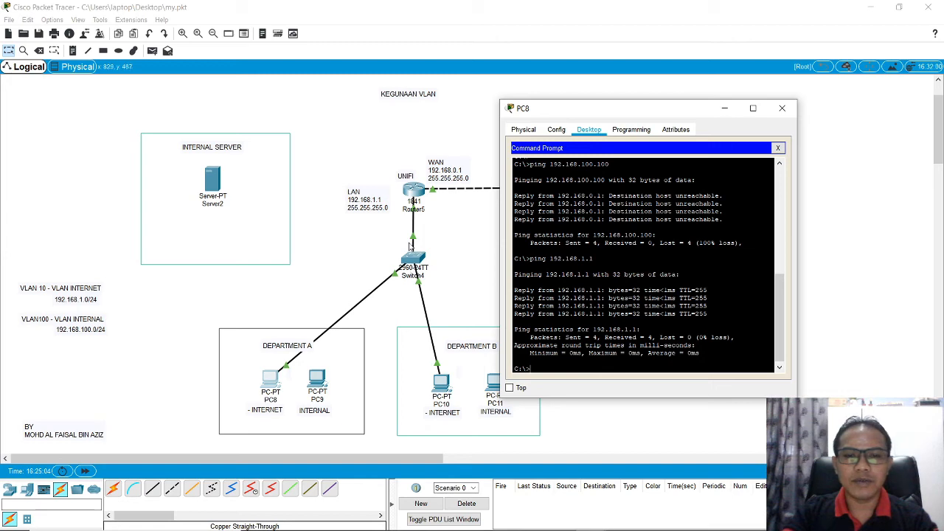
Step: Ping the Internet server at 192.168.0.100 from PC8's Command Prompt and close the PC8 window
left_click_drag(635, 115, 694, 192)
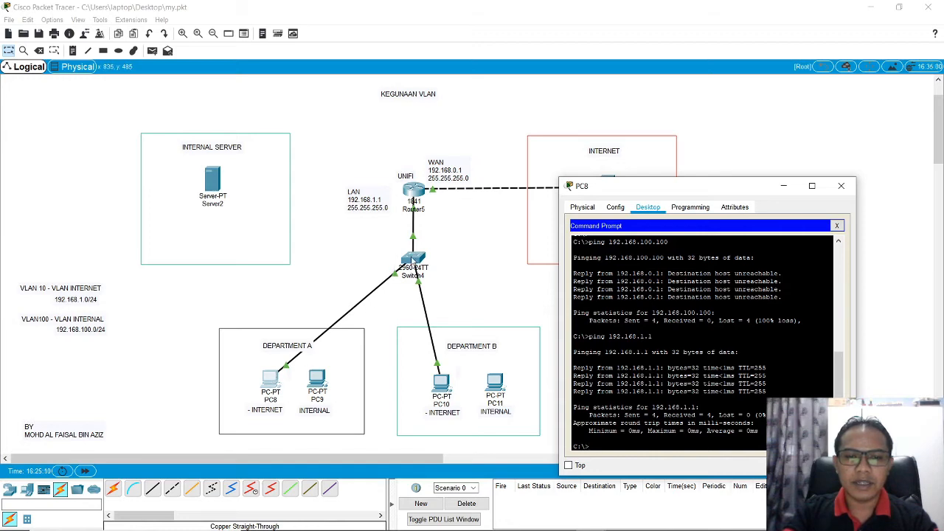
left_click_drag(639, 191, 544, 120)
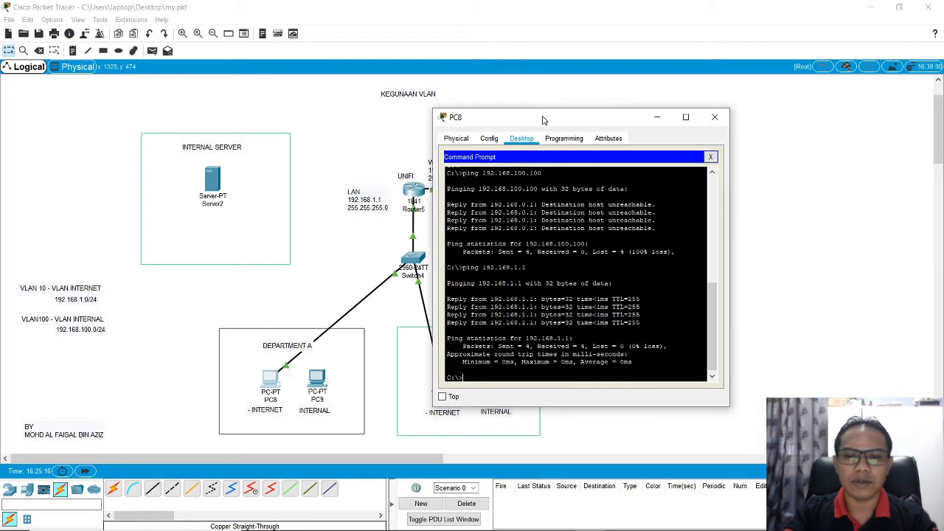
type("ping 192.168.")
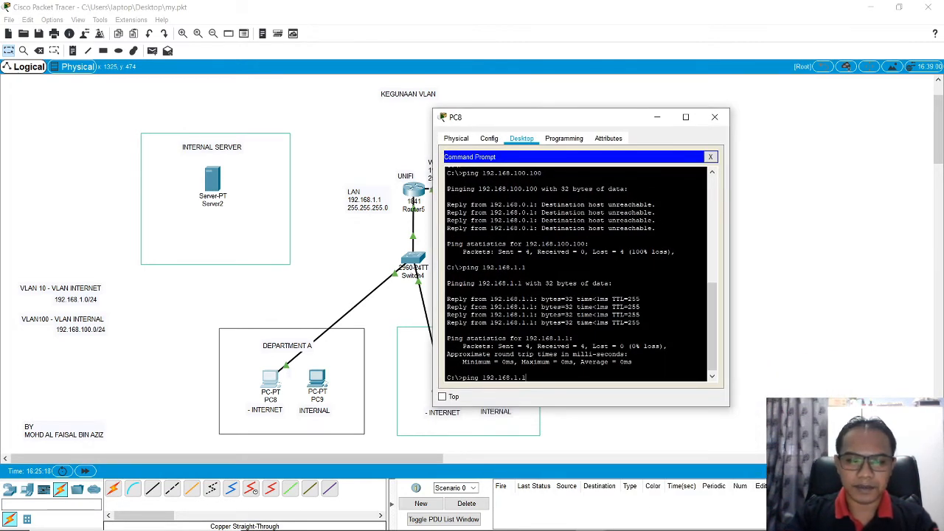
type("0.")
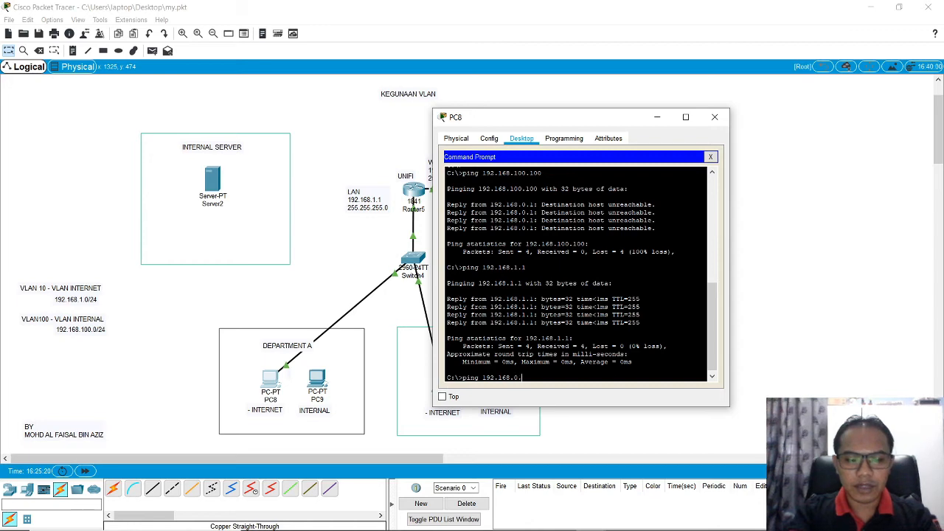
type("10")
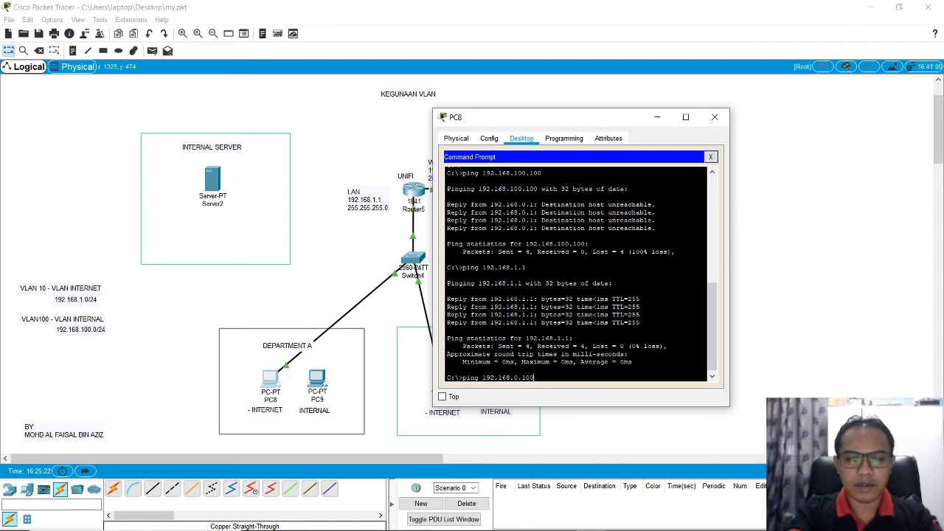
type("0")
key("Return")
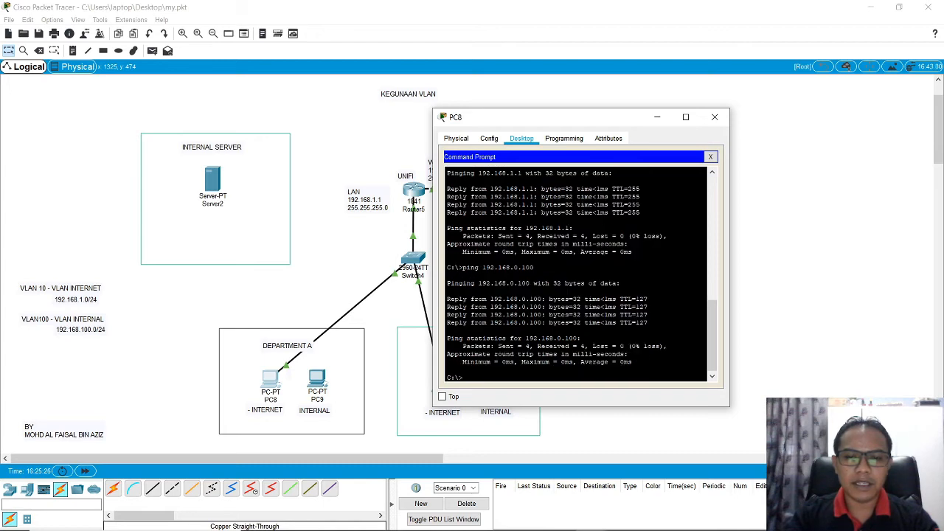
double_click(508, 268)
left_click(508, 268)
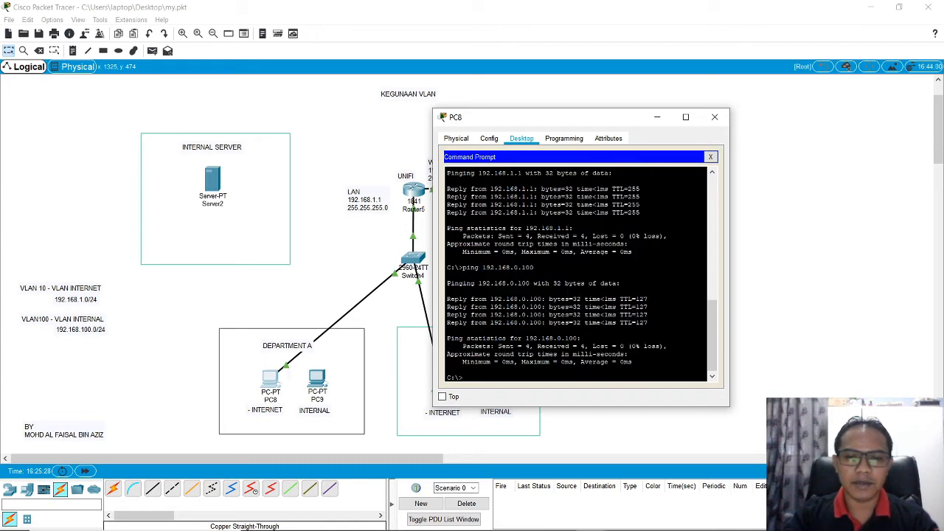
left_click(715, 116)
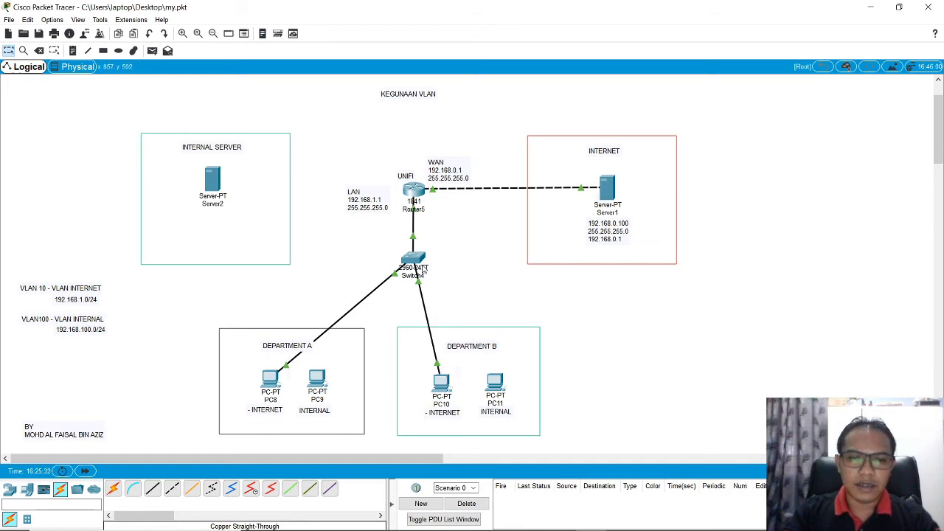
Step: Check the link status and VLAN assignment of the ports on Switch4
left_click(418, 261)
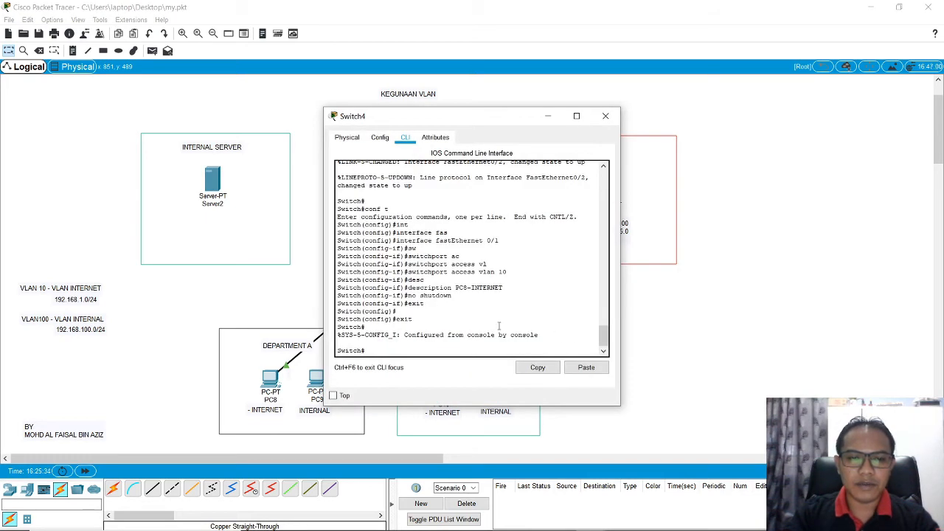
left_click(605, 116)
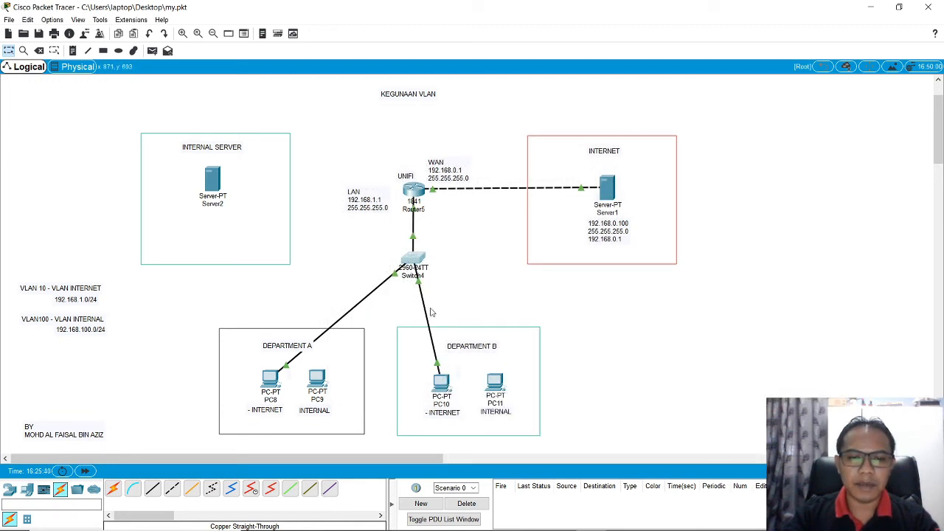
left_click(418, 261)
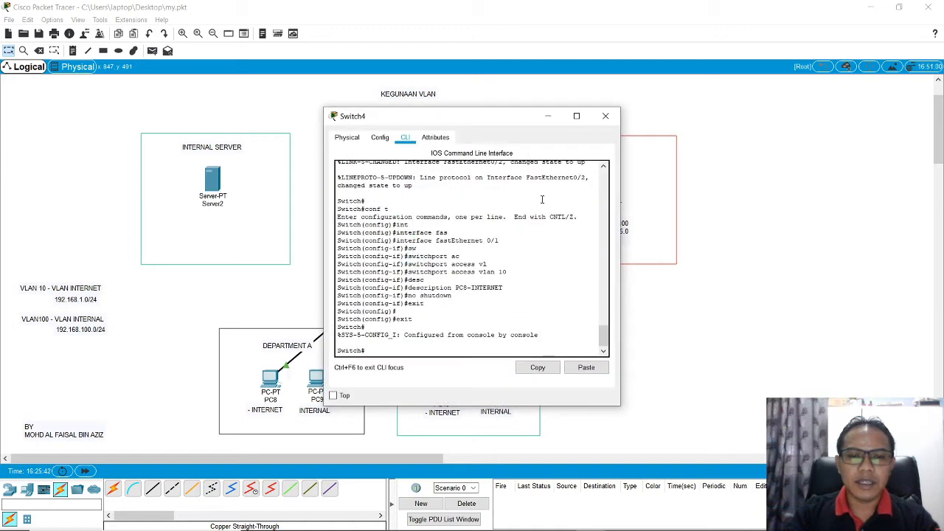
left_click(606, 116)
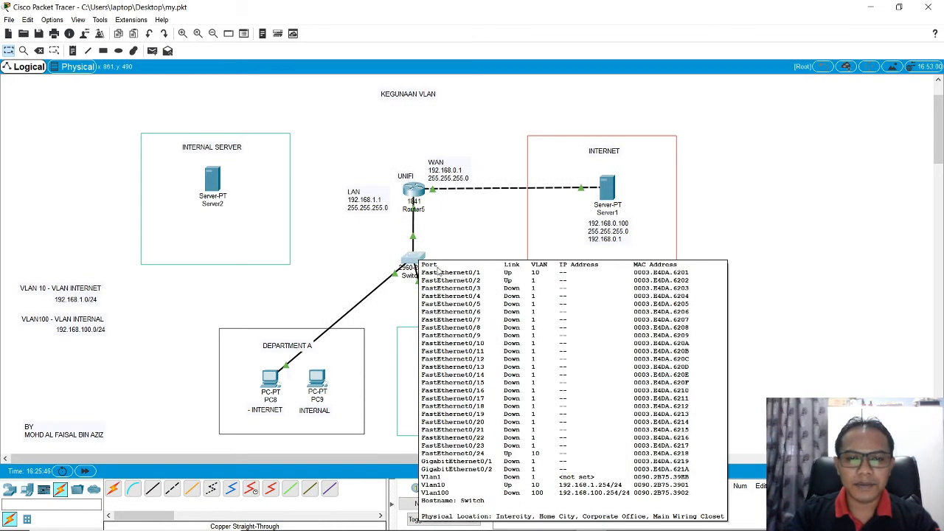
mouse_move(415, 261)
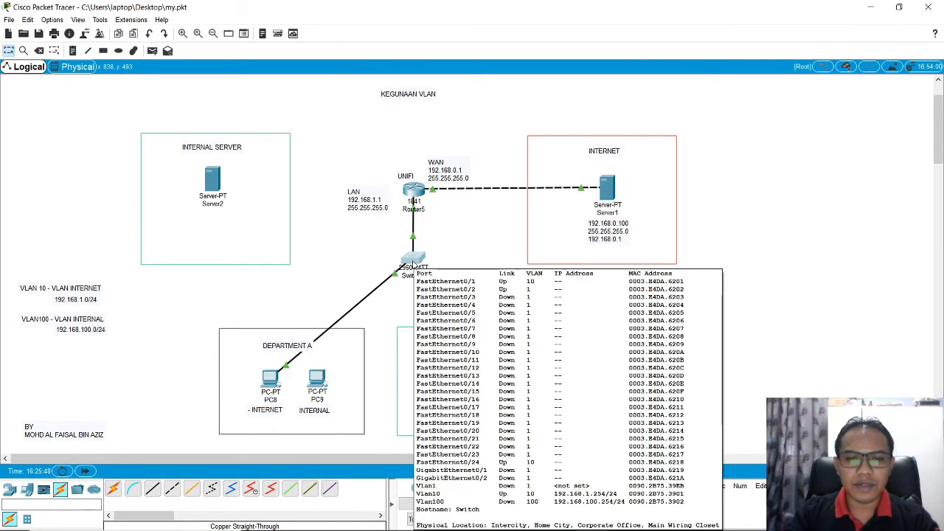
Step: Enter global configuration mode on Switch4 with conf t and open interface fastEthernet 0/2 for configuration
left_click(414, 260)
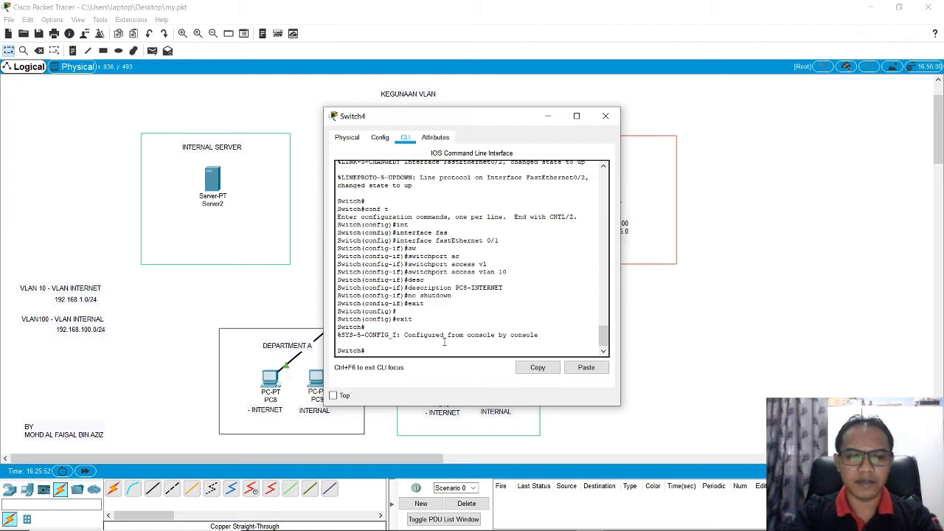
type("con")
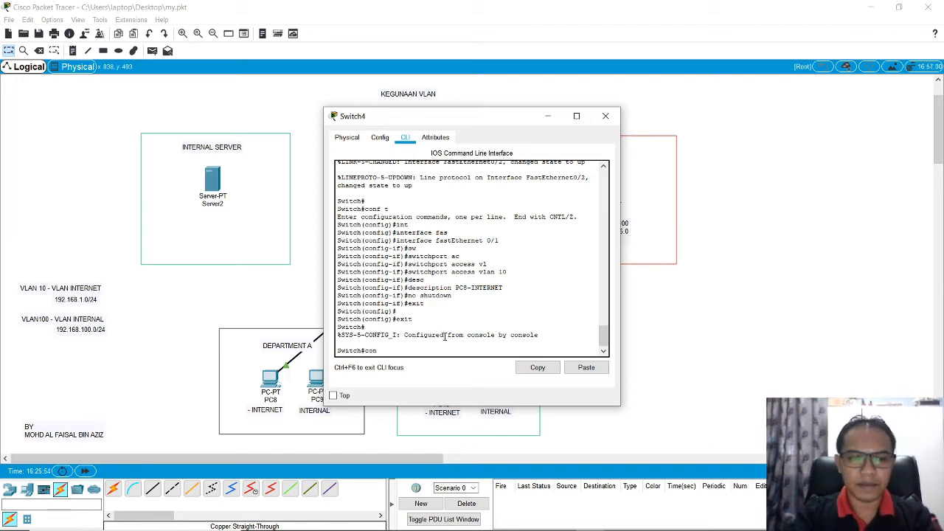
type("f t")
key("Return")
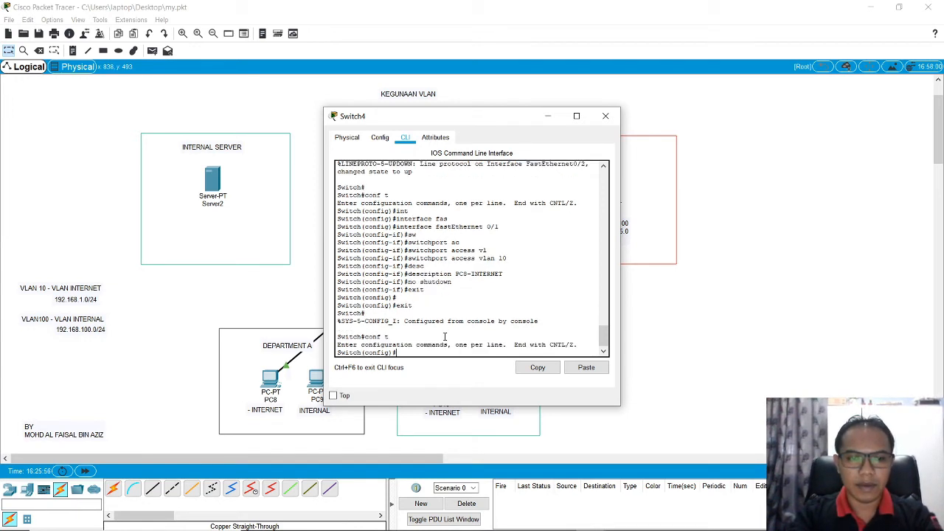
type("int")
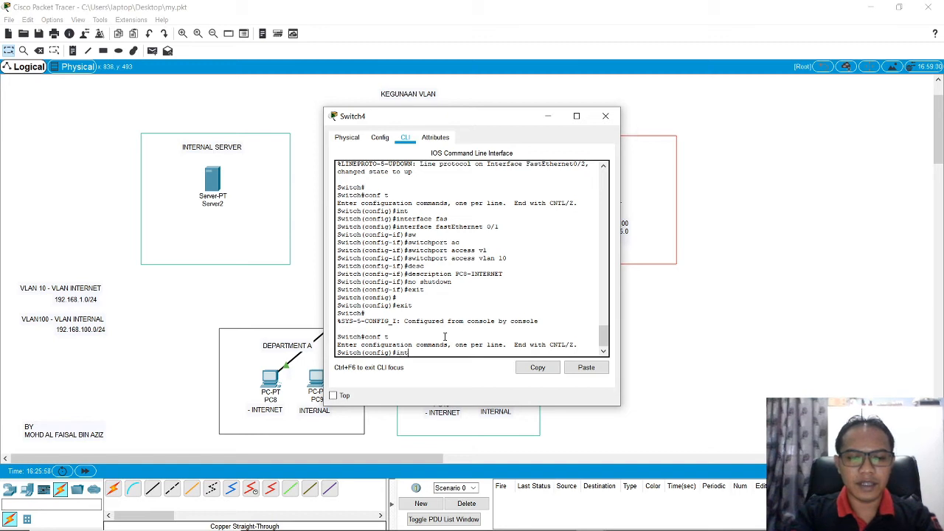
key("Tab")
type("fas")
key("Tab")
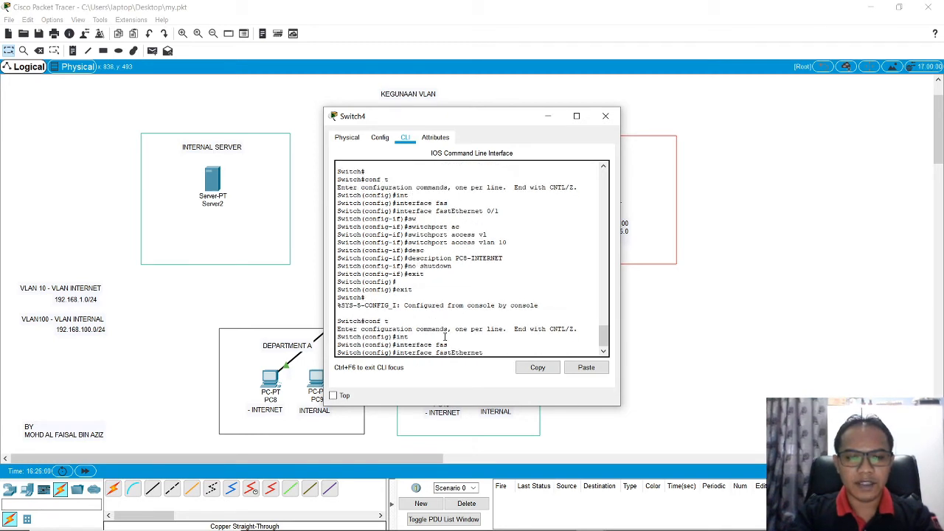
type("0/2")
key("Return")
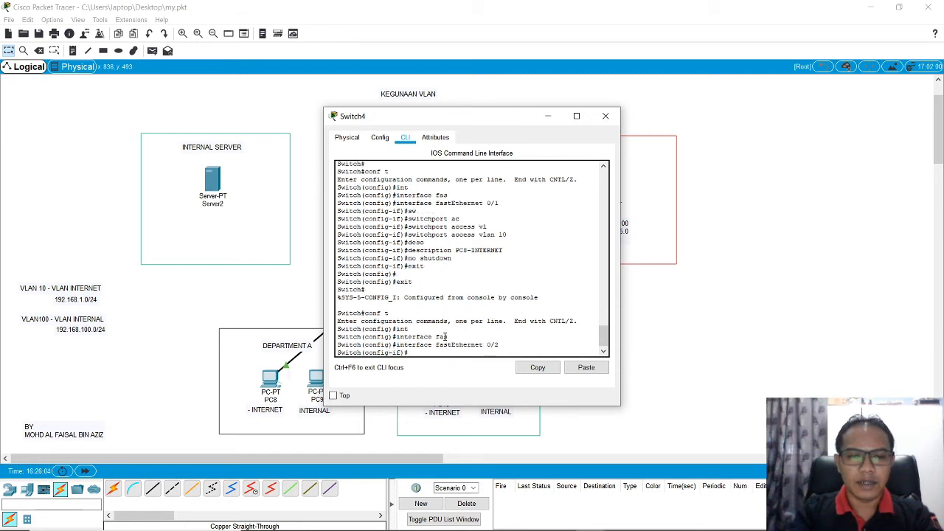
Step: Assign interface fastEthernet 0/2 to access VLAN 10 with the switchport access vlan 10 command
type("sw")
key("Tab")
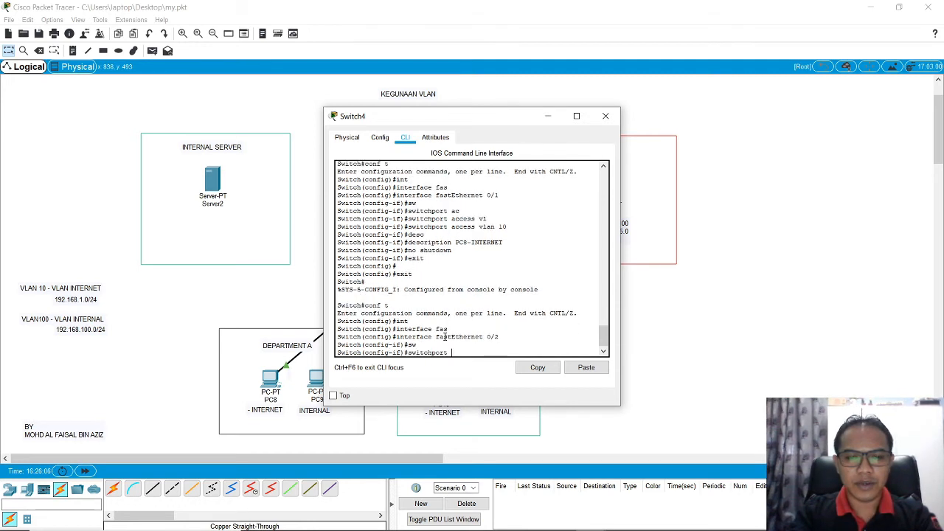
type("ac")
key("Tab")
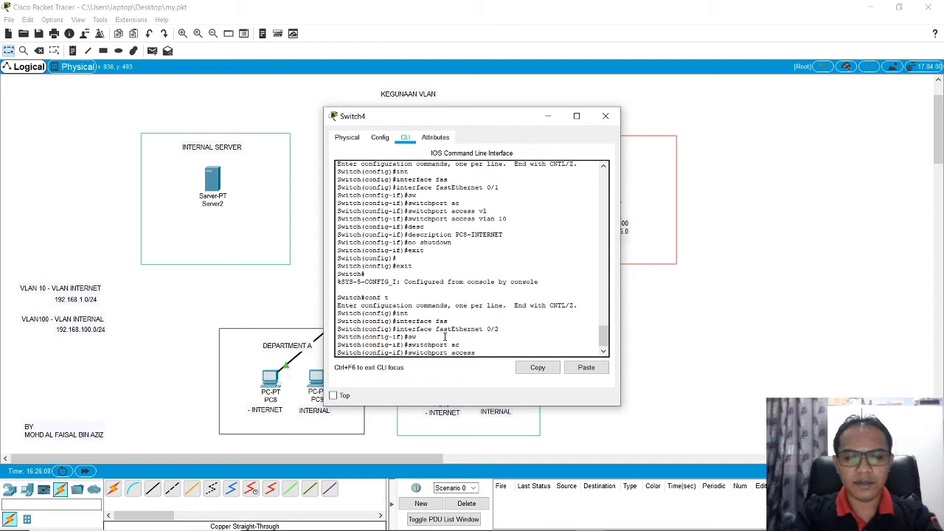
type("vl")
key("Tab")
type("10")
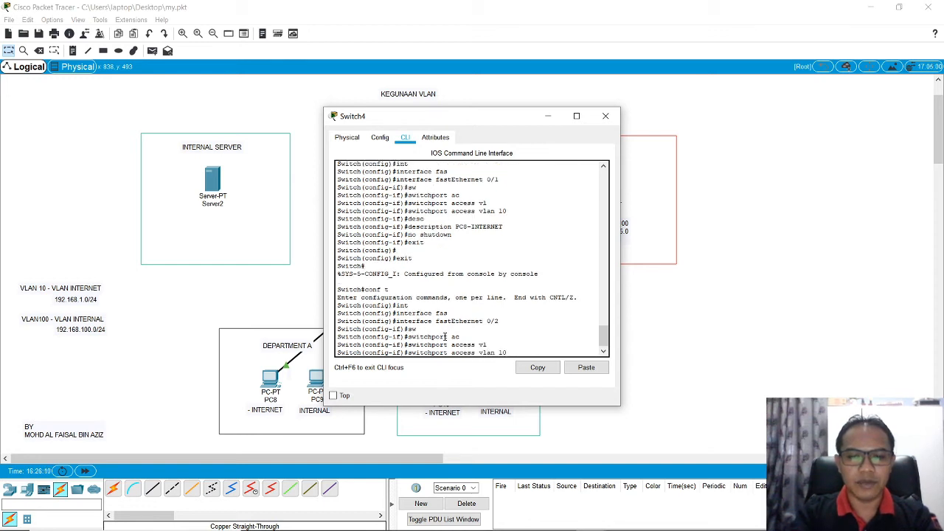
key("Return")
Step: Set the description of interface fastEthernet 0/2 to PC10-INTERNET
type("desc")
key("Tab")
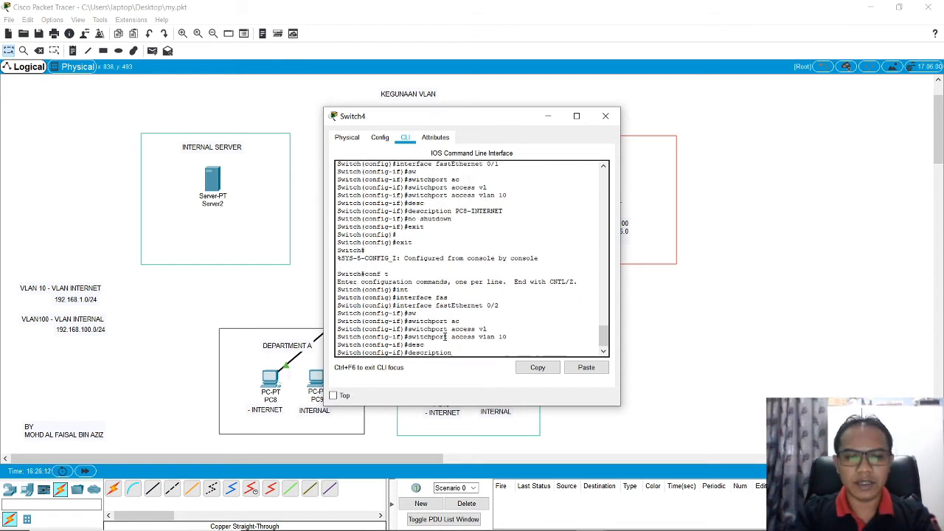
left_click_drag(507, 117, 522, 77)
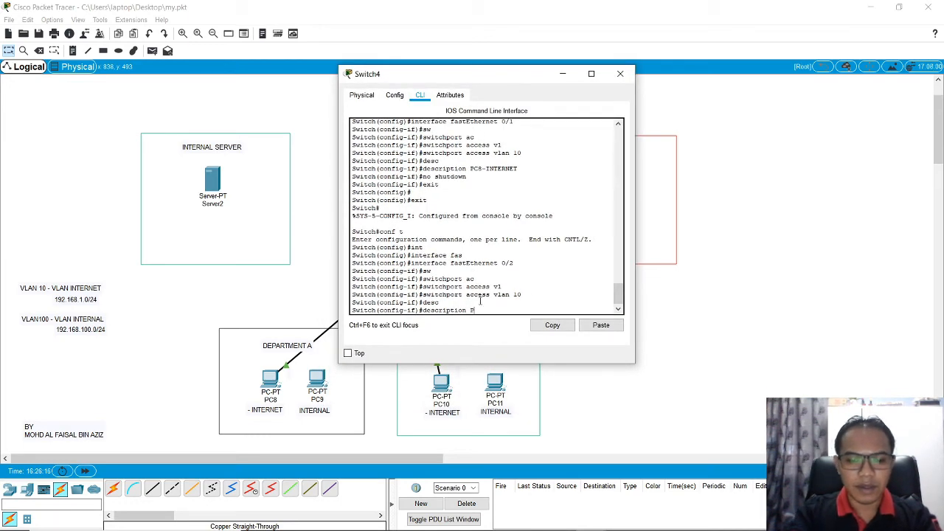
type("PC10-")
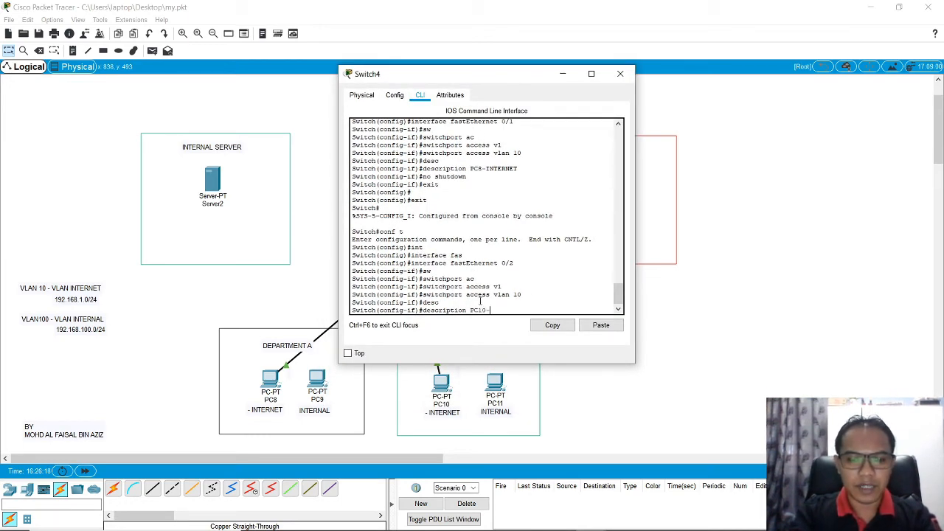
type("INTERNET")
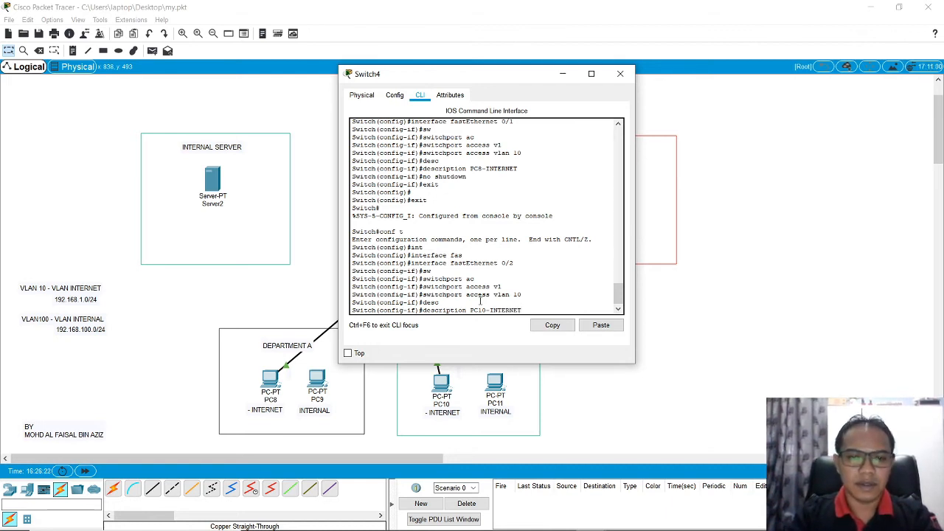
key("Return")
Step: Enable interface fastEthernet 0/2 with no shutdown, then exit configuration mode and close the Switch4 window
type("no shu")
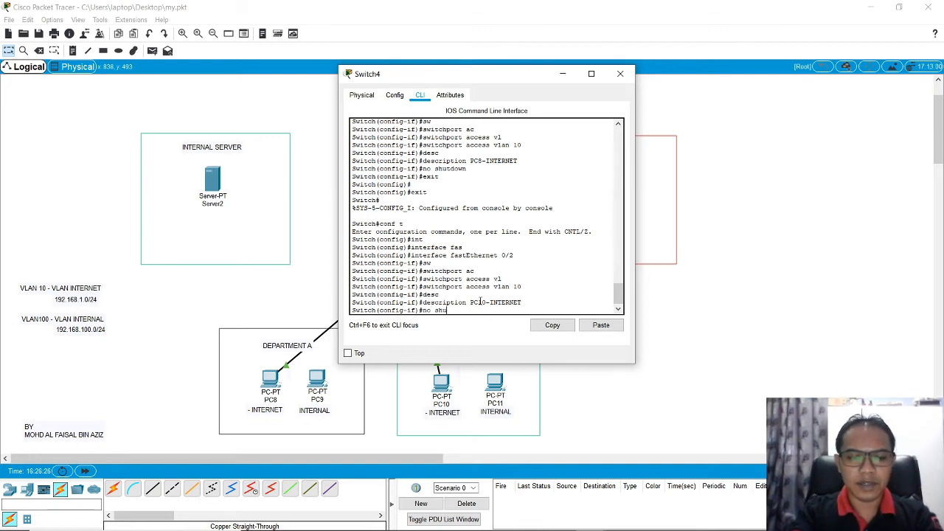
type("t")
key("Tab")
key("Return")
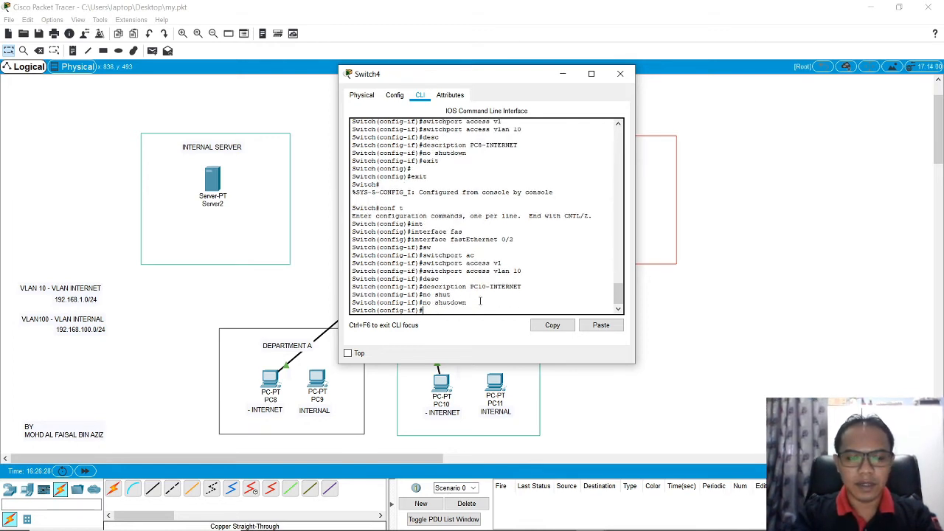
type("exit")
key("Return")
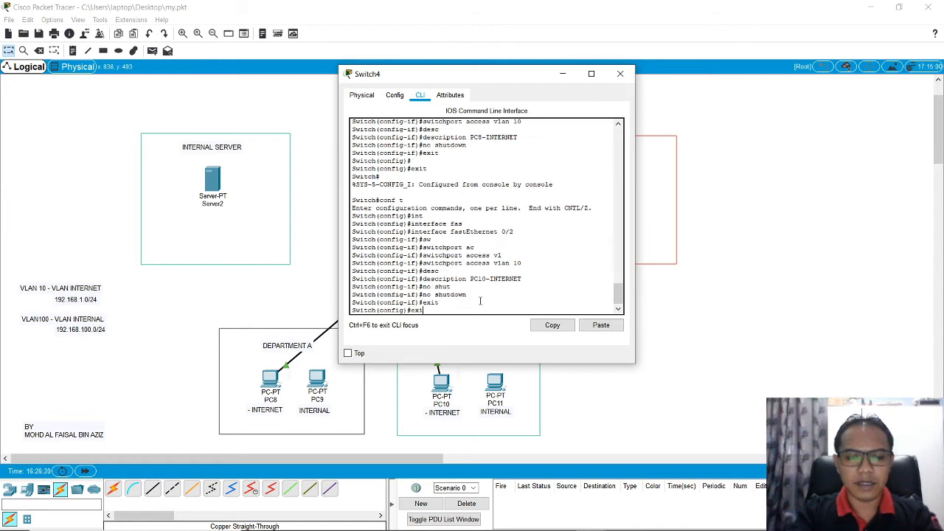
type("exit")
key("Return")
key("Return")
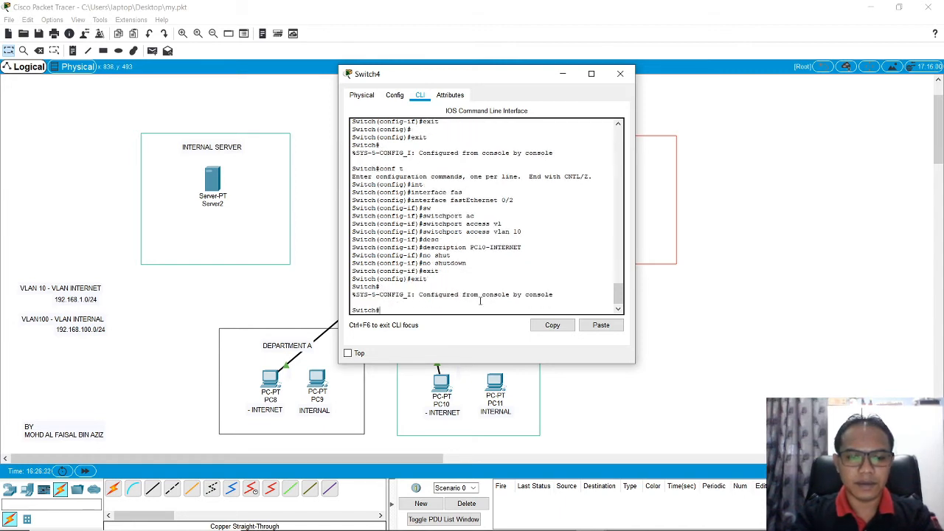
left_click(620, 74)
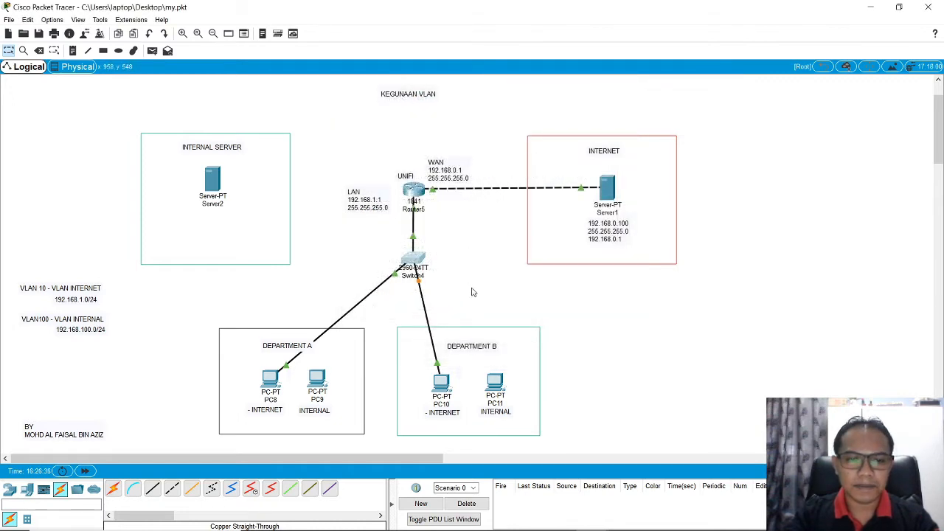
Step: Check PC10's static IPv4 settings in its IP Configuration and close the PC10 window
left_click(445, 385)
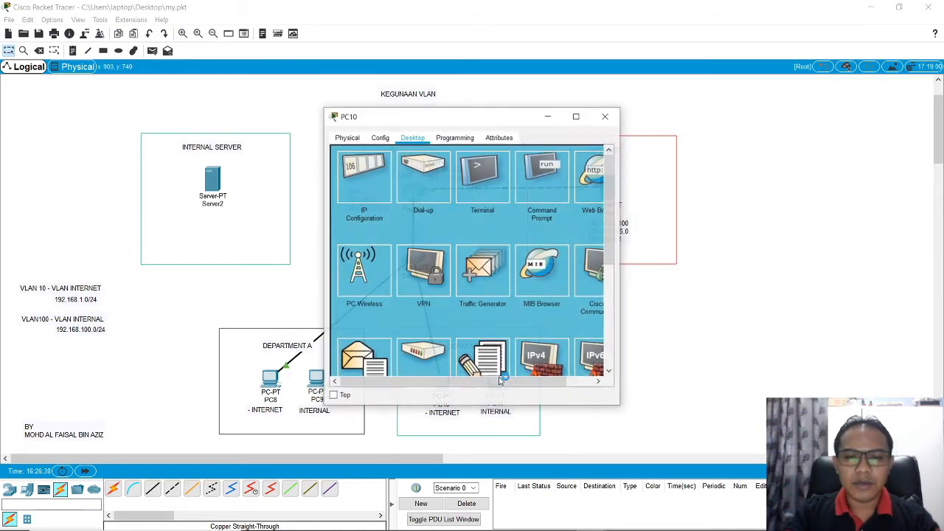
left_click_drag(495, 126, 760, 126)
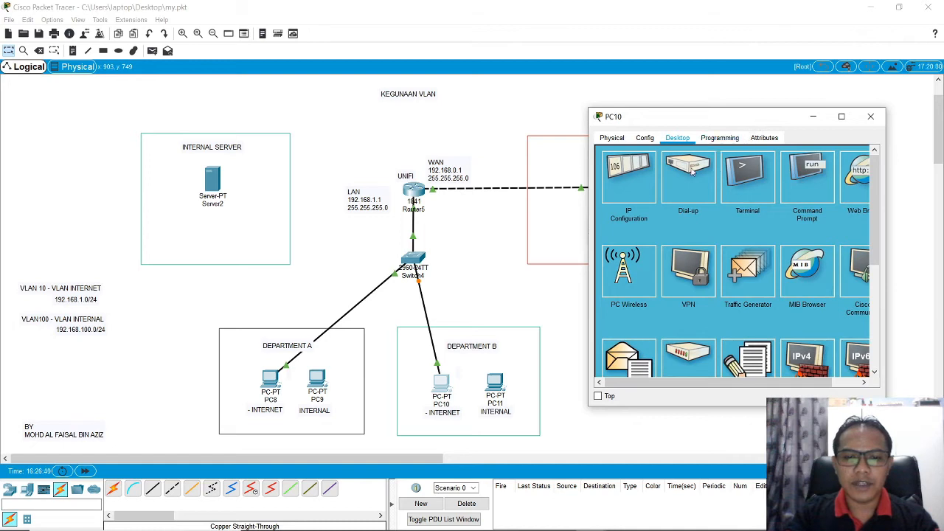
left_click(630, 180)
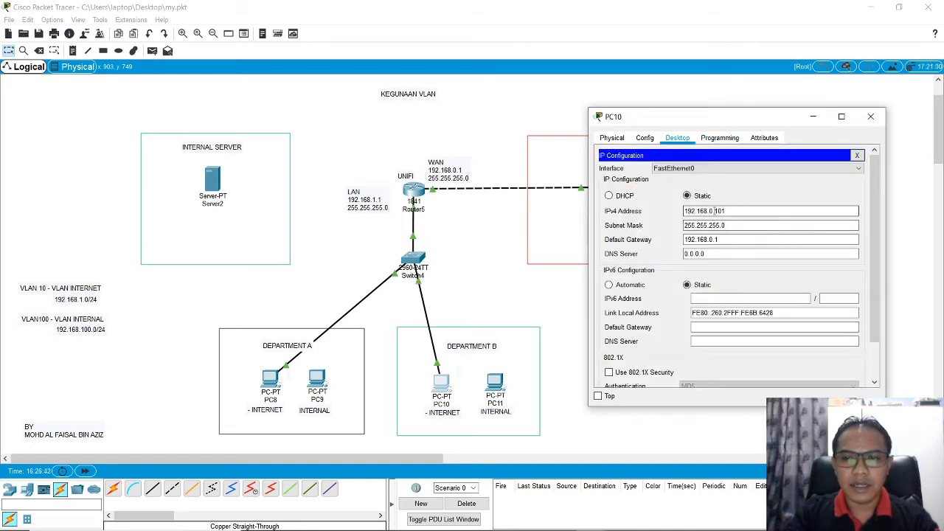
left_click_drag(710, 211, 757, 210)
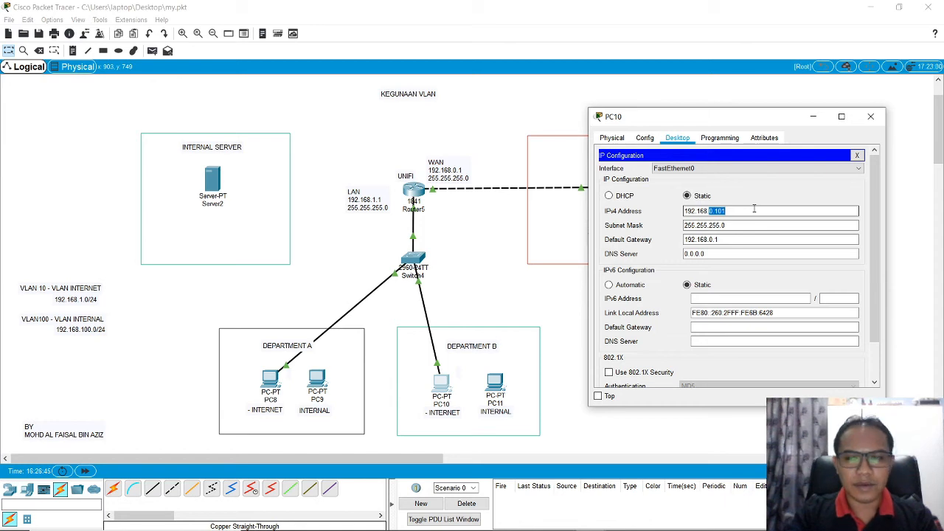
left_click(870, 116)
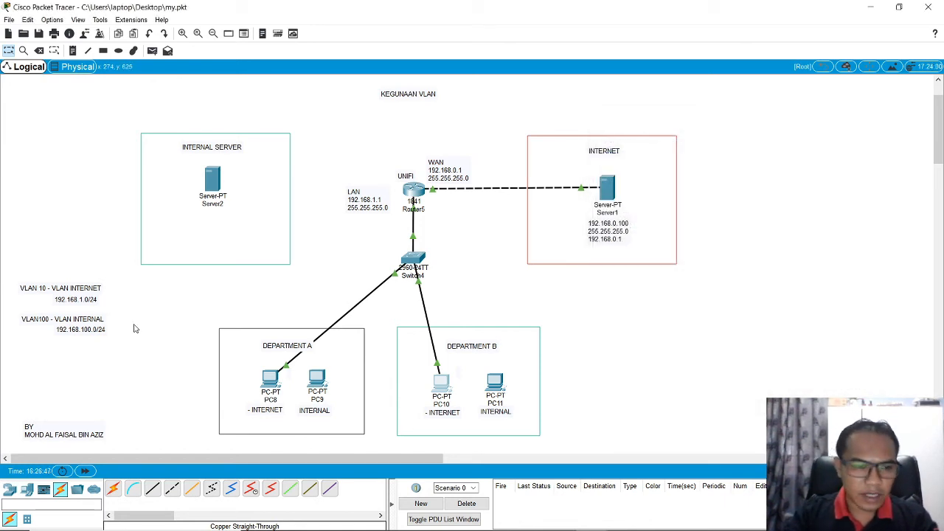
Step: Copy PC8's IPv4 address from its IP Configuration and close the PC8 window
left_click(72, 50)
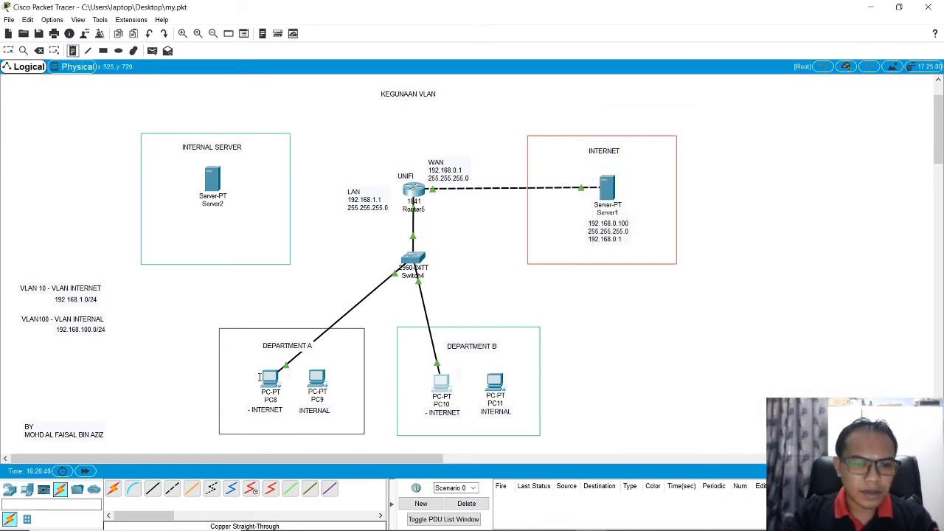
left_click(8, 50)
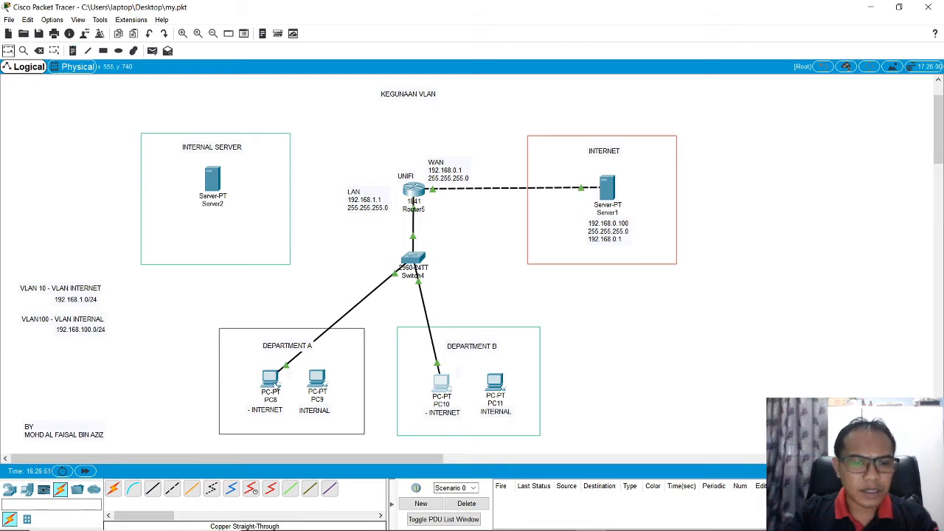
left_click(270, 380)
left_click(365, 166)
triple_click(436, 212)
key("ctrl+c")
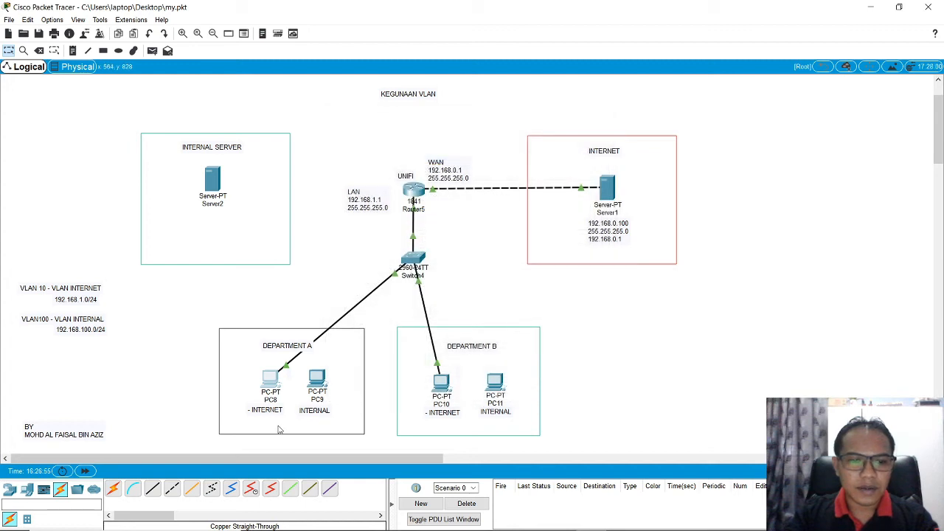
Step: Add a note reading 192.168.1.100 to the workspace and place it below PC8's INTERNET label in Department A
left_click(73, 50)
left_click(149, 397)
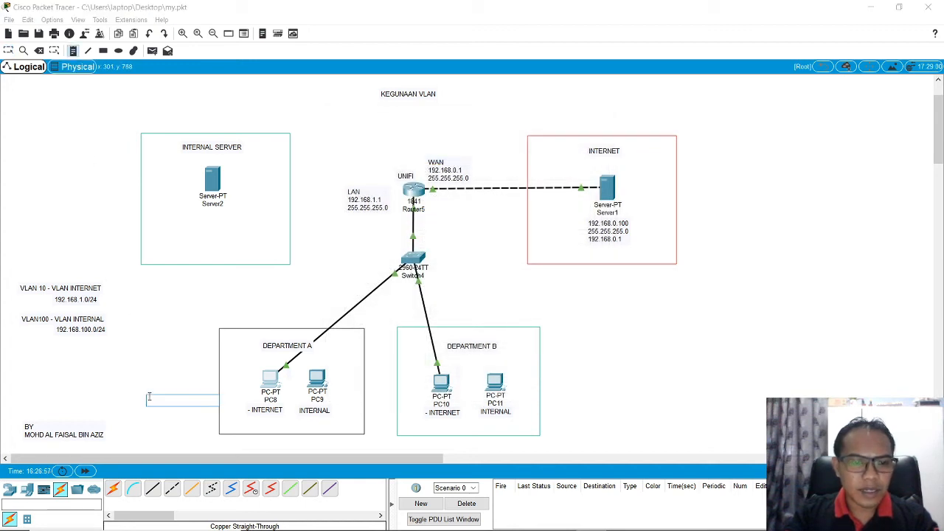
key("ctrl+v")
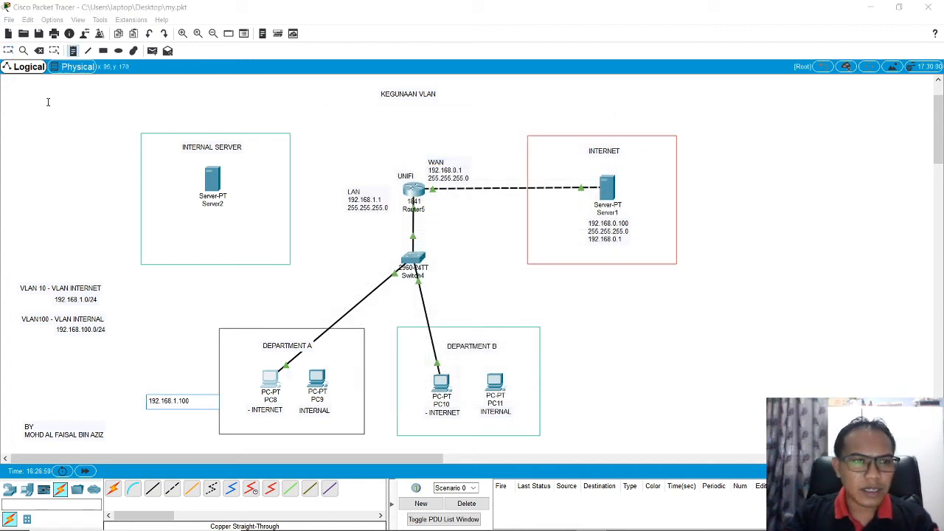
left_click(7, 50)
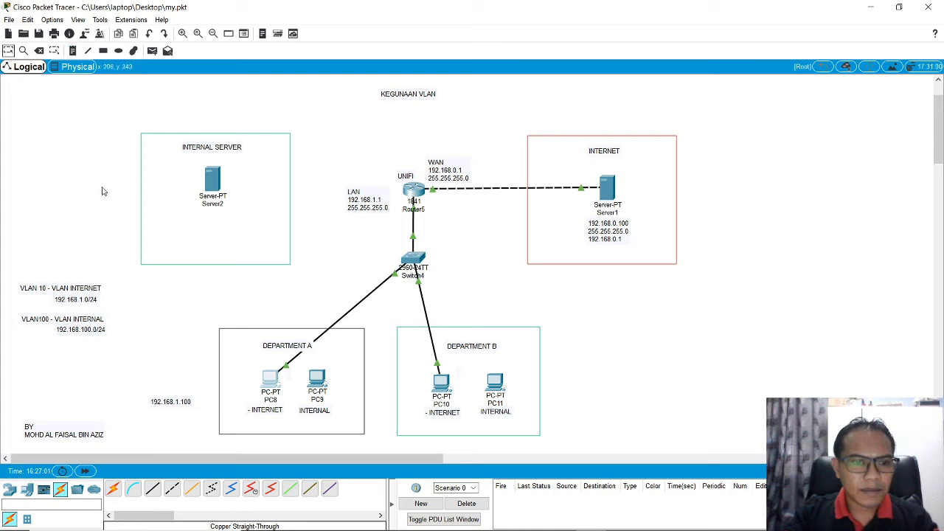
left_click_drag(171, 402, 268, 418)
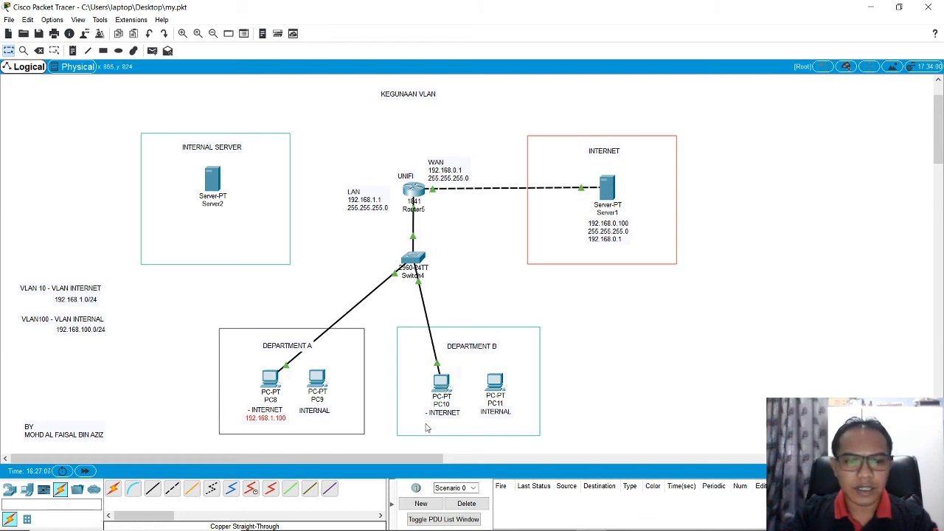
Step: Add a note reading 192.168.1.101 and place it below PC10's INTERNET label in Department B
left_click(74, 50)
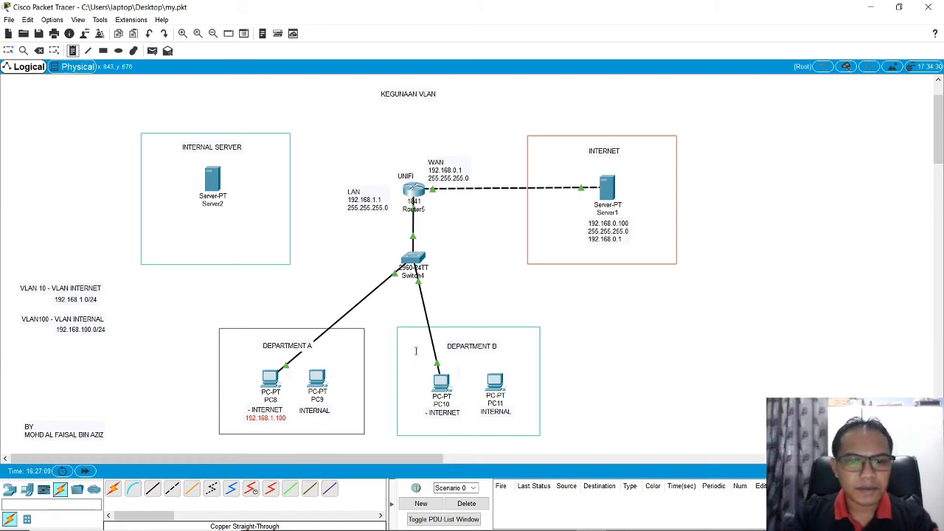
left_click(440, 418)
key("ctrl+v")
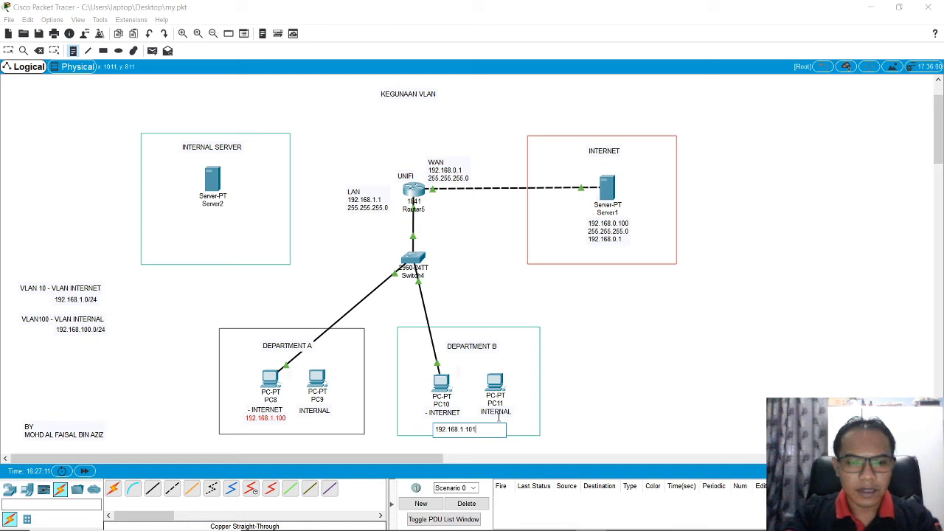
left_click(8, 50)
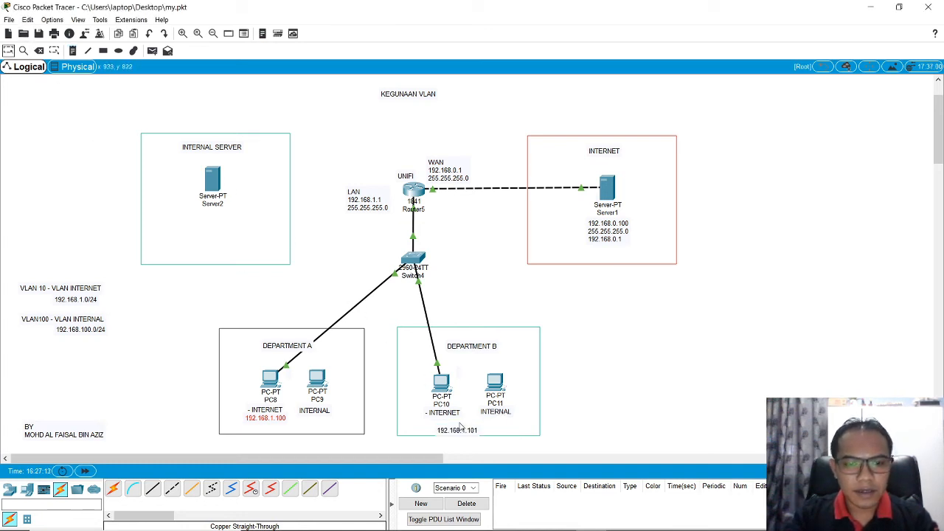
left_click_drag(460, 427, 446, 424)
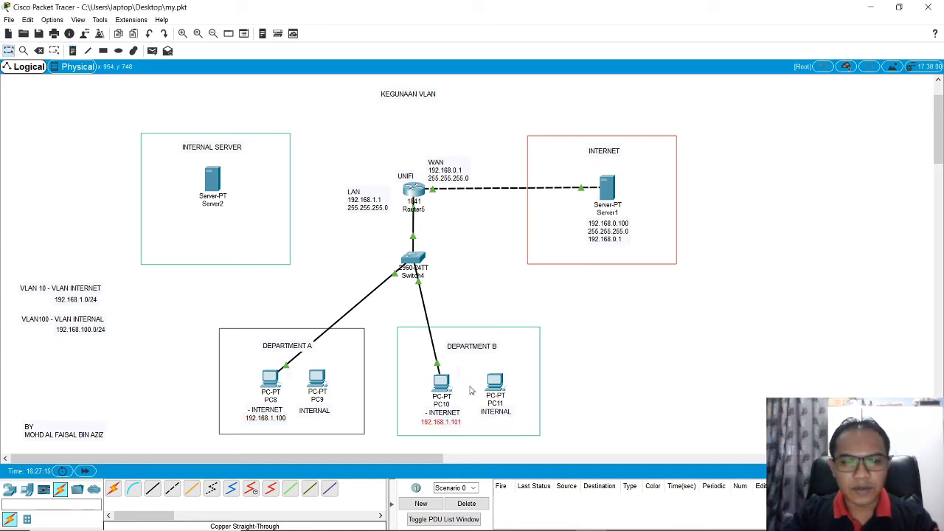
Step: Extend the address note below PC8 with the subnet mask 255.255.255.0 and the gateway 192.168.1.1 on separate lines
double_click(283, 418)
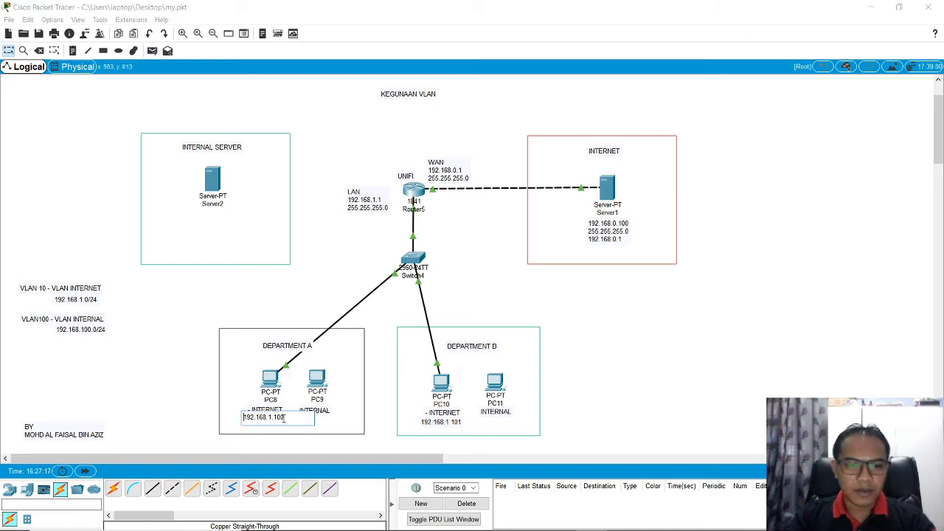
key("Return")
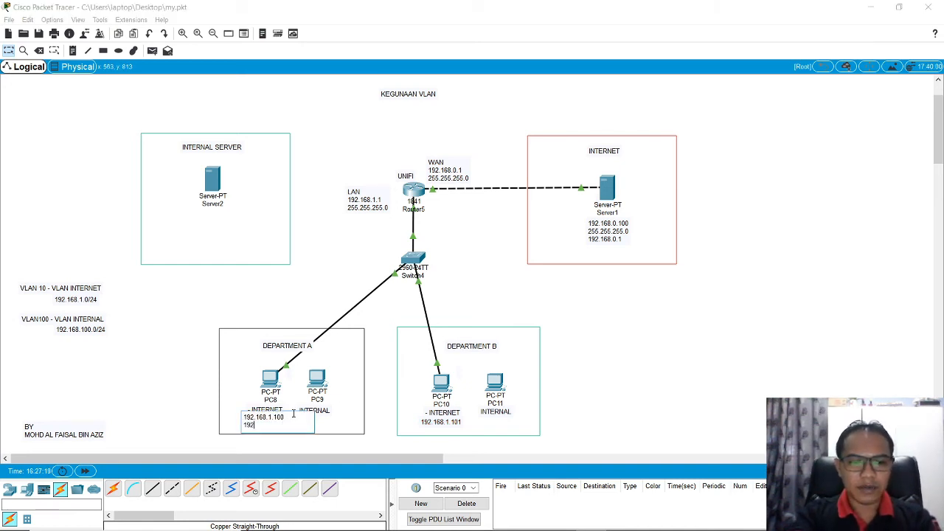
type("192.168")
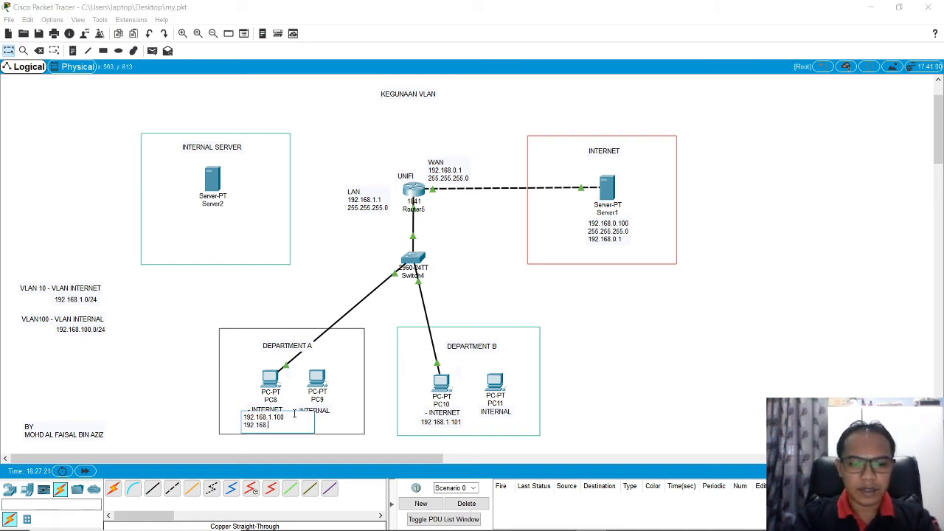
type(".1.1")
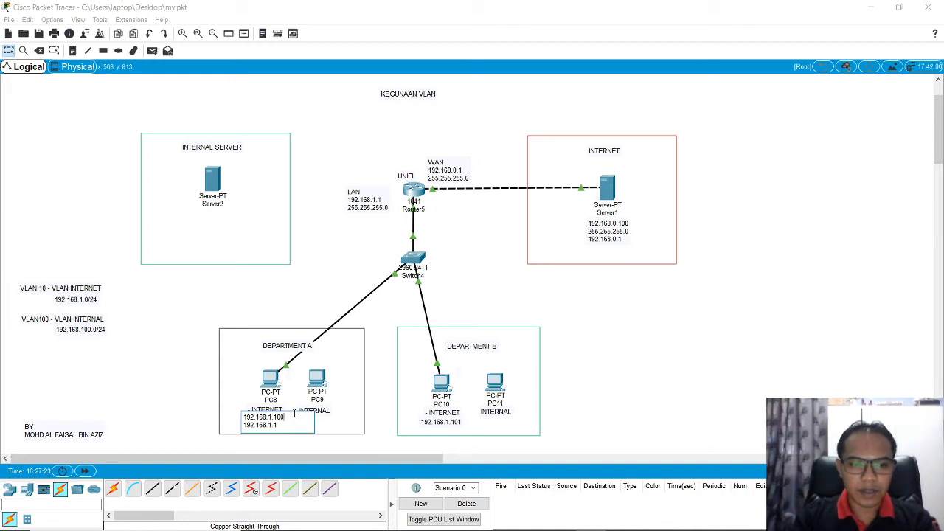
key("Return")
type("255.")
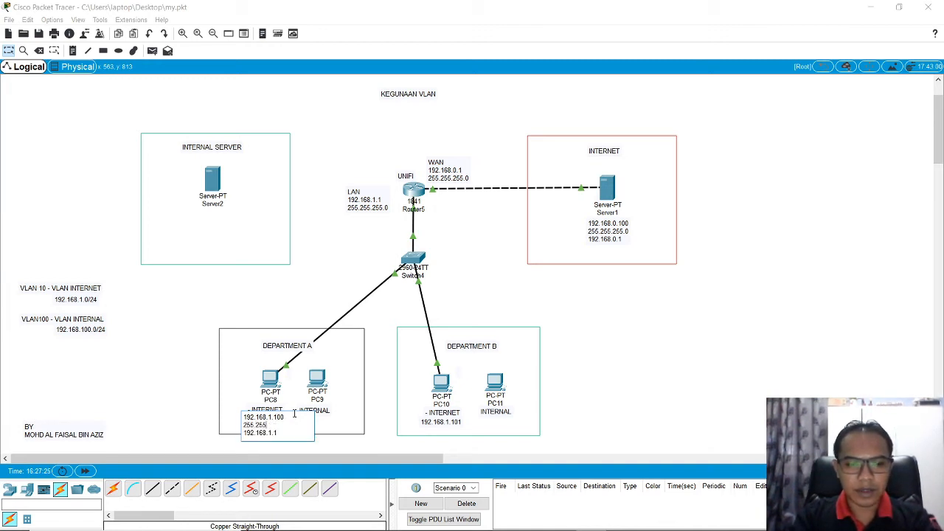
type("255.255.0")
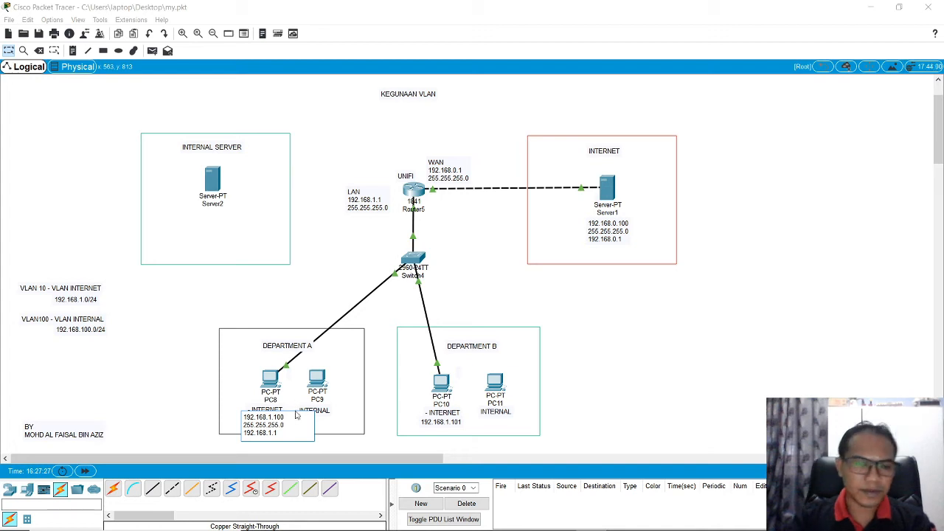
left_click(6, 52)
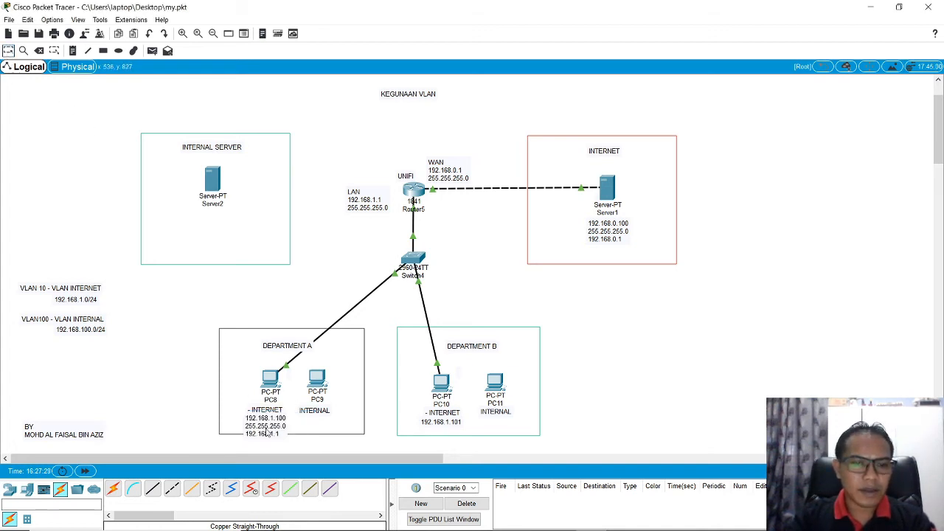
Step: Enlarge the Department A rectangle downward to enclose PC8's address note, and align the note below PC8's INTERNET label
left_click_drag(267, 422, 270, 429)
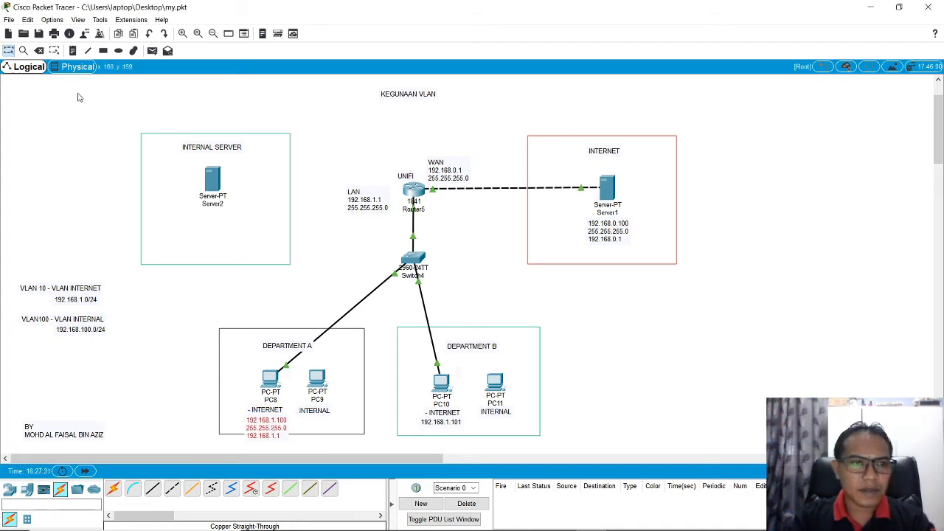
left_click(54, 50)
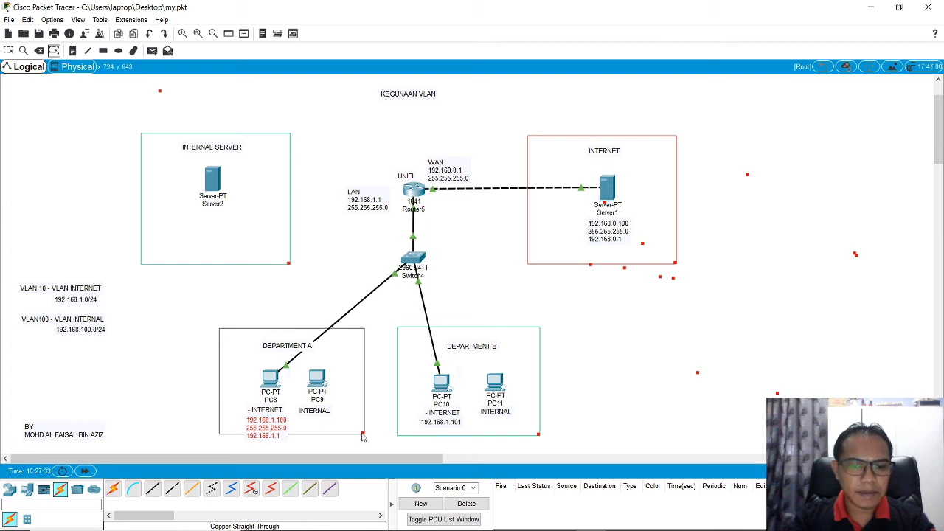
left_click_drag(362, 437, 360, 445)
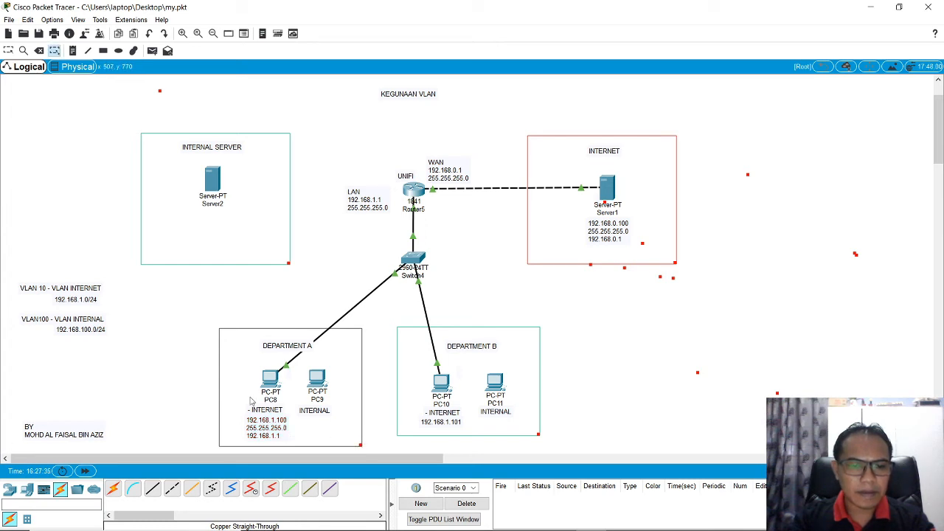
left_click(8, 50)
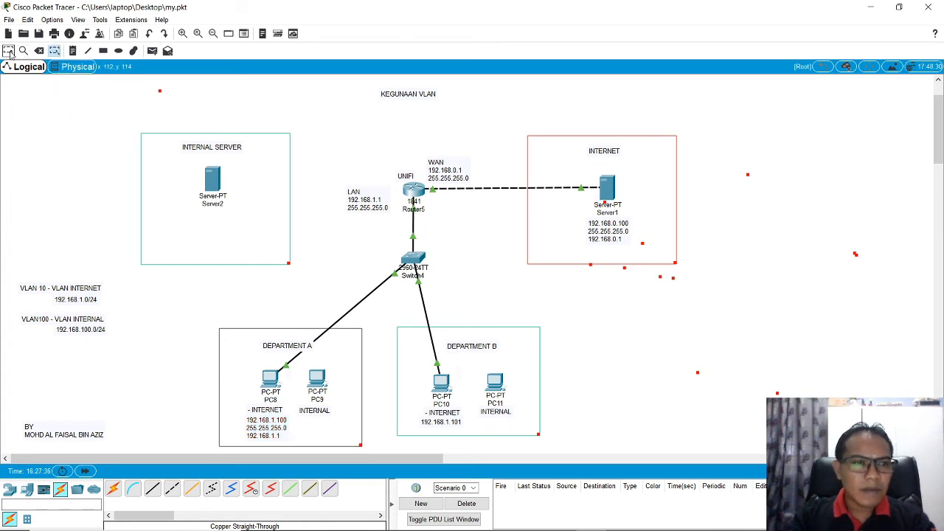
double_click(291, 420)
left_click(173, 365)
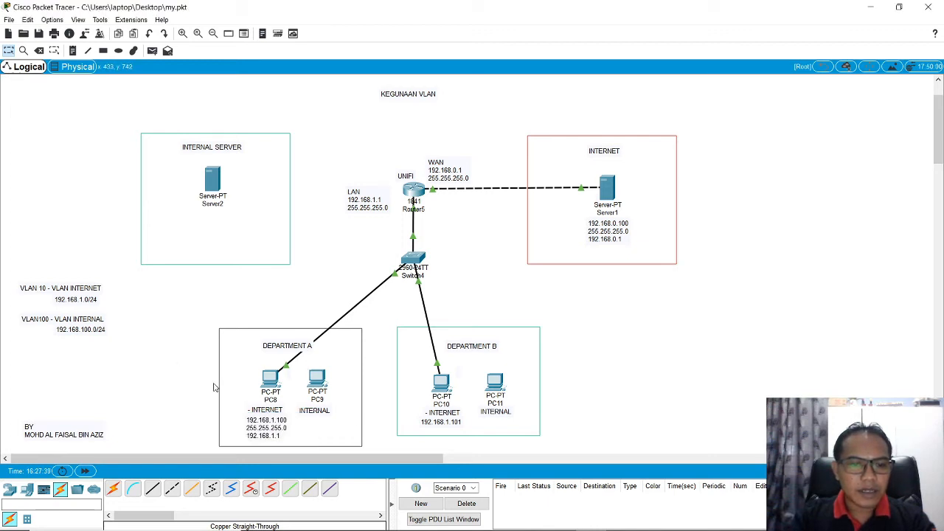
left_click_drag(262, 421, 265, 422)
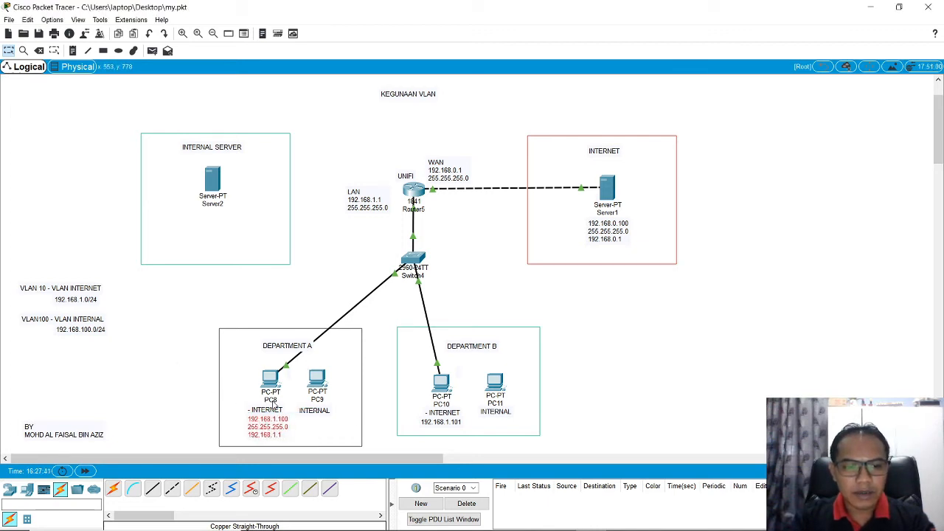
Step: Extend the address note below PC10 with the subnet mask 255.255.255.0 and the gateway 192.168.1.1 on separate lines
double_click(466, 423)
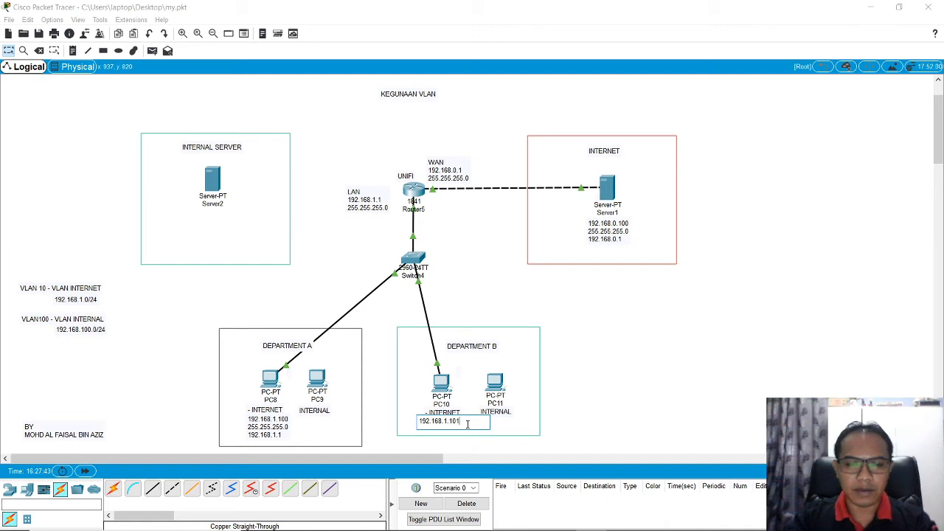
key("Return")
type("255.255")
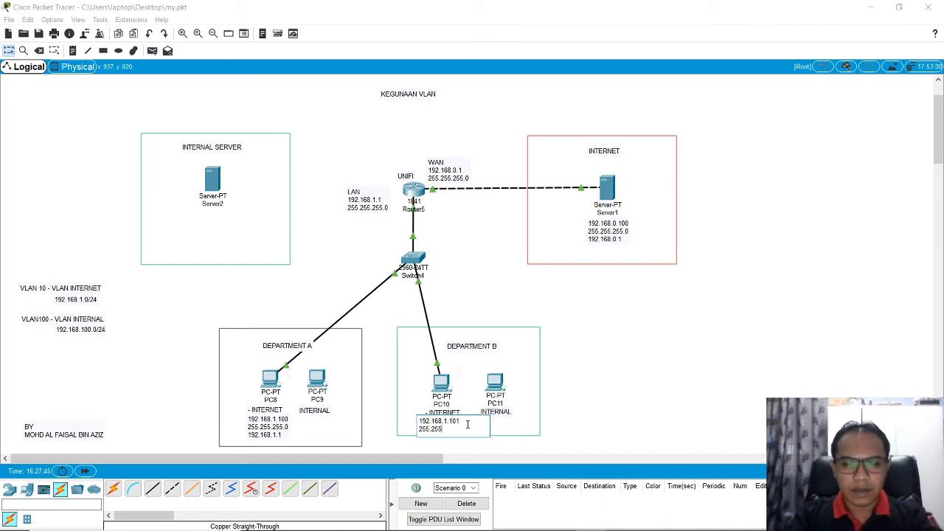
type(".255.0")
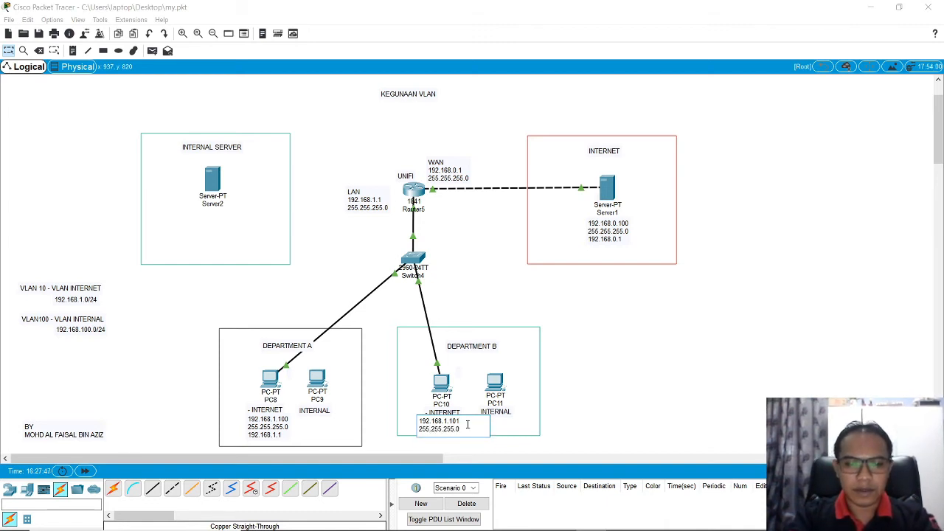
key("Return")
type("192")
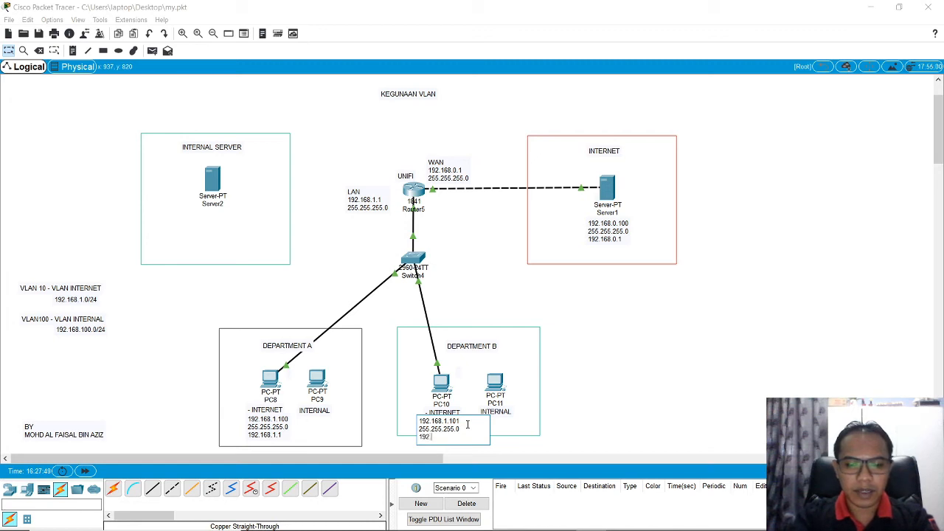
type(".168.1.1")
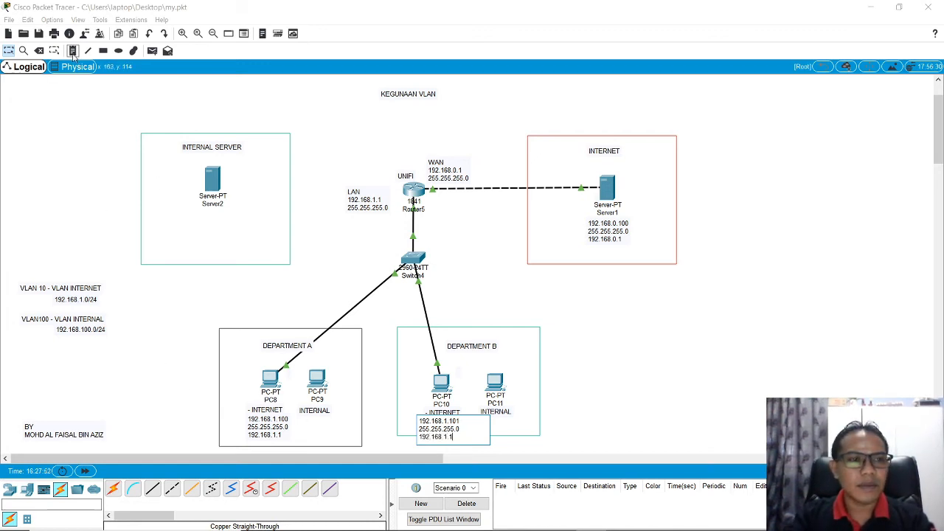
left_click(20, 53)
Step: Enlarge the Department B rectangle downward to enclose PC10's address note, and shift the note slightly into place
left_click(39, 50)
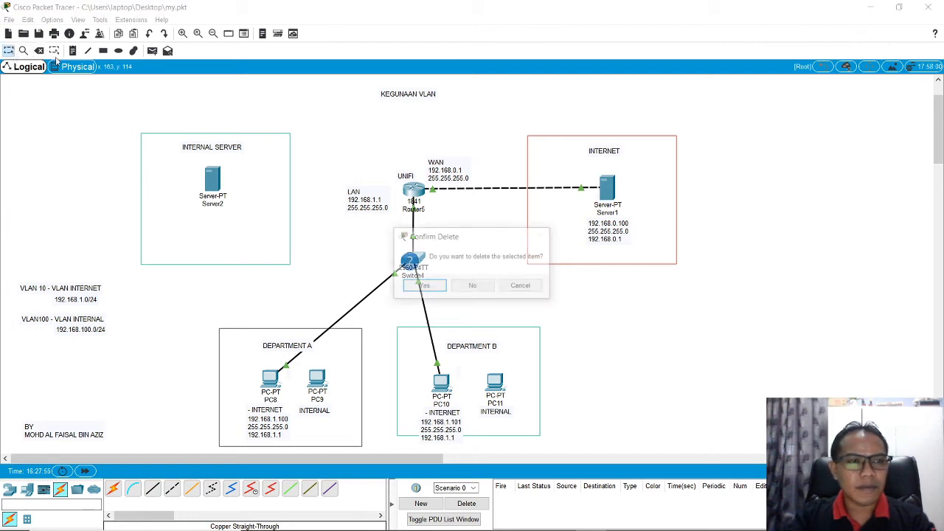
left_click(523, 285)
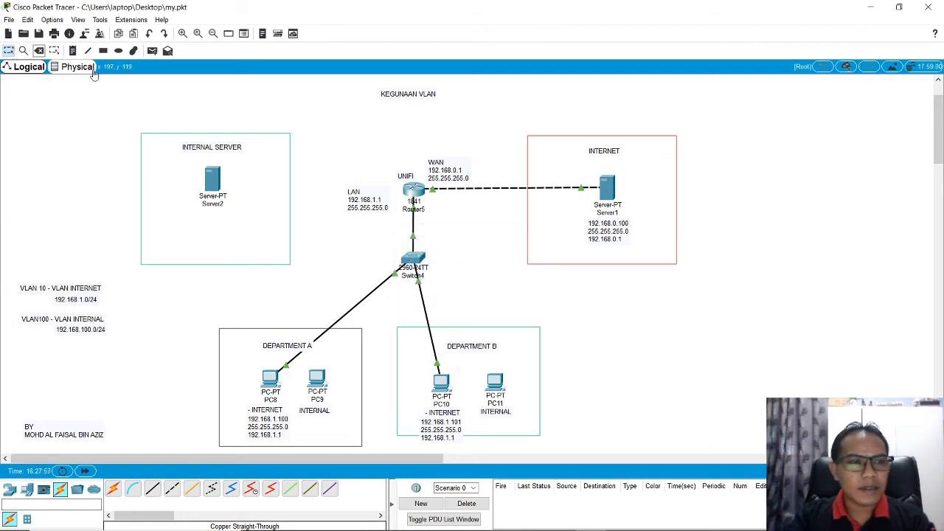
left_click(54, 50)
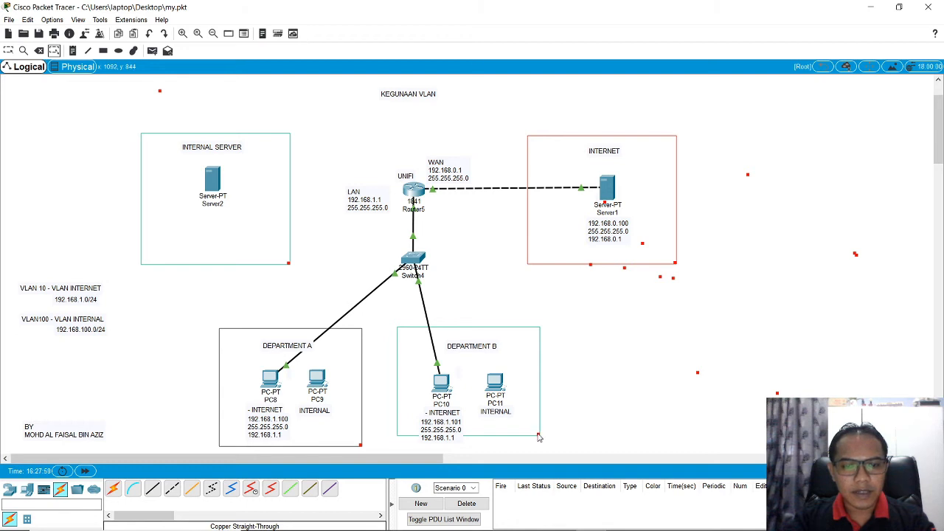
left_click_drag(538, 434, 538, 444)
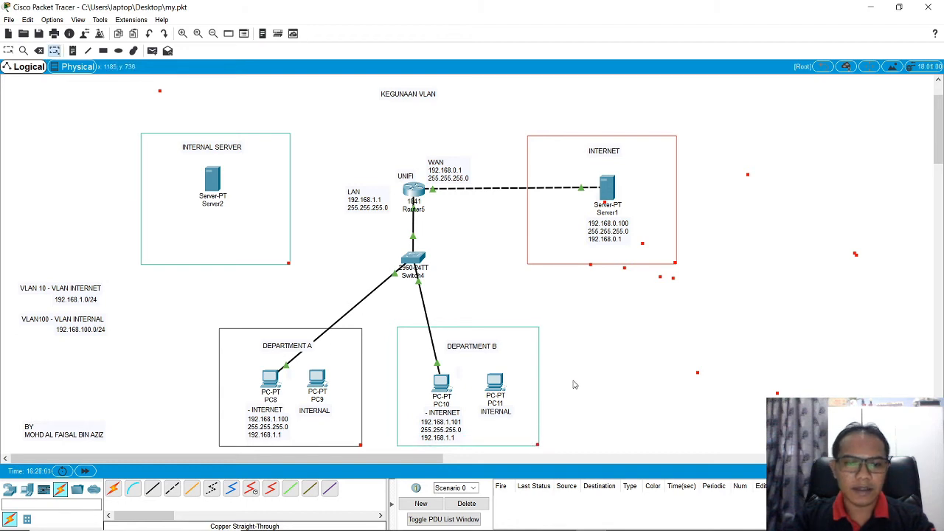
left_click(8, 51)
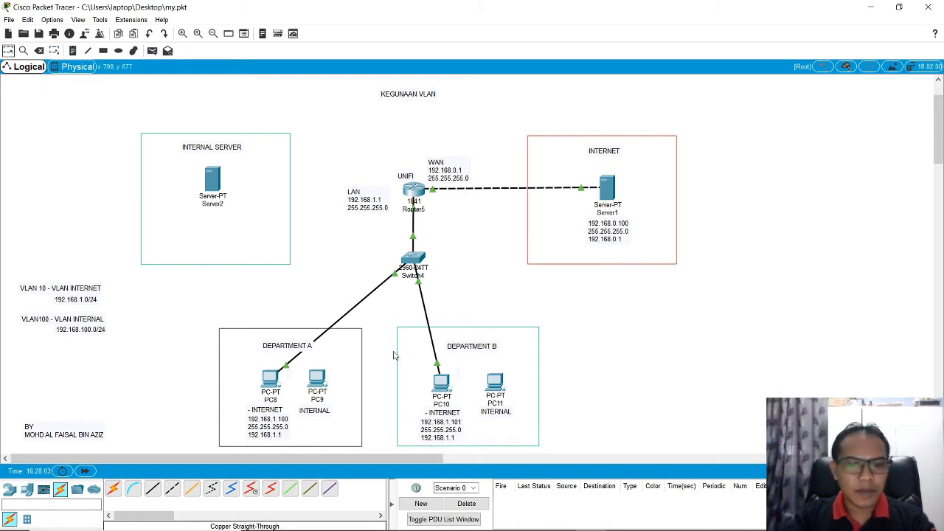
left_click(439, 431)
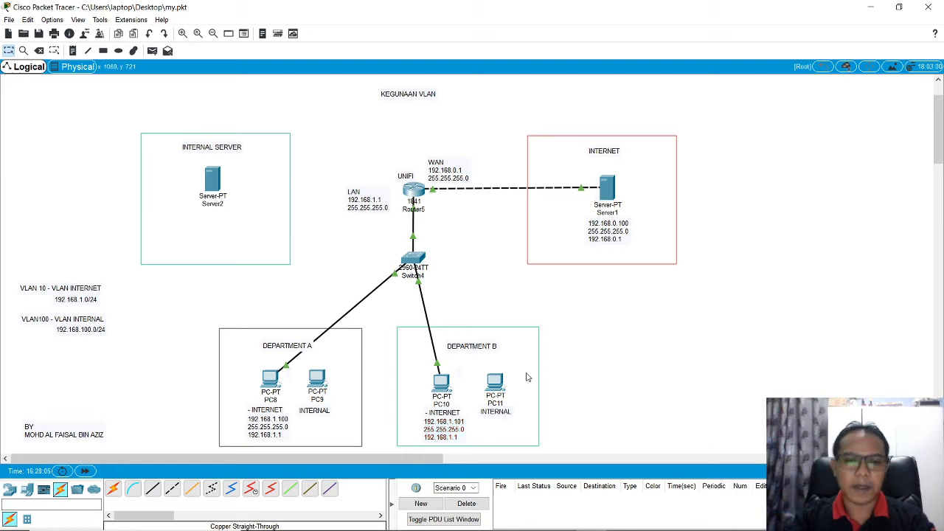
Step: In PC10's IP Configuration, set the IPv4 address to 192.168.1.101 and open the default gateway for editing
left_click(445, 382)
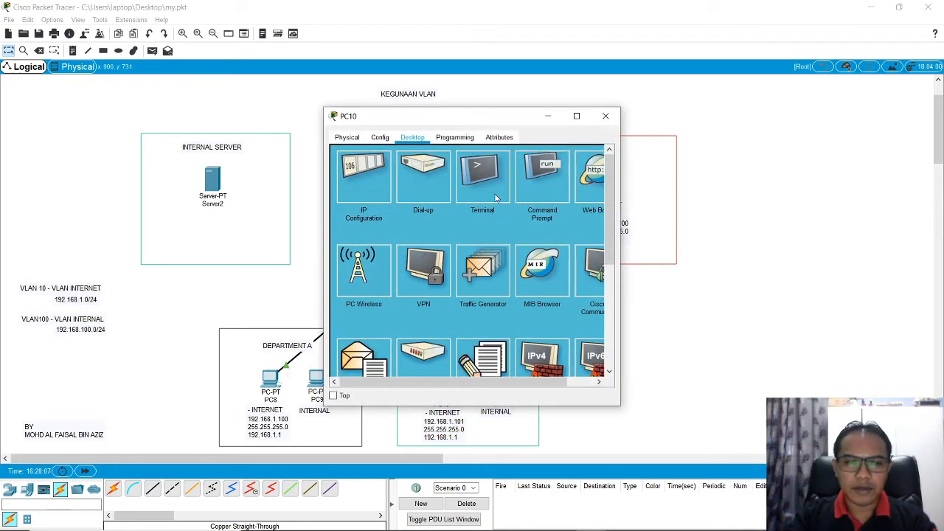
left_click_drag(453, 126, 638, 135)
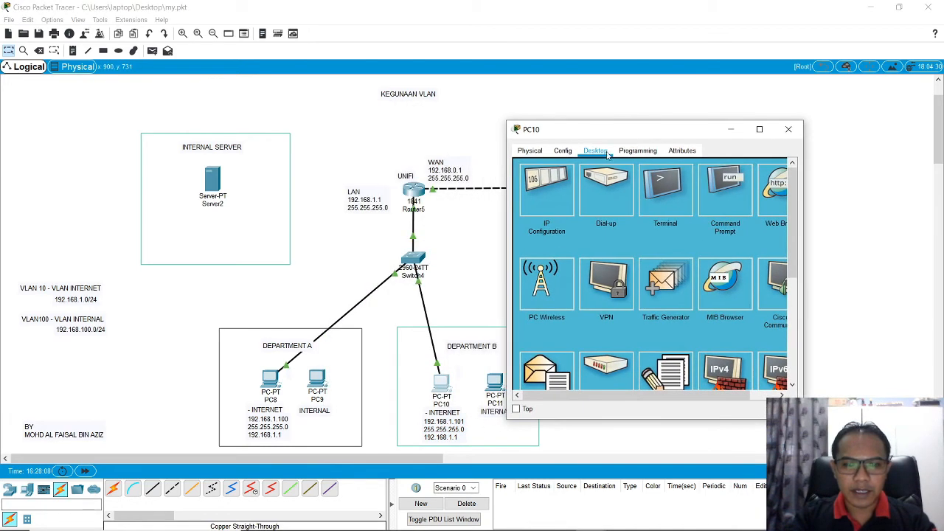
left_click(559, 193)
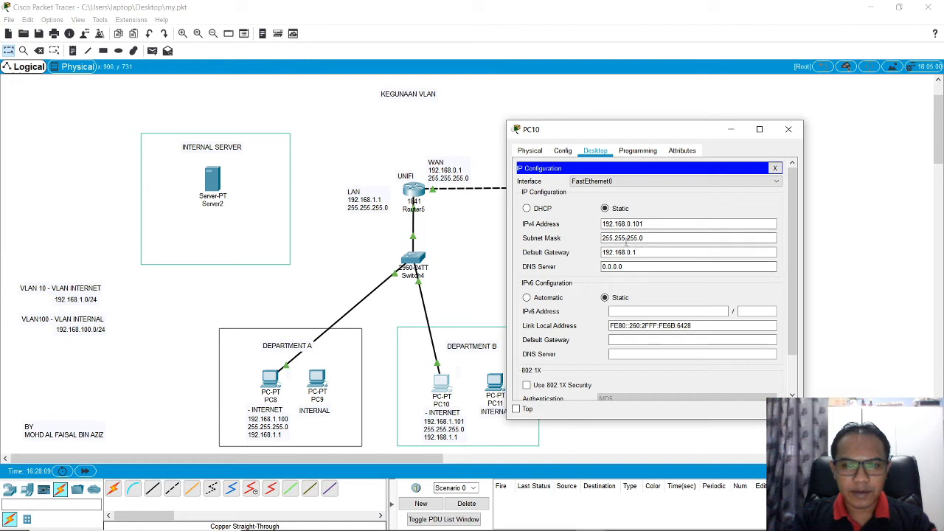
left_click(630, 224)
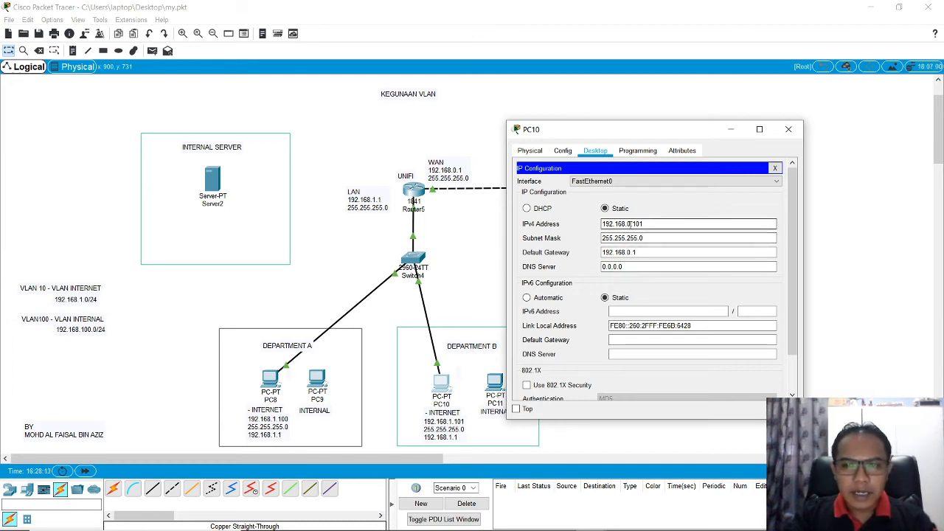
key("BackSpace")
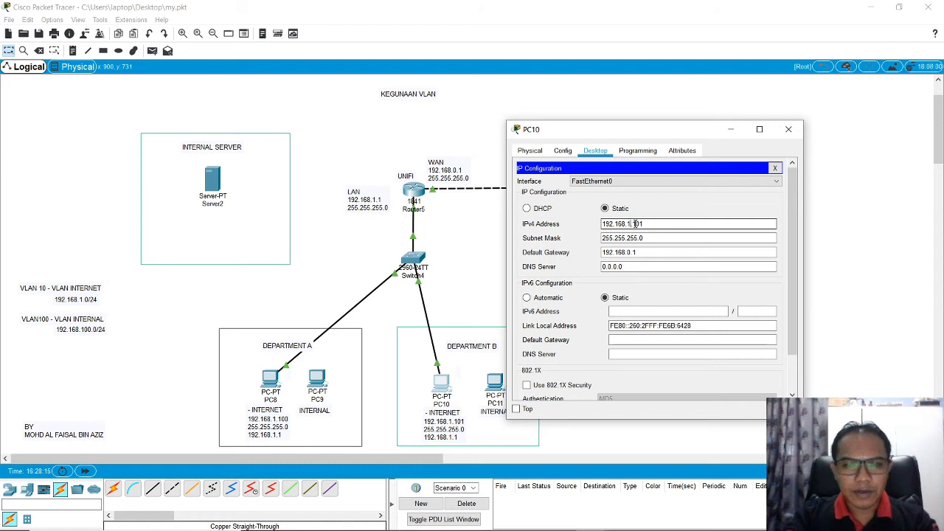
type("1")
left_click(632, 252)
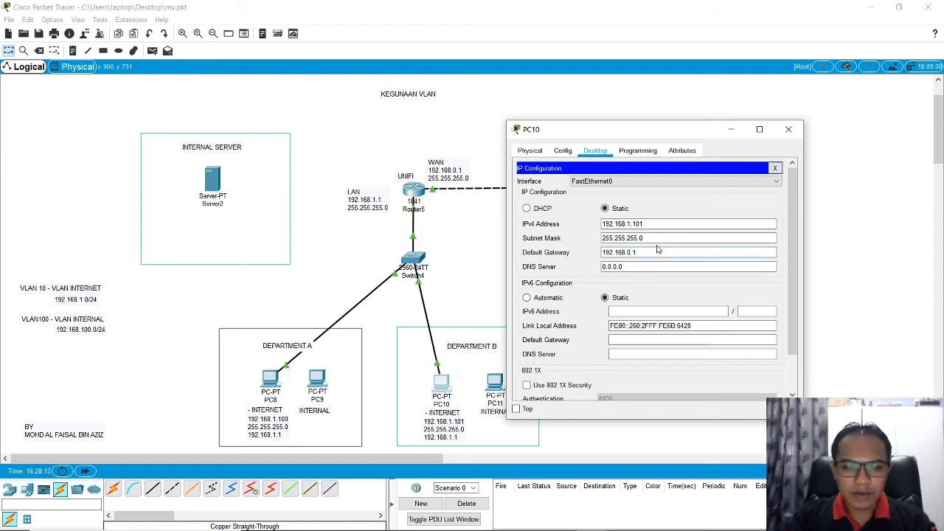
left_click(775, 168)
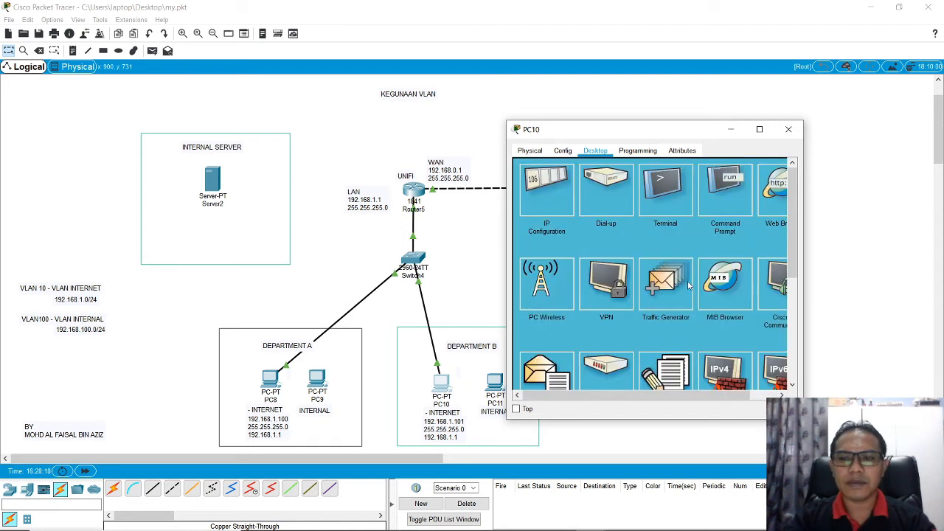
Step: Ping the router's LAN address 192.168.1.1 from PC10's Command Prompt
left_click(741, 180)
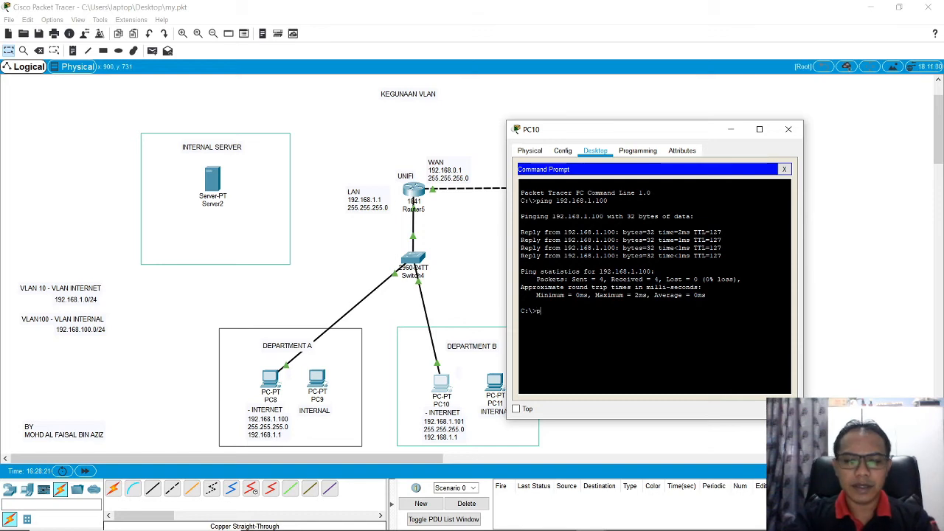
type("ping 19")
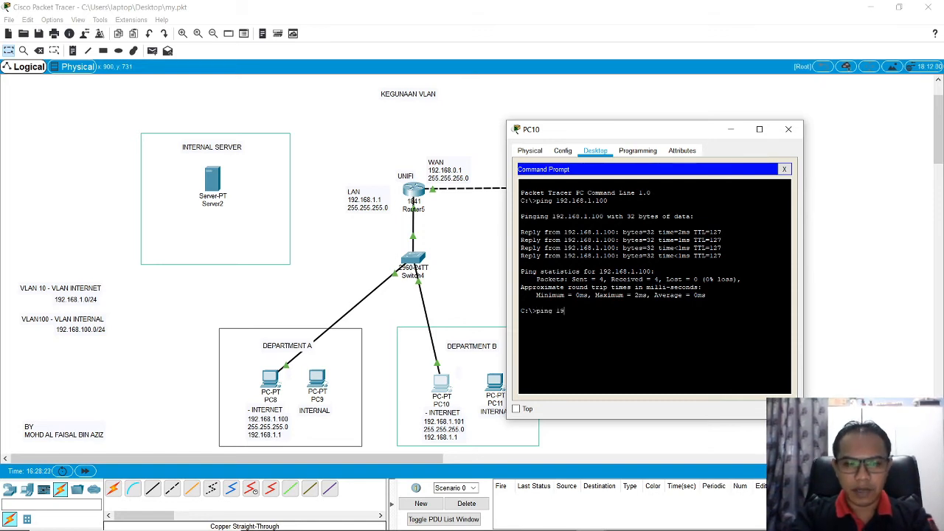
type("2.168.1.1")
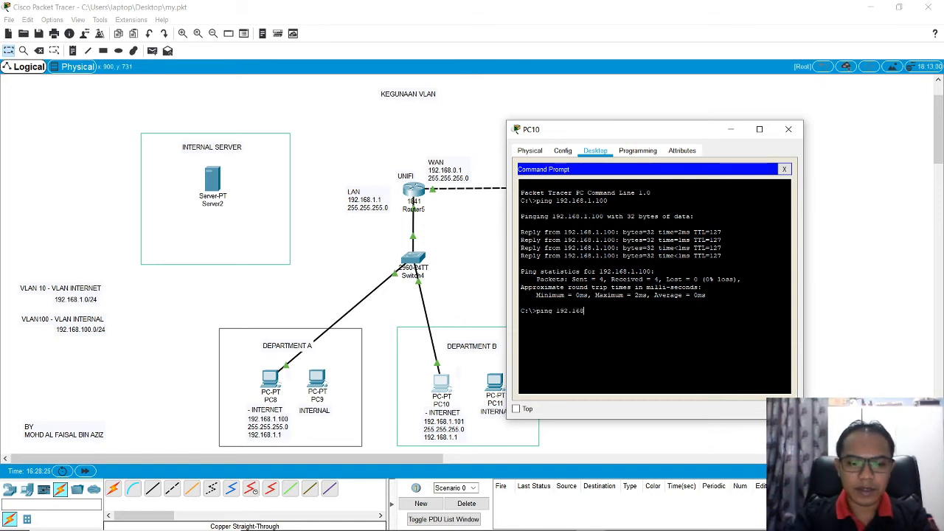
key("Return")
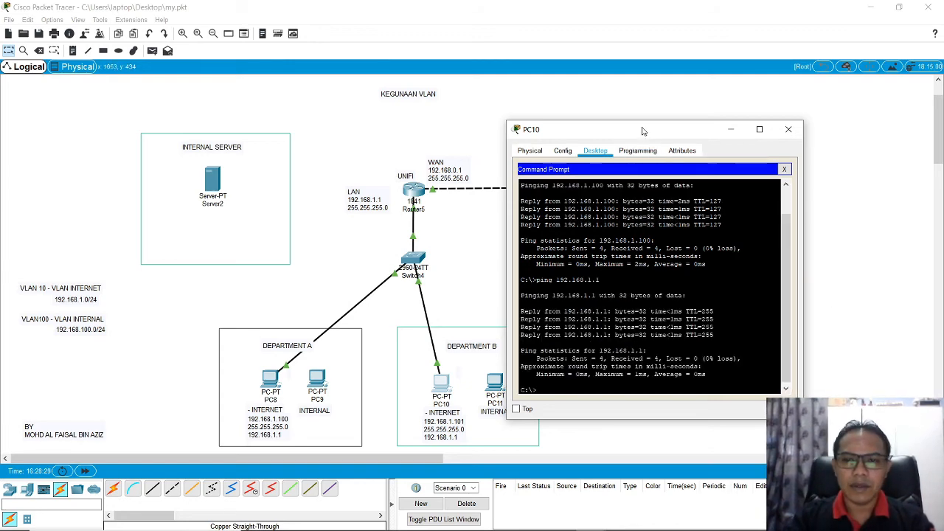
Step: Ping the internet server at 192.168.0.100 from PC10's Command Prompt, and close the PC10 window
left_click_drag(641, 130, 776, 124)
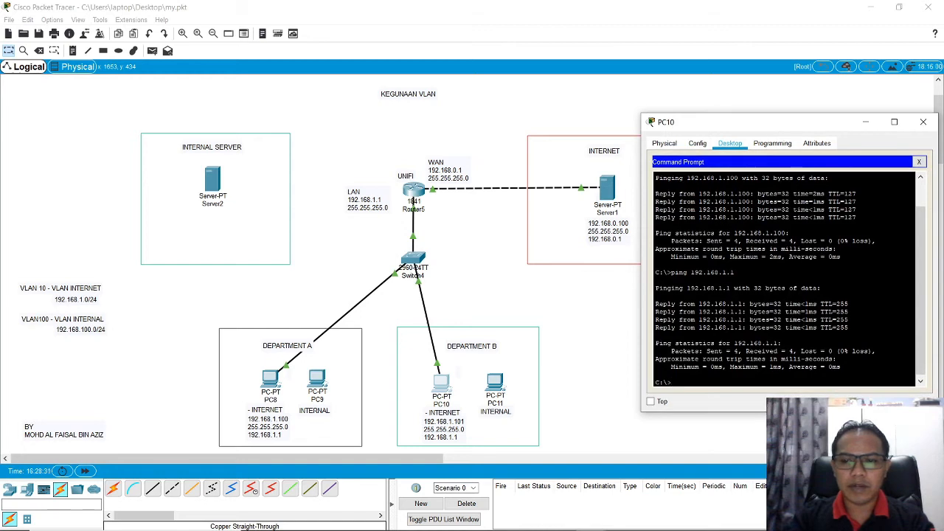
key("Up")
key("BackSpace")
key("BackSpace")
key("BackSpace")
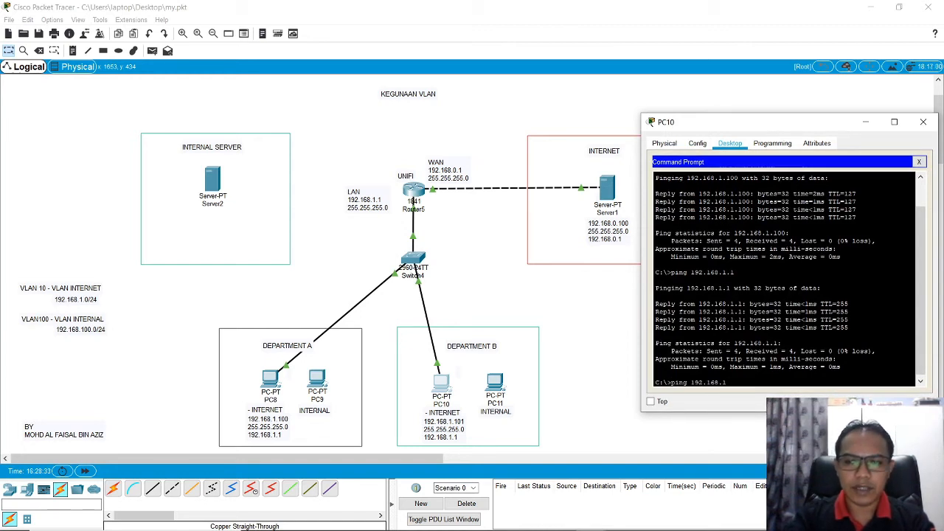
type("0")
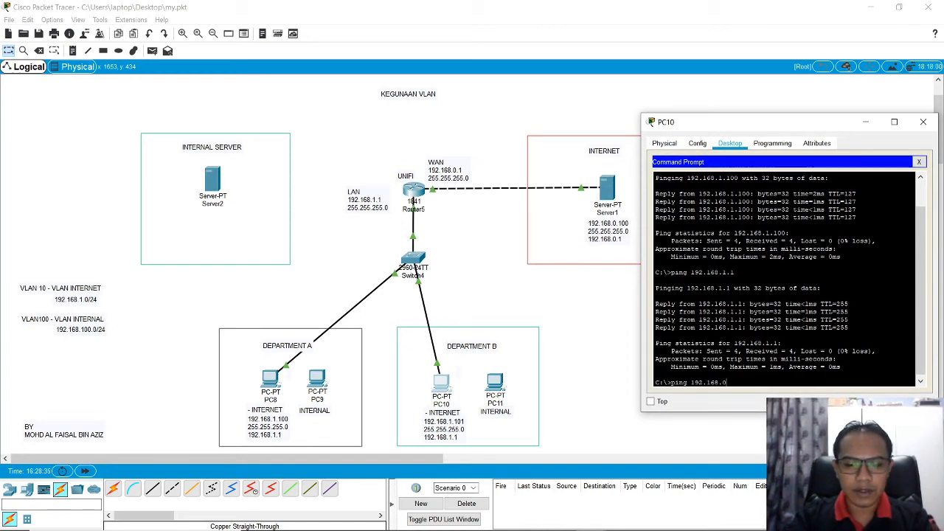
type(".100")
key("Return")
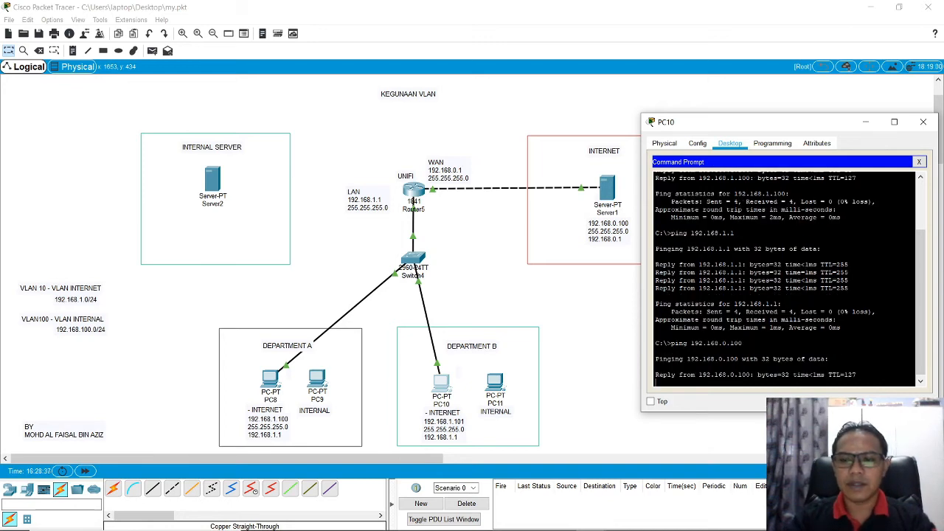
left_click_drag(813, 127, 758, 124)
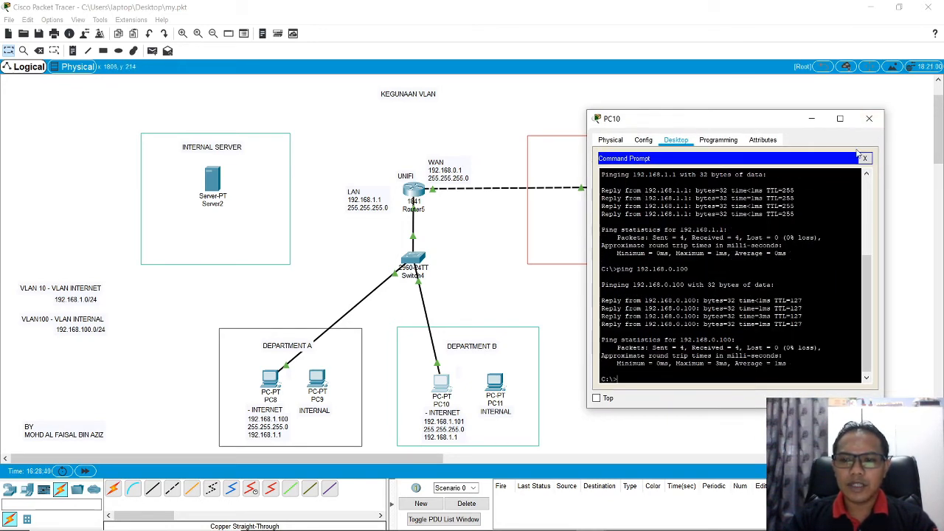
left_click(869, 118)
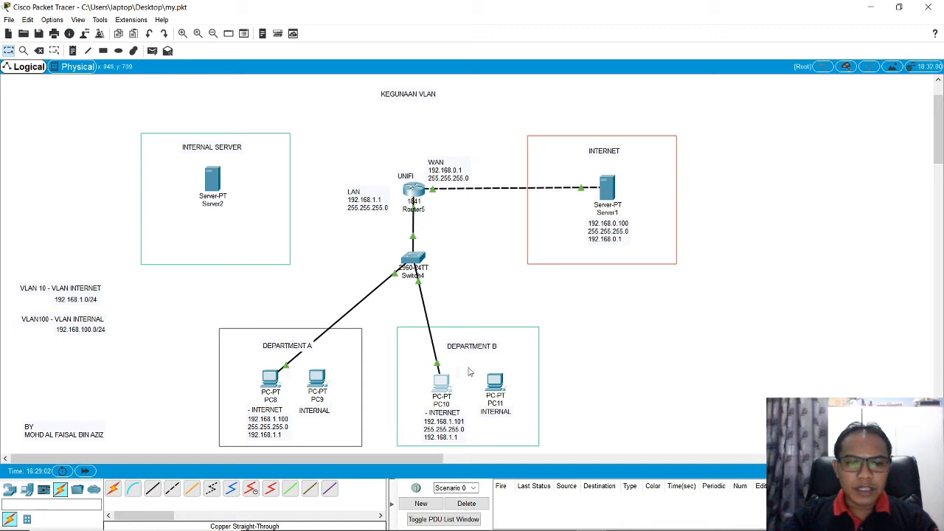
Step: Nudge the Department A rectangle slightly downward
mouse_move(345, 365)
left_mouse_down()
mouse_move(339, 376)
mouse_move(344, 369)
left_mouse_up()
left_click(627, 364)
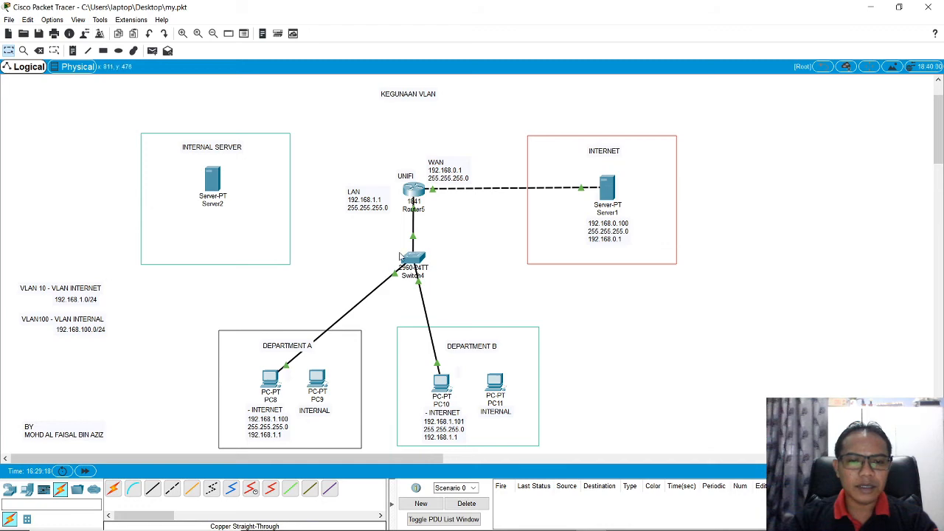
mouse_move(400, 257)
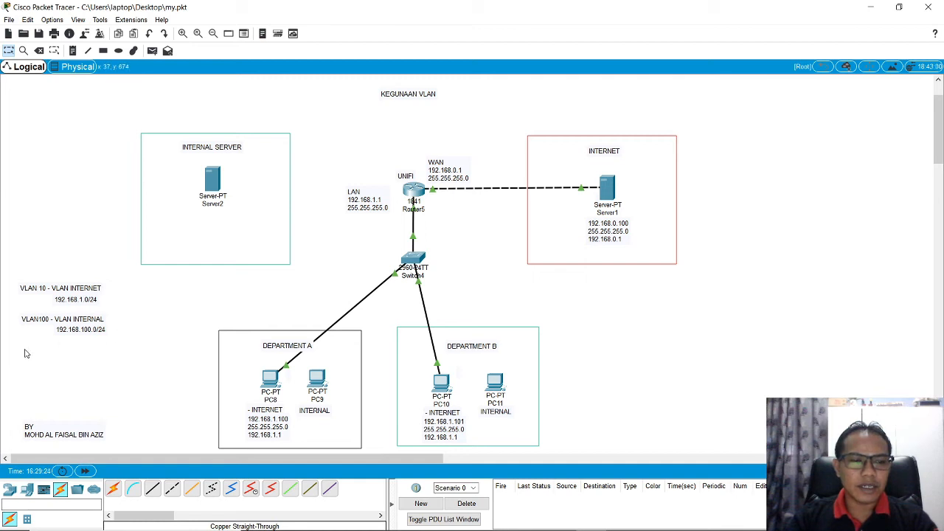
left_click_drag(18, 350, 119, 311)
left_click(171, 297)
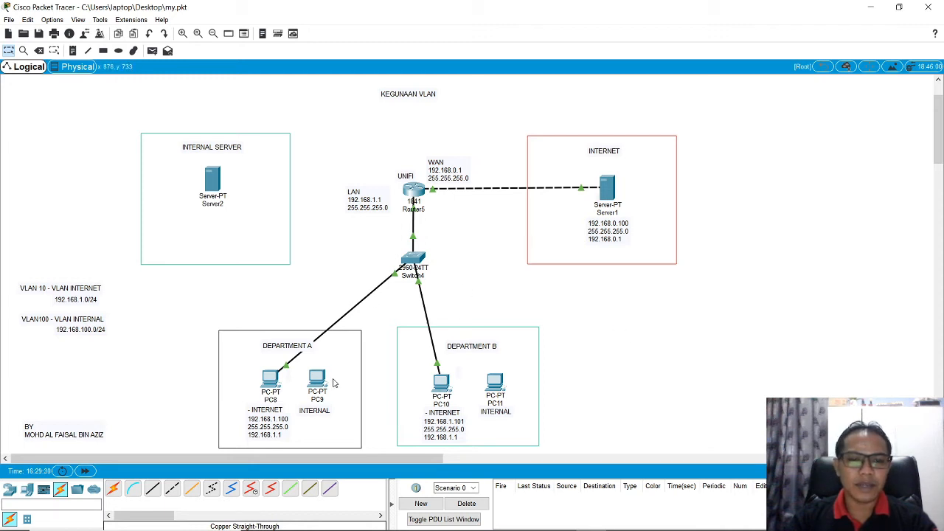
Step: Connect PC9's FastEthernet0 to FastEthernet0/3 on Switch4 with a copper straight-through cable
left_click(152, 489)
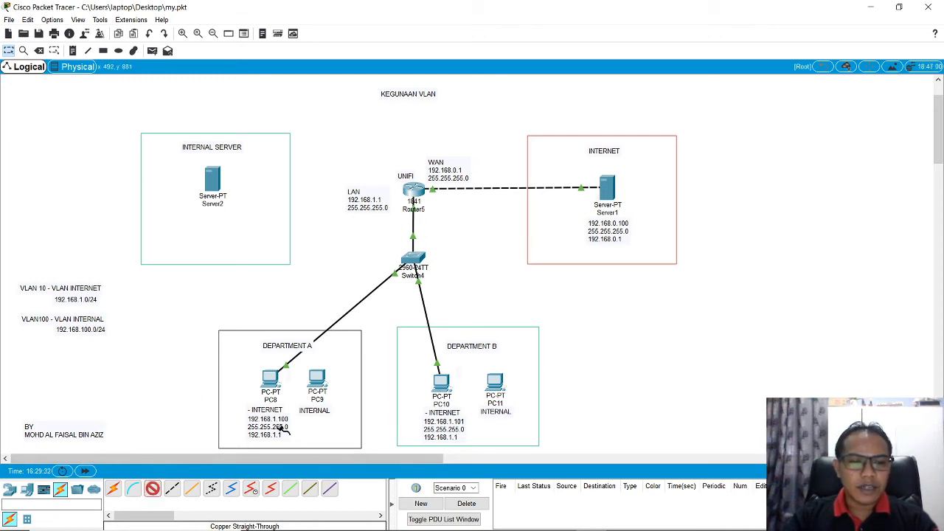
left_click(316, 379)
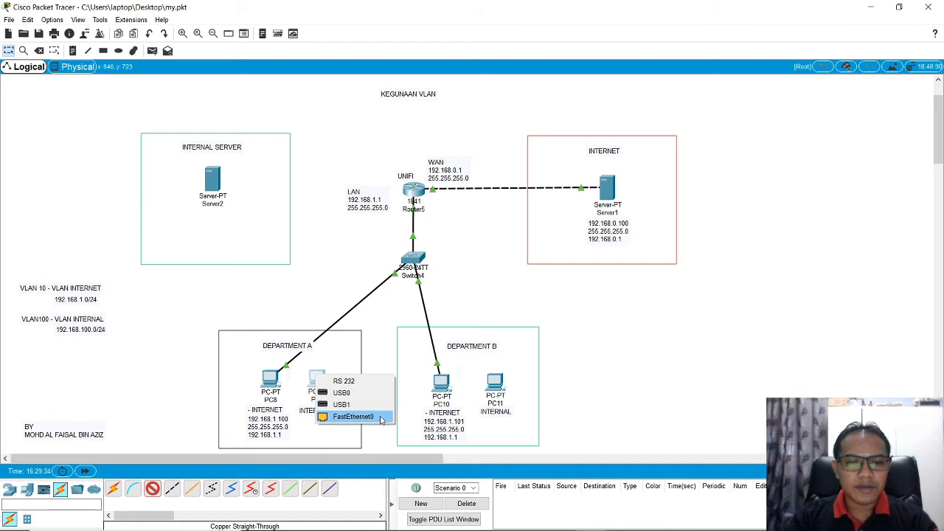
left_click(341, 416)
left_click(413, 264)
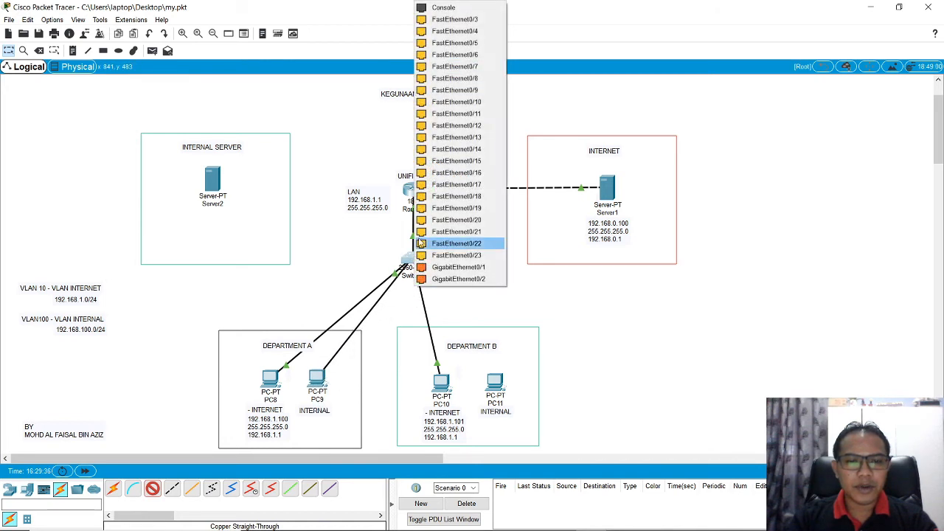
left_click(482, 22)
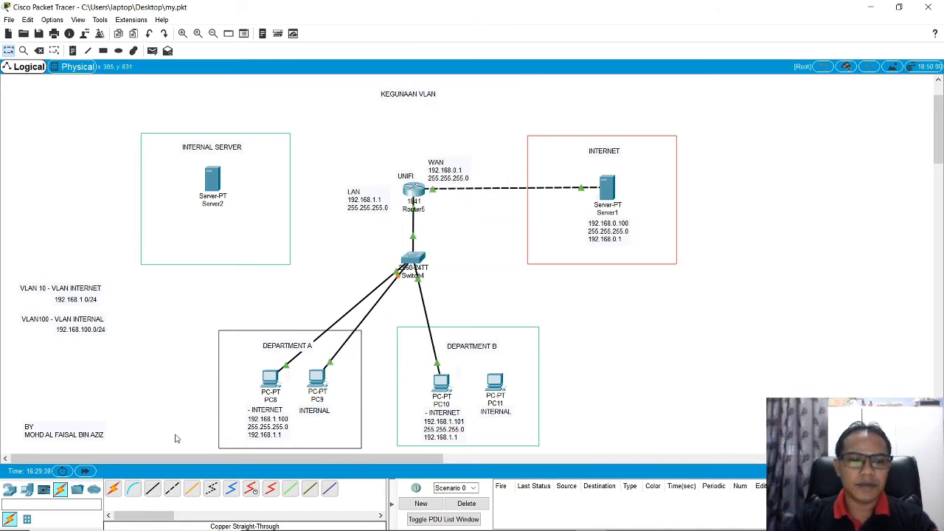
Step: Connect PC11's FastEthernet0 to FastEthernet0/4 on Switch4 with a copper straight-through cable
left_click(499, 384)
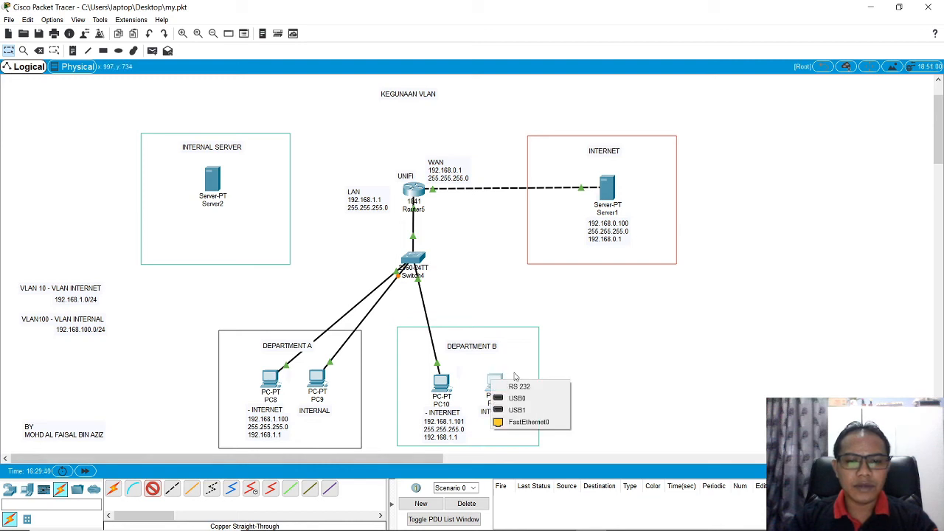
left_click(524, 419)
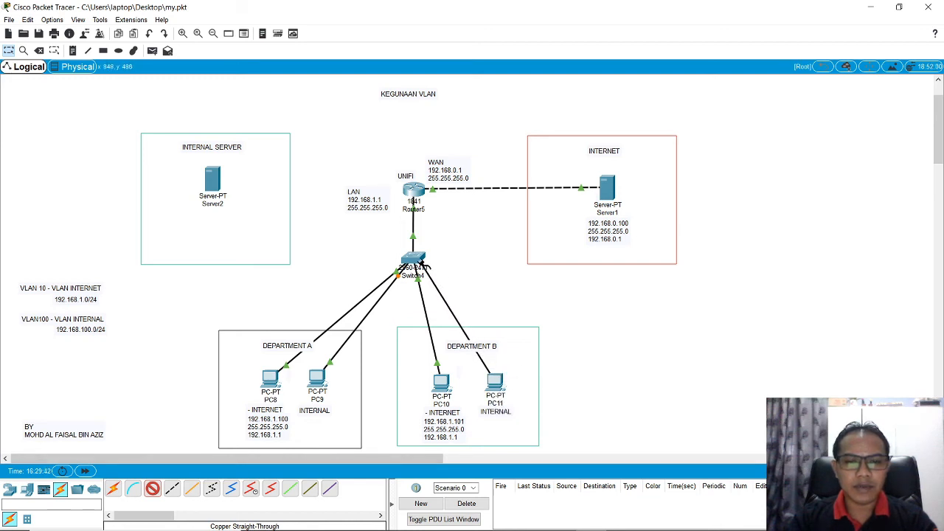
left_click(427, 269)
left_click(472, 274)
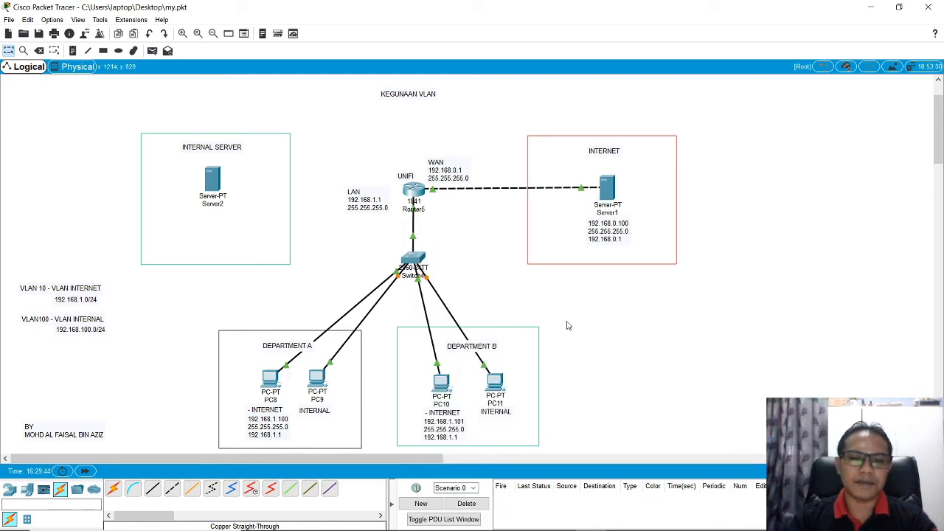
Step: Display Switch4's running configuration in its command line and examine the Vlan100 interface settings
left_click(412, 260)
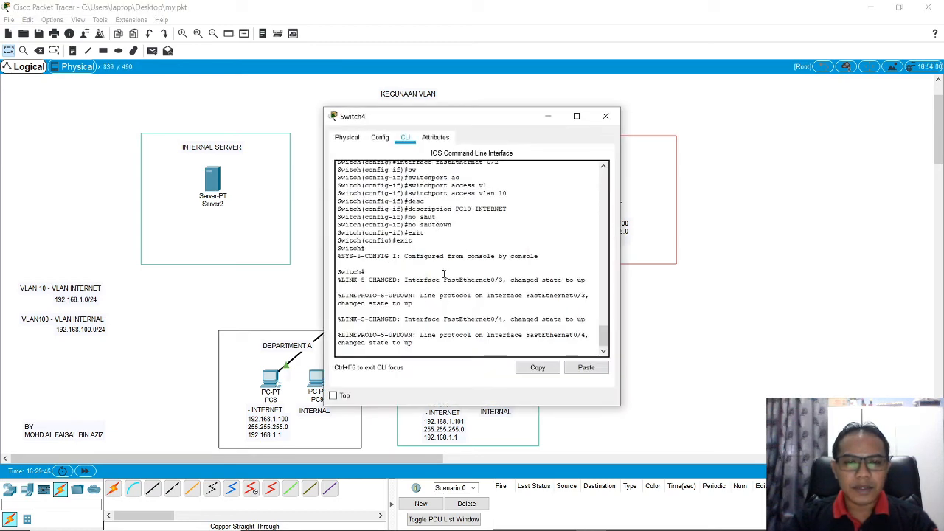
key("Return")
key("Return")
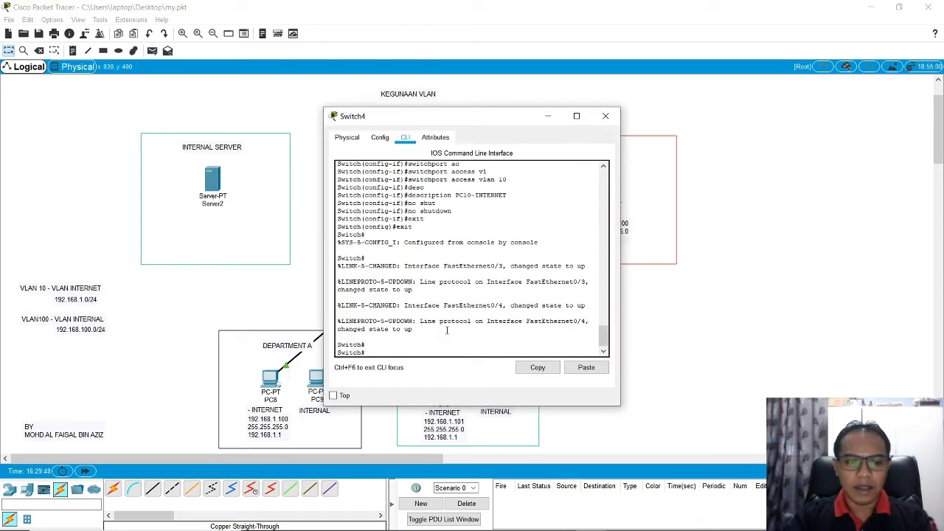
type("sh run")
key("Return")
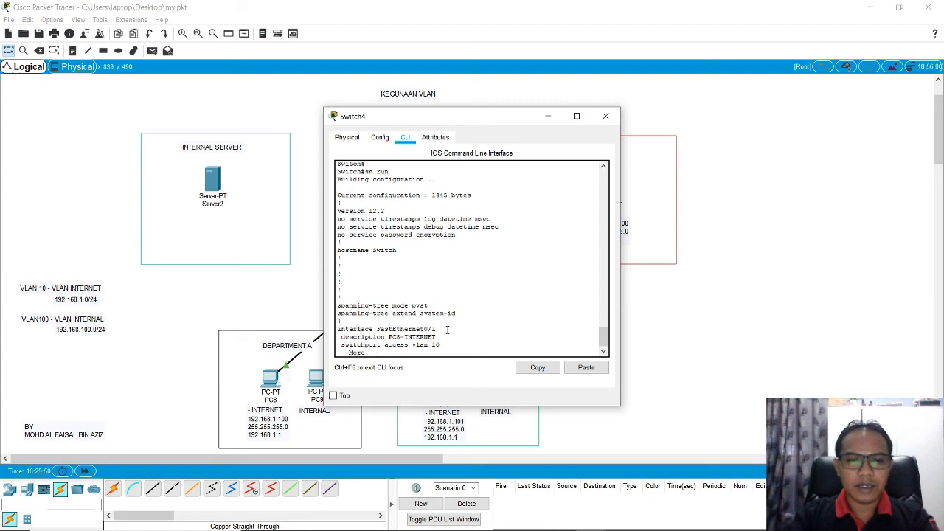
key("space")
key("space")
key("space")
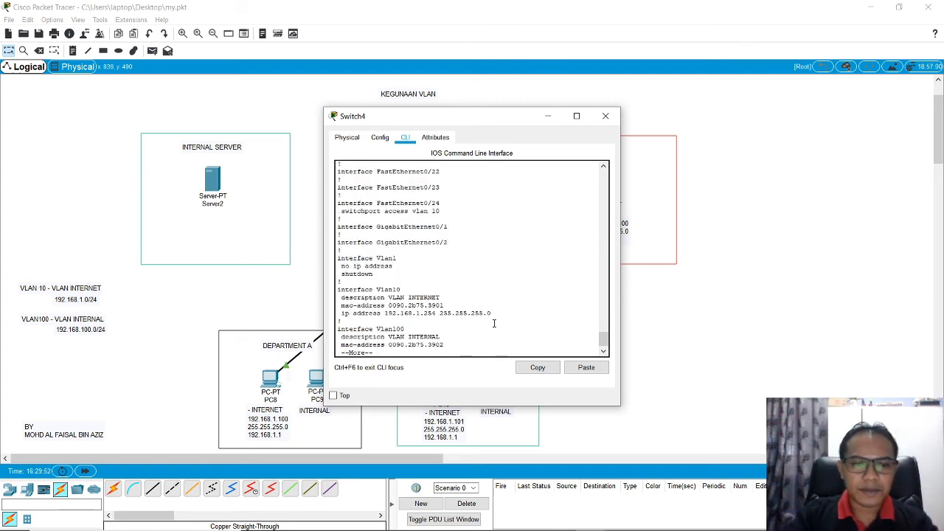
key("space")
scroll(454, 285, "up", 1)
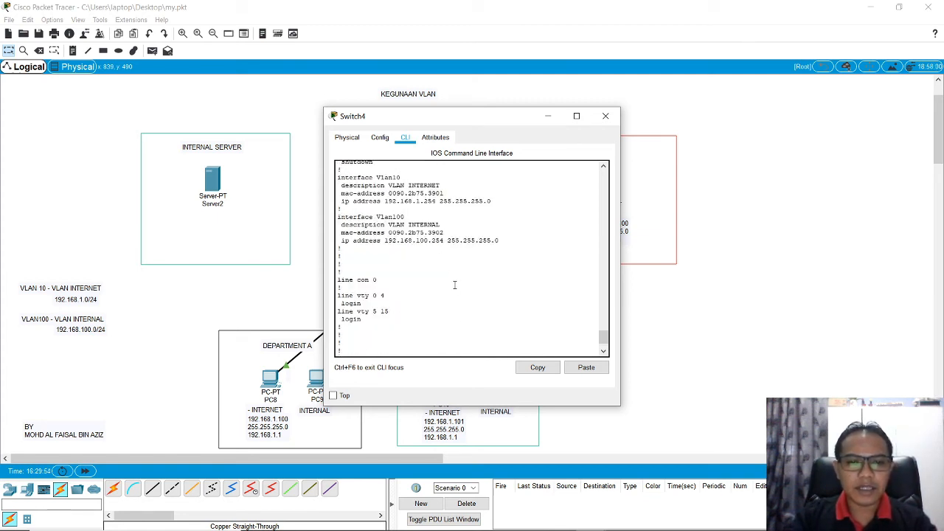
left_click_drag(339, 217, 500, 241)
left_click(509, 241)
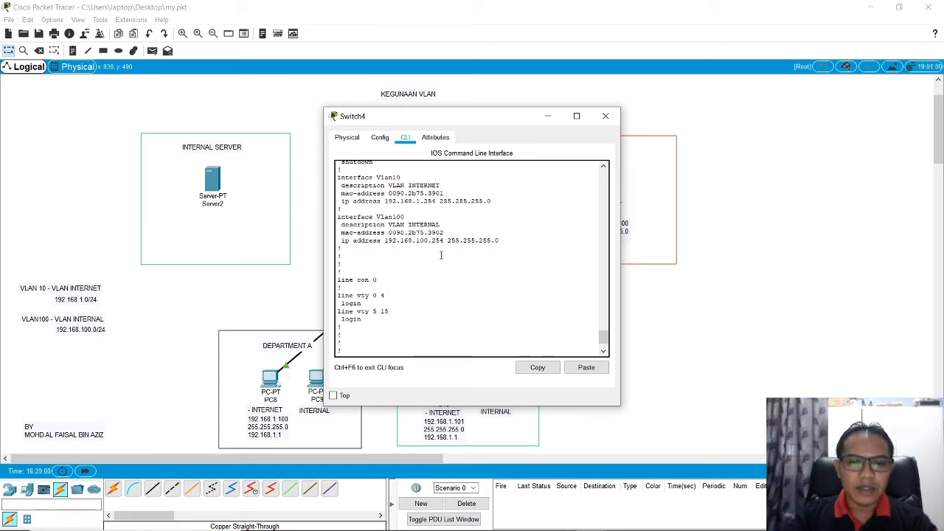
scroll(434, 274, "down", 1)
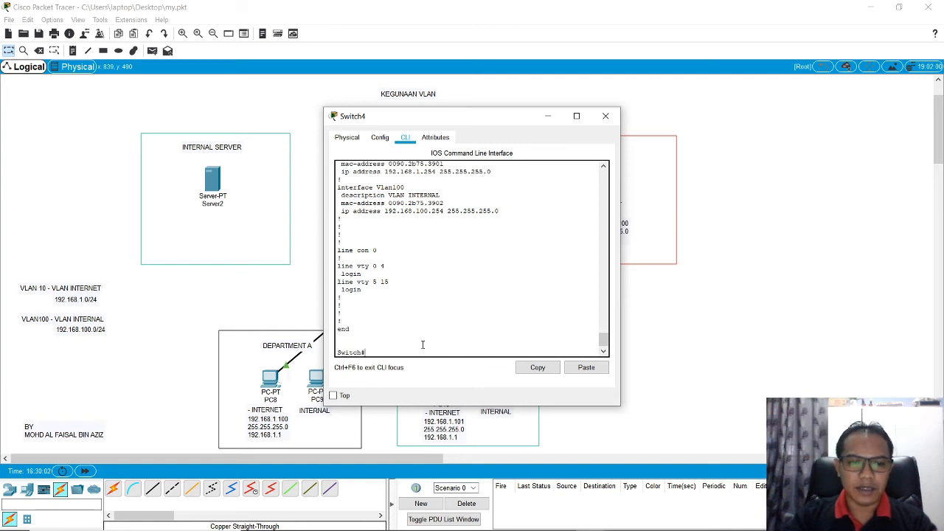
Step: In Switch4's configuration mode, assign interface FastEthernet 0/3 to access VLAN 100
left_click_drag(472, 123, 604, 115)
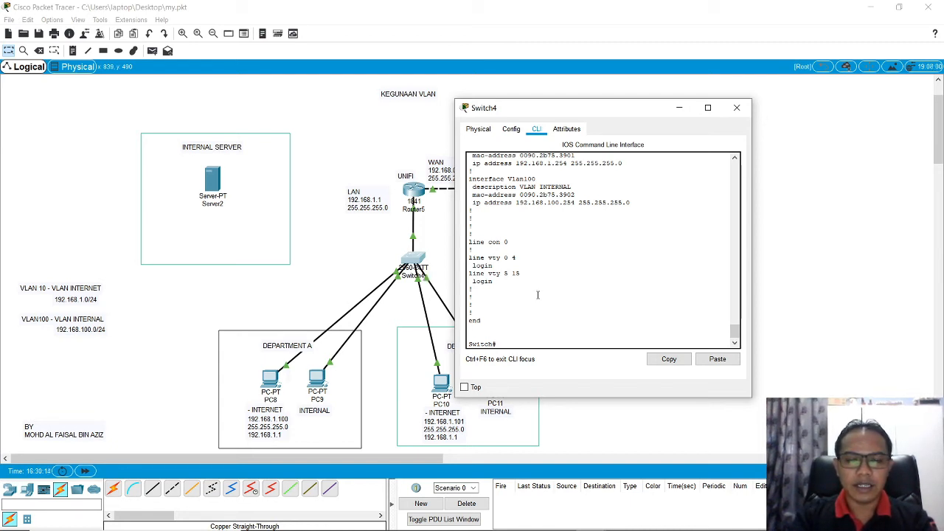
type("conf t")
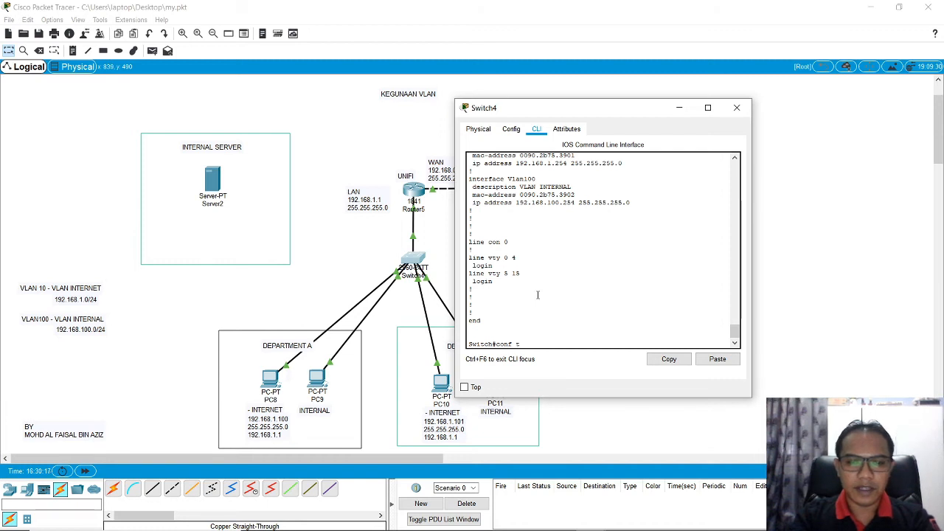
key("Return")
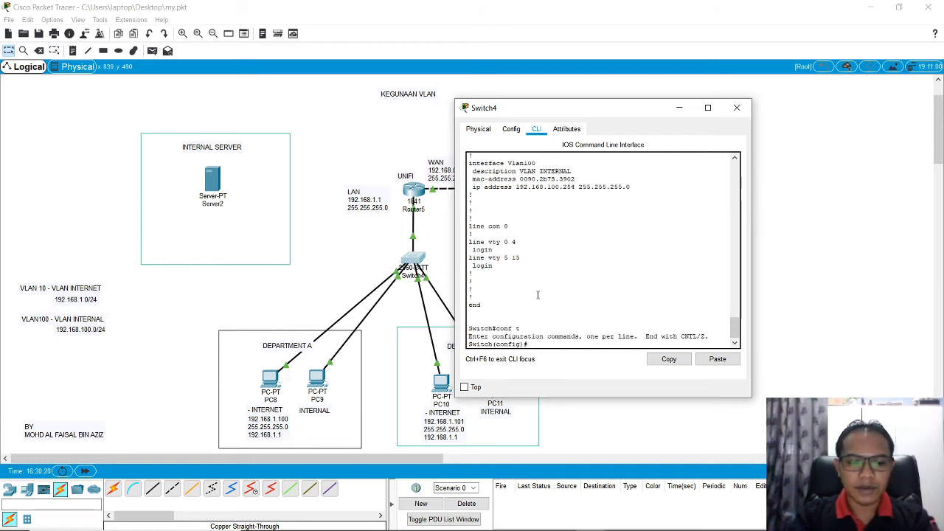
type("int")
key("Tab")
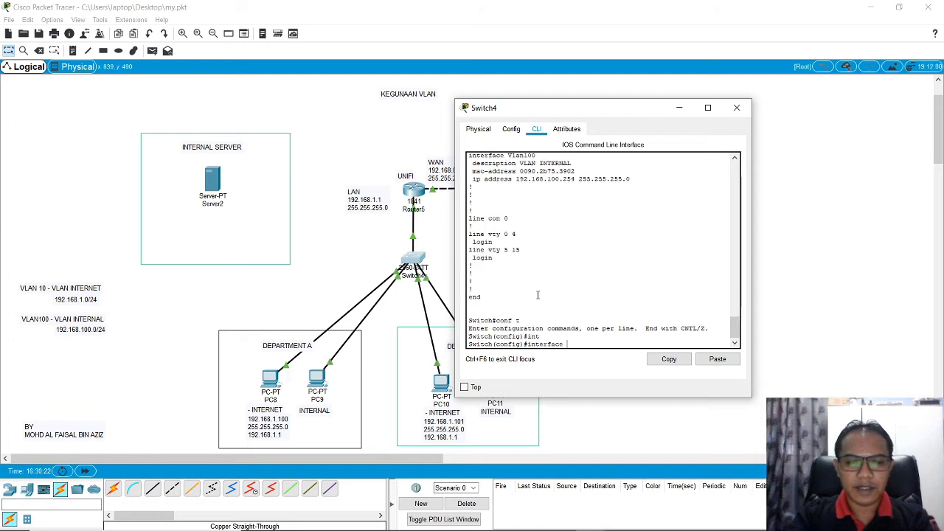
type("fas")
key("Tab")
type("0/3")
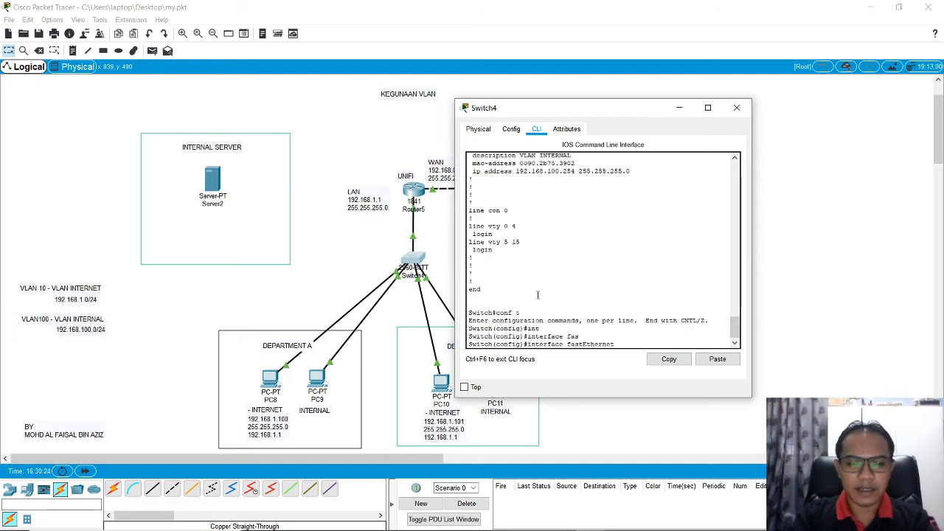
key("Return")
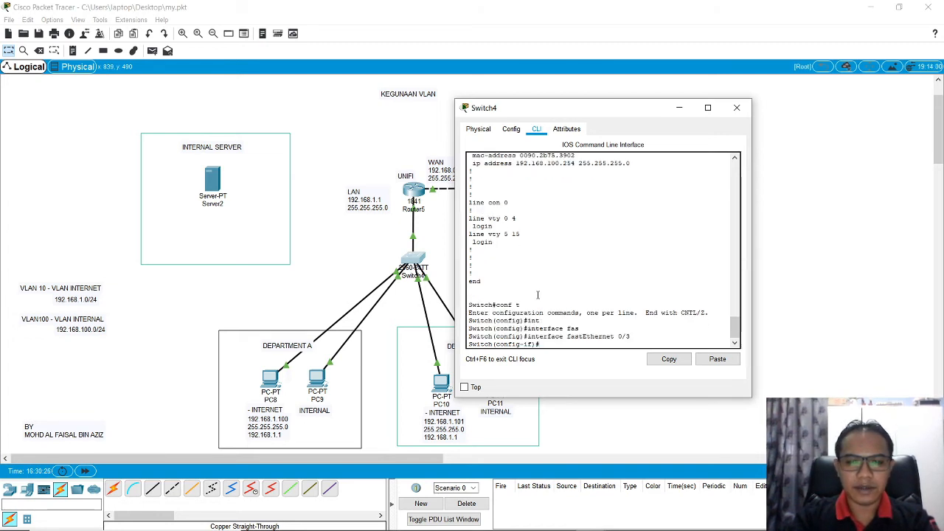
type("sw")
key("Tab")
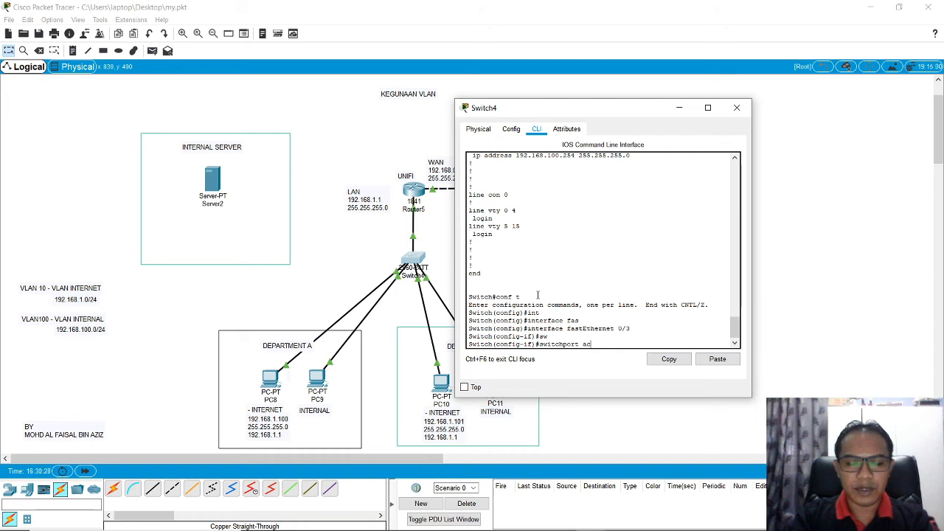
type("ac")
key("Tab")
type("v")
key("Tab")
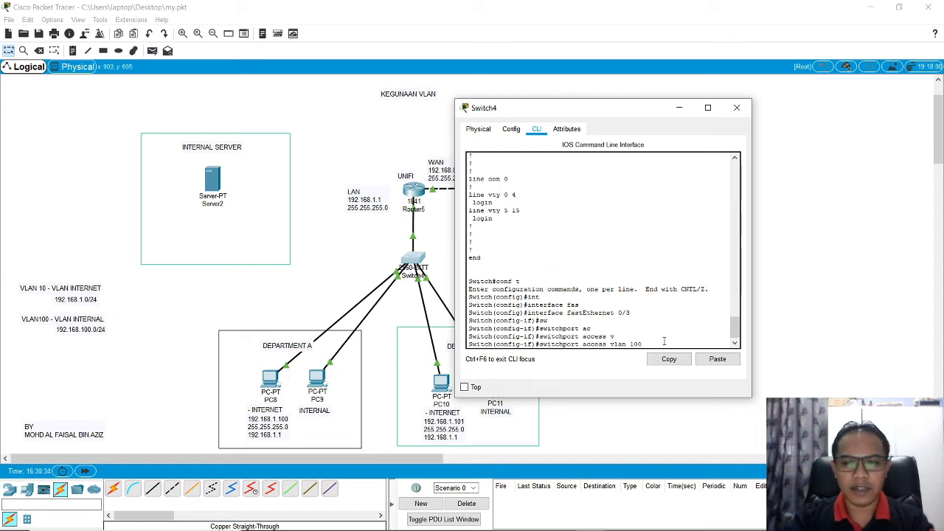
type("100")
key("Return")
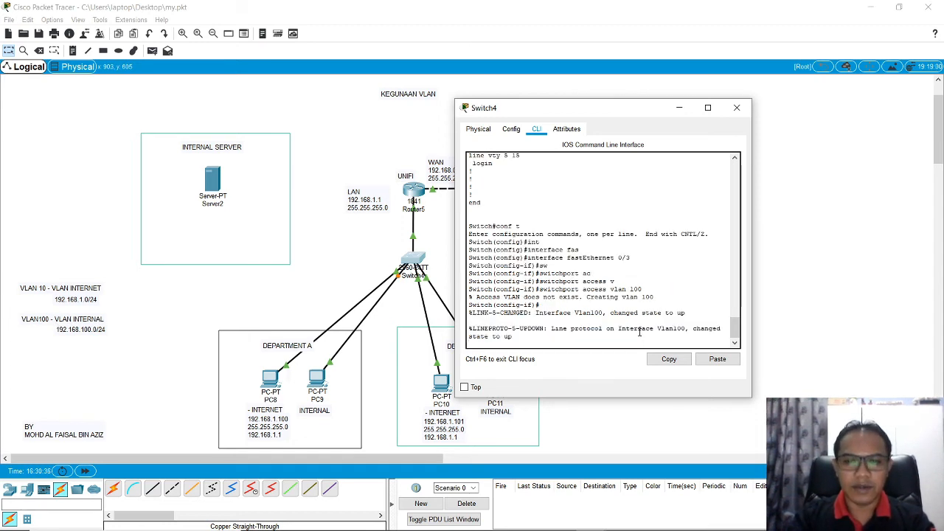
key("Return")
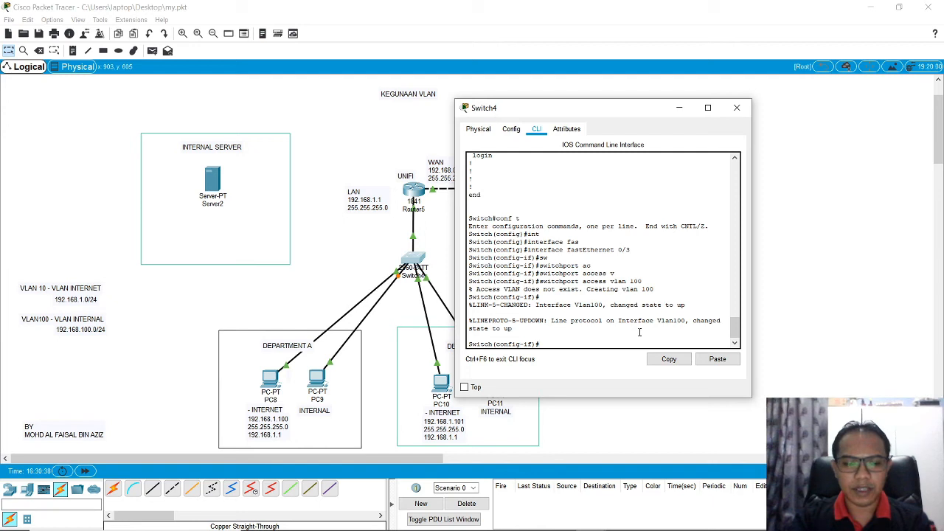
Step: Set the description of switch interface FastEthernet 0/3 to PC9-INTERNAL
type("desc")
key("Tab")
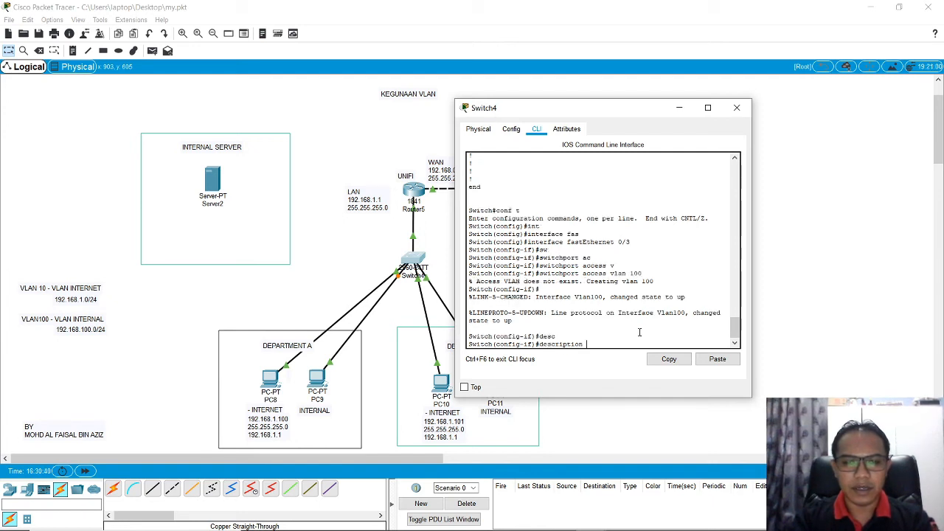
type("PC9")
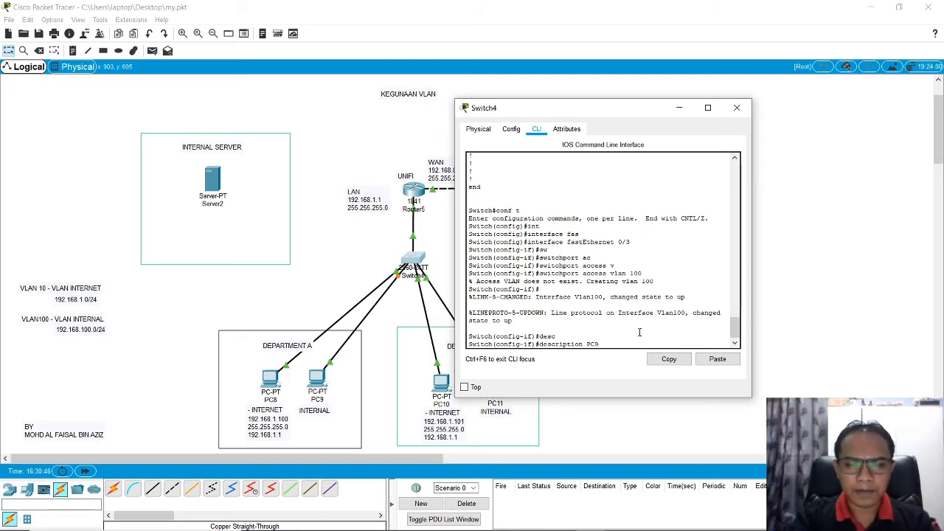
type("-INTER")
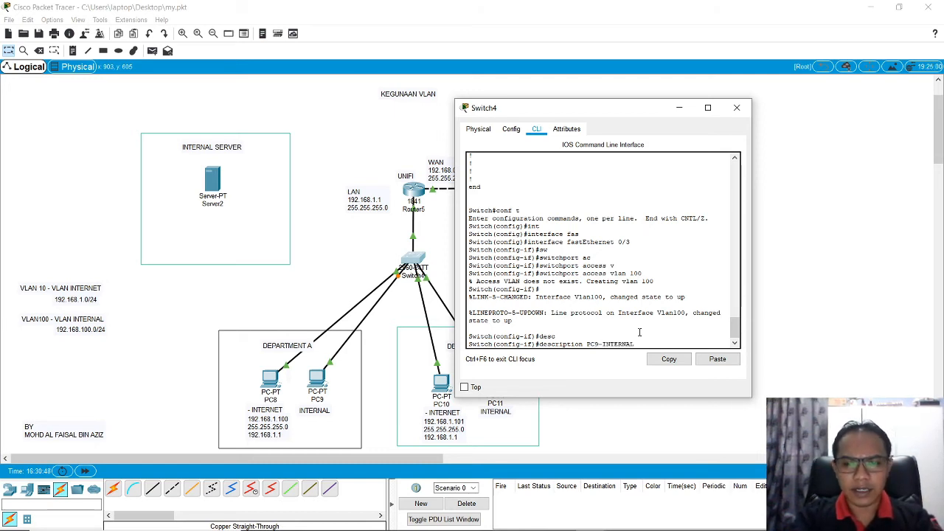
type("NAL")
key("Return")
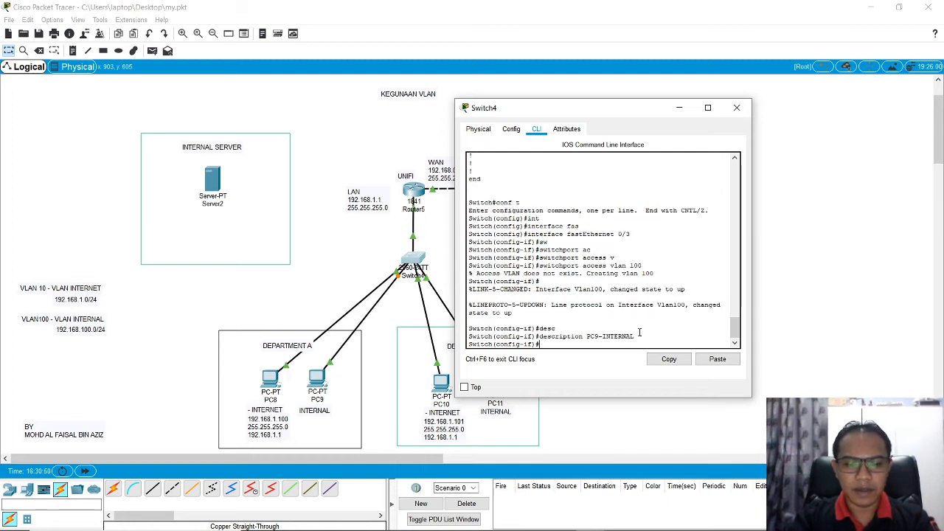
Step: Enable FastEthernet 0/3 with no shutdown and exit back to the switch's privileged mode
type("no shu")
key("Tab")
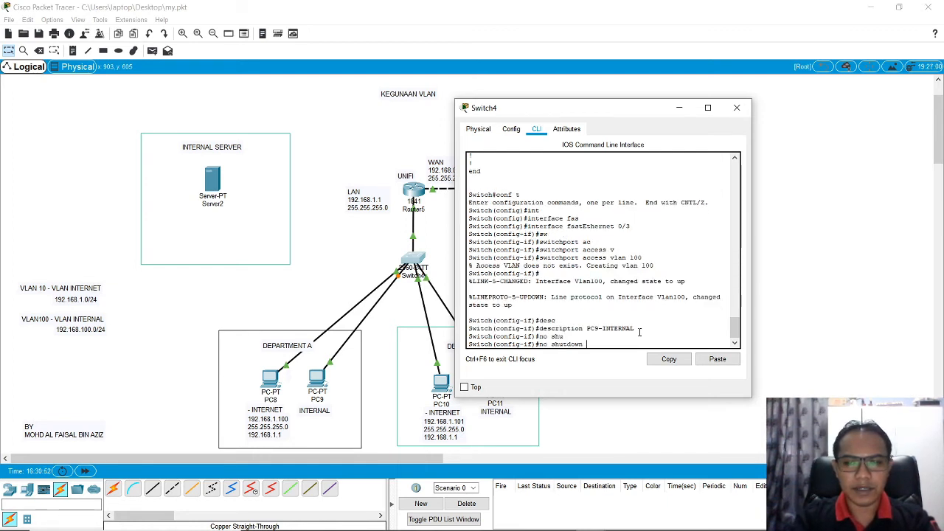
key("Return")
type("exit")
key("Return")
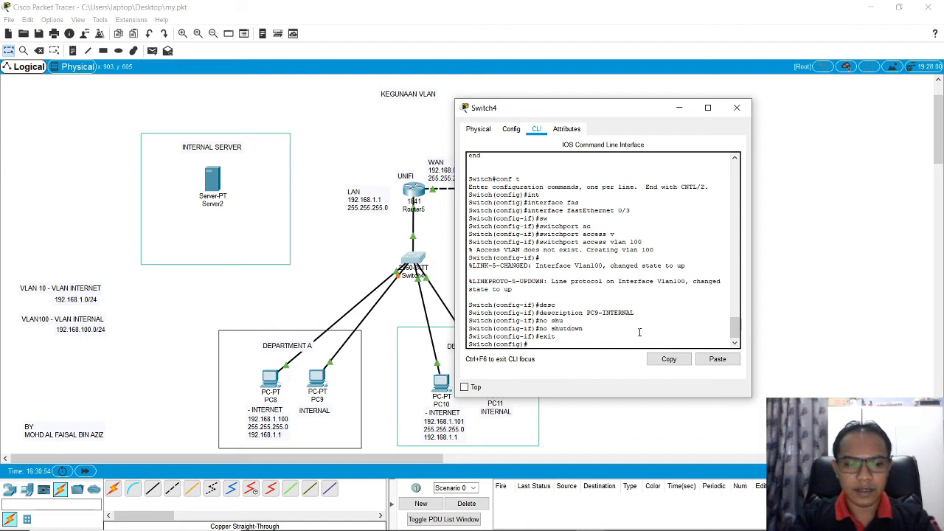
key("Return")
type("exit")
key("Return")
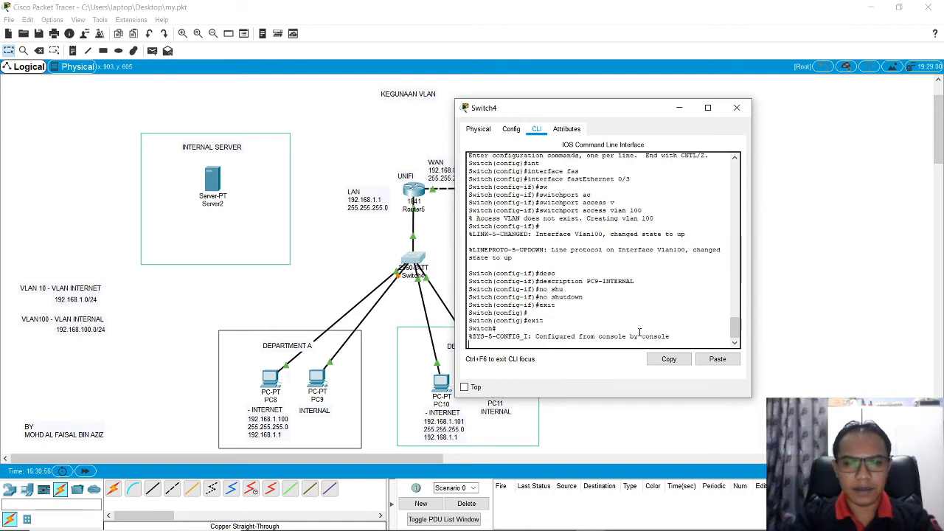
key("Return")
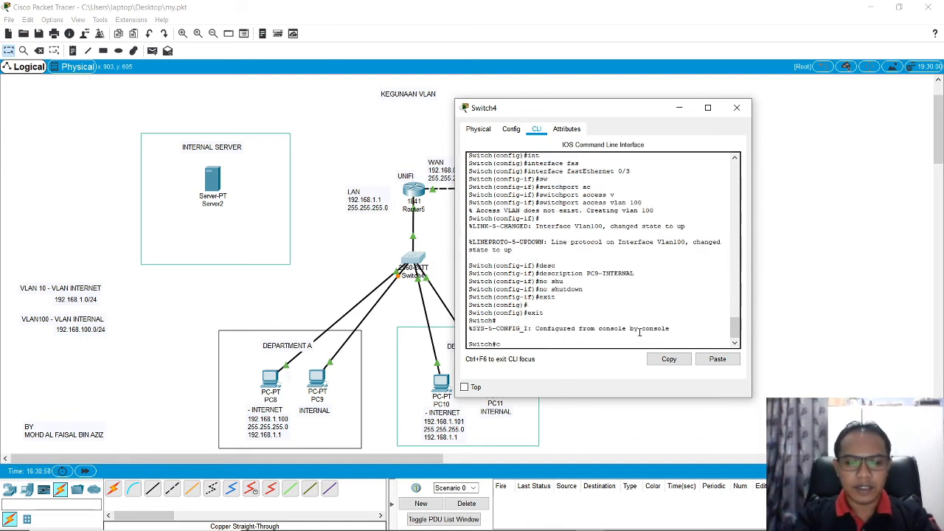
Step: In Switch4's configuration mode, assign interface FastEthernet 0/4 to access VLAN 100
type("conf t")
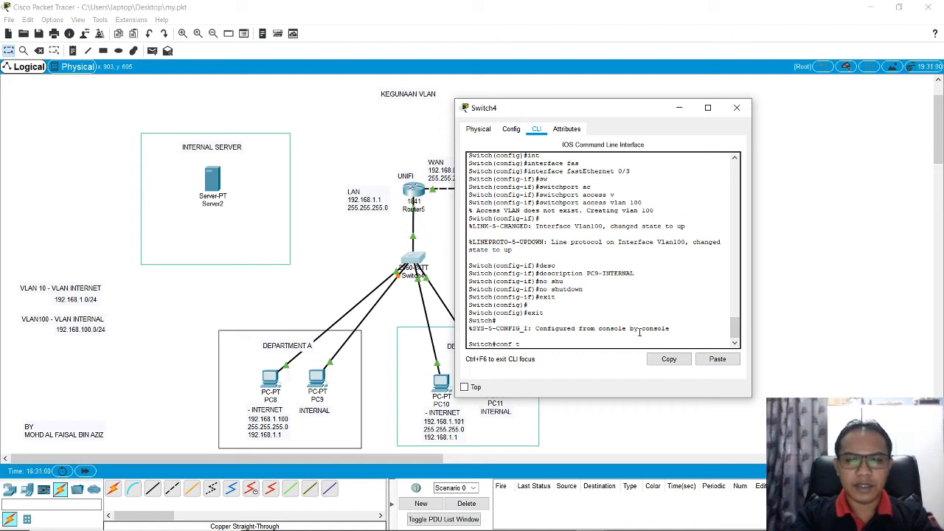
key("Return")
type("int")
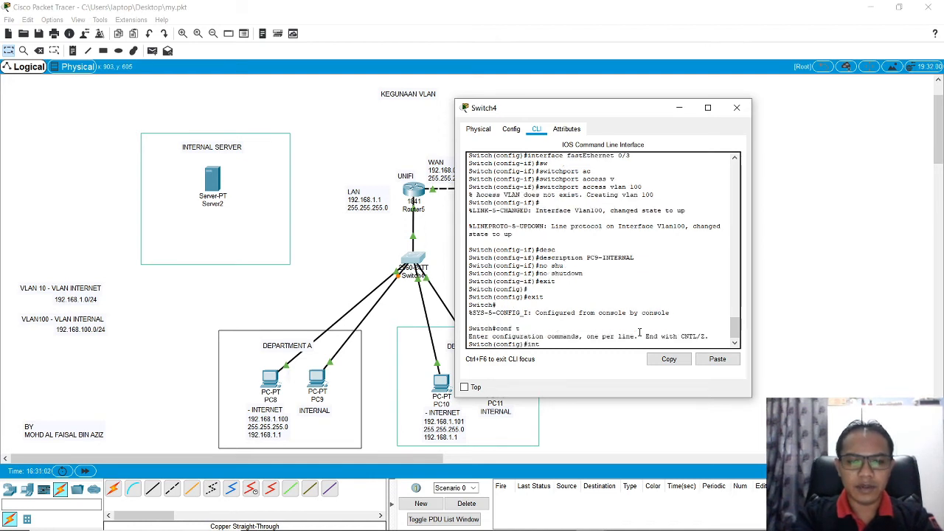
key("Tab")
type("fas")
key("Tab")
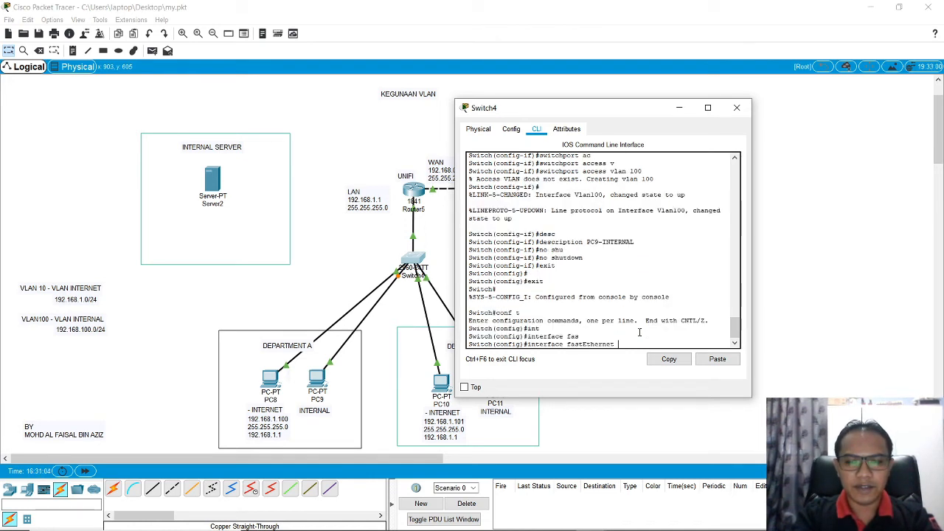
type("0/4")
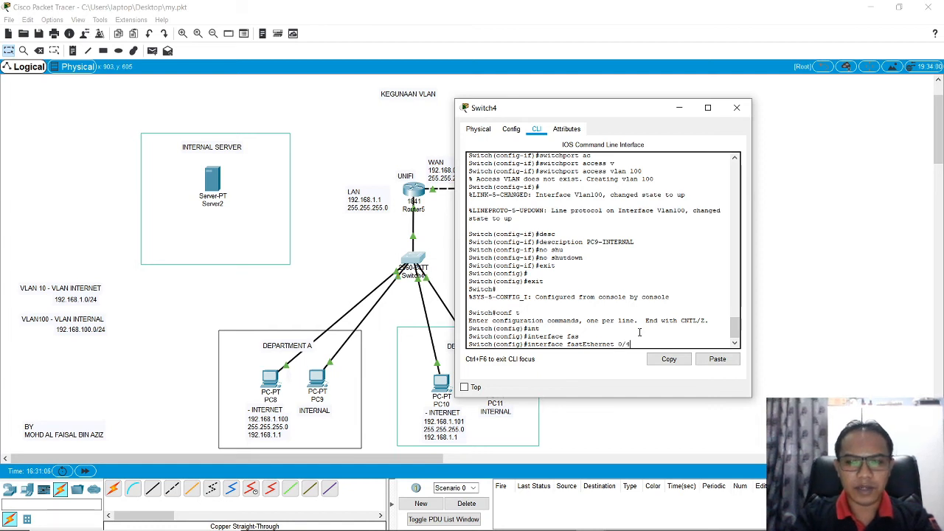
key("Return")
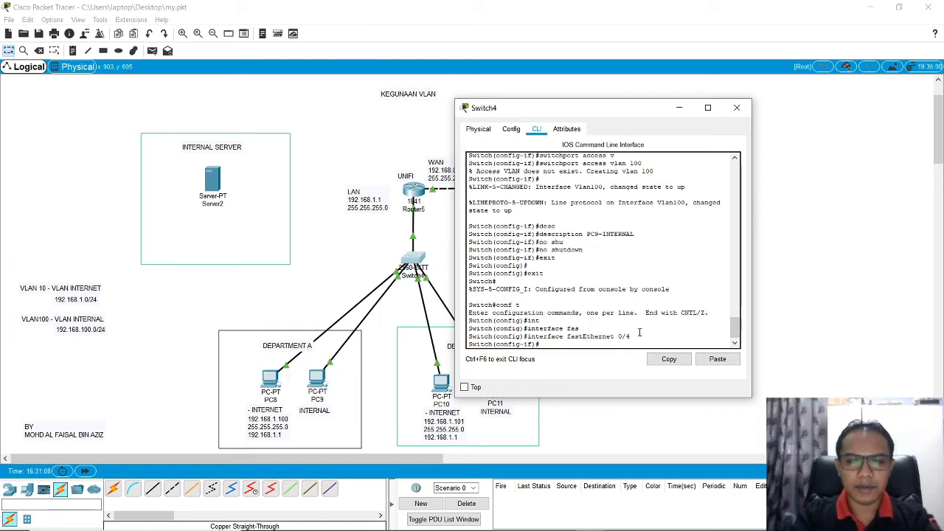
type("sw")
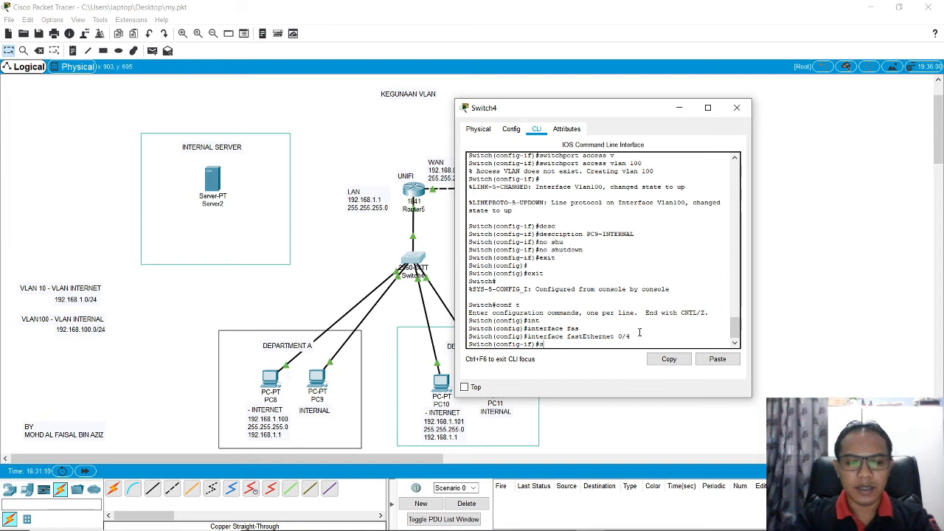
key("Tab")
type("a")
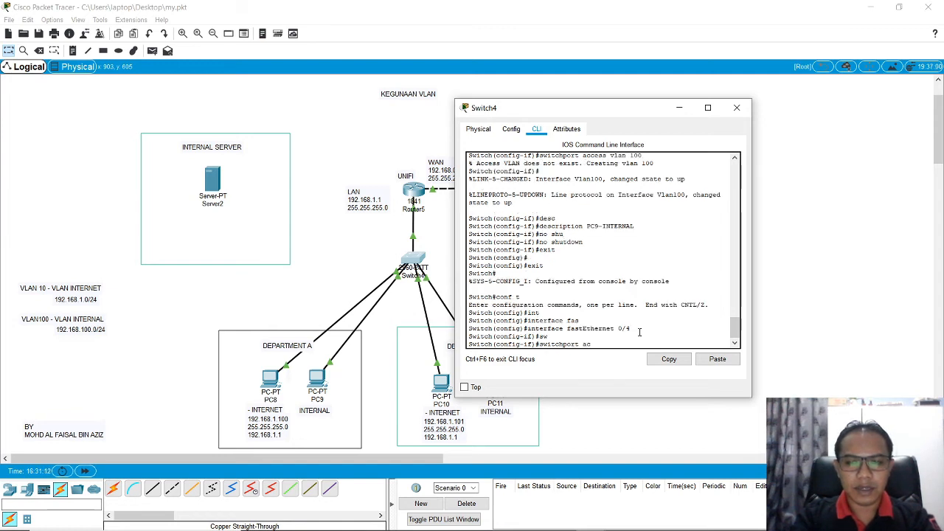
type("c")
key("Tab")
type("v")
key("Tab")
type("100")
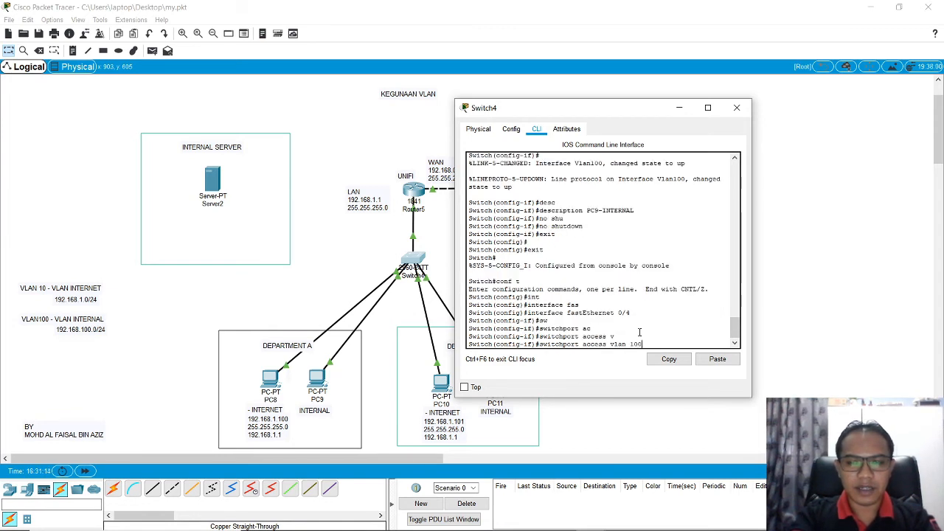
key("Return")
Step: Set the description of switch interface FastEthernet 0/4 to PC11-INTERNAL-DEPT B
type("desc")
key("Tab")
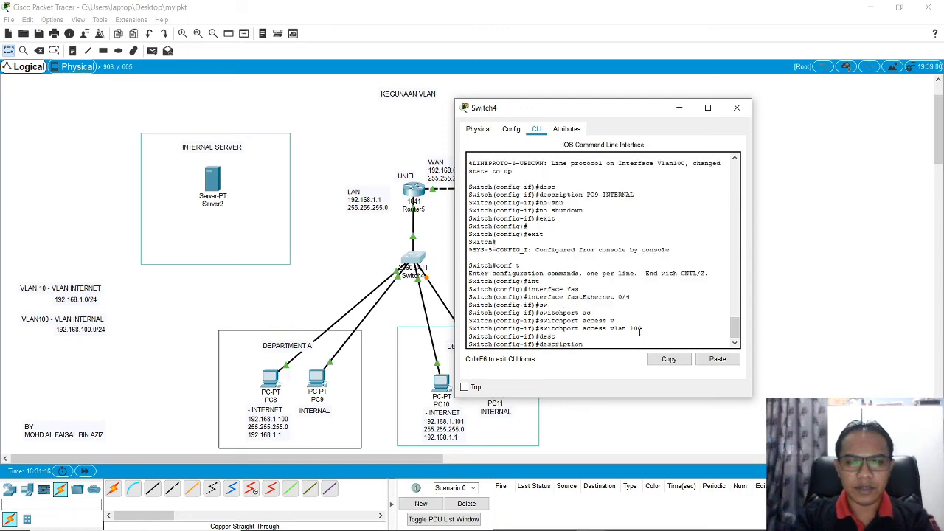
type("PC")
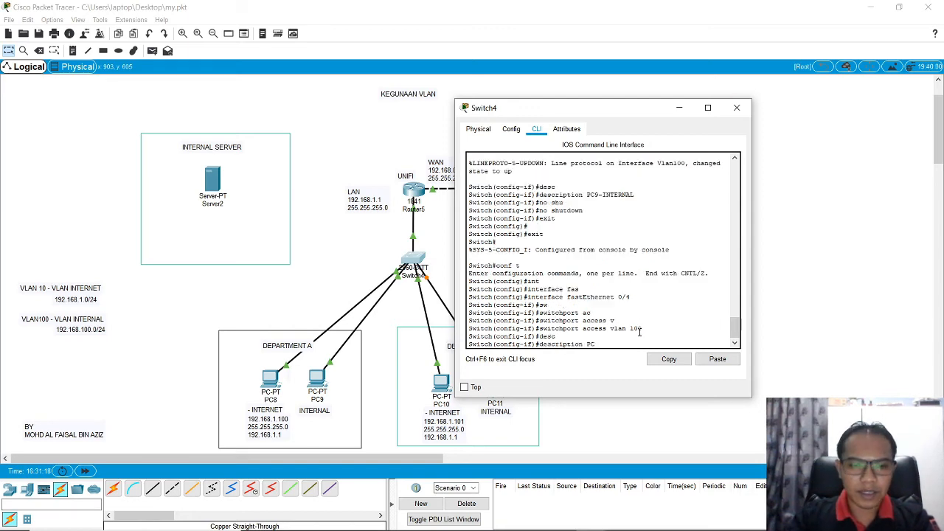
left_click_drag(607, 112, 624, 86)
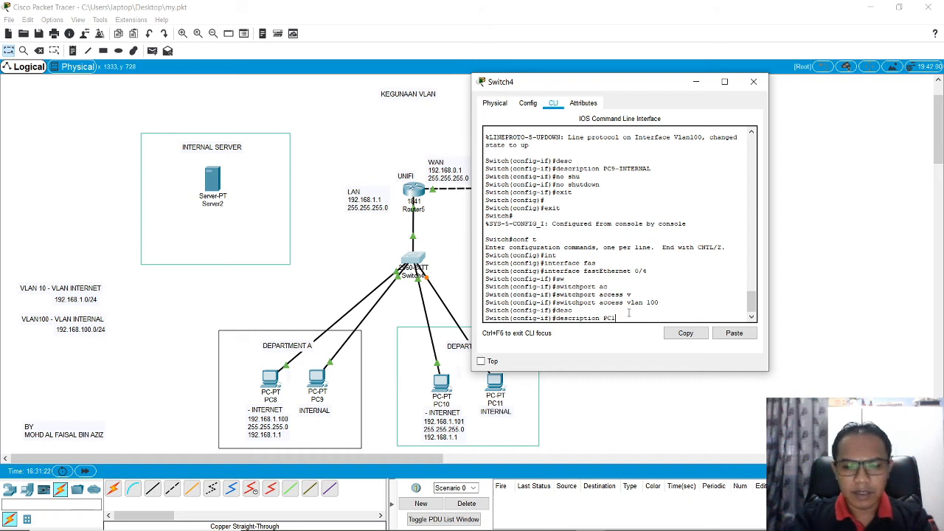
type("11-INTER")
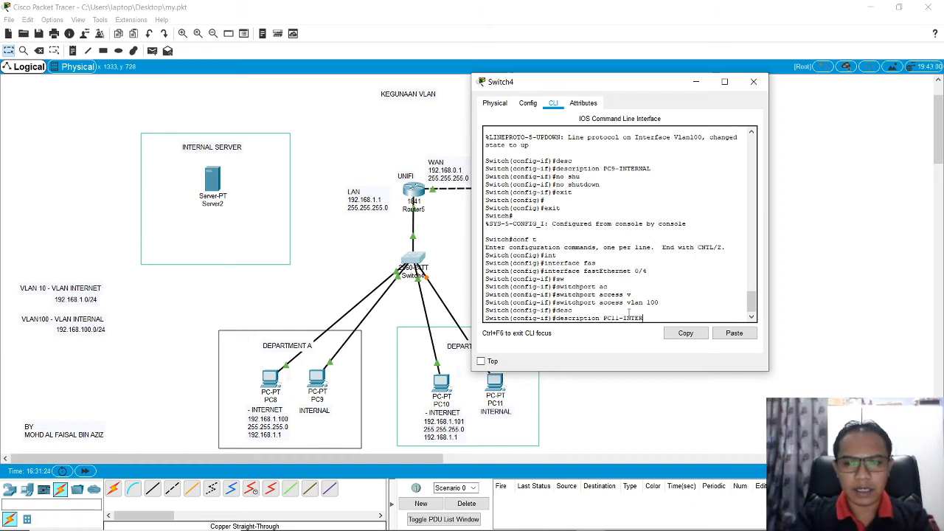
type("NAL")
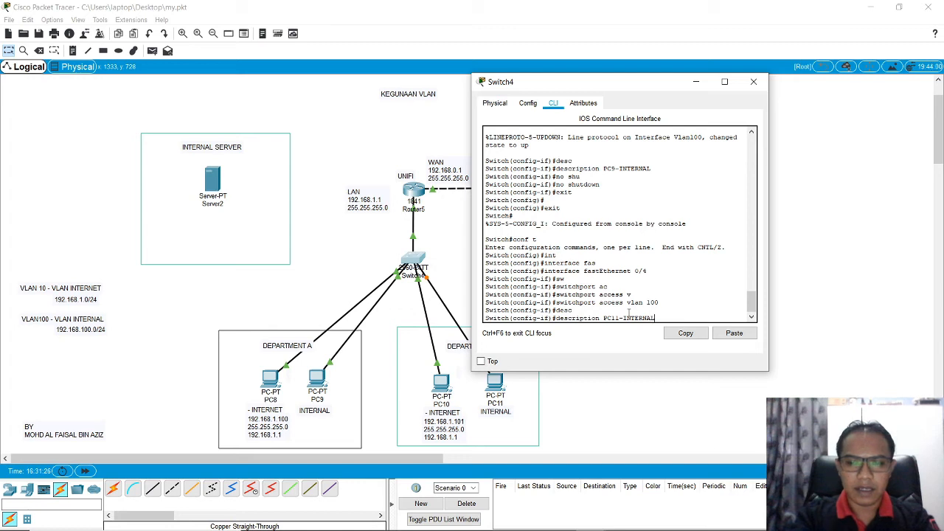
type("-DE")
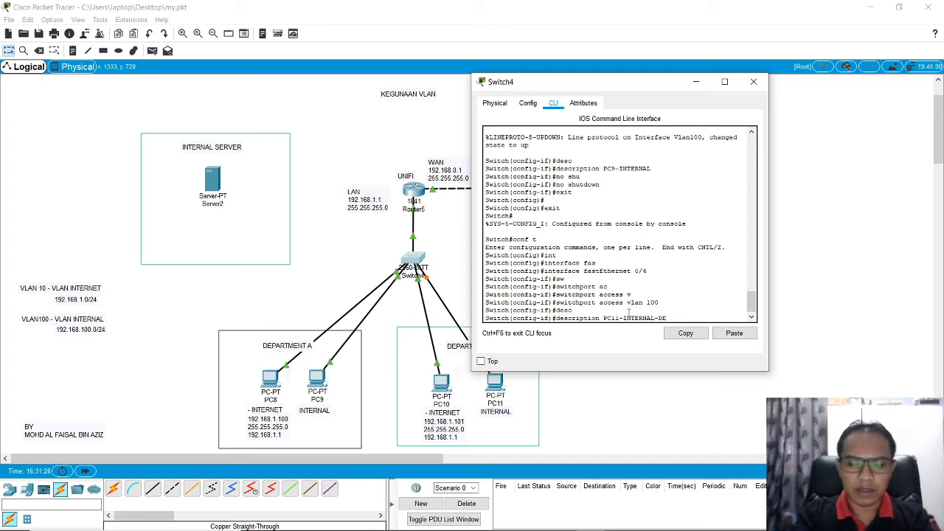
type("PT")
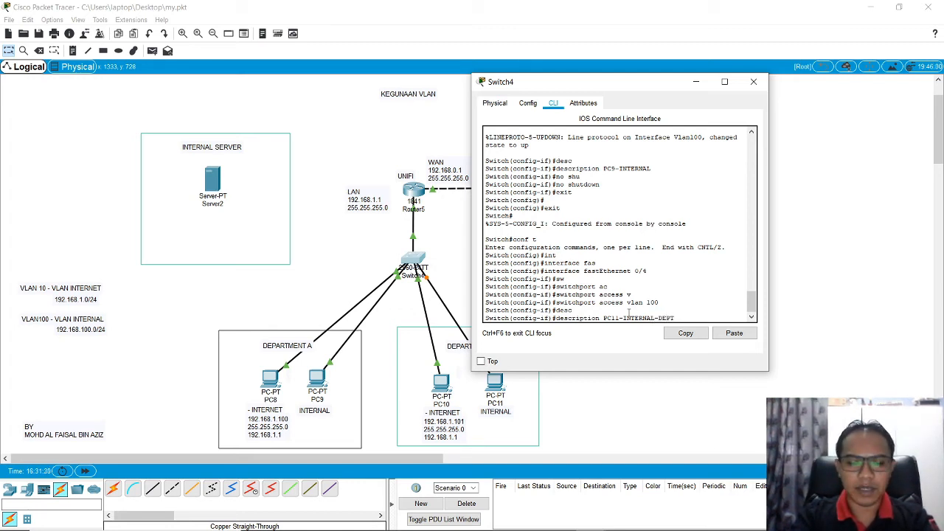
type(" B")
key("Return")
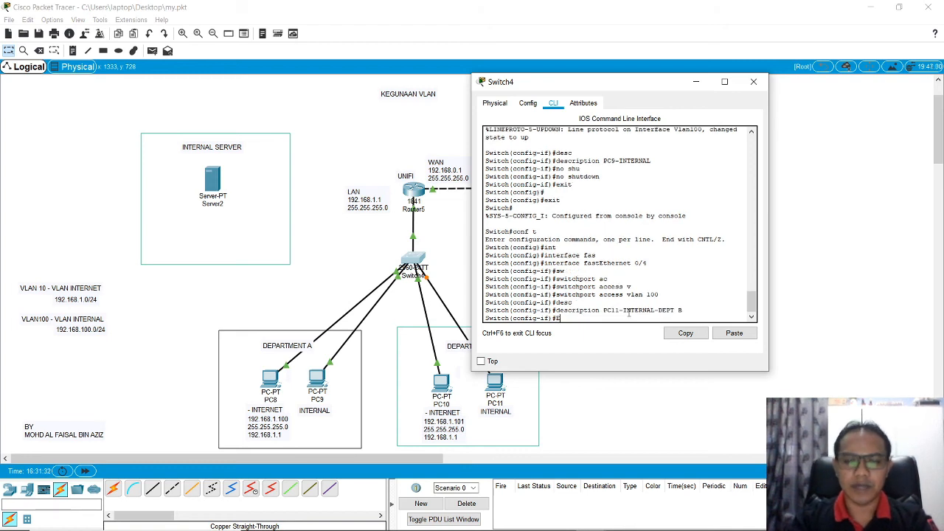
Step: Enable FastEthernet 0/4 with no shutdown, exit back to privileged mode and close Switch4's window
type("ex")
key("BackSpace")
key("BackSpace")
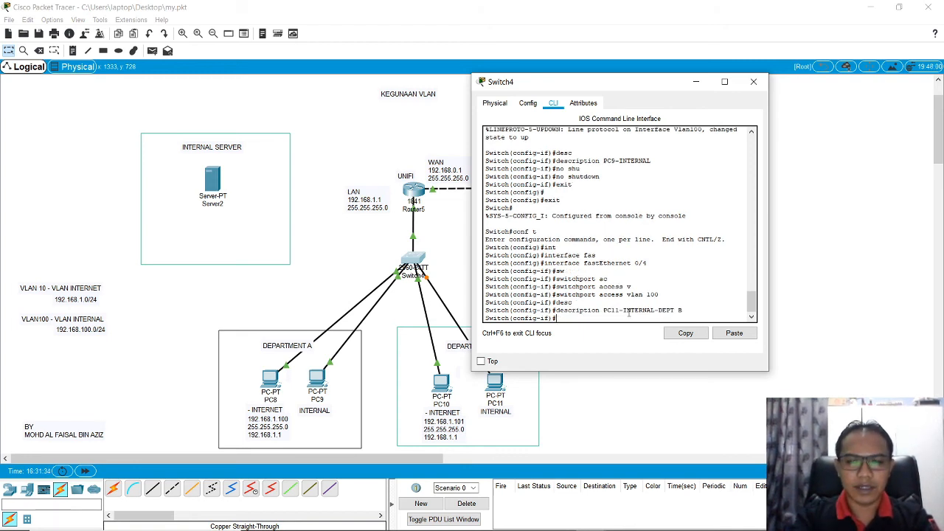
type("no shu")
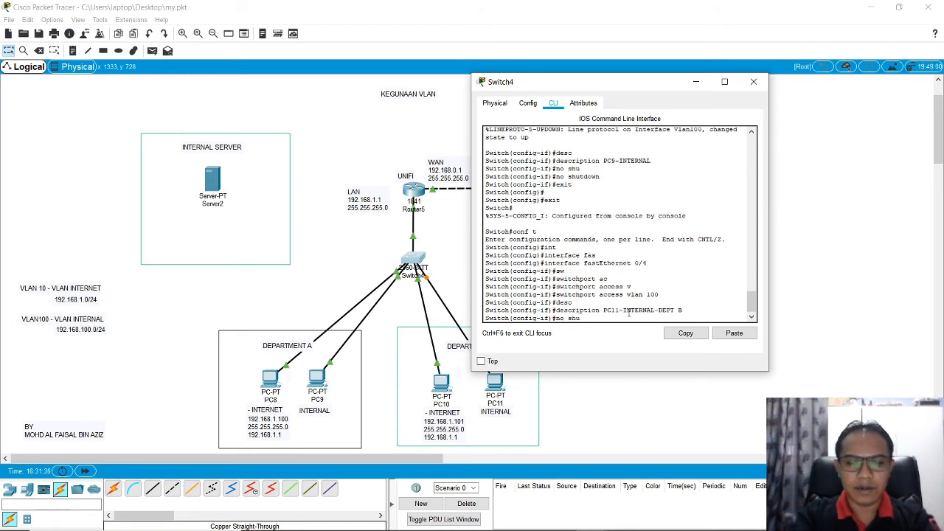
type("t")
key("Tab")
key("Return")
type("e")
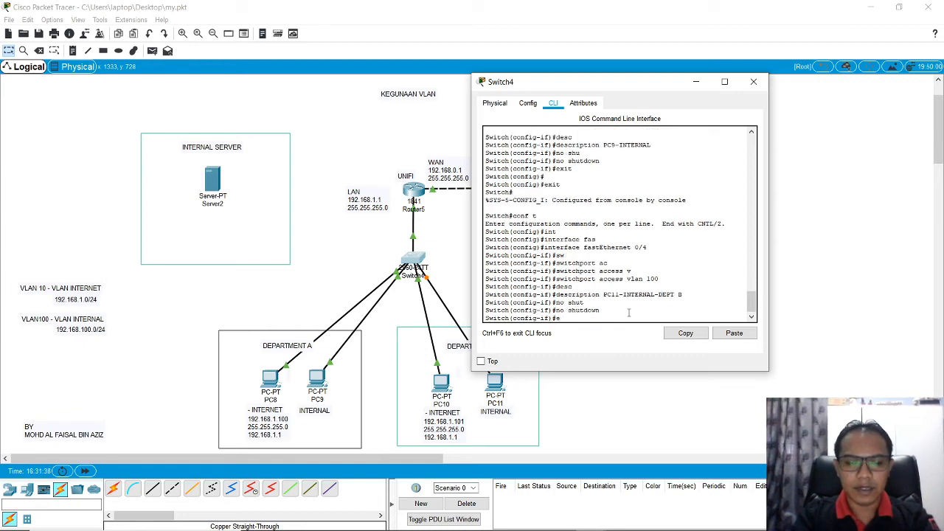
type("xit")
key("Return")
type("exit")
key("Return")
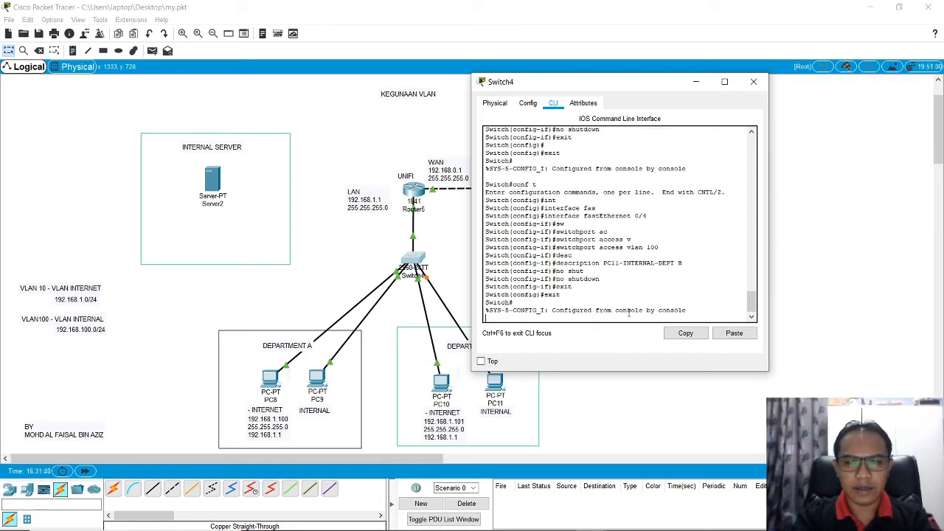
key("Return")
key("Return")
key("Return")
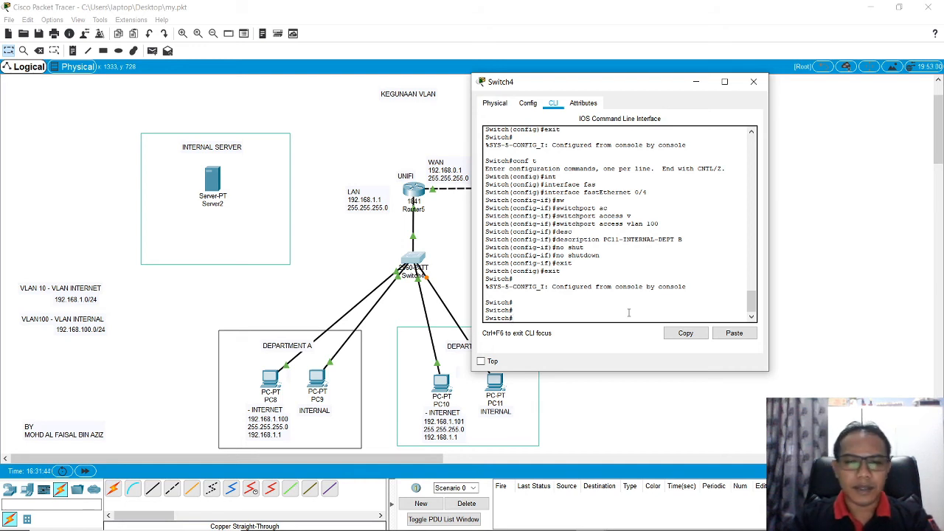
left_click(756, 82)
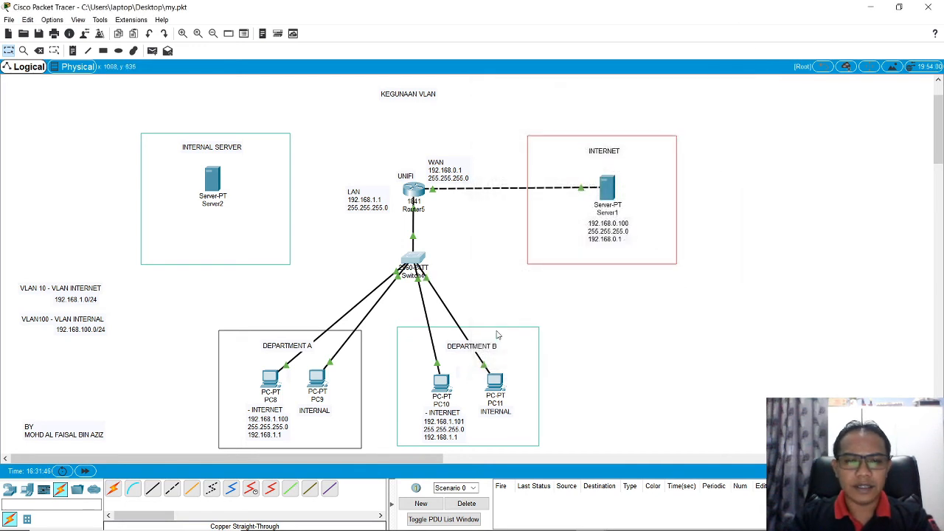
Step: Add a three-line note beneath PC9 reading 192.168.100.100, 255.255.255.0 and 192.168.100.254
left_click(319, 382)
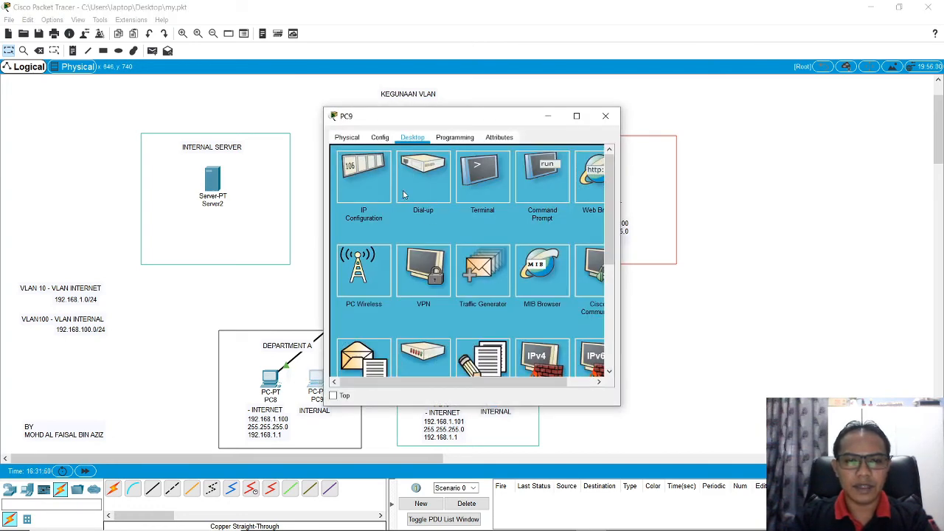
left_click(605, 115)
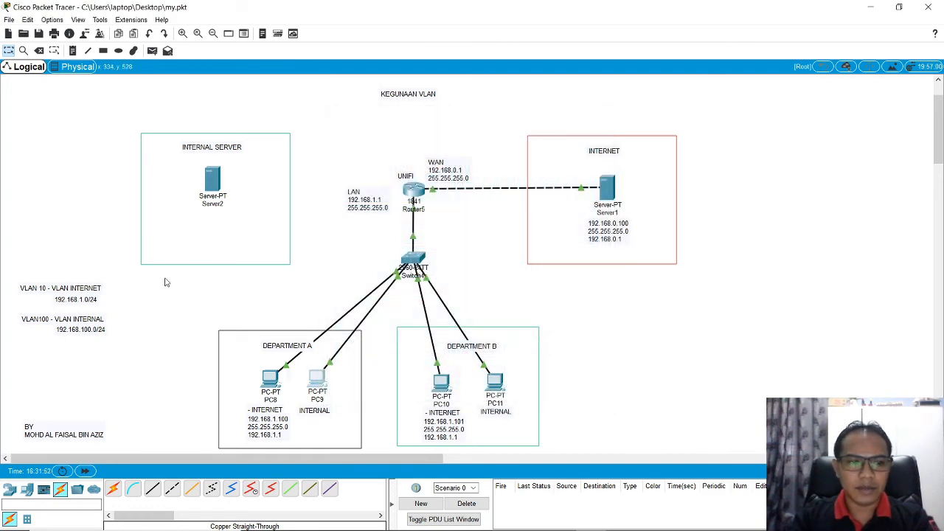
left_click(74, 51)
left_click(319, 422)
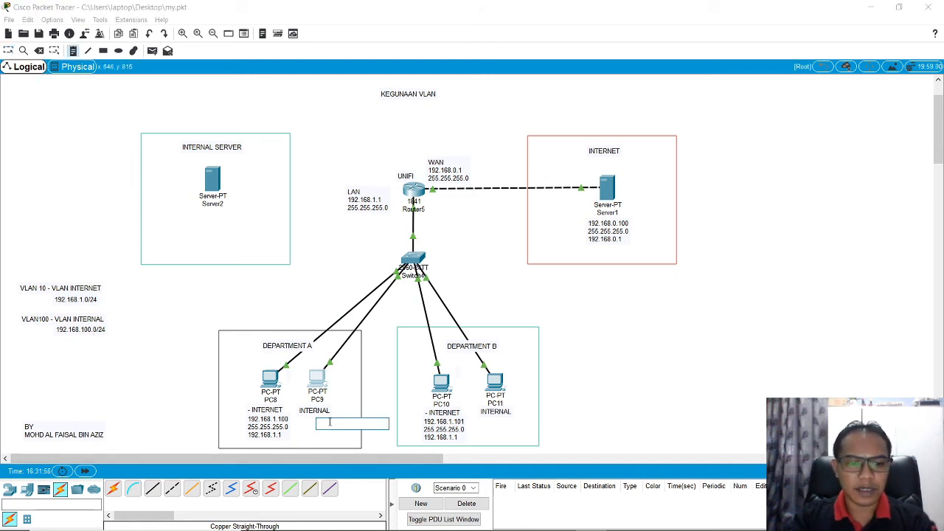
type("192.168.")
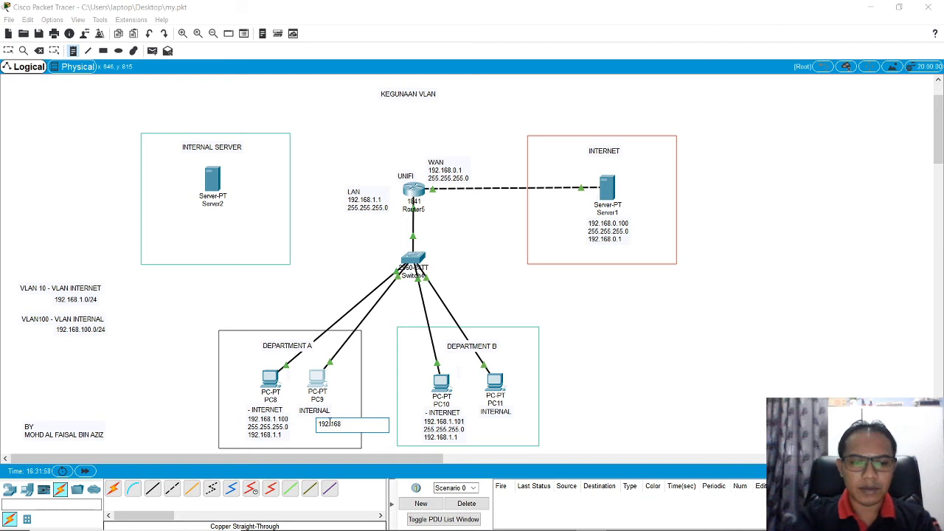
type("100")
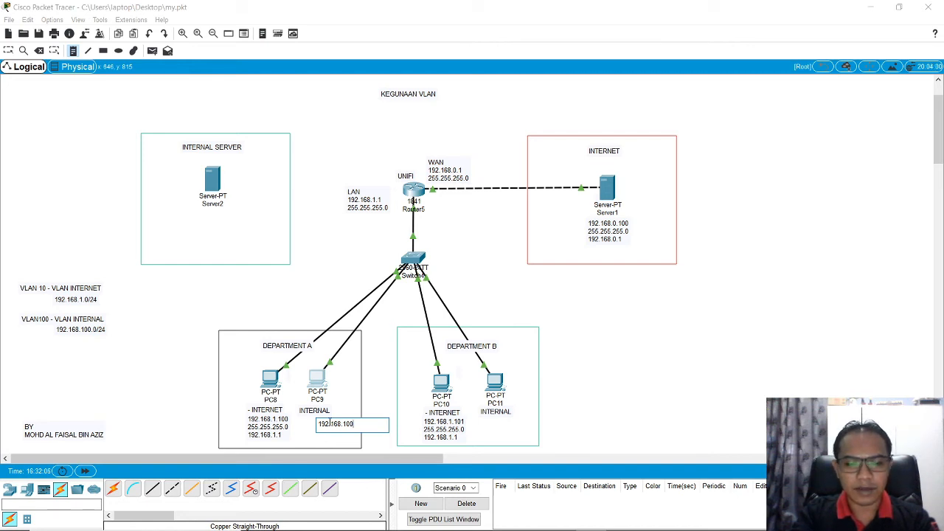
type(".100")
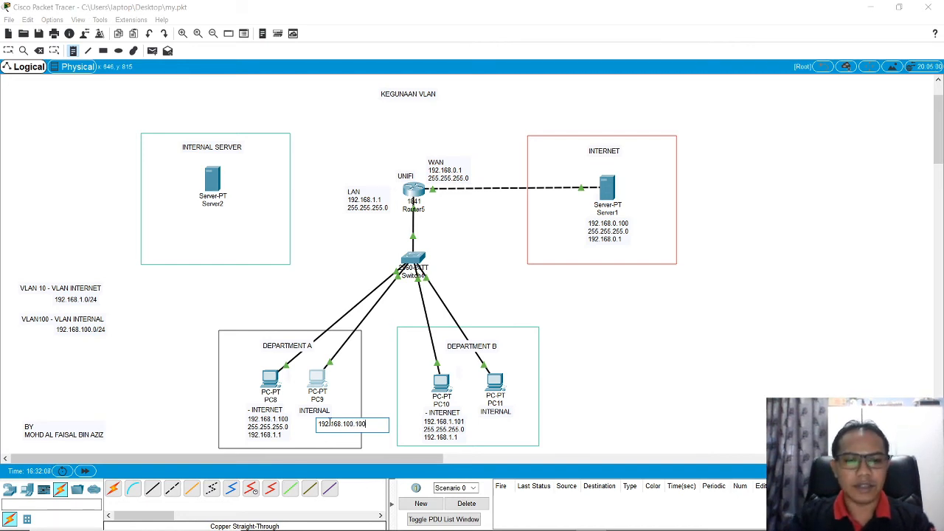
key("Return")
type("255.")
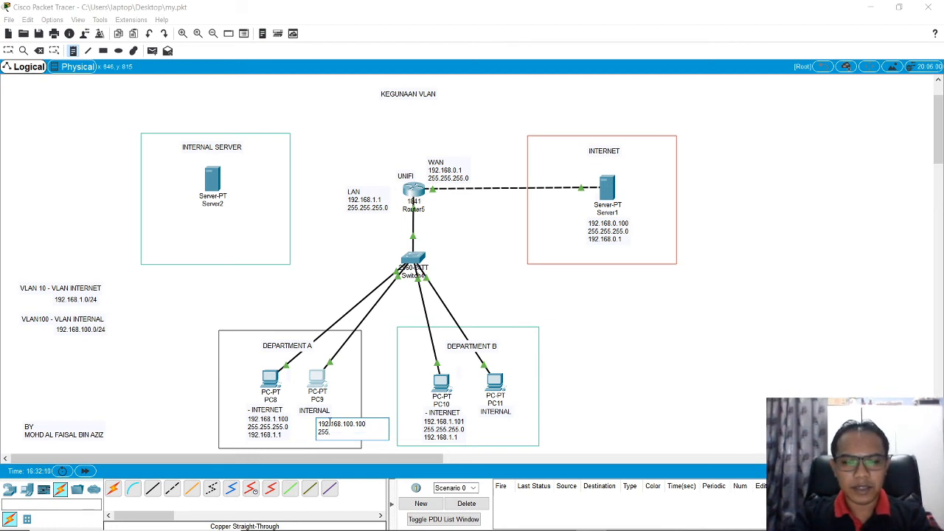
type("255.255.")
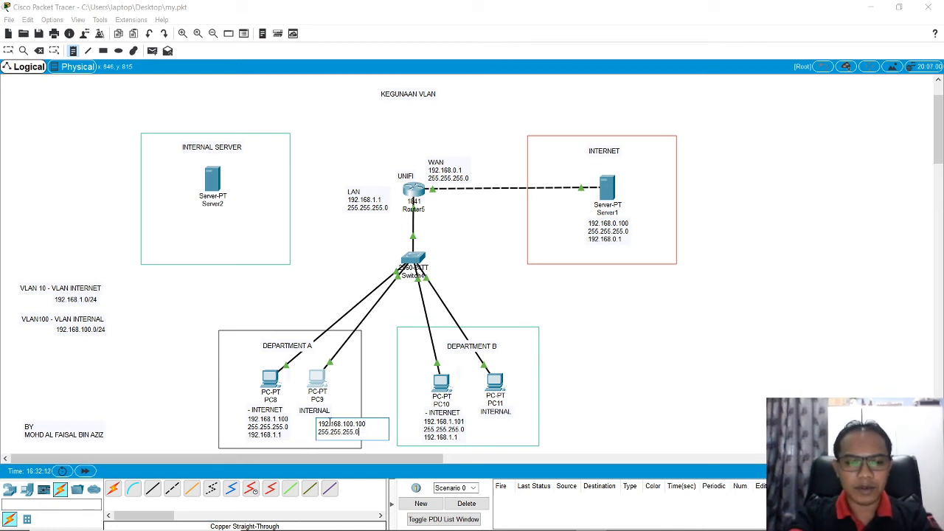
type("0")
key("Return")
type("192")
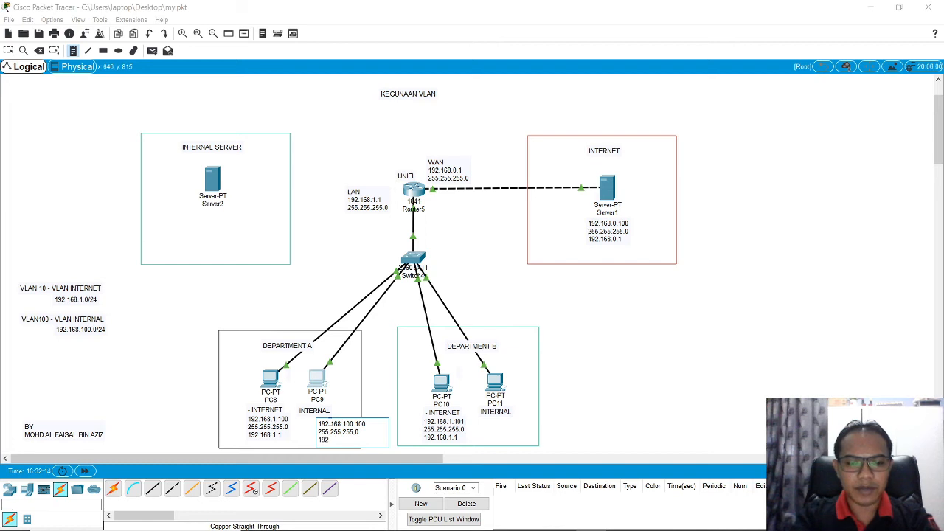
type(".168.100")
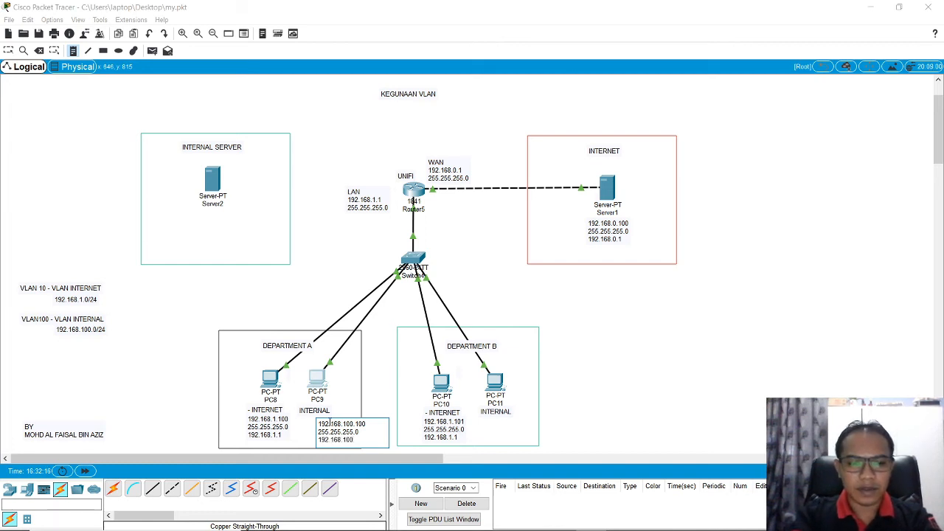
type(".254")
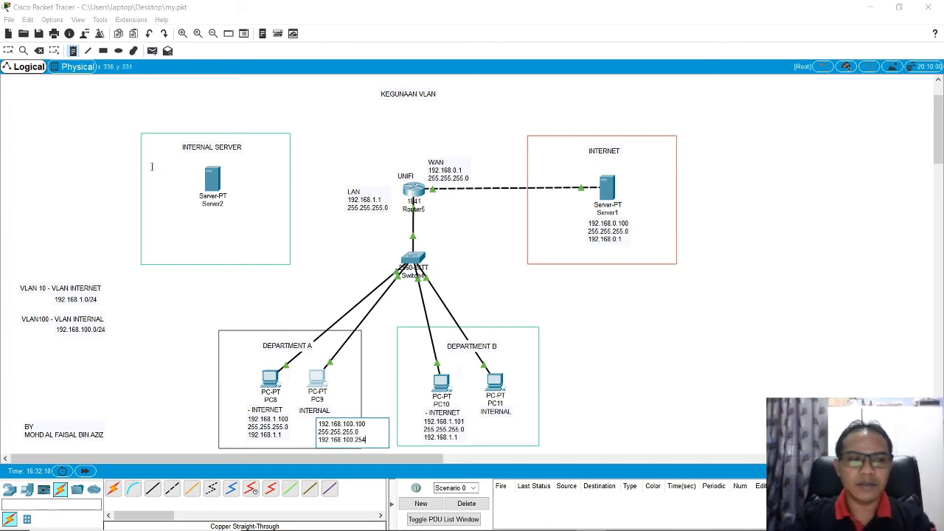
left_click(72, 51)
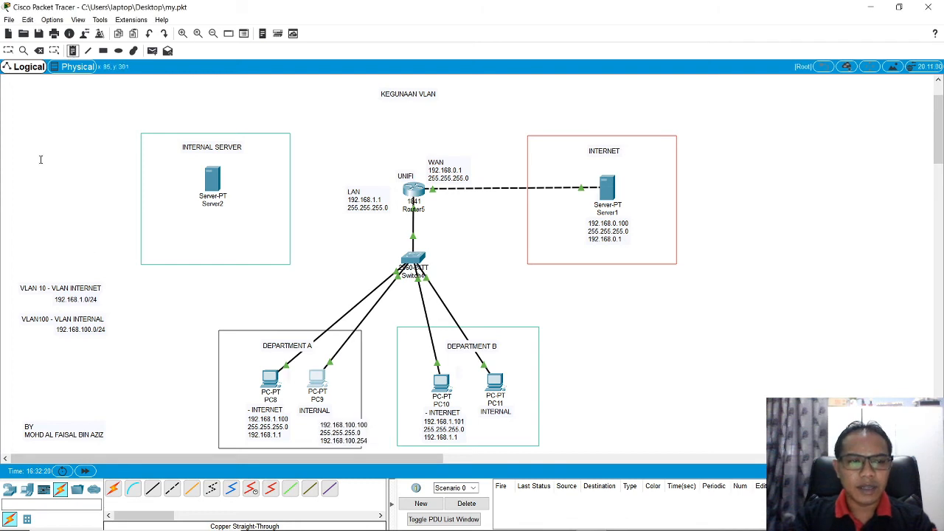
Step: Move the three-line address note for PC9 so it sits directly beneath PC9's INTERNAL label
left_click(8, 50)
left_click(333, 440)
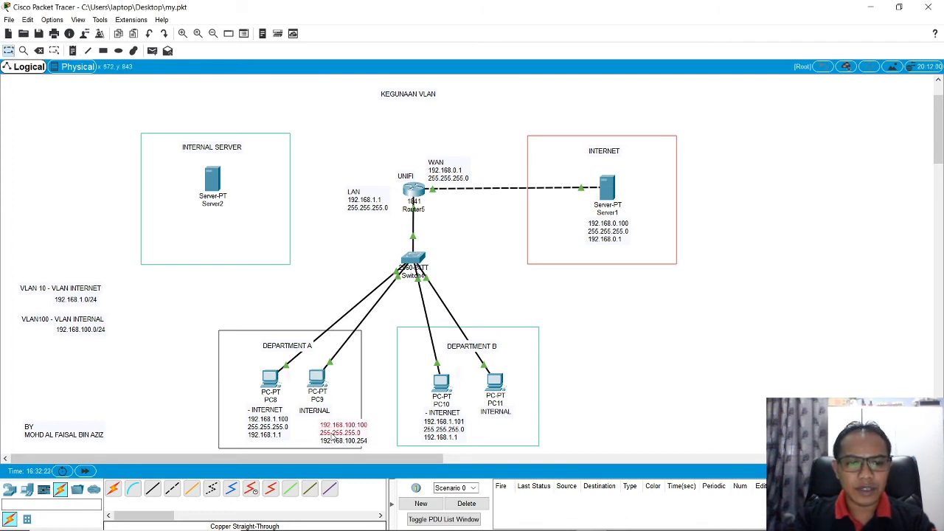
left_click_drag(333, 440, 308, 428)
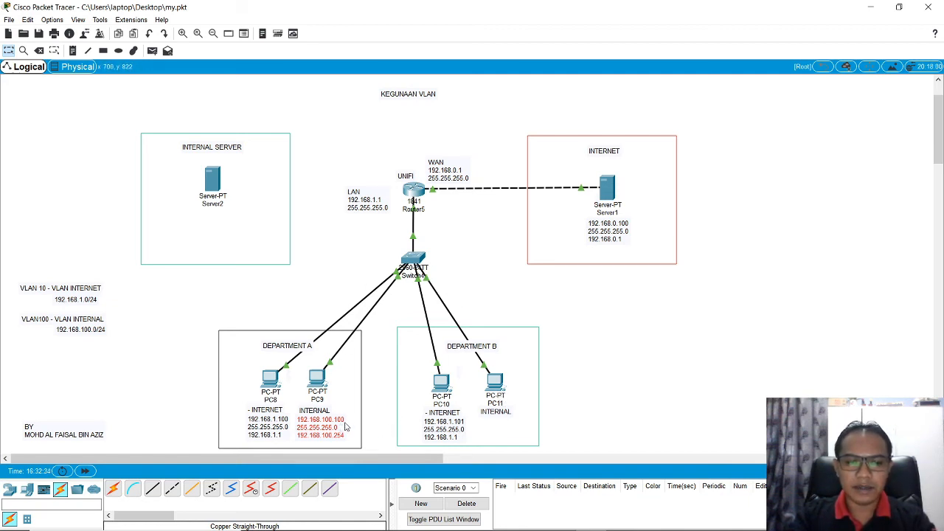
Step: Start a text note below PC11 with the IP address 192.168.100.101 as its first line
left_click(72, 50)
left_click(507, 420)
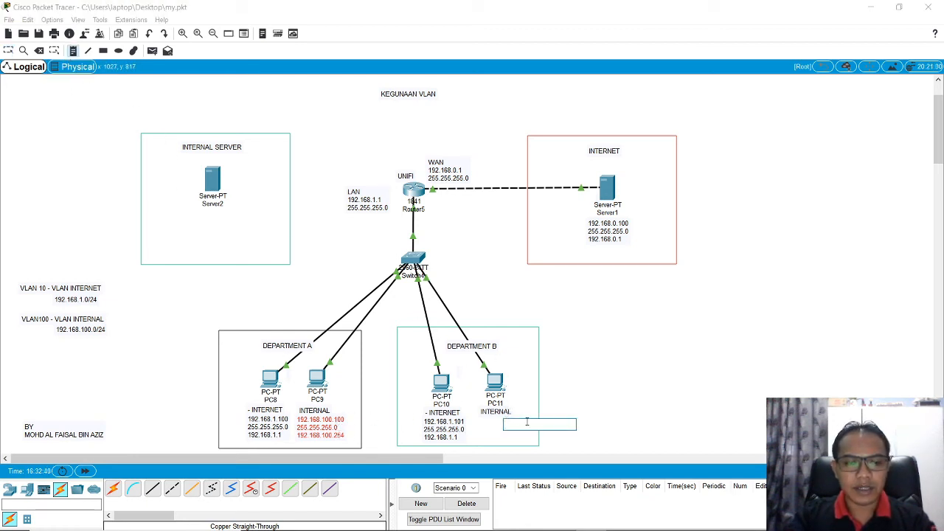
type("192.168")
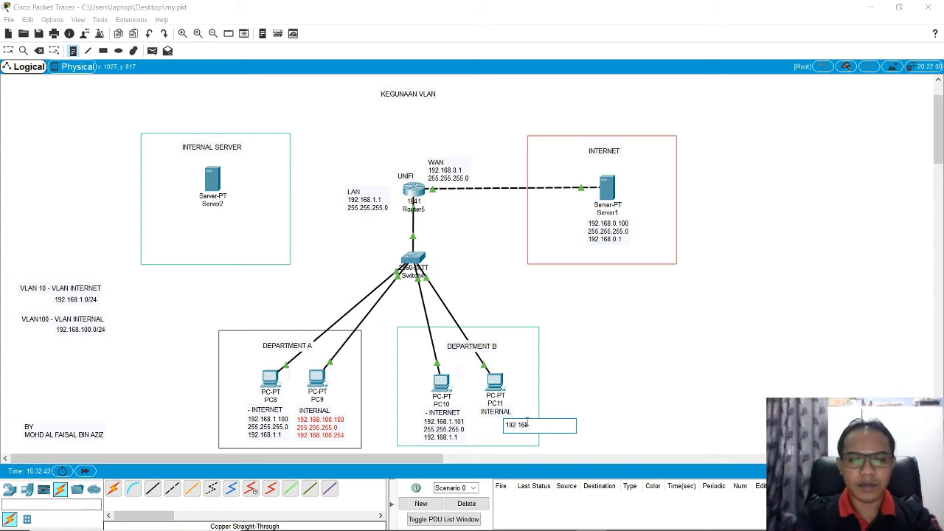
type(".100.101")
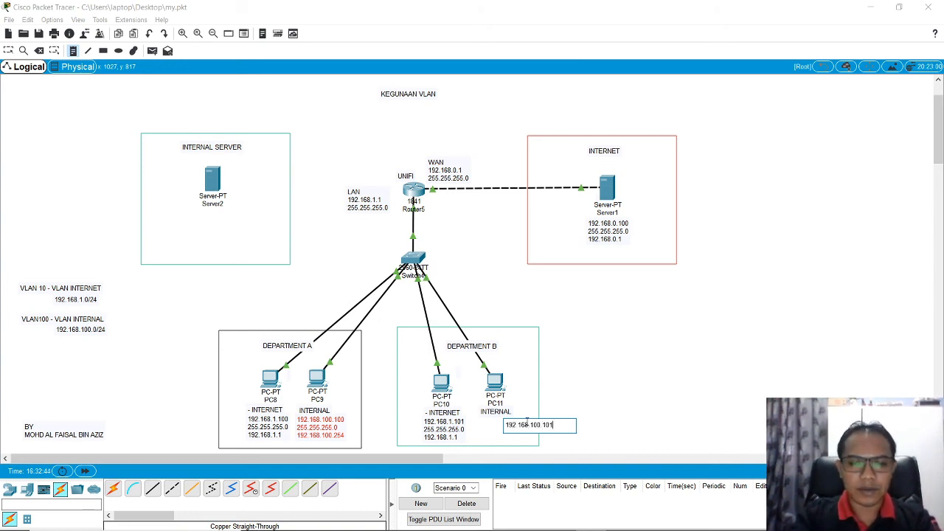
Step: Add the subnet mask as the second line of PC11's note, written 255/255.255.0
key("Return")
type("24")
key("BackSpace")
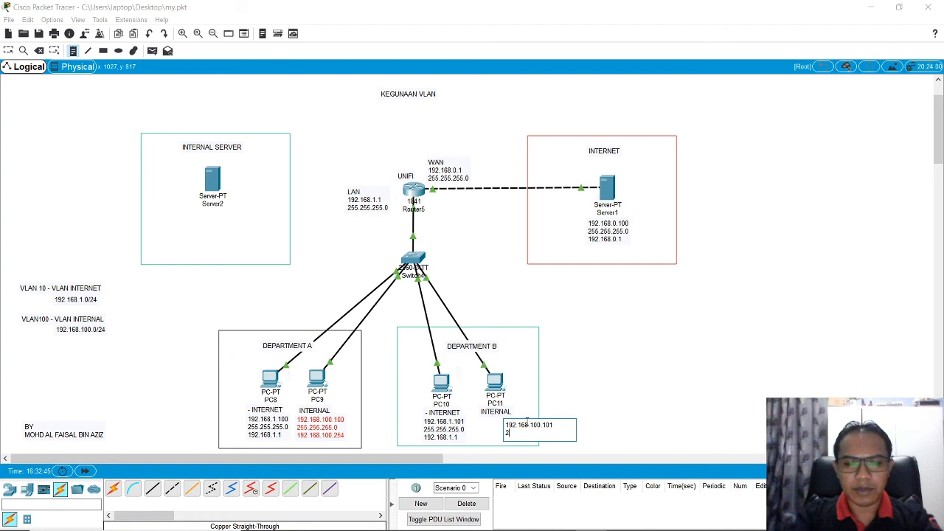
type("55.255.")
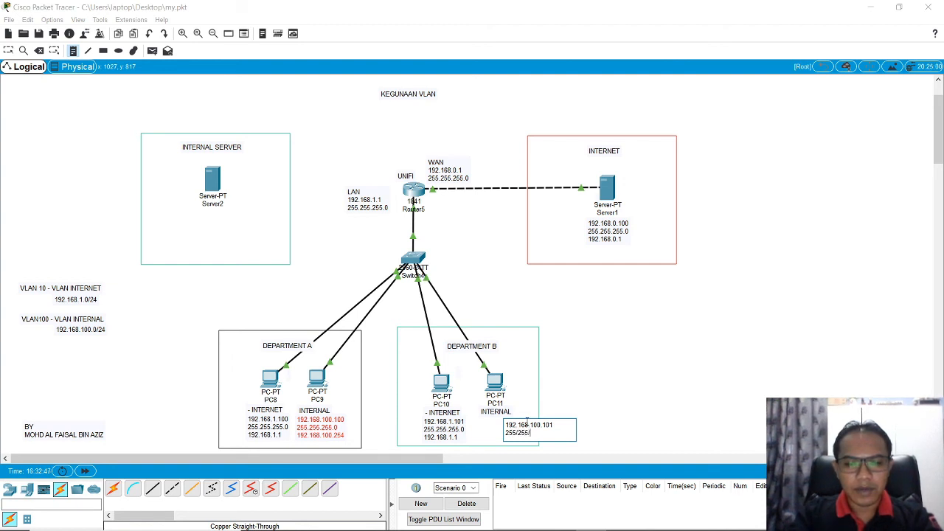
key("BackSpace")
key("BackSpace")
key("BackSpace")
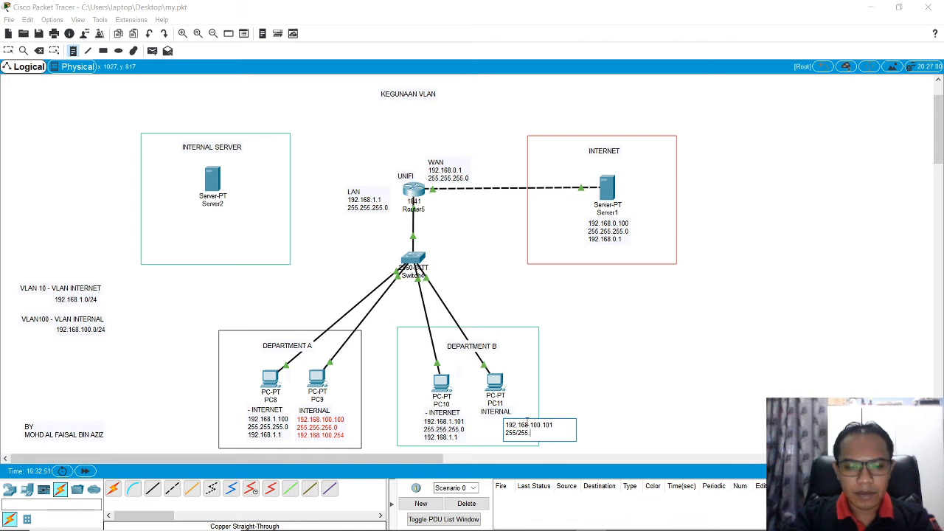
type(".255.0")
key("Return")
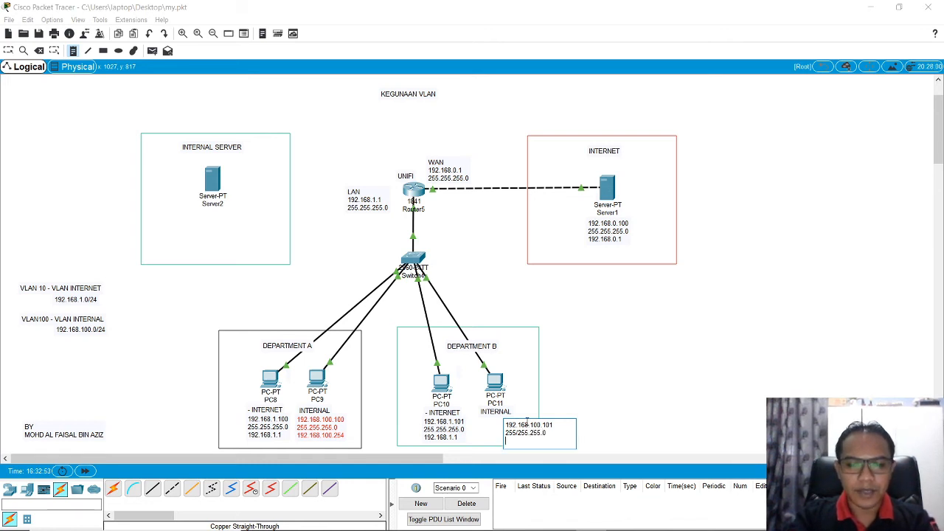
Step: Add the gateway line 192.168.100.254 to PC11's note and move the note directly beneath PC11's INTERNAL label
type("192.168")
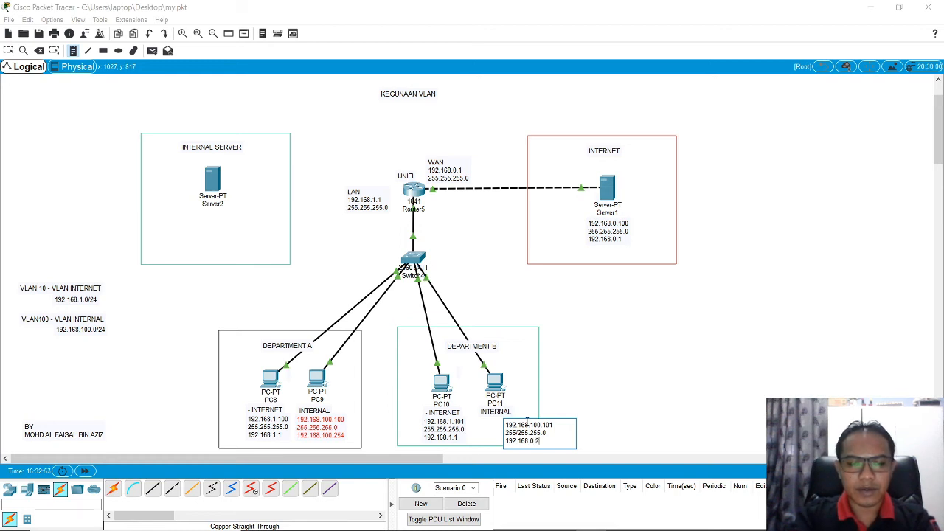
type(".100")
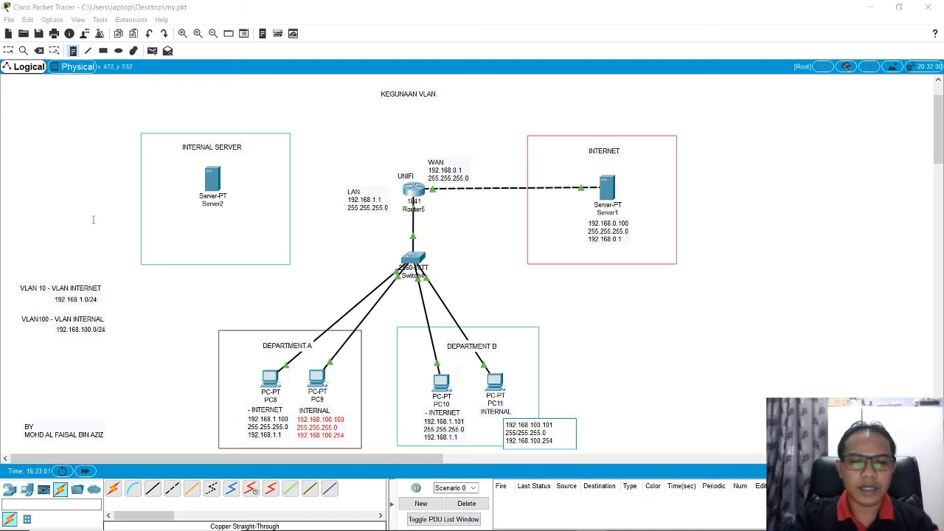
key("Escape")
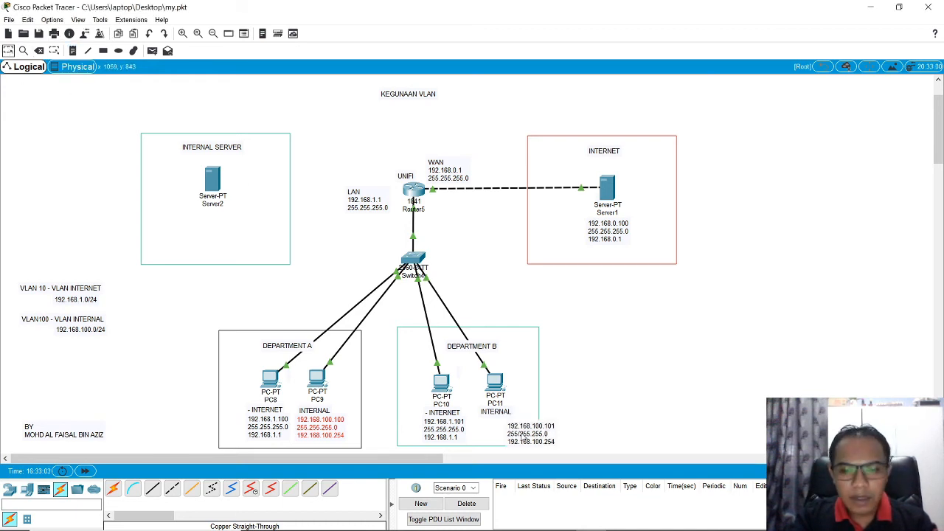
left_click_drag(524, 439, 495, 434)
left_click(606, 390)
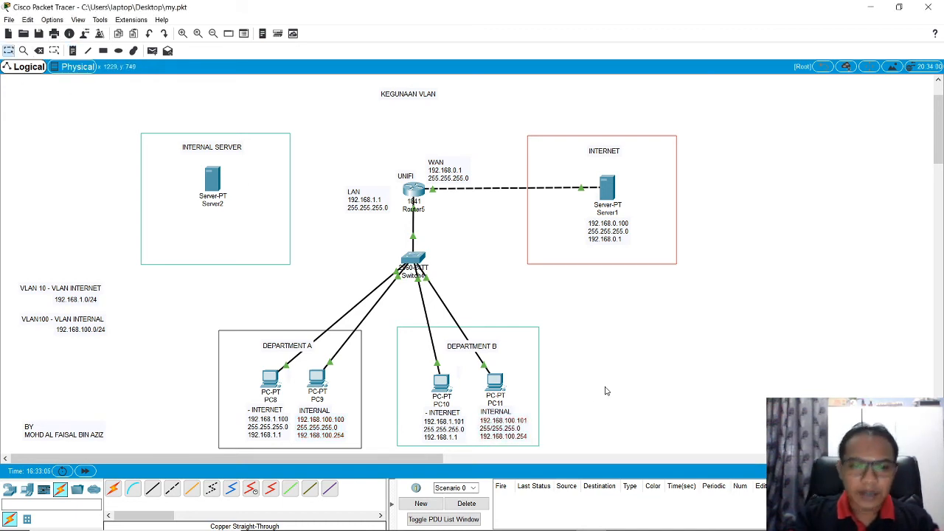
Step: Check PC9's static IP configuration, including its address, subnet mask and default gateway
left_click(323, 381)
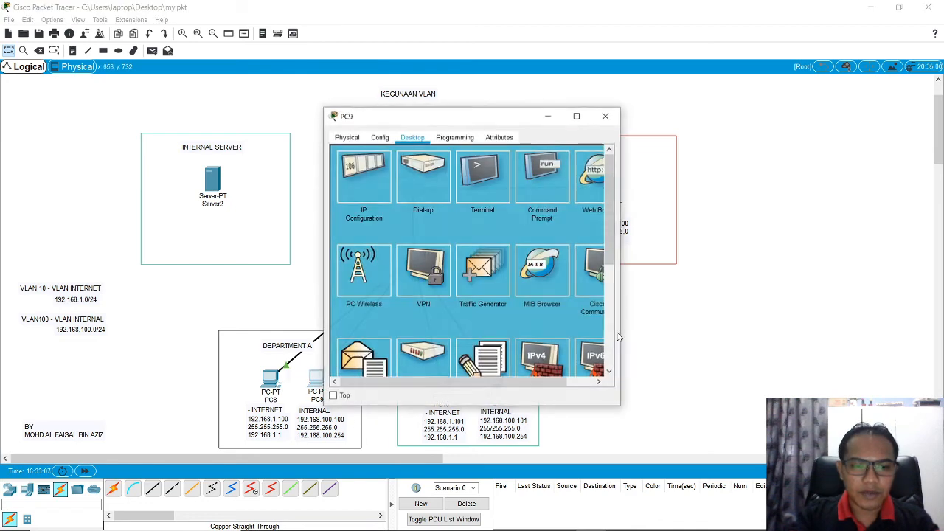
left_click_drag(498, 118, 710, 141)
left_click(596, 181)
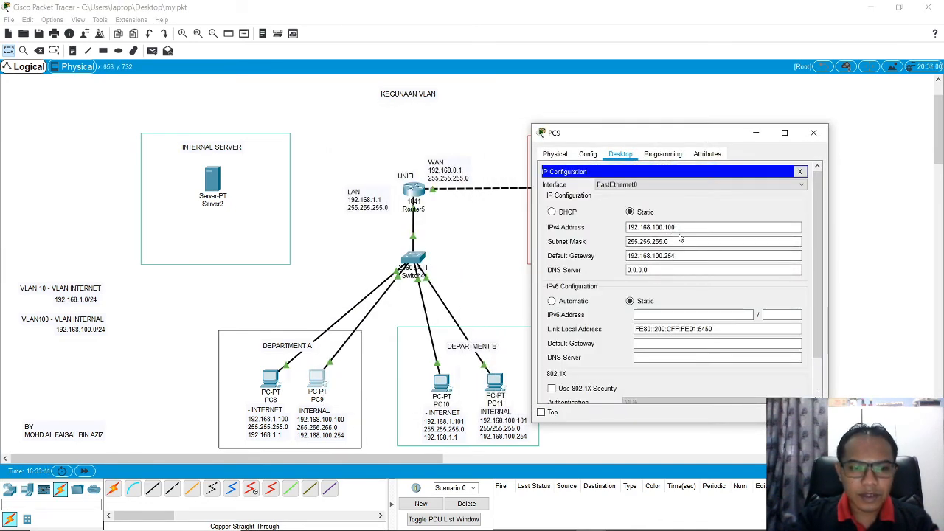
left_click_drag(676, 256, 623, 257)
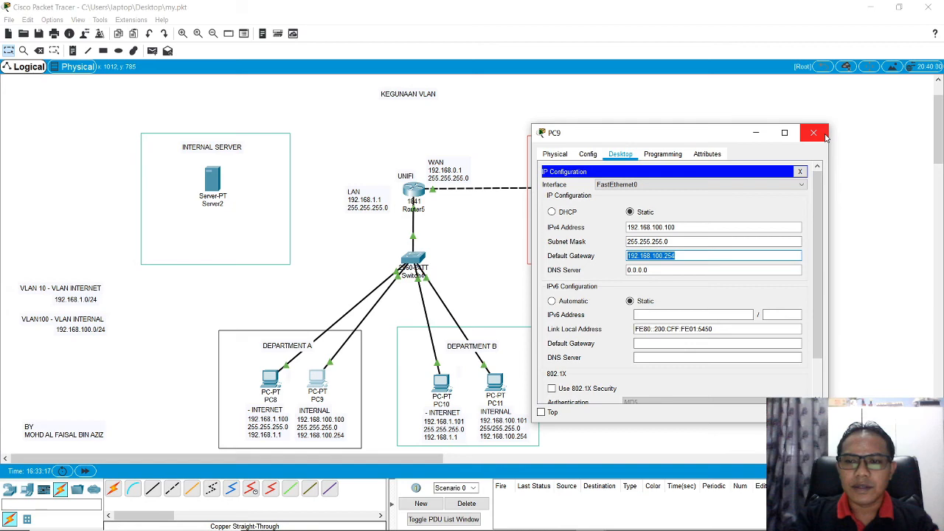
Step: Ping the VLAN 100 gateway 192.168.100.254 from PC9's Command Prompt and close PC9's window
left_click(799, 171)
left_click(751, 200)
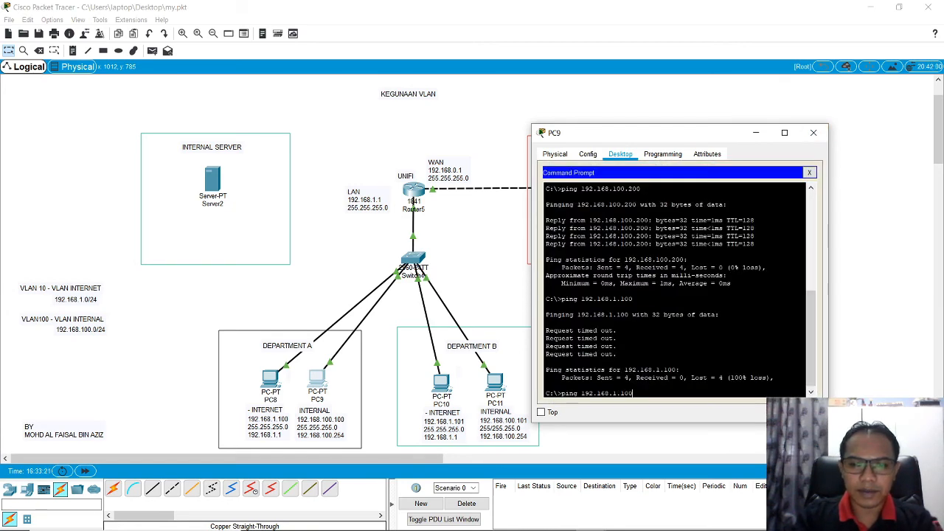
type("100")
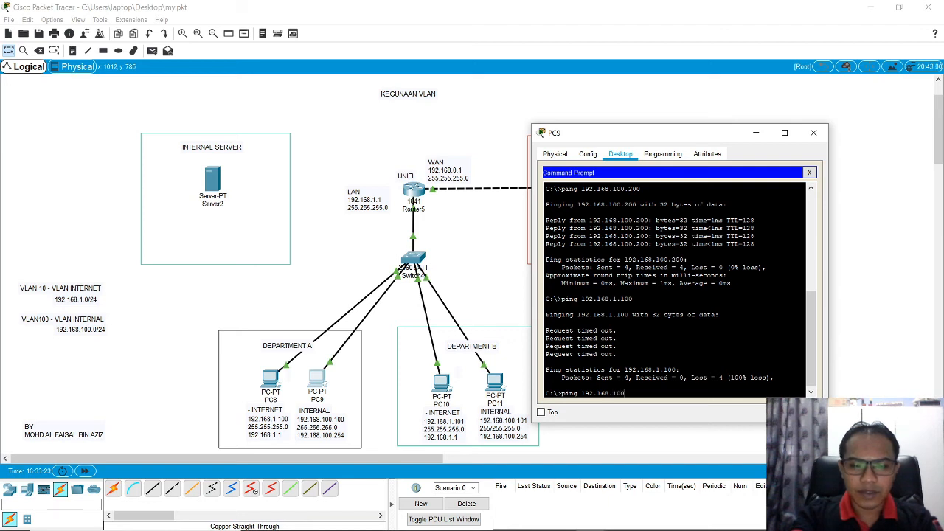
type(".254")
key("Return")
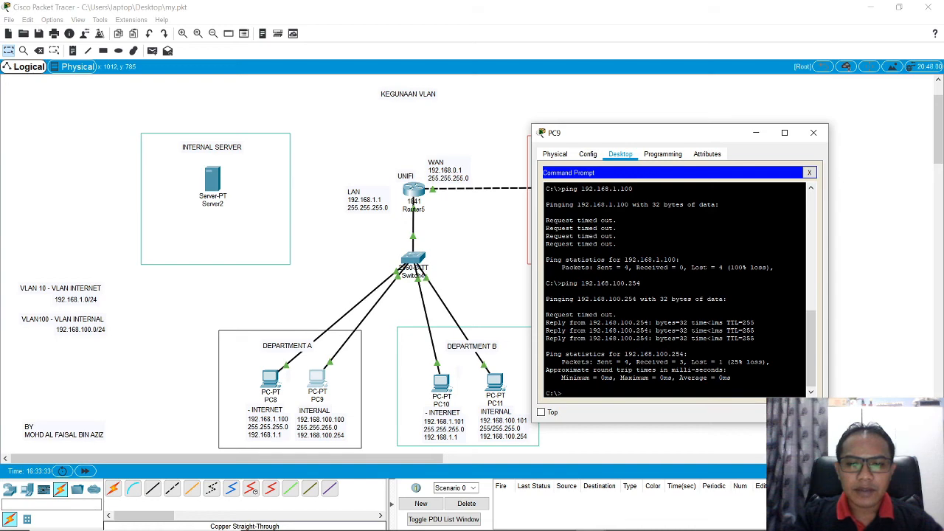
left_click(810, 172)
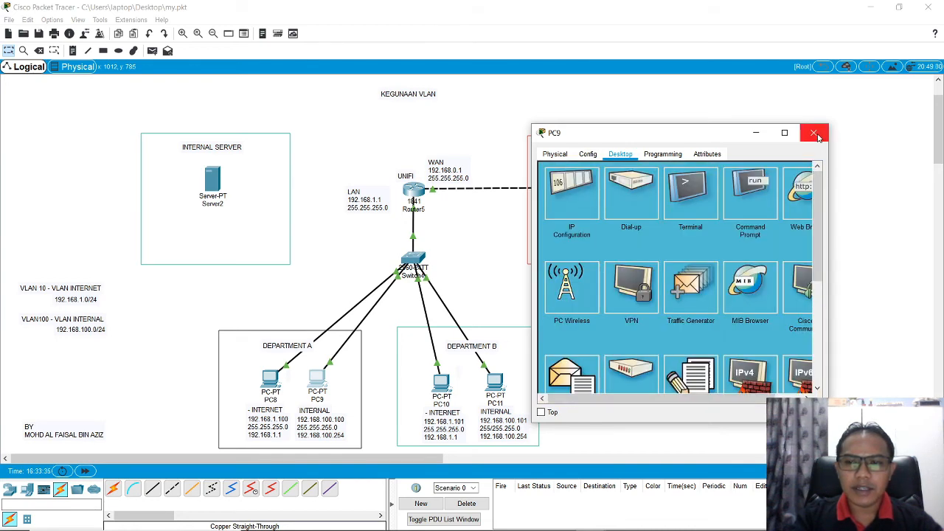
left_click(813, 133)
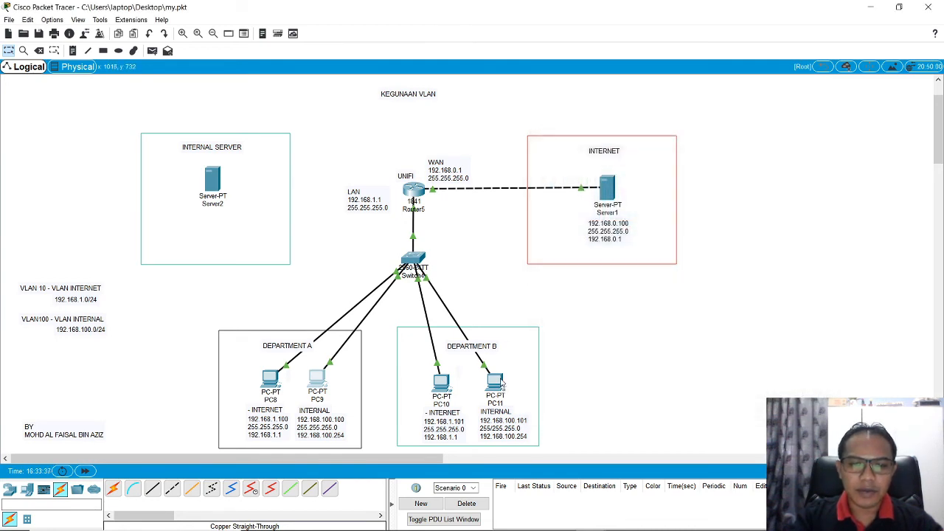
Step: Check PC11's static IP configuration, especially its IPv4 address and default gateway
left_click(497, 381)
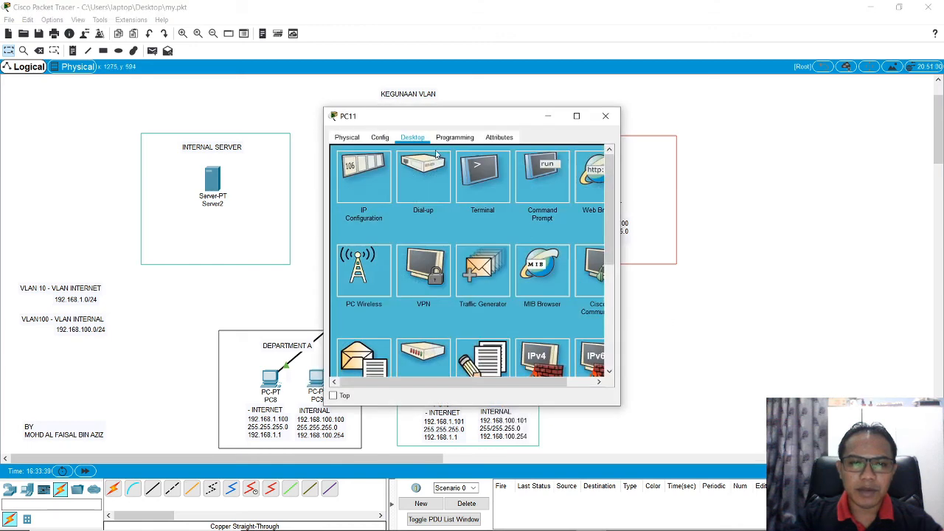
left_click(369, 187)
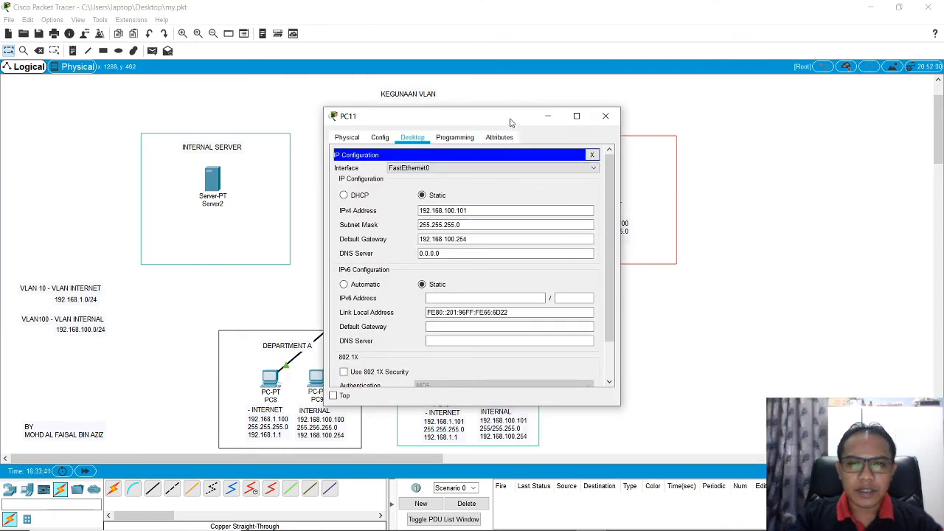
left_click_drag(512, 118, 630, 111)
left_click_drag(582, 205, 612, 233)
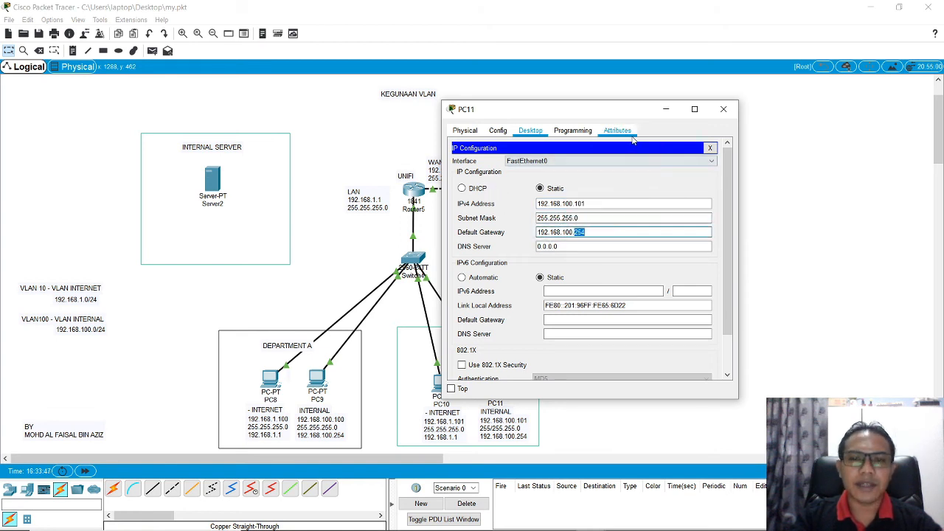
Step: Ping the gateway 192.168.100.254 from PC11's Command Prompt
left_click(710, 148)
left_click(672, 194)
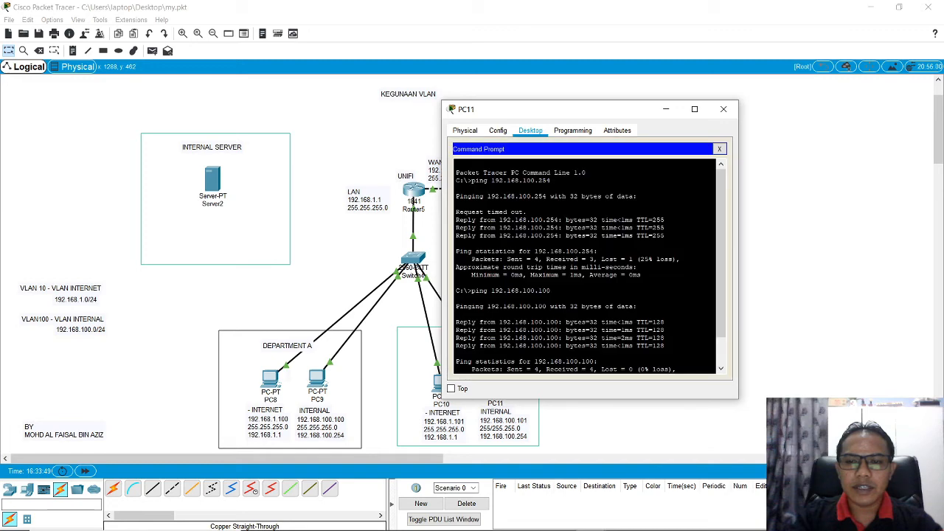
type("ping 192.168.100.1")
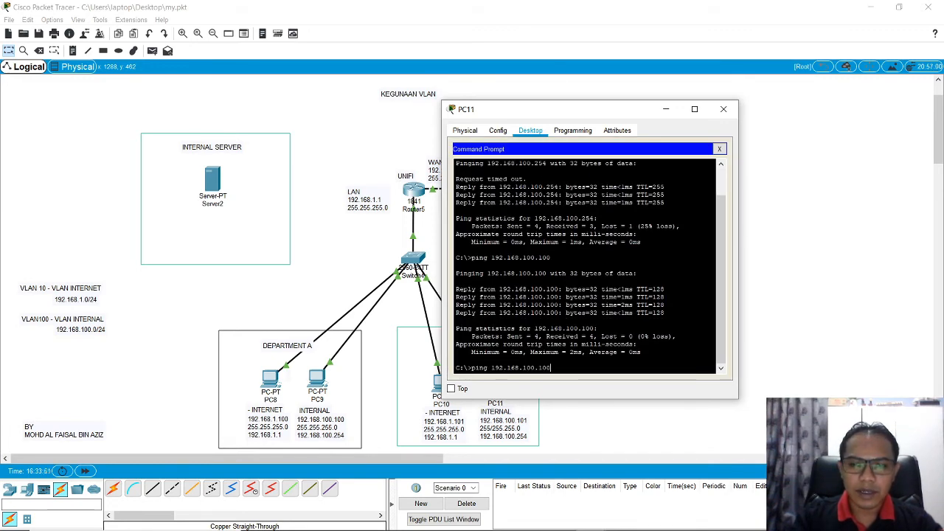
key("BackSpace")
type("254")
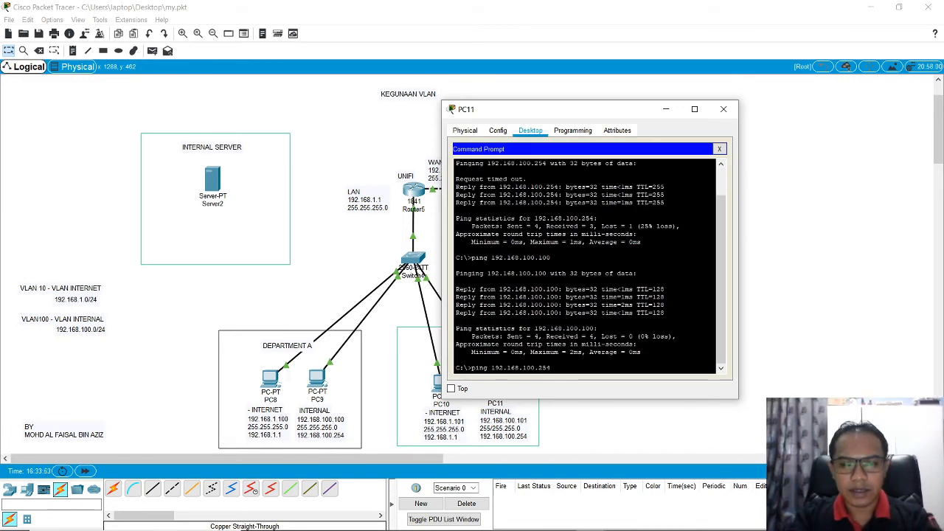
key("Return")
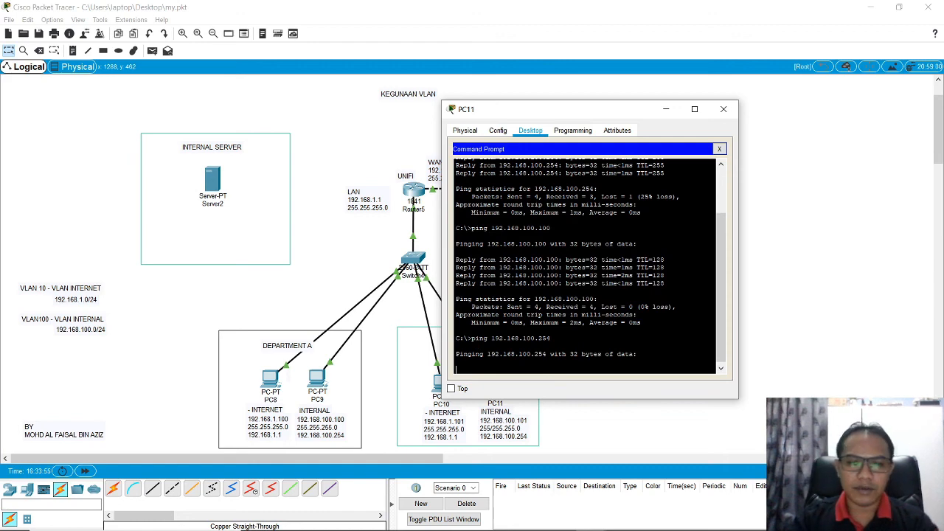
Step: Move PC11's window clear of the Department B devices and ping PC9 at 192.168.100.100
left_click_drag(603, 118, 716, 97)
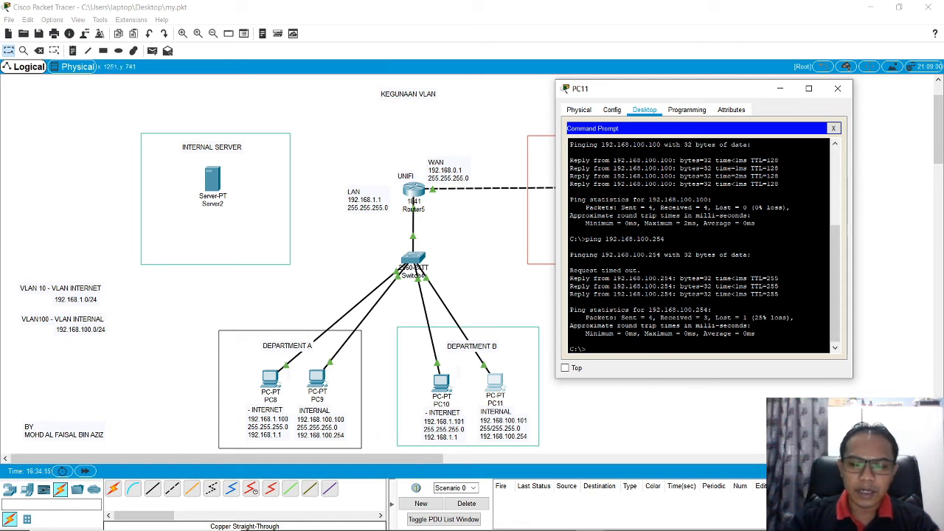
type("ping 192.168.100.1")
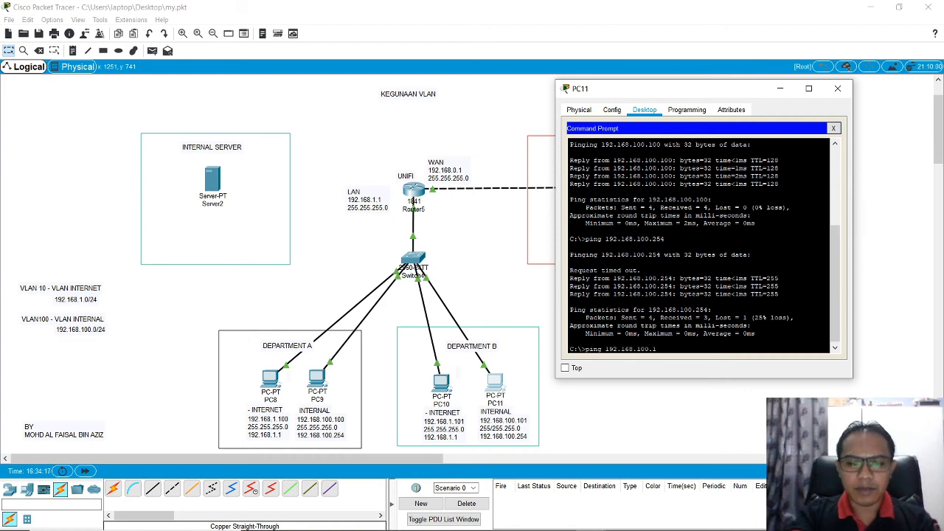
type("00")
key("Return")
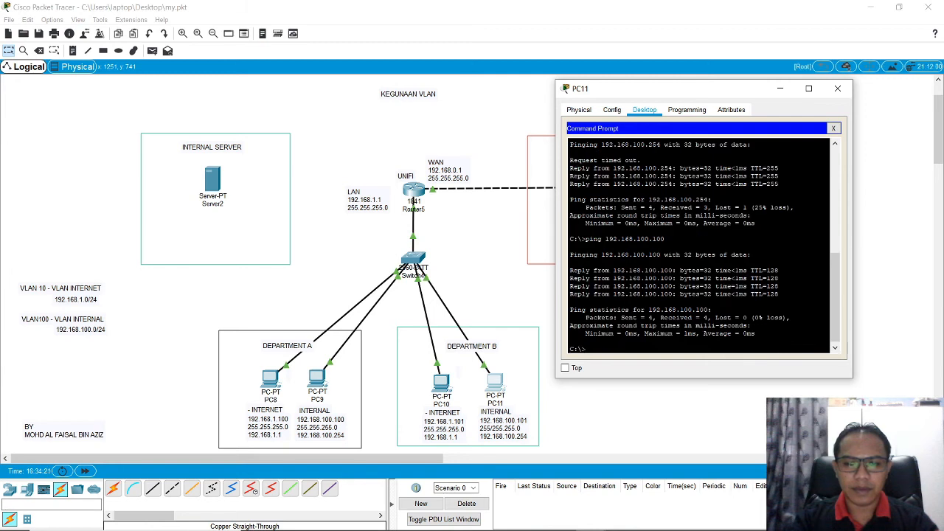
Step: Ping PC10 on the Internet VLAN at 192.168.1.101 from PC11's Command Prompt
key("Up")
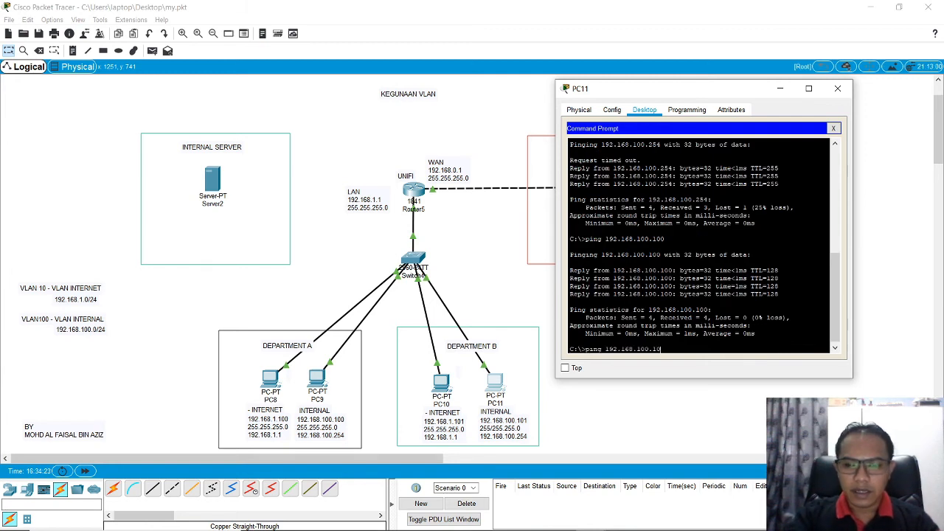
key("BackSpace")
key("BackSpace")
key("BackSpace")
key("BackSpace")
key("BackSpace")
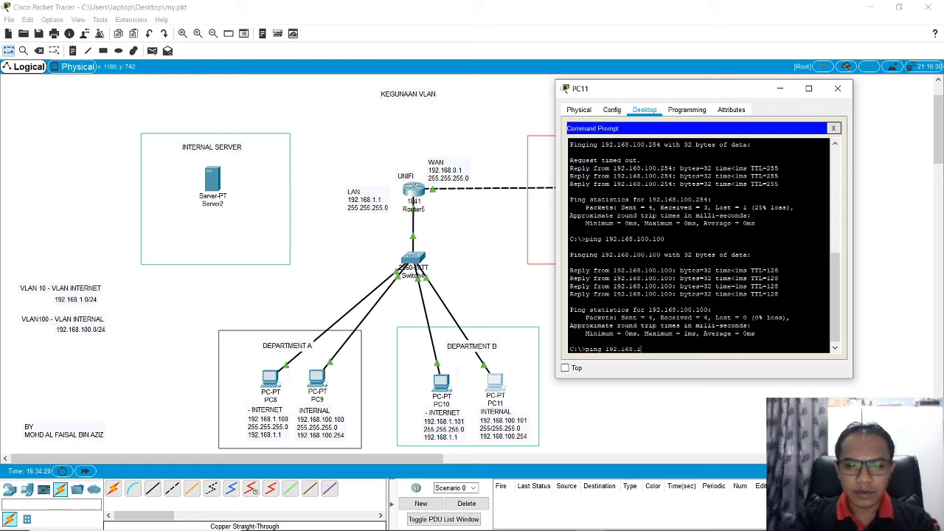
type(".101")
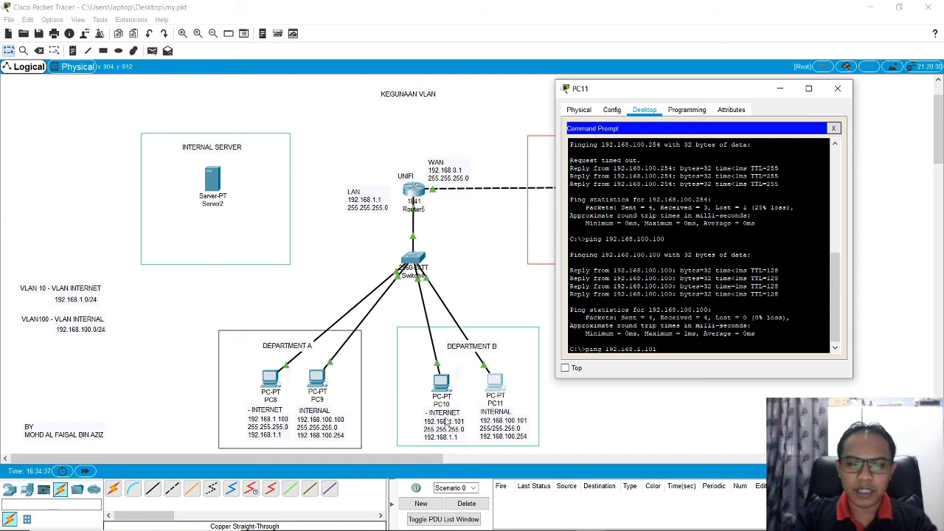
key("Return")
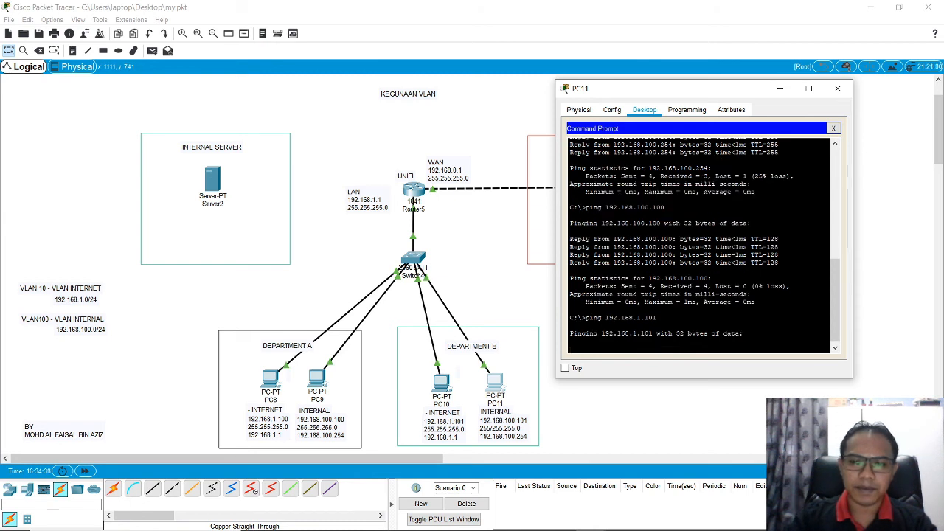
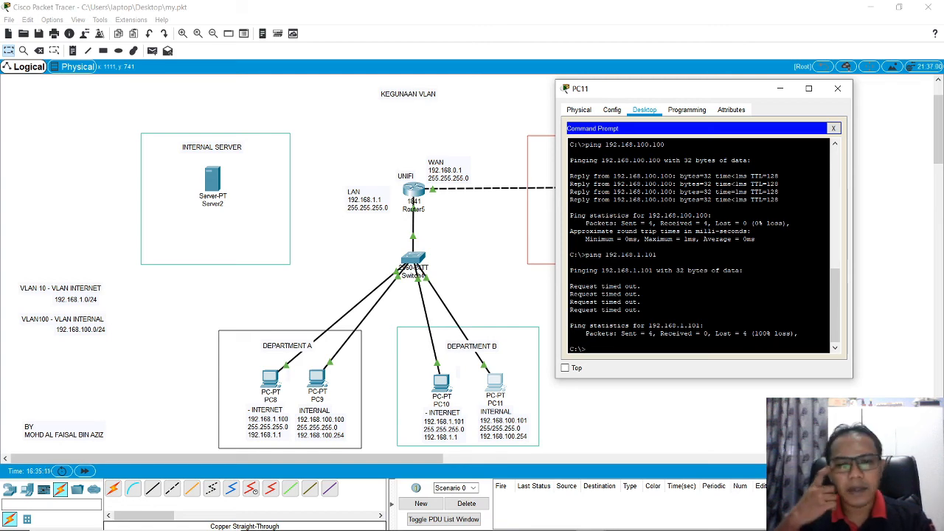
left_click(838, 87)
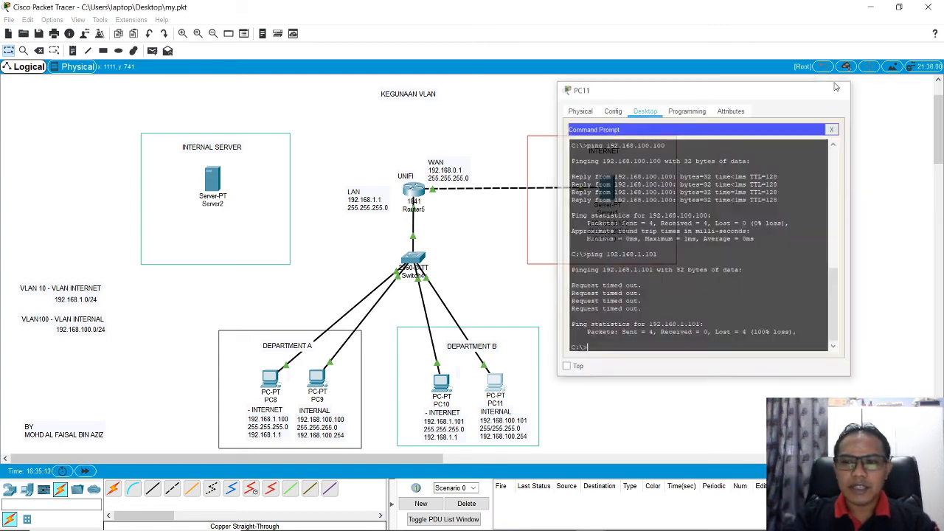
left_click(317, 380)
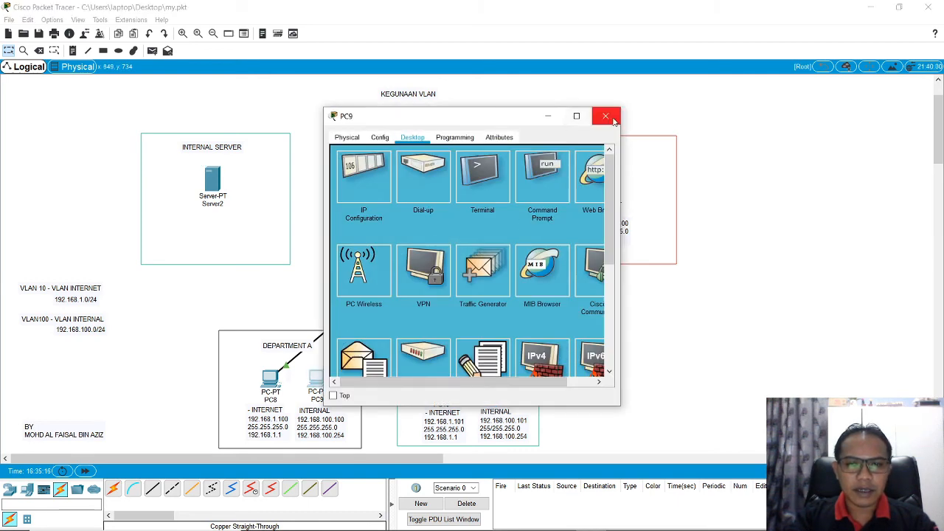
left_click(605, 118)
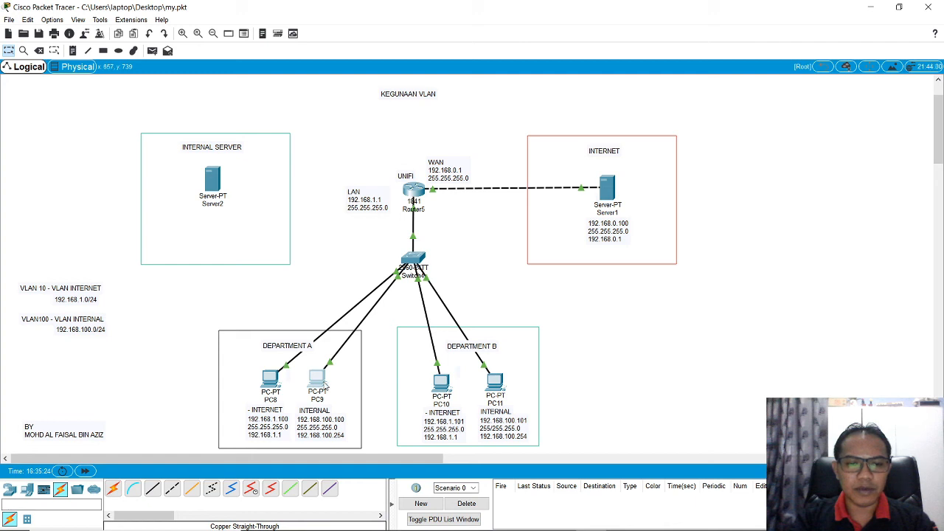
Step: Connect Server2 to port FastEthernet0/5 of Switch4 with a copper straight-through cable
left_click(152, 488)
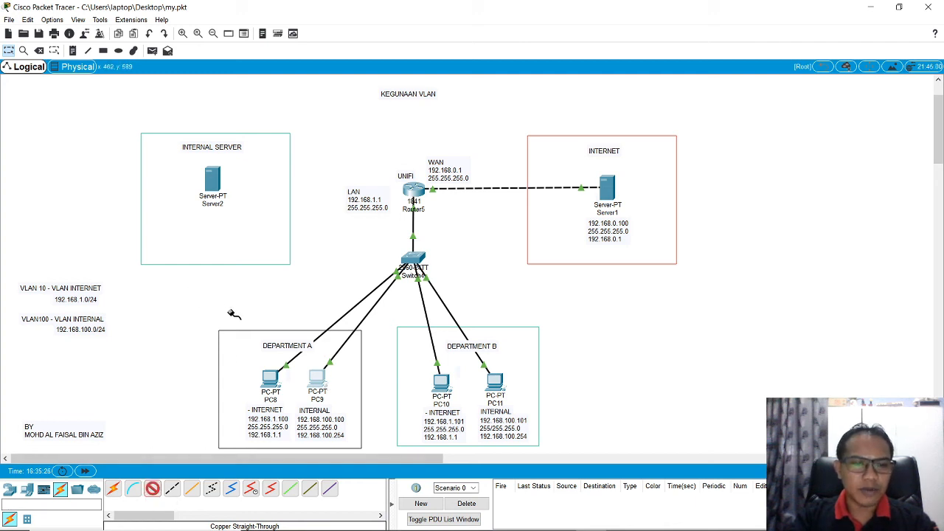
left_click(214, 185)
left_click(236, 189)
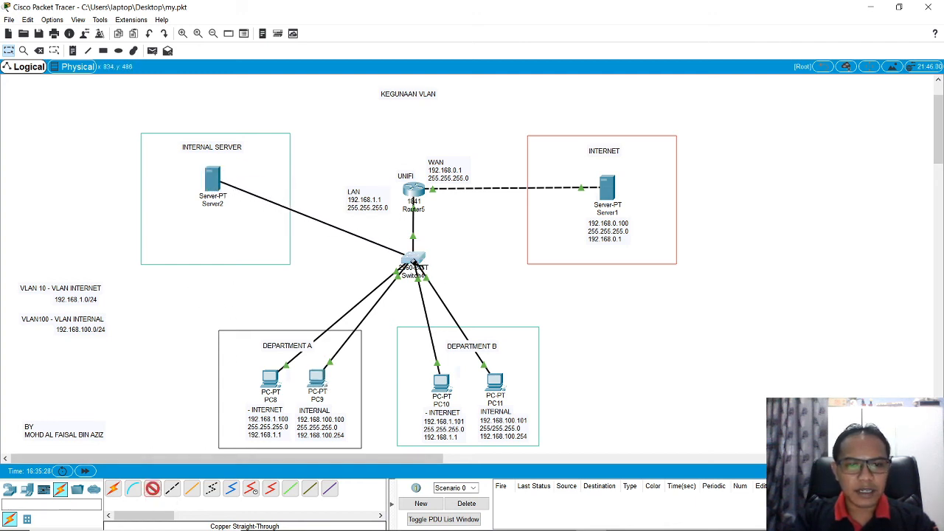
left_click(413, 260)
left_click(451, 277)
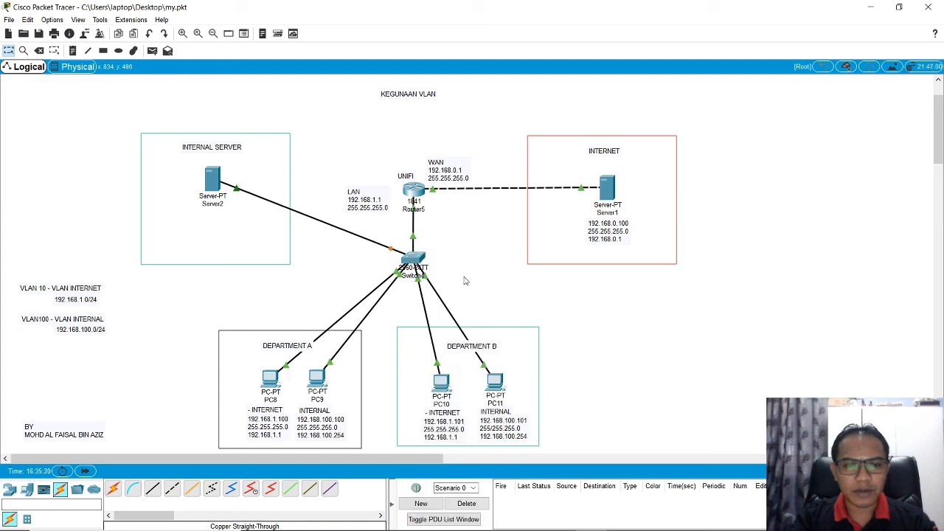
Step: Enter global configuration mode on Switch4's command line and select interface fastEthernet 0/5
left_click(417, 260)
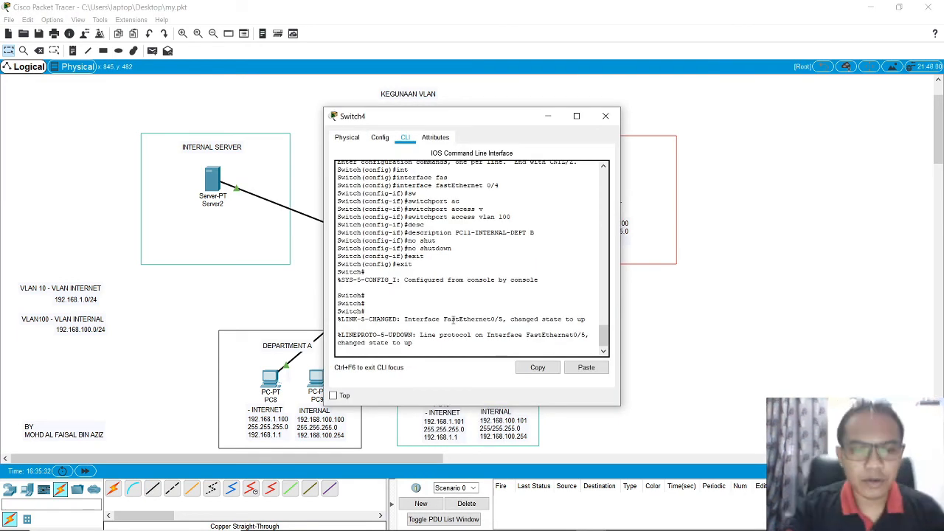
key("Return")
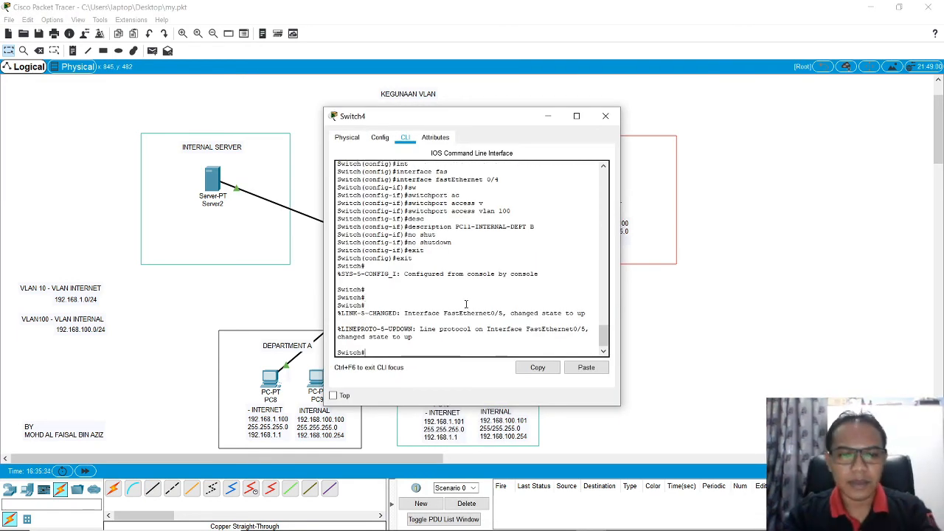
type("conf")
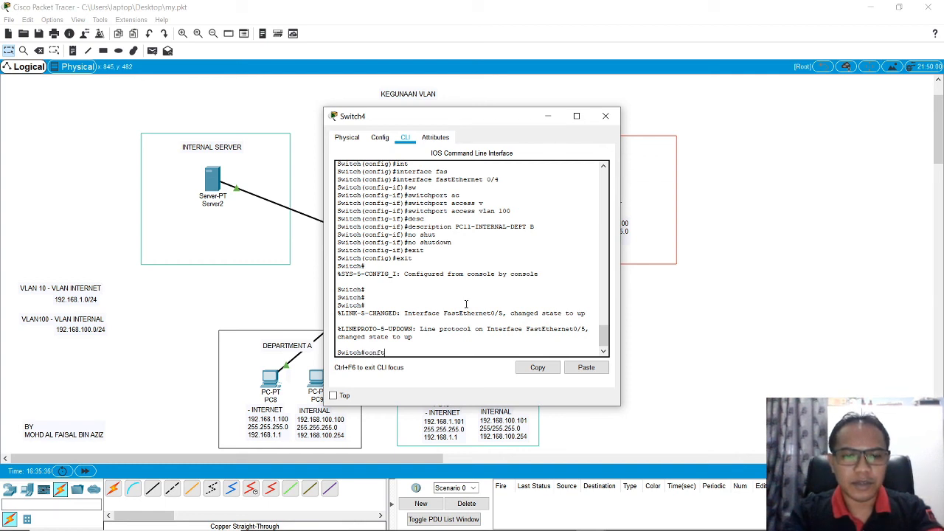
type(" t")
key("Return")
type("int")
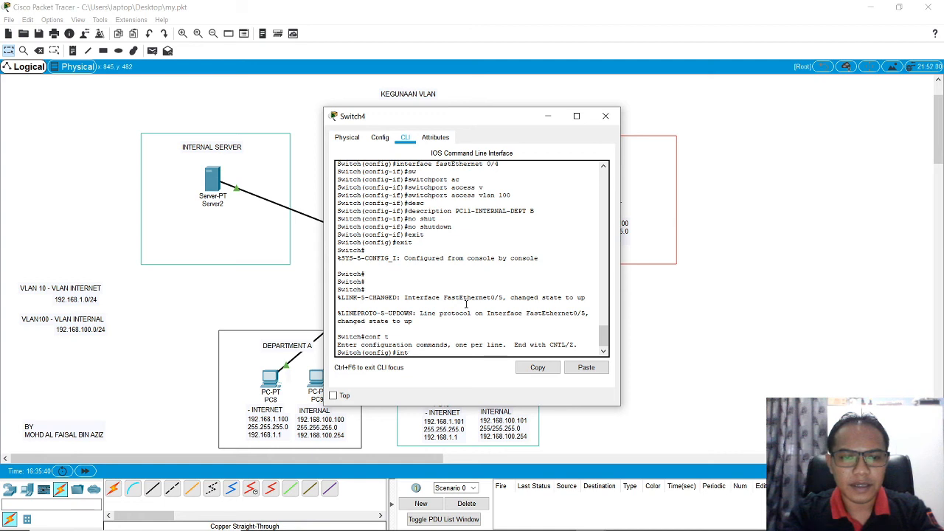
key("Tab")
type("fas")
key("Tab")
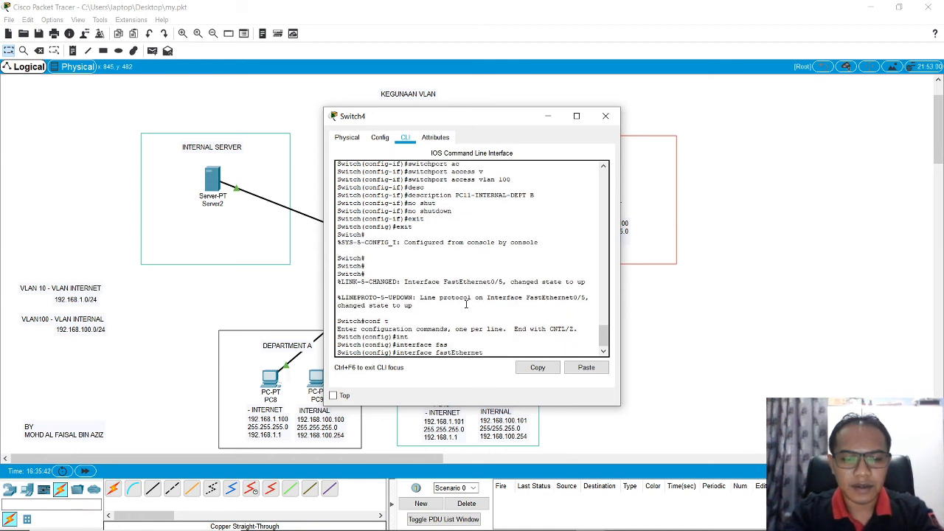
type("0/5")
key("Return")
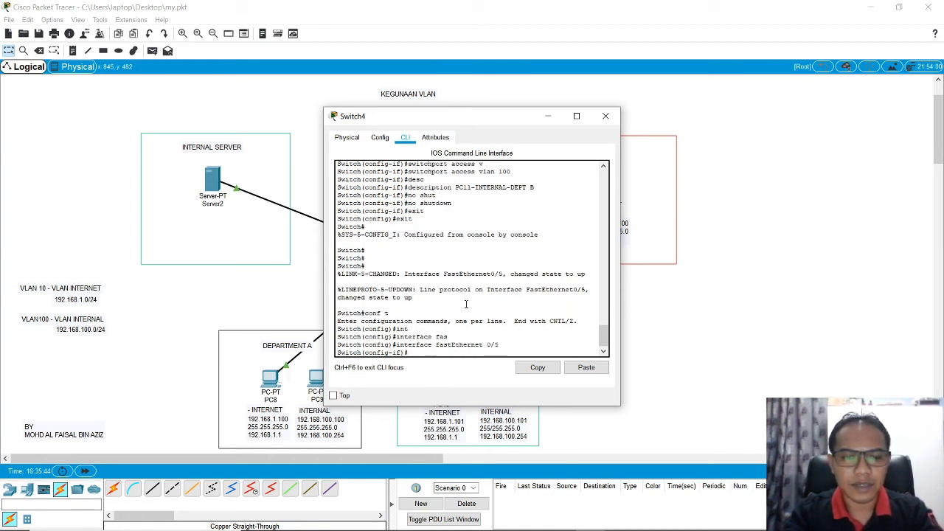
Step: Assign the fastEthernet 0/5 port to access VLAN 100
type("sw")
key("Tab")
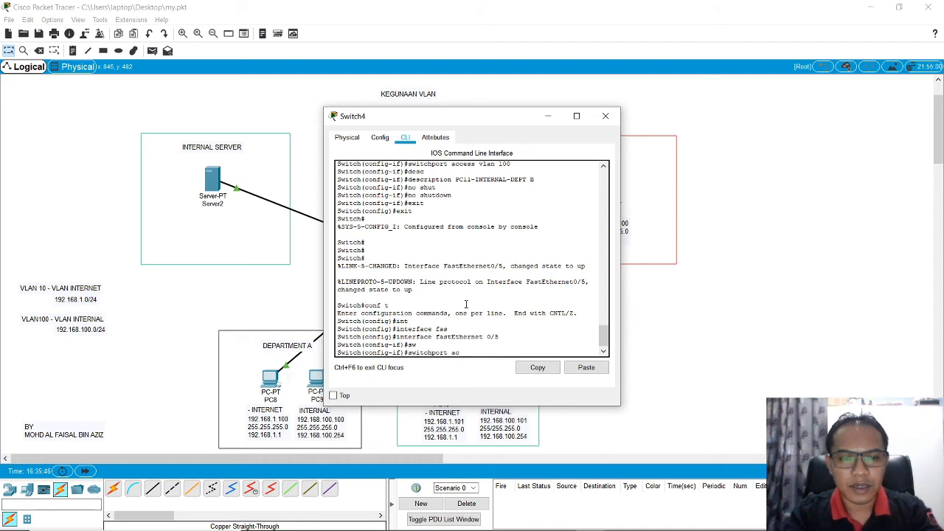
type("ac")
key("Tab")
type("v")
key("Tab")
type("1")
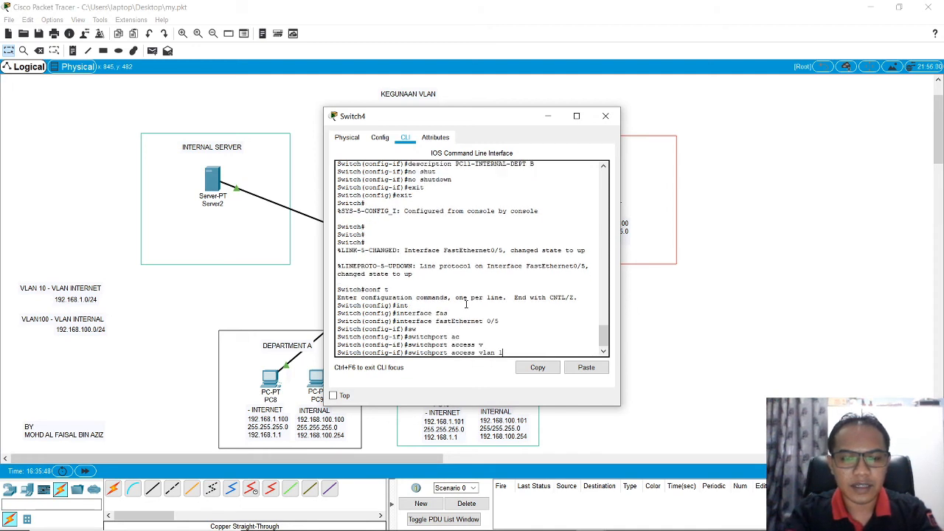
type("00")
key("Return")
Step: Give the fastEthernet 0/5 interface the description SERVER INTERNAL
type("de")
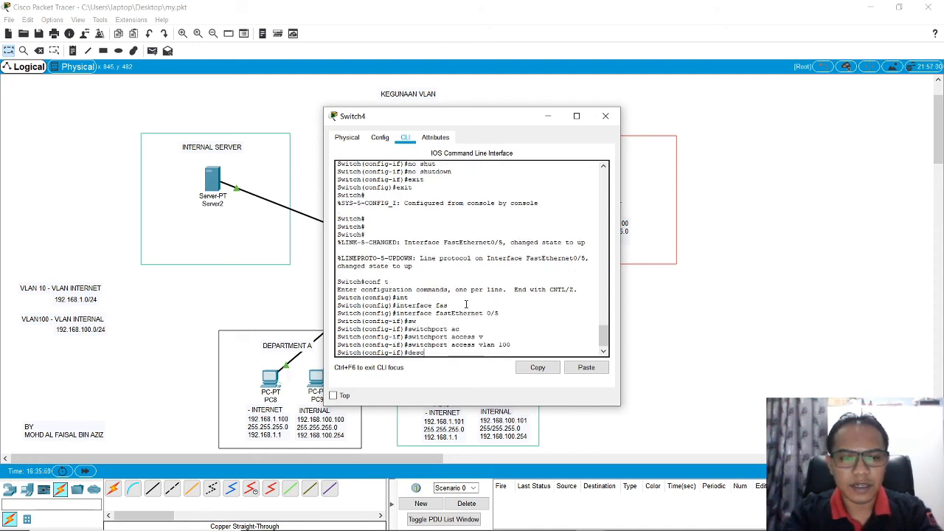
type("sc")
key("Tab")
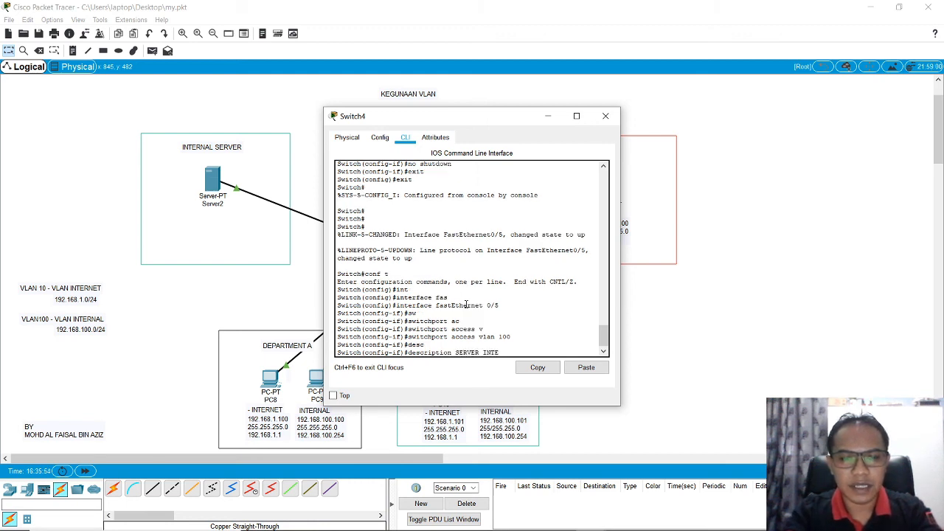
type("SERVER INTERNAL")
key("Return")
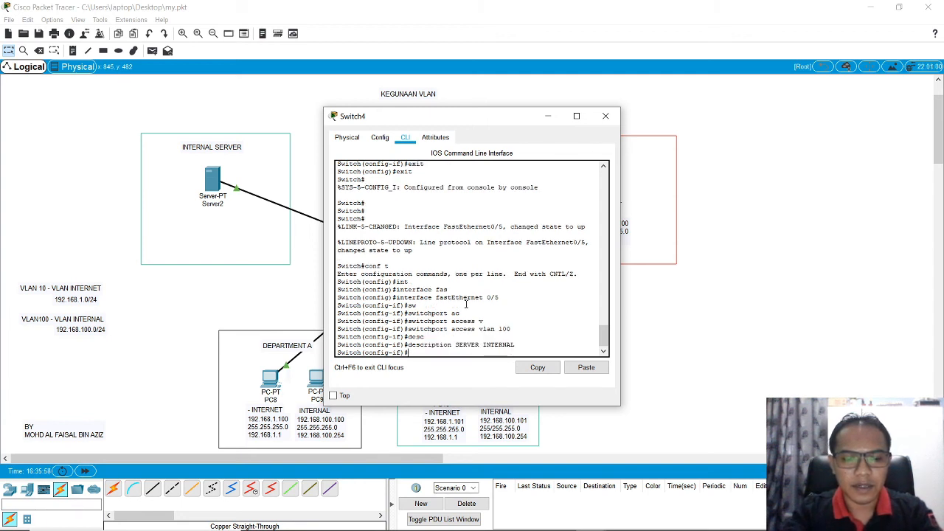
Step: Enable the port with no shutdown, exit back to privileged mode and close Switch4's window
type("no shut")
key("Tab")
key("Return")
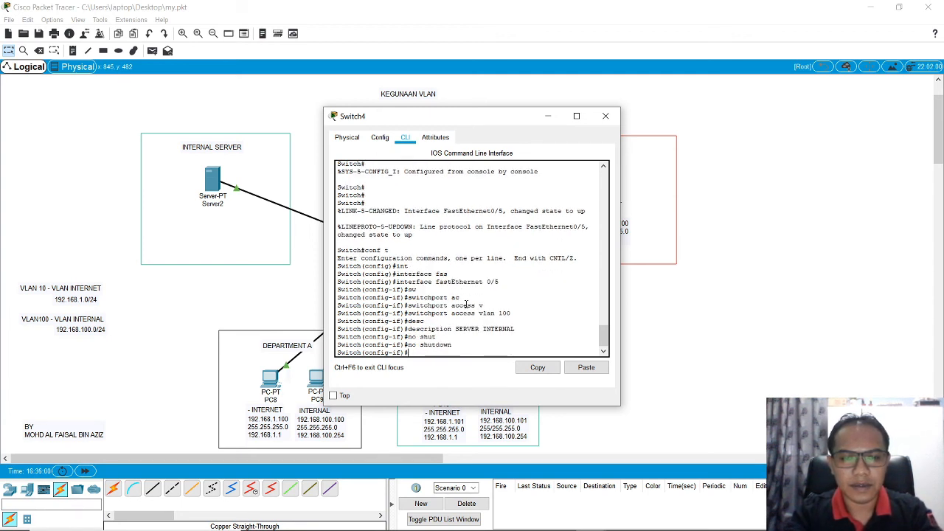
type("exit")
key("Return")
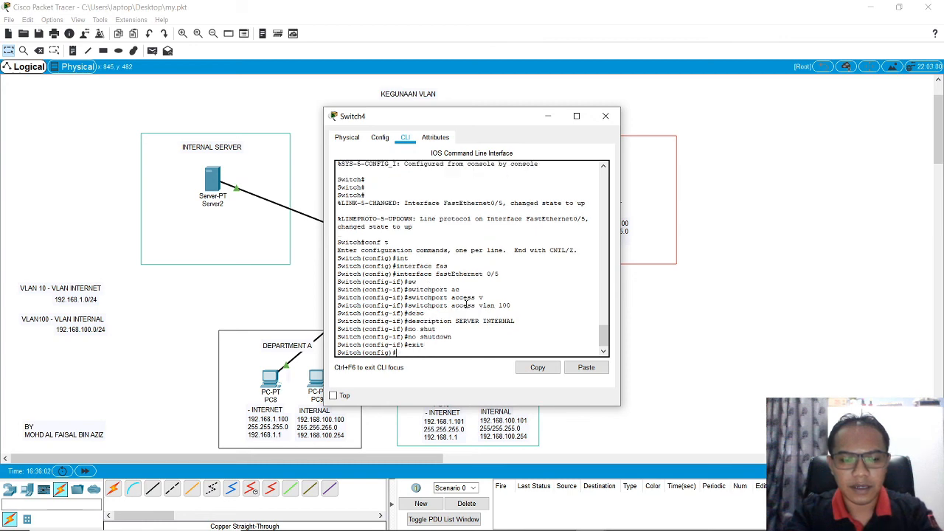
type("exit")
key("Return")
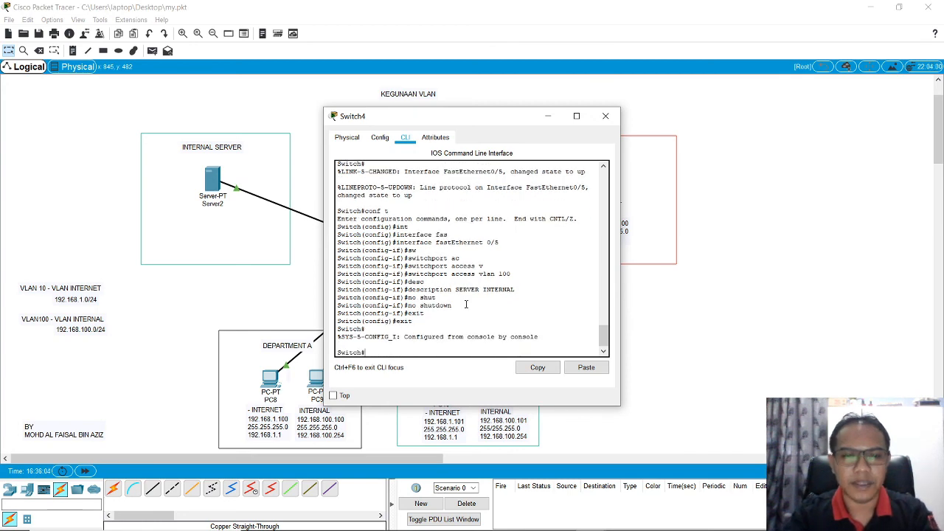
left_click(605, 116)
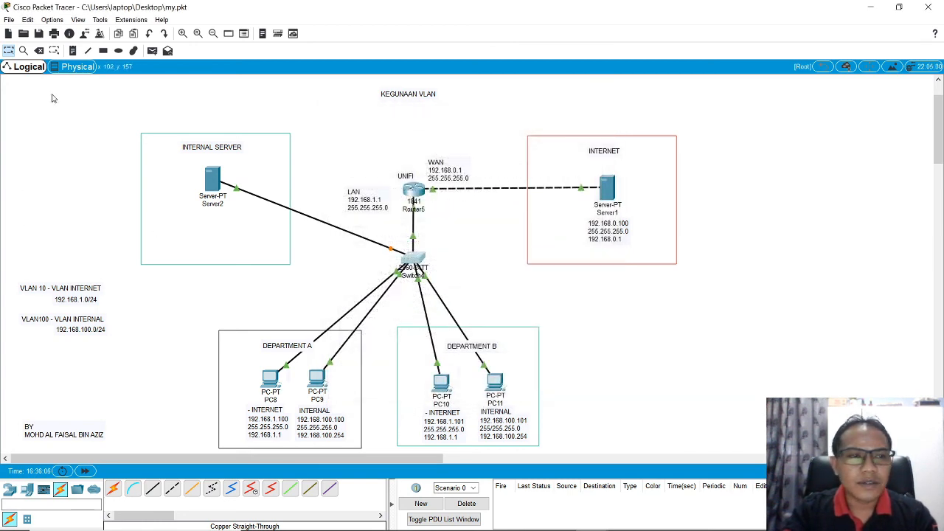
Step: Place a note below Server2 with the IP address 192.168.100.200 on its first line
left_click(72, 50)
left_click(210, 227)
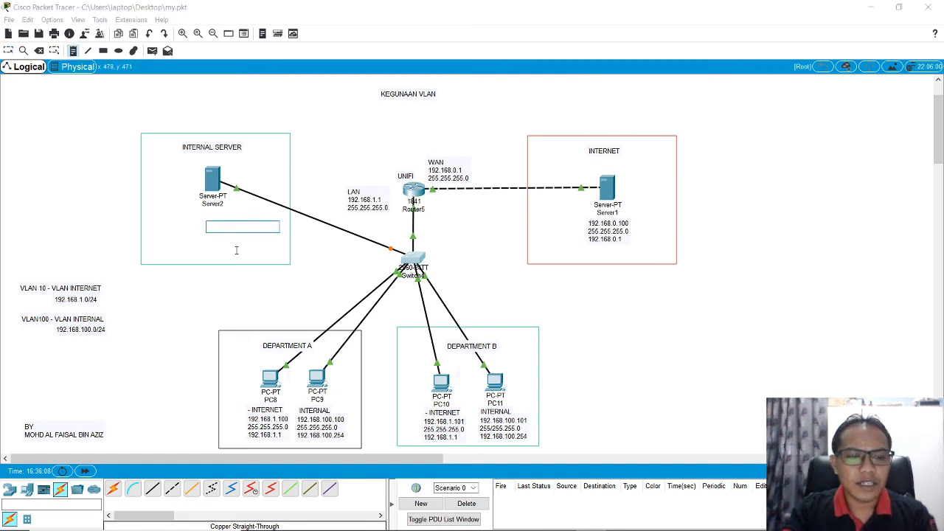
type("192.1")
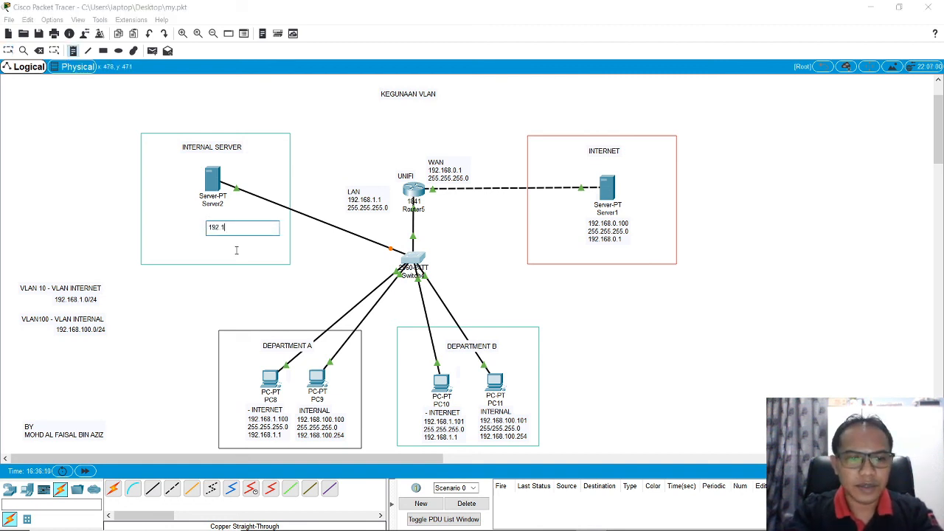
type("68.100")
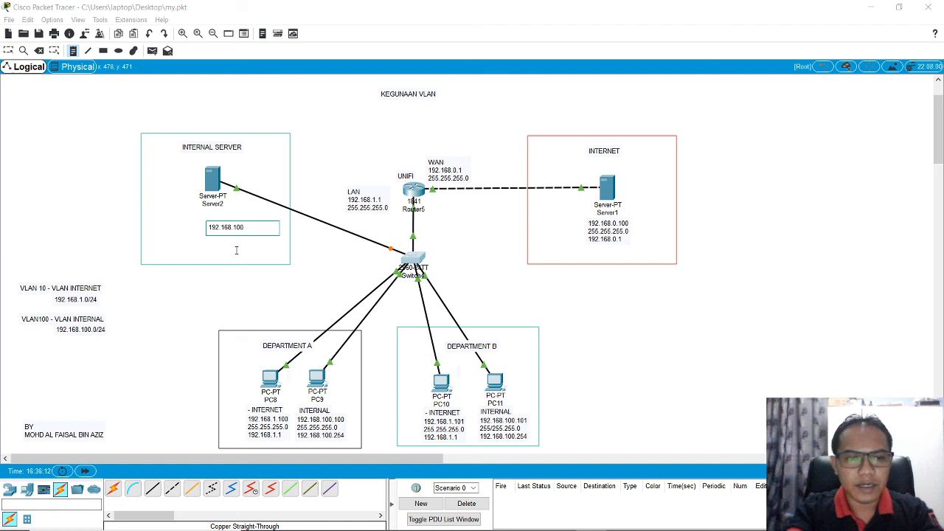
type(".200")
key("Return")
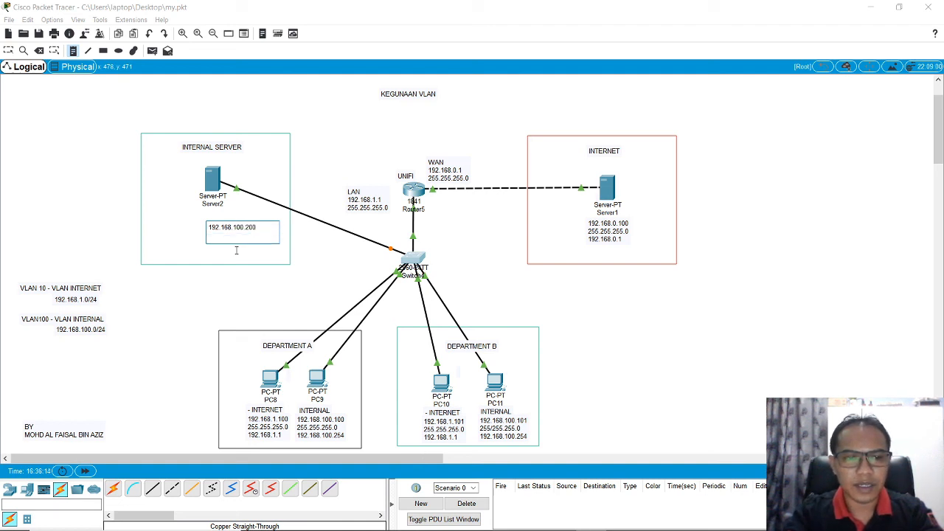
Step: Add the subnet mask 255.255.255.0 and gateway 192.168.100.254 to the note and move it directly beneath Server2's label
type("255.255.")
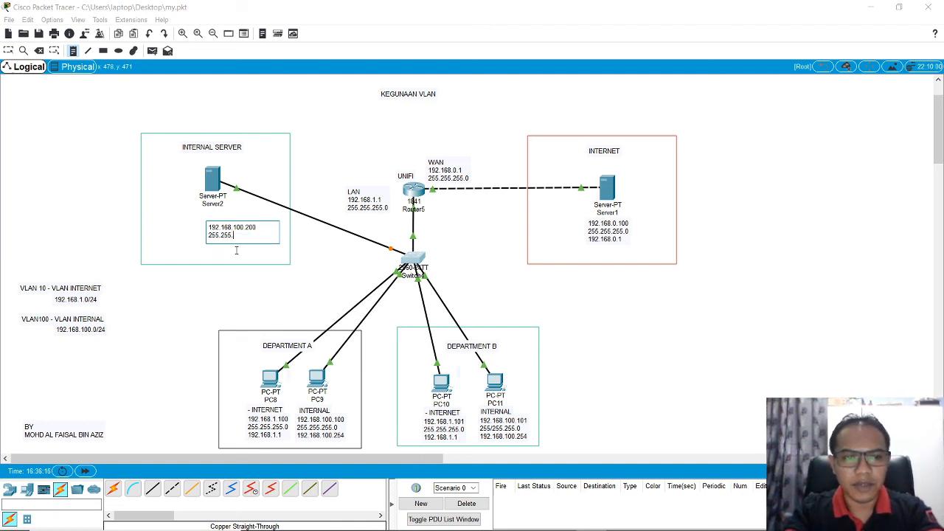
type("255")
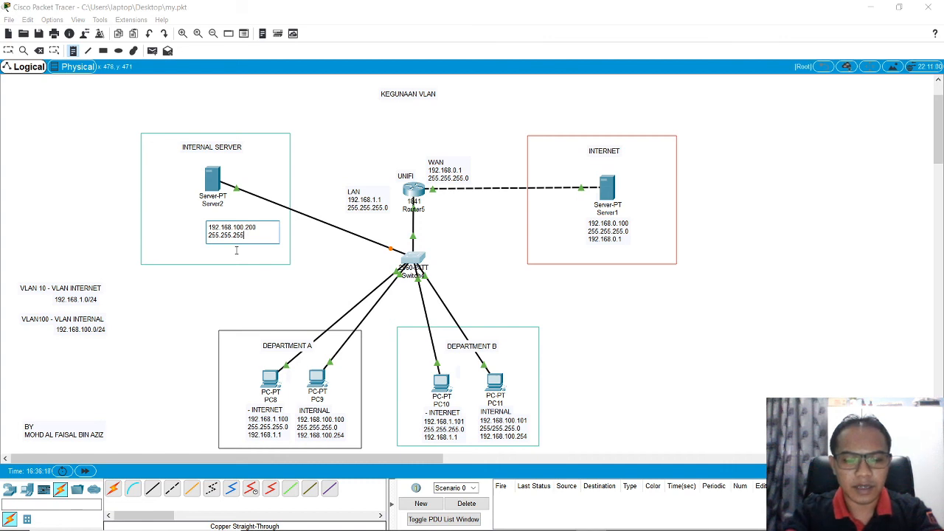
type(".0")
key("Return")
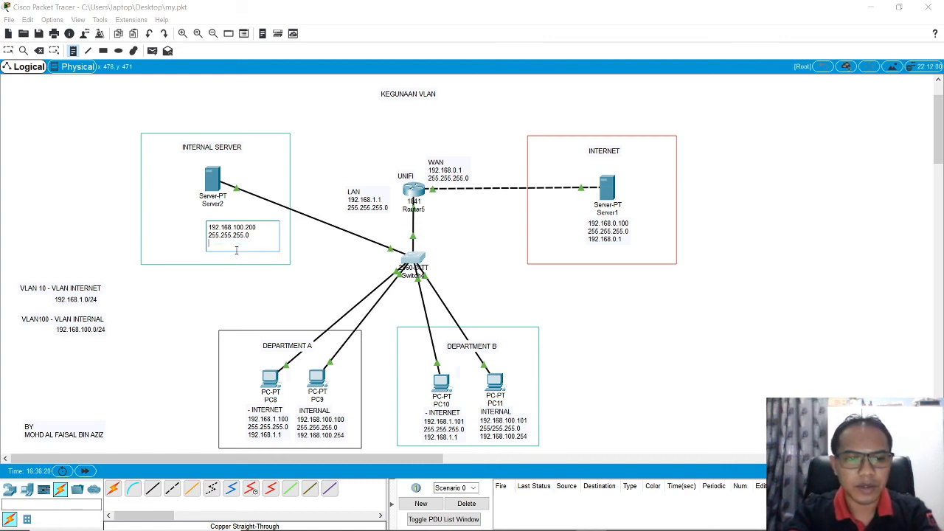
type("192.")
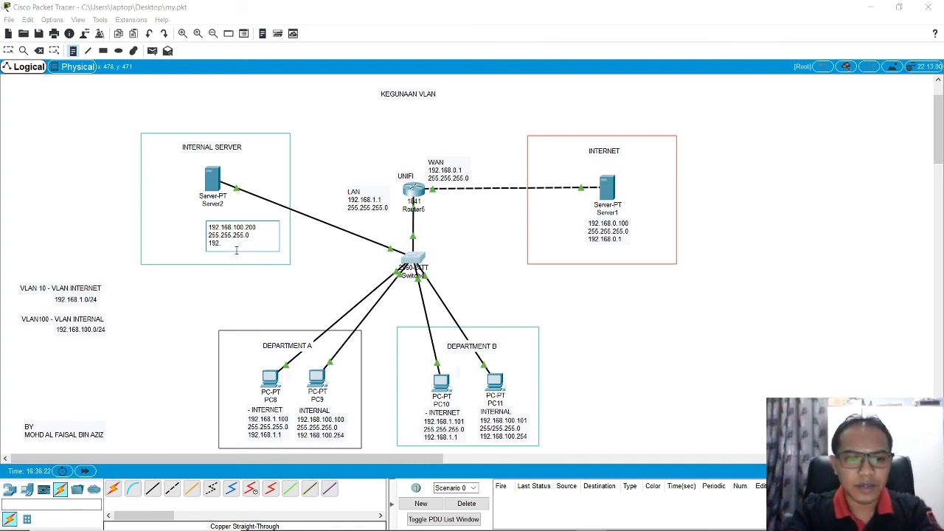
type("168.10")
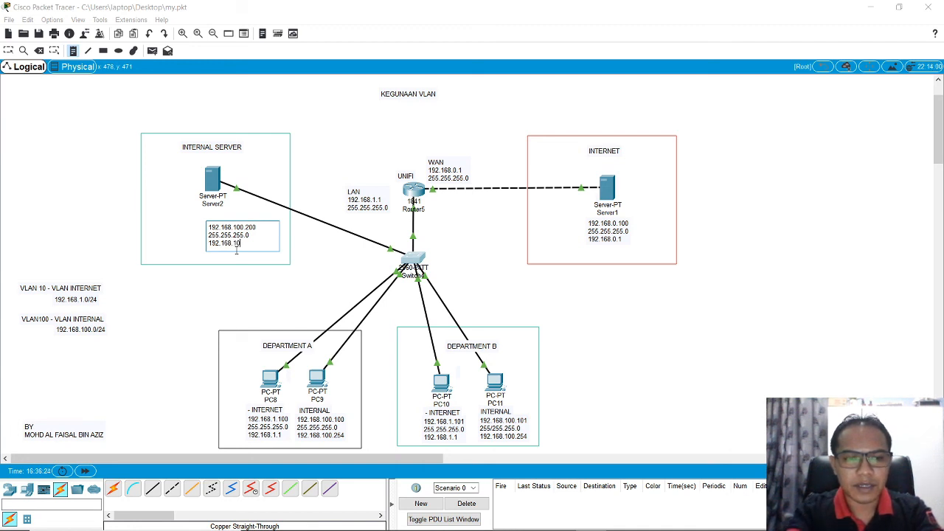
type("0.254")
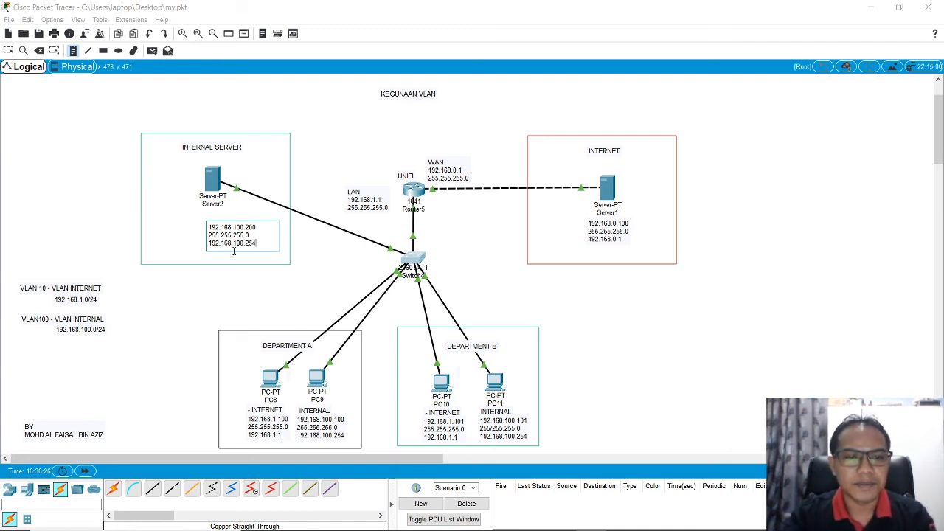
left_click(9, 50)
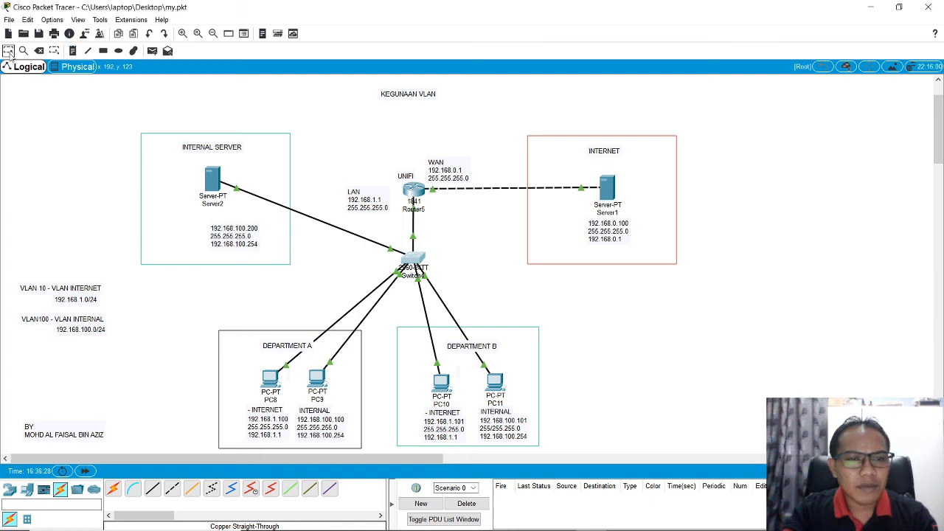
left_click_drag(246, 236, 229, 222)
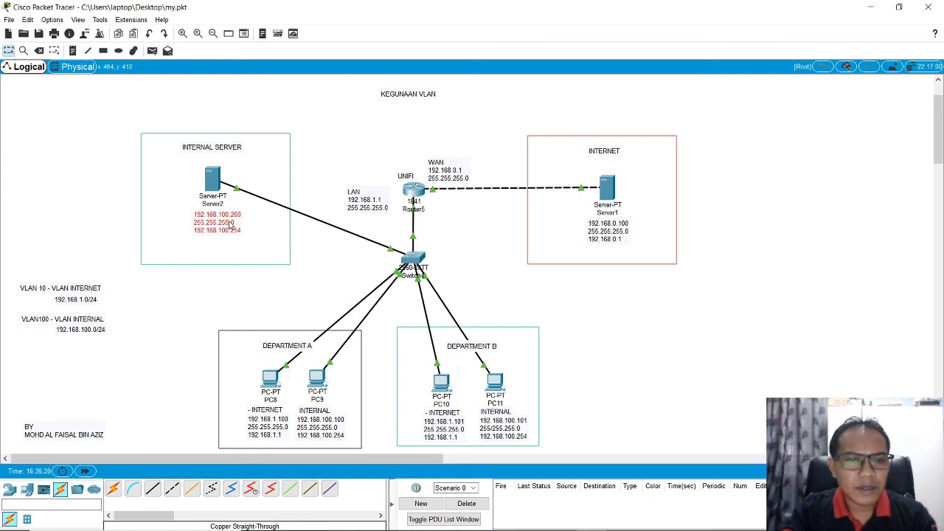
left_click(319, 252)
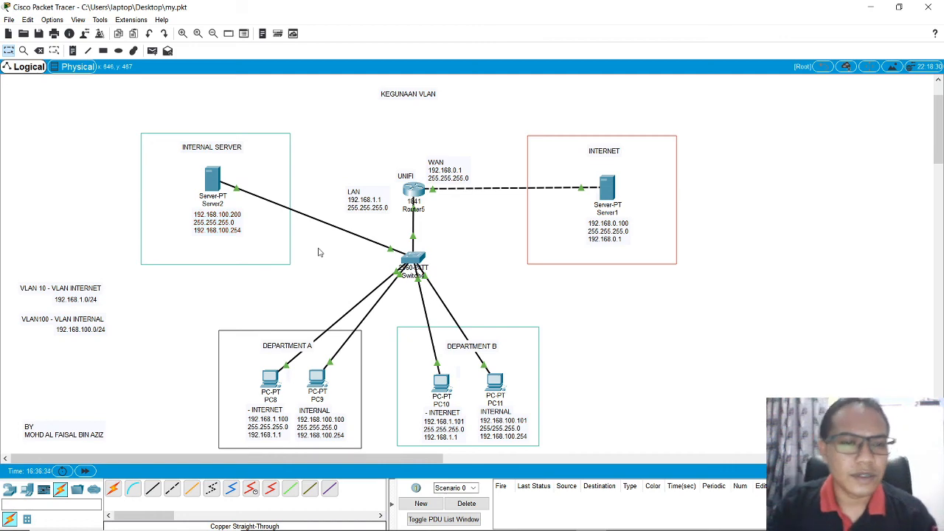
Step: Check the static IPv4 address, subnet mask and default gateway in Server2's IP configuration
left_click(212, 178)
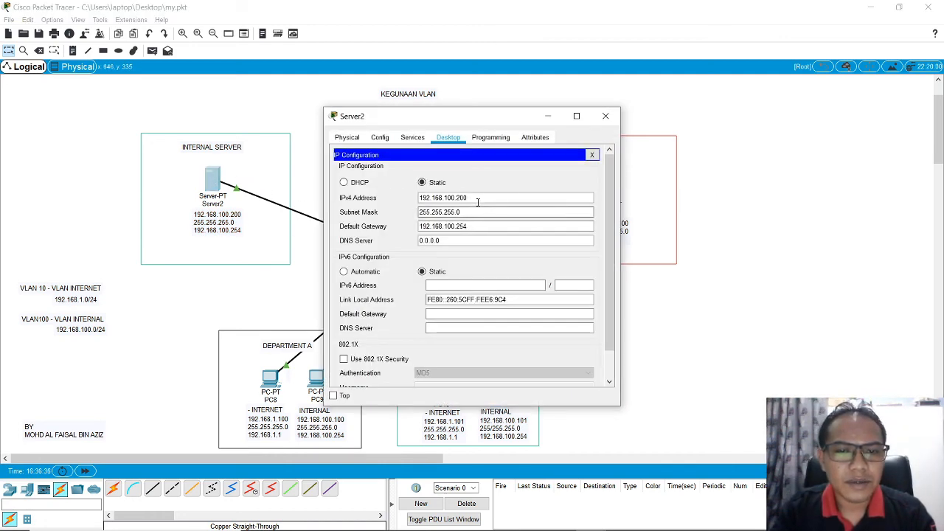
left_click(477, 199)
key("Tab")
key("Tab")
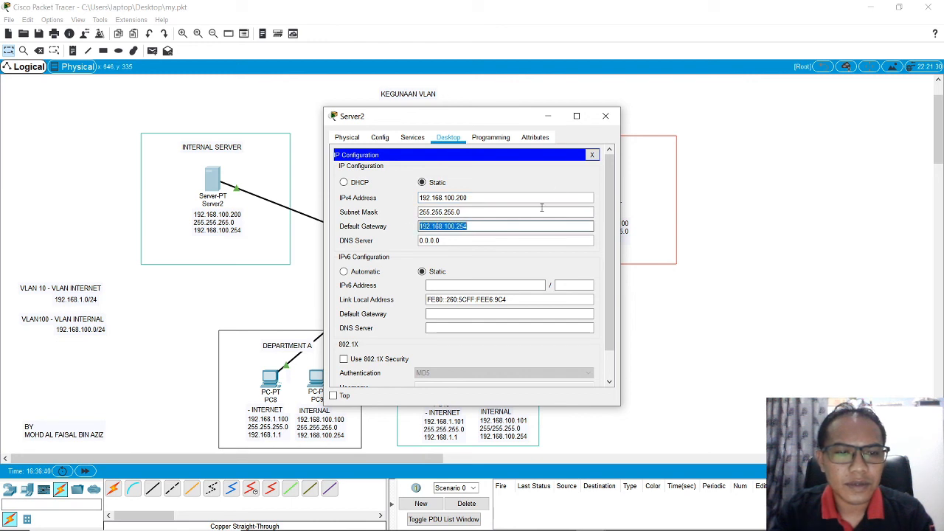
left_click(591, 155)
Step: Ping the gateway 192.168.100.254 from Server2's command prompt and close the server's window
left_click(501, 180)
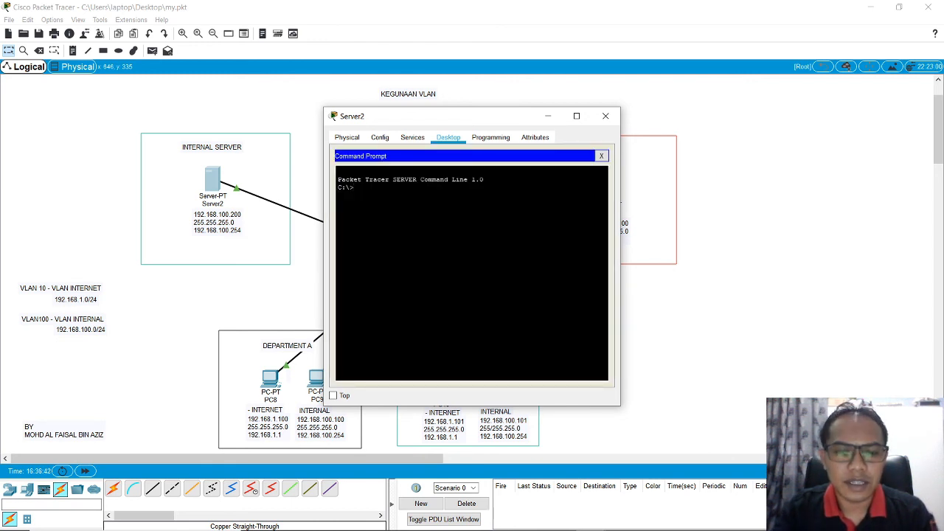
type("ping")
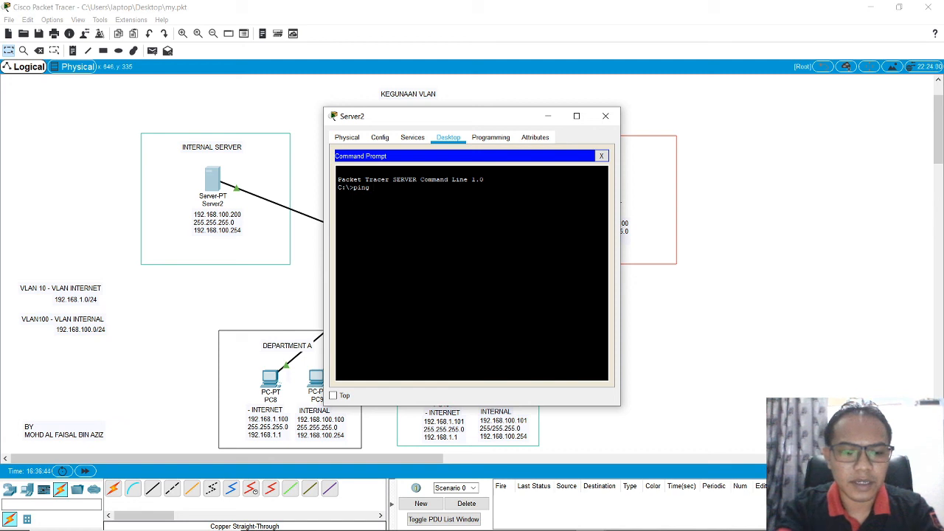
type(" 192.168")
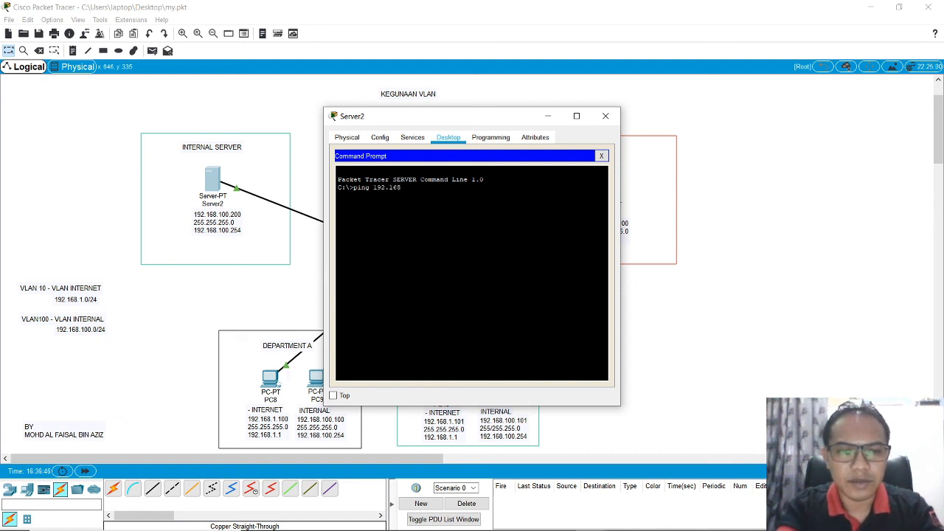
type(".100.2")
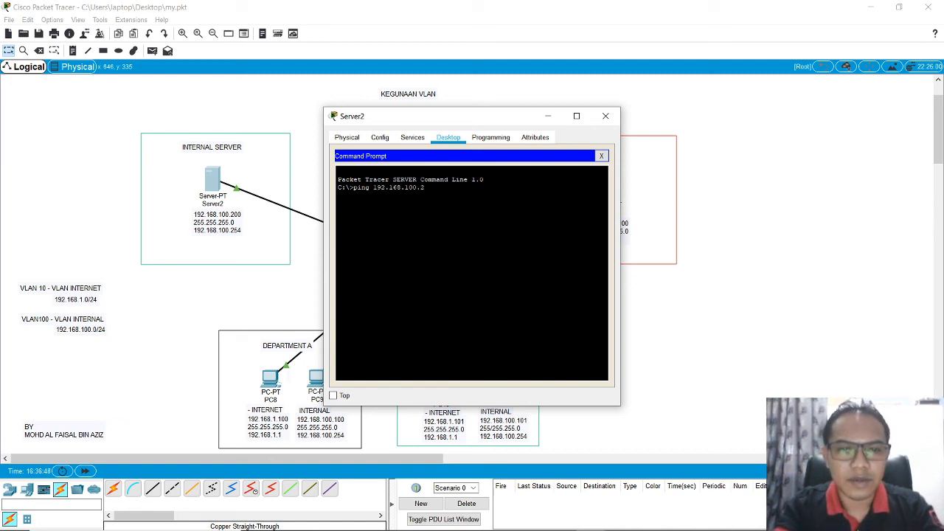
type("54")
key("Return")
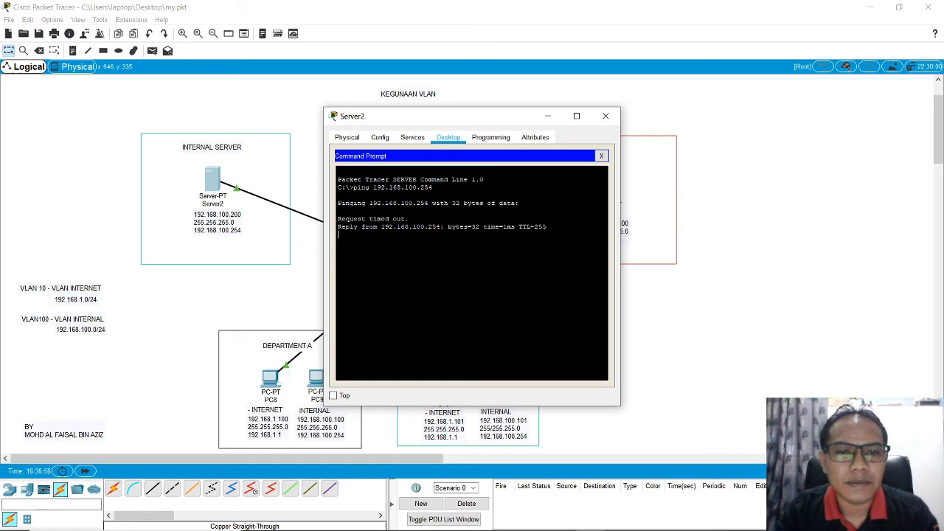
left_click(601, 156)
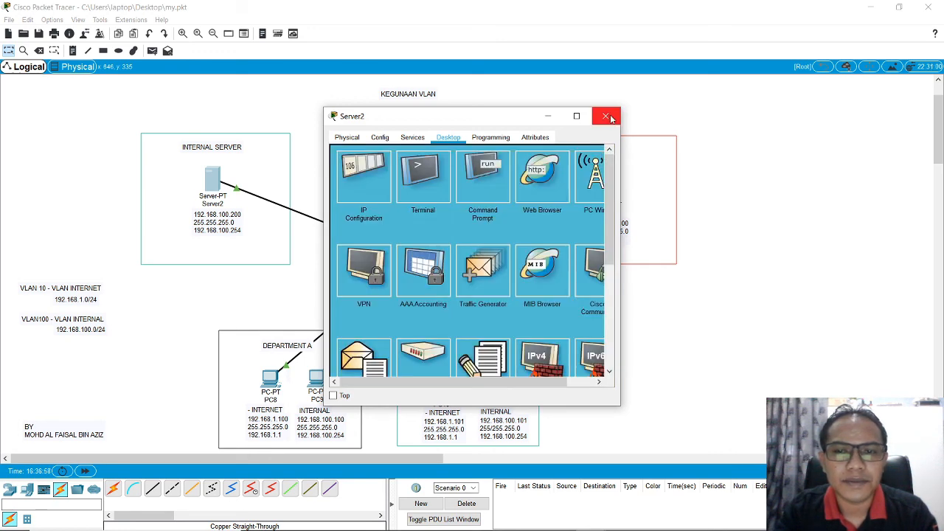
left_click(605, 116)
left_click(496, 381)
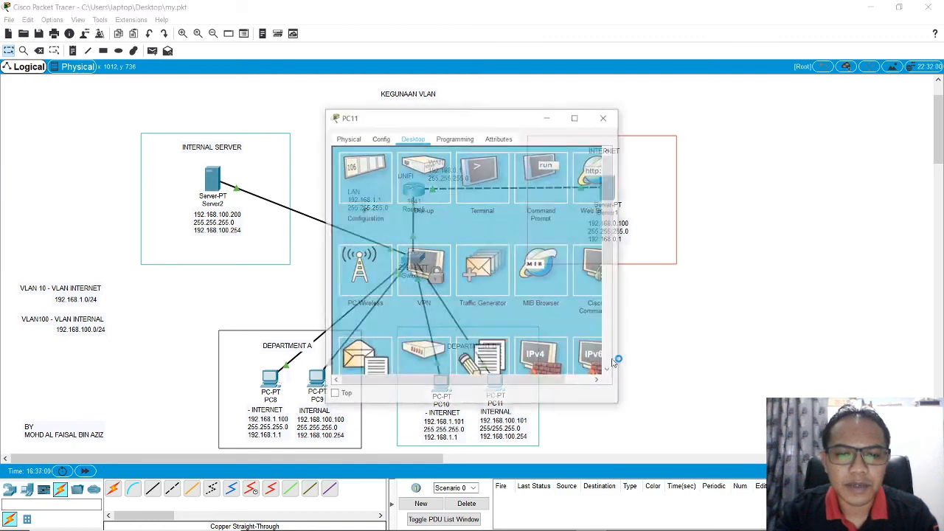
left_click(606, 115)
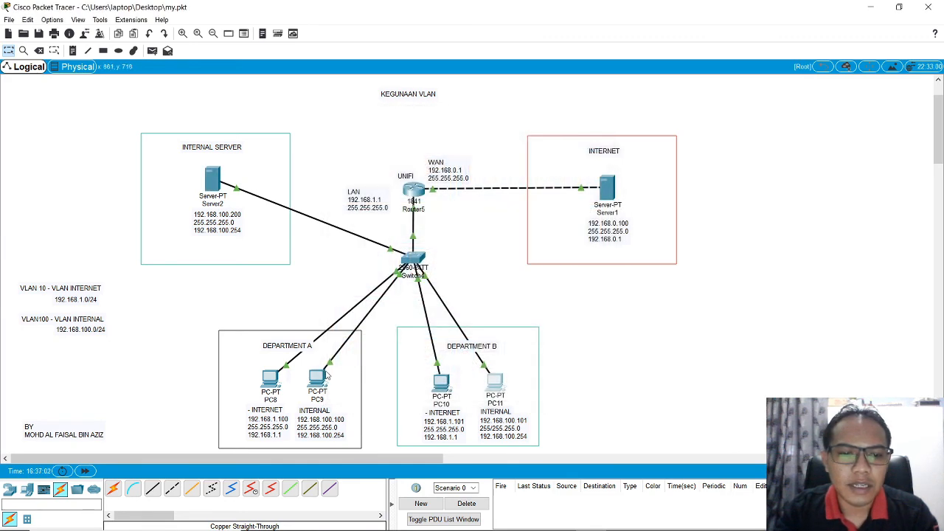
Step: Ping the internal server at 192.168.100.200 from PC9's command prompt and close PC9's window
left_click(315, 378)
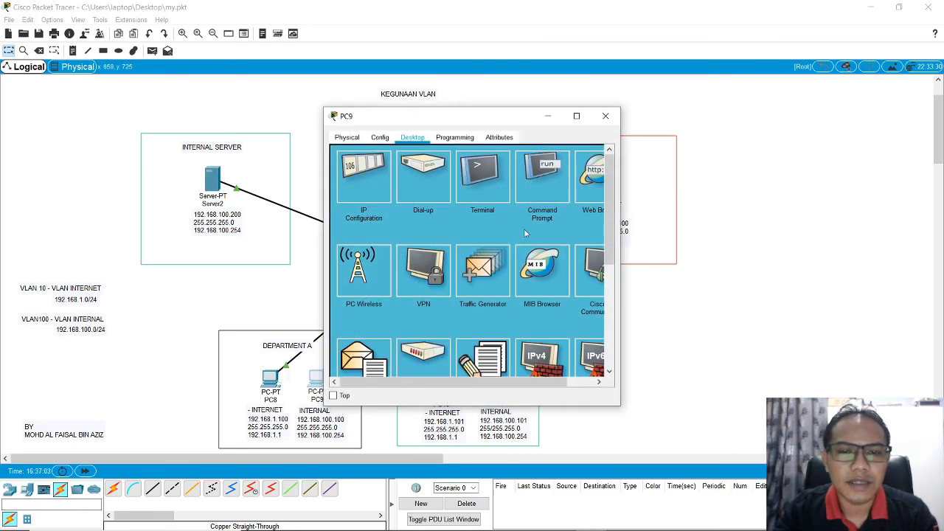
left_click(532, 177)
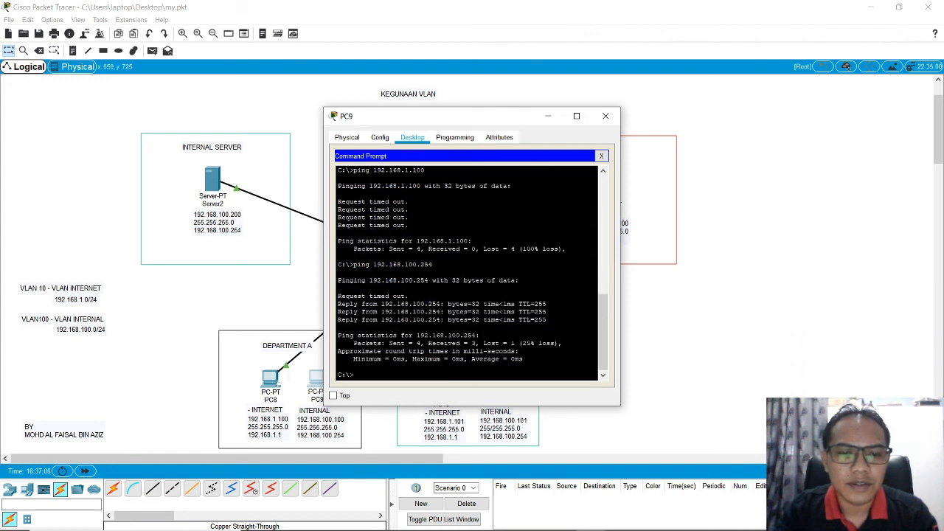
type("192")
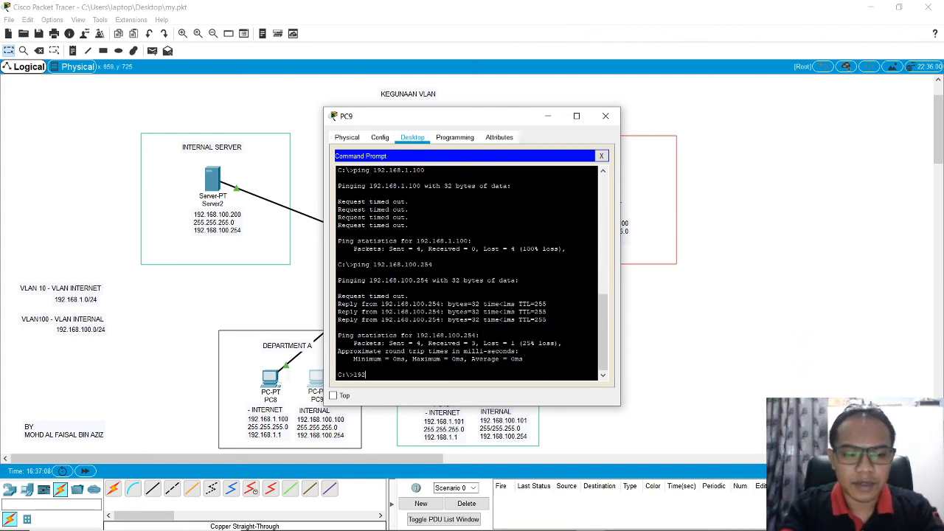
type(".168.100.2")
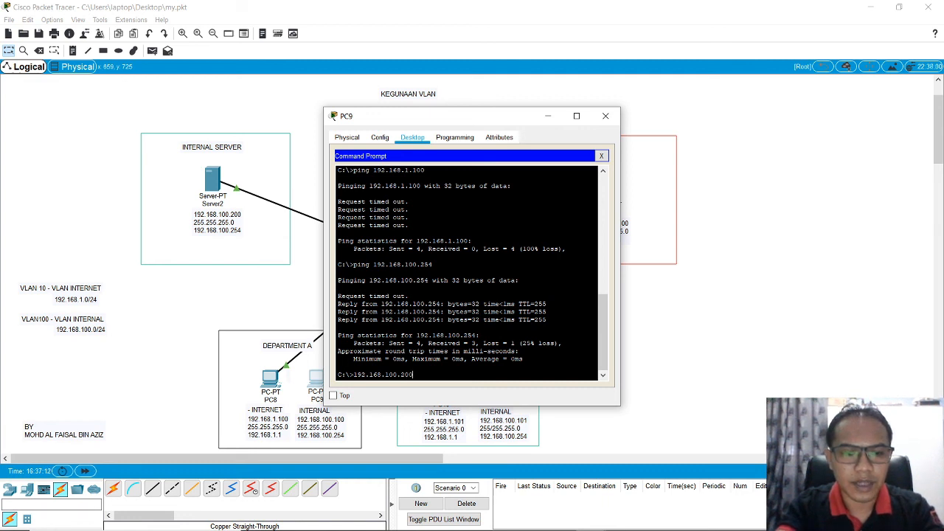
type("00")
key("Return")
key("Up")
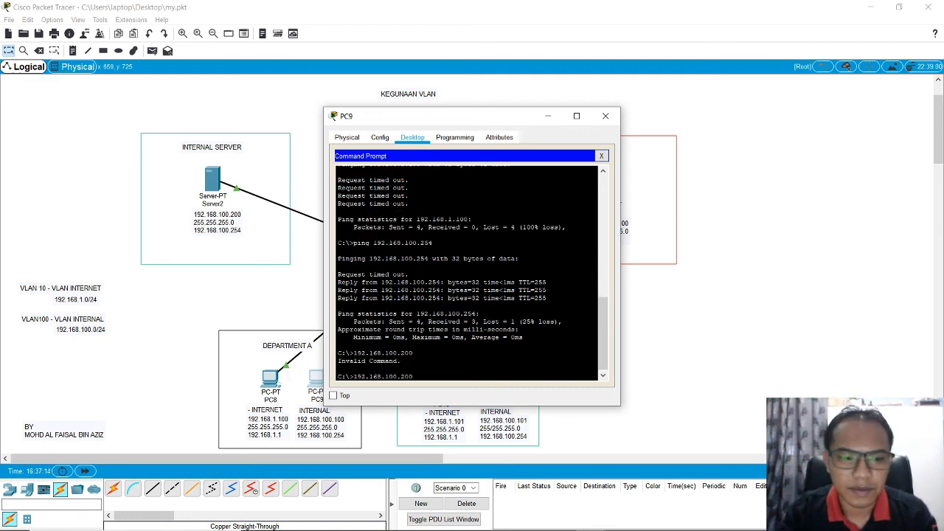
key("Home")
type("ping")
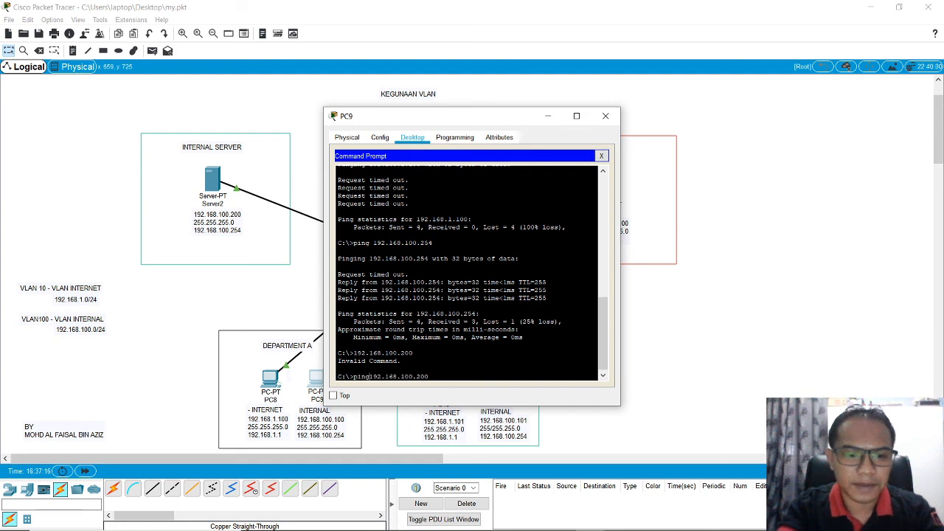
key("Return")
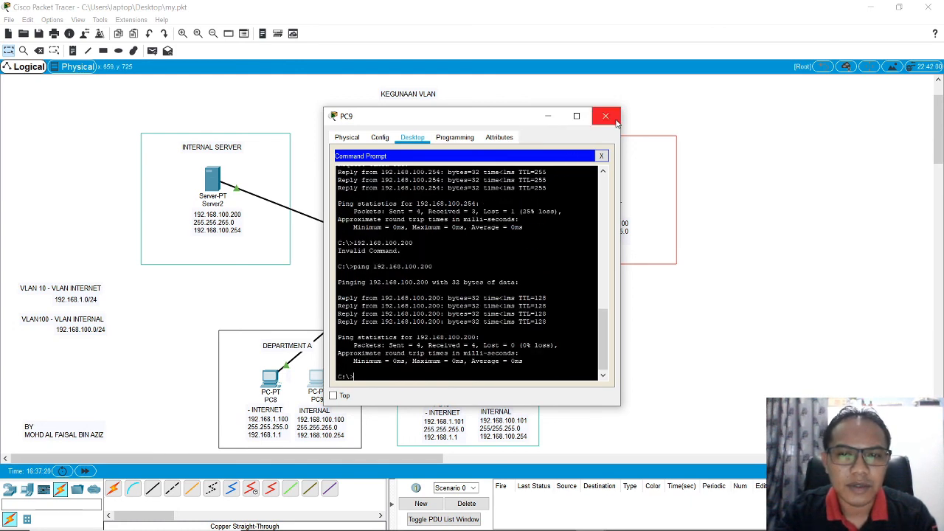
left_click(606, 116)
Step: Test PC11's connection to the internal server by pinging 192.168.100.200, and close PC11's window
left_click(495, 379)
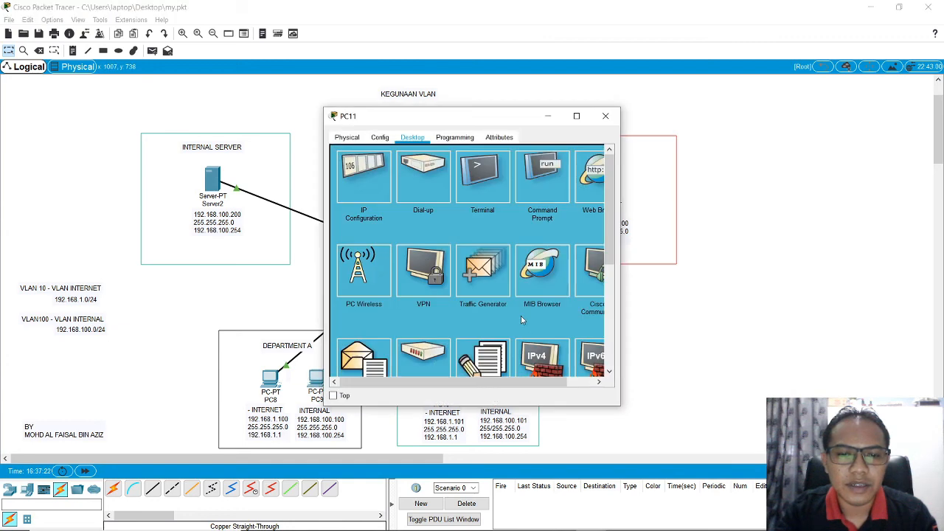
left_click(555, 181)
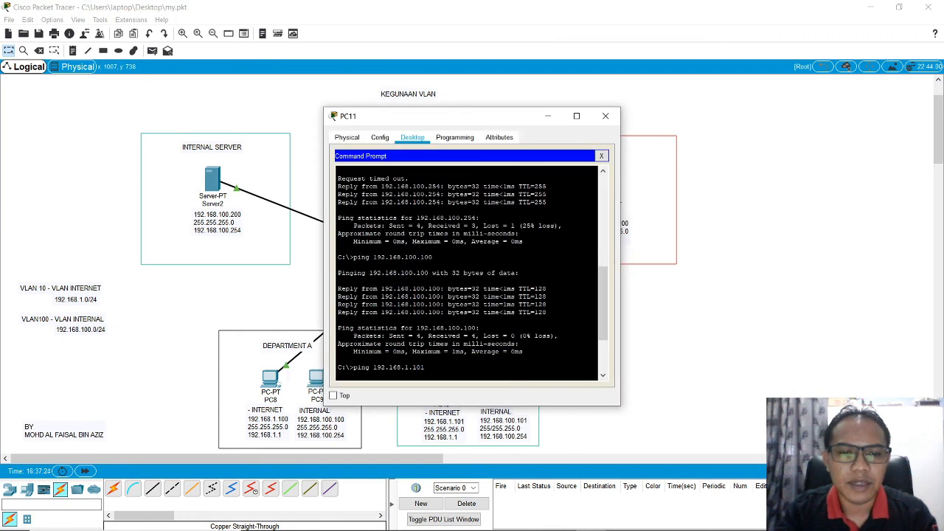
type("ping")
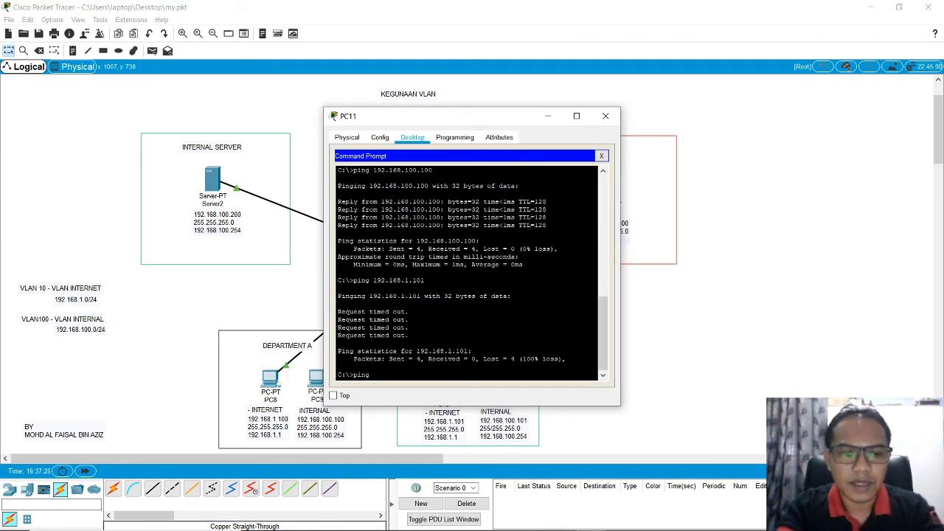
type(" 192.168.0.20")
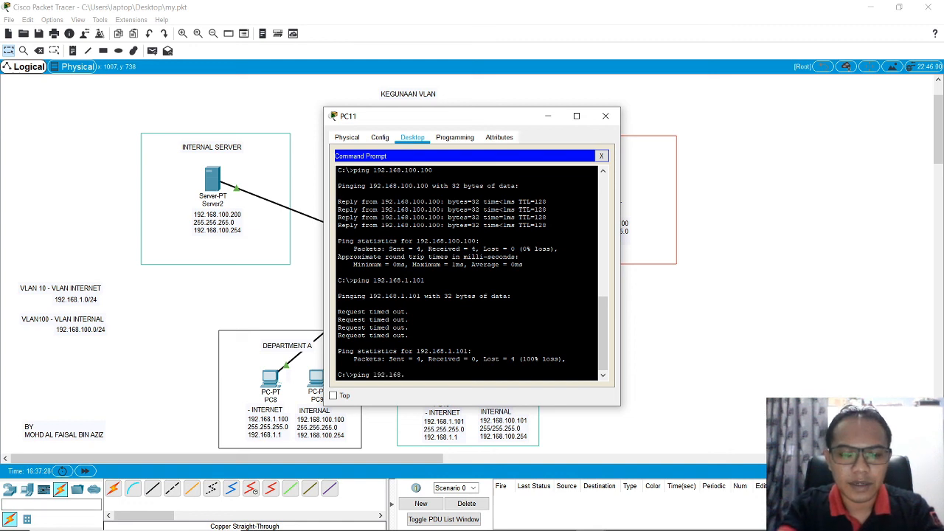
key("BackSpace")
key("BackSpace")
key("BackSpace")
key("BackSpace")
type("1")
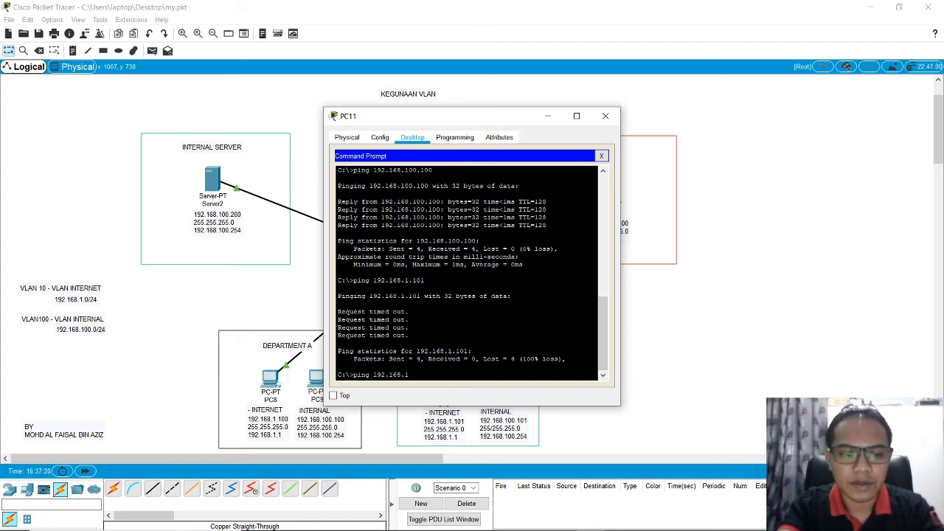
type("00.200")
key("Return")
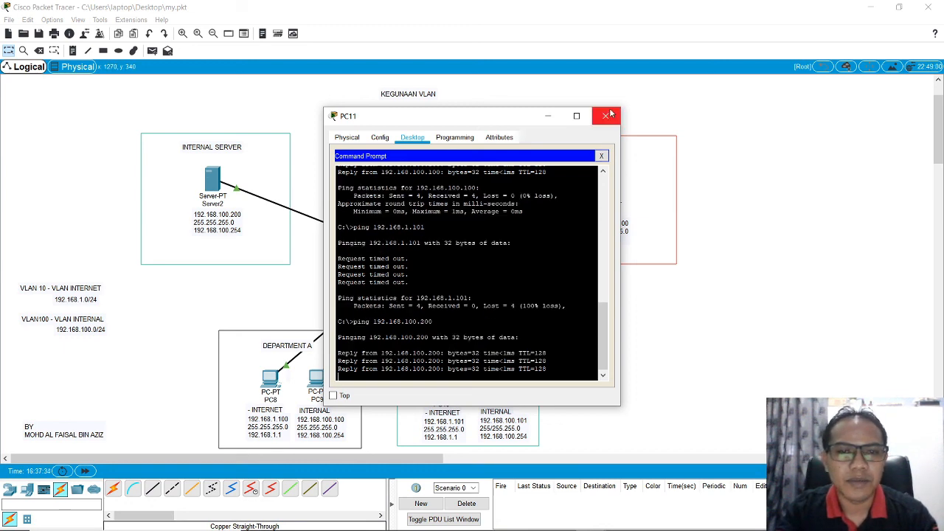
left_click(609, 116)
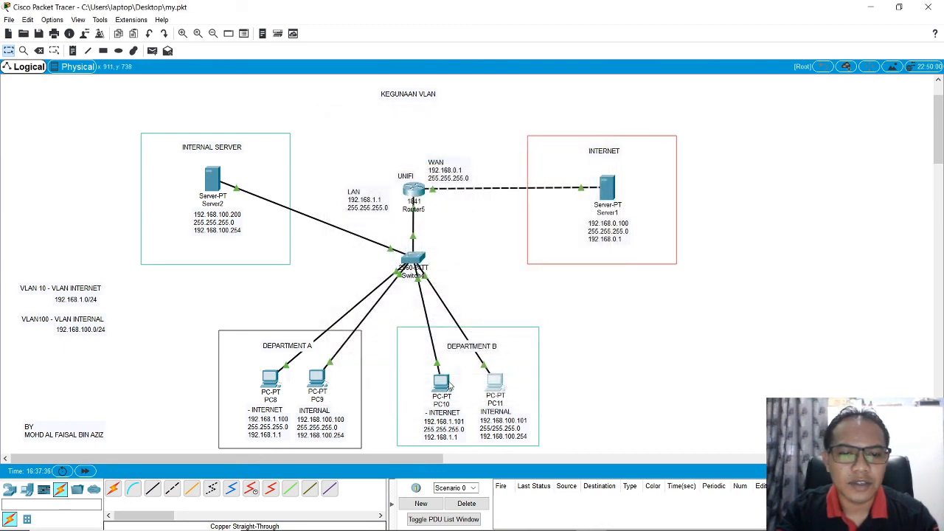
Step: Ping the internal server 192.168.100.200 from PC8 in the Internet VLAN, and close PC8's window
left_click(271, 380)
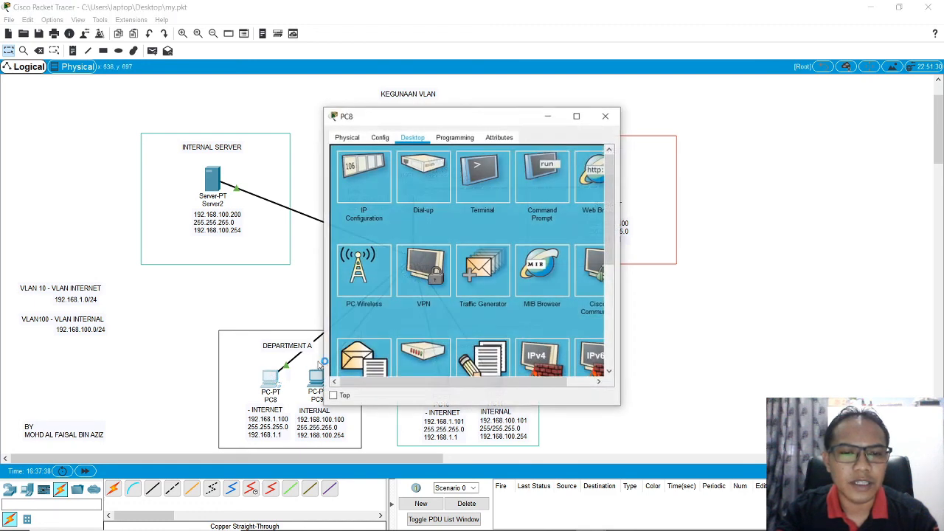
left_click(561, 195)
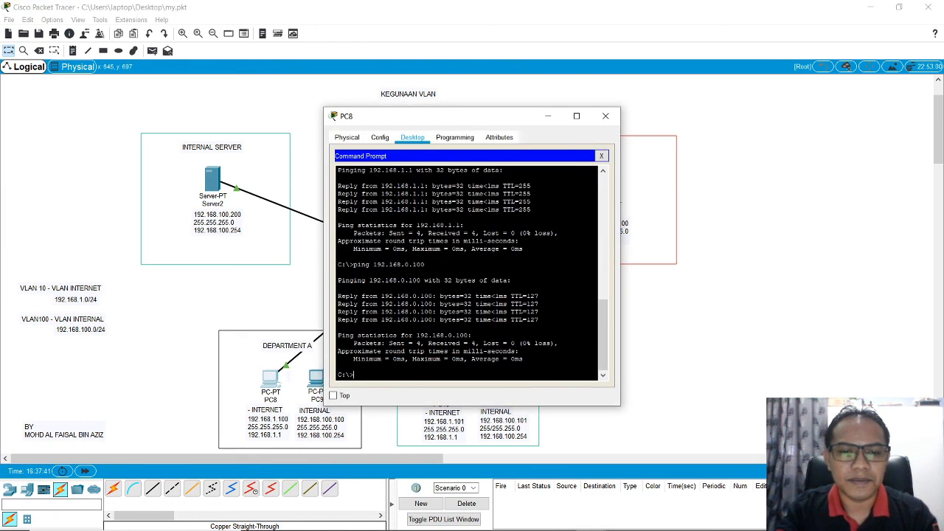
type("ping")
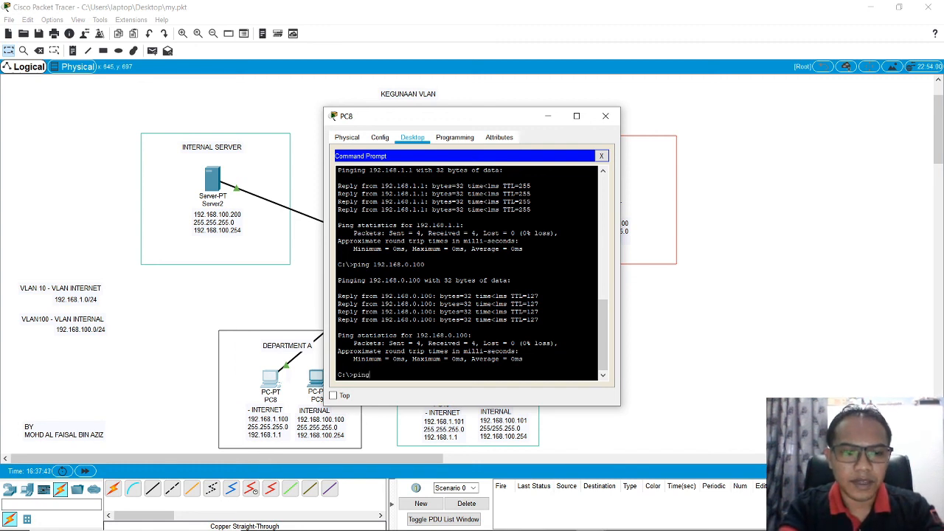
type(" 192.168")
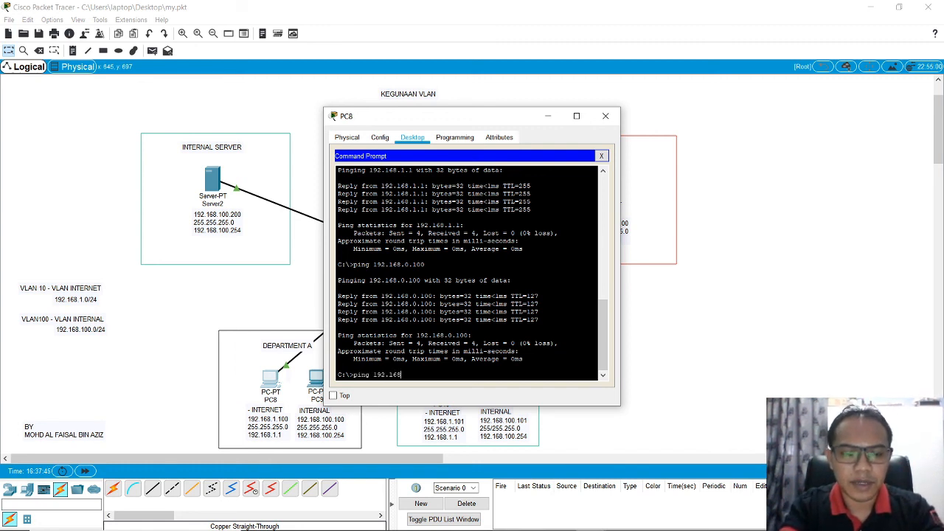
type(".200.200")
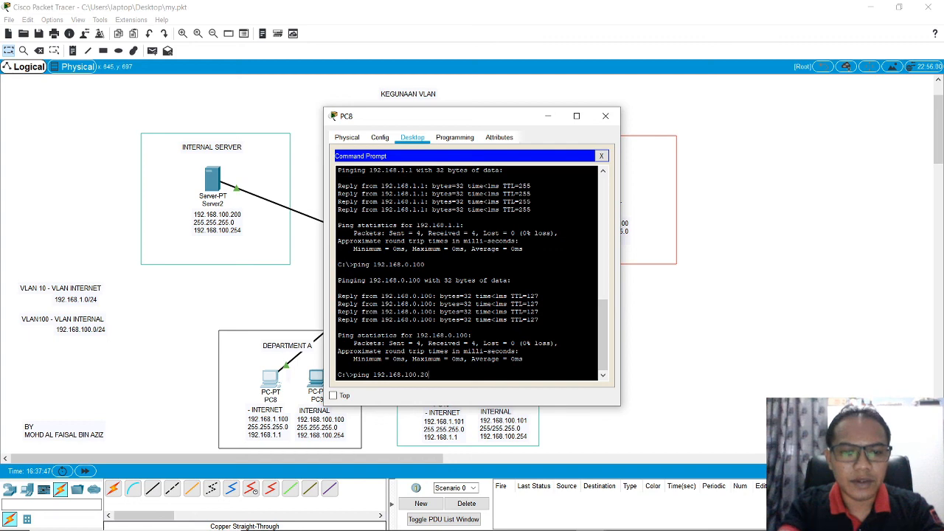
key("Return")
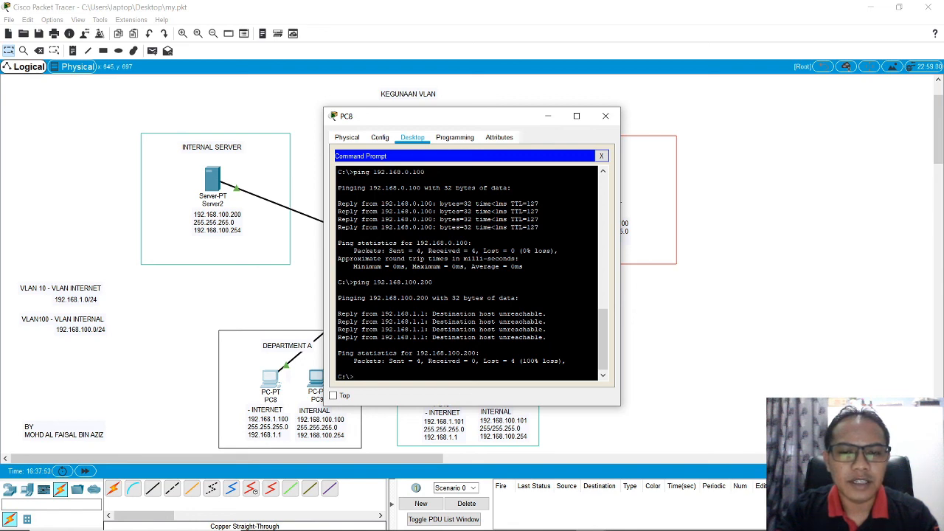
left_click(601, 156)
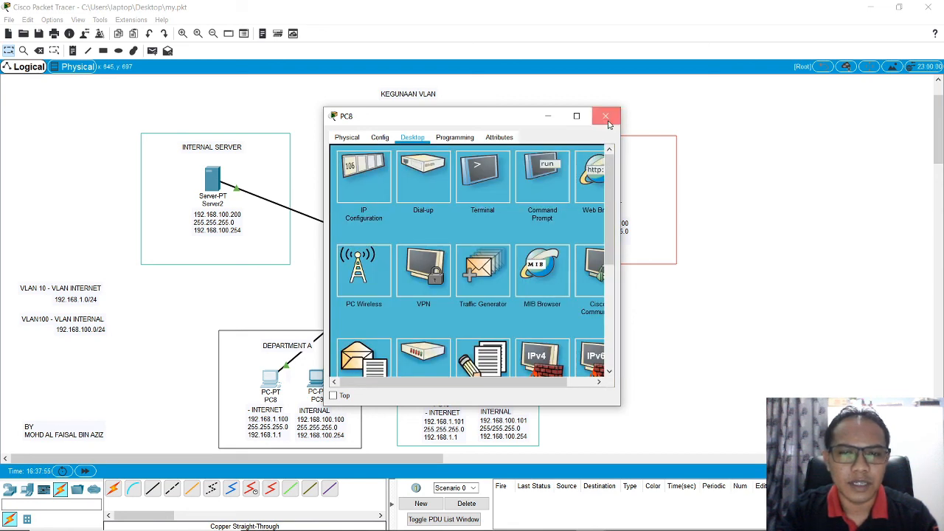
left_click(606, 116)
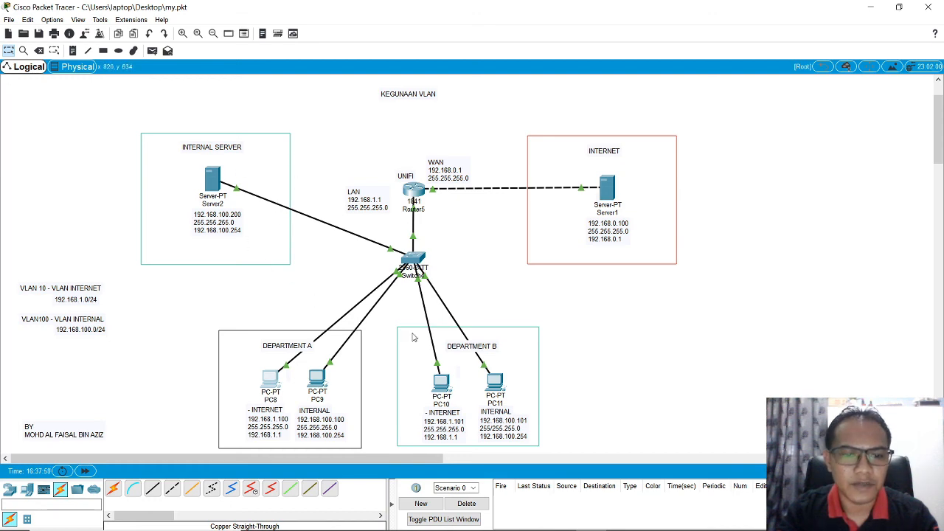
Step: Test whether PC10 reaches the internal server by pinging 192.168.100.200, and close PC10's window
left_click(445, 386)
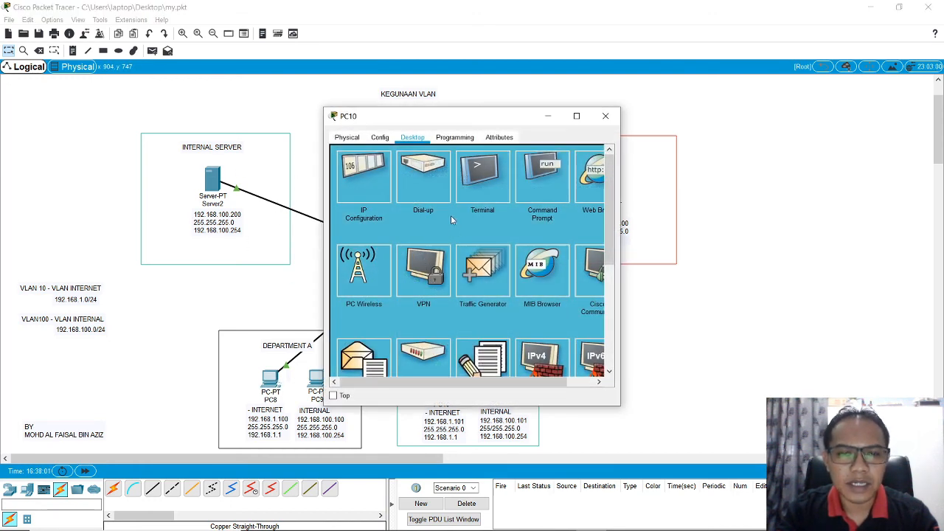
left_click(542, 177)
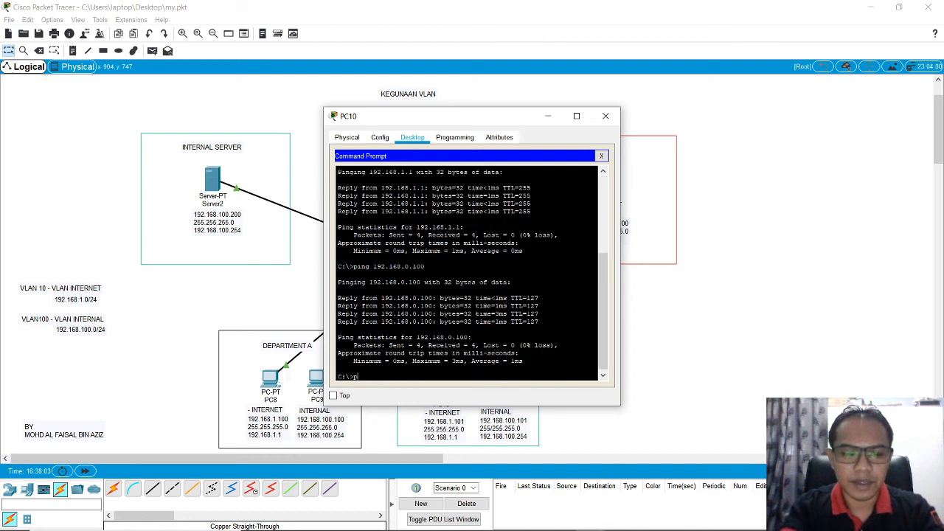
type("ping 192.16")
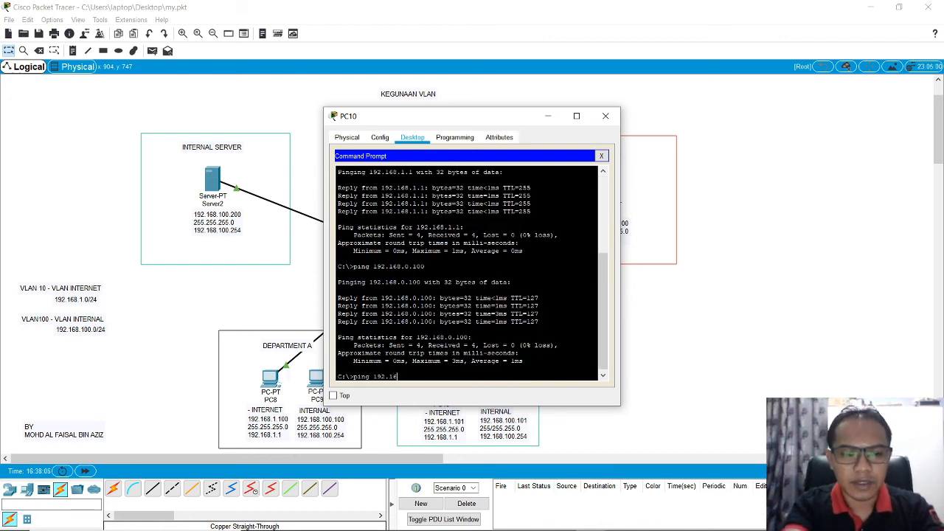
type("8.100")
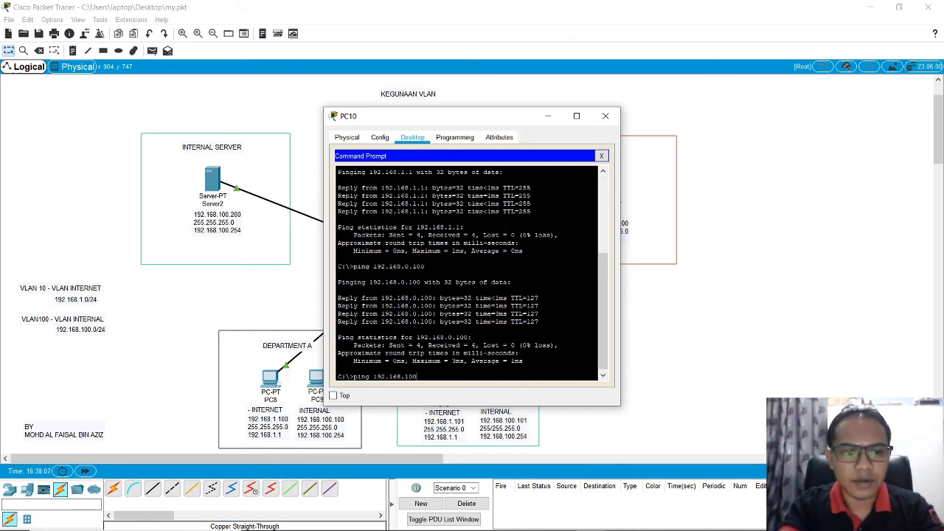
type(".200")
key("Return")
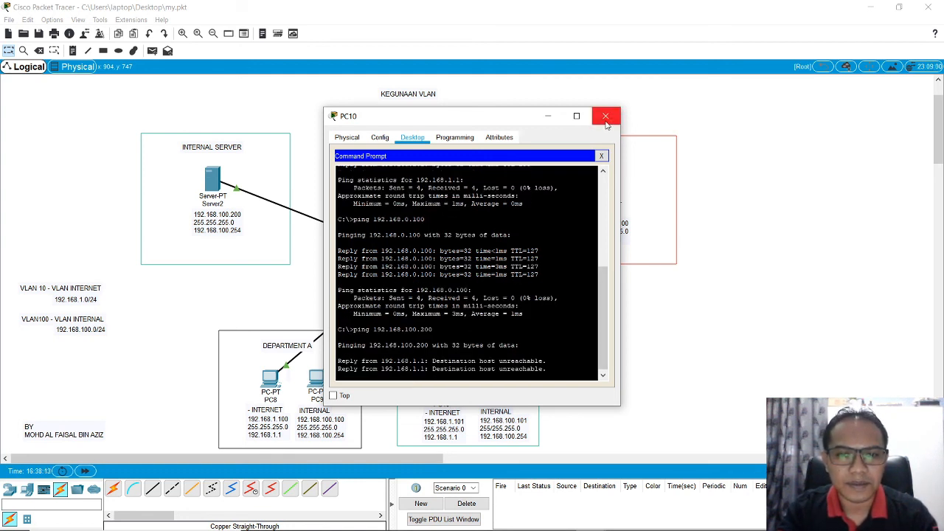
left_click(606, 117)
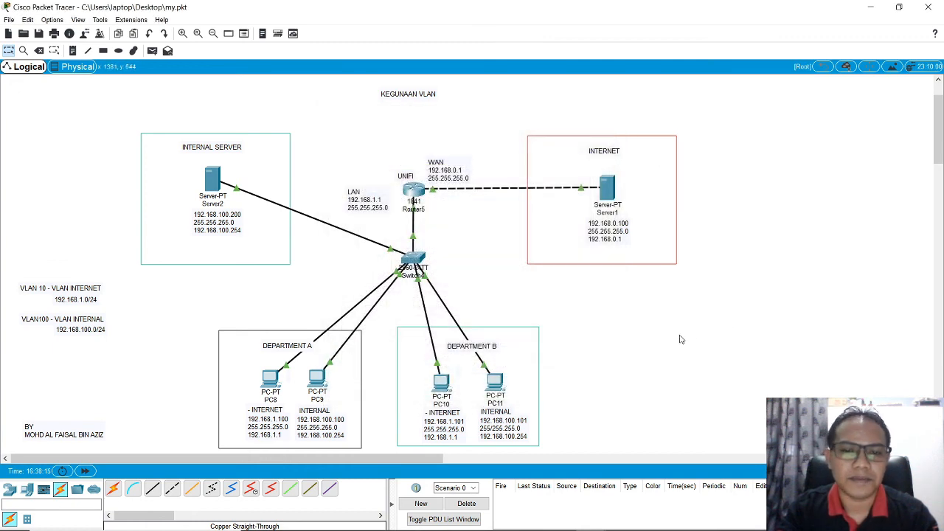